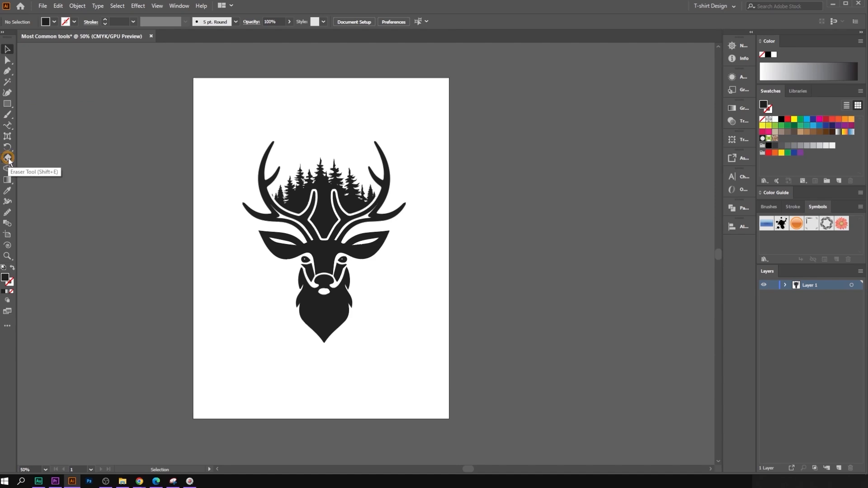
- Duplicate the deer artwork and place the copy on the canvas well to the right of the artboard
{"action": "left_click_drag", "start_coordinate": [48, 159], "coordinate": [44, 167]}
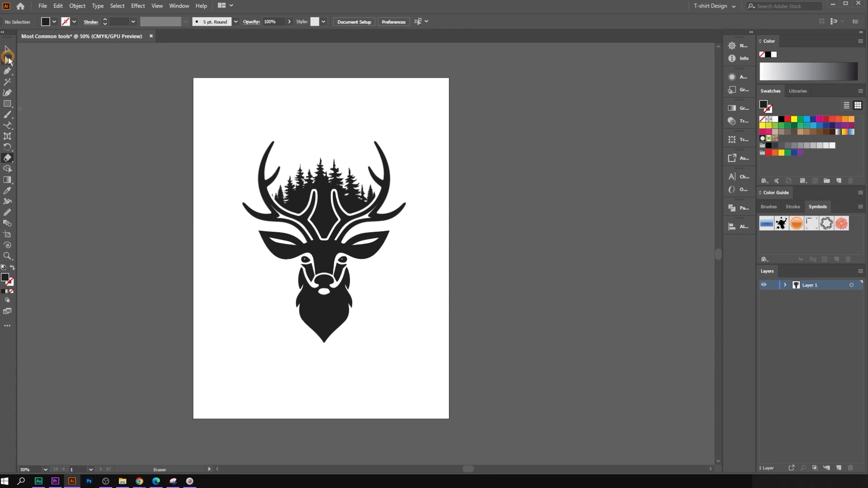
{"action": "left_click", "coordinate": [8, 53]}
{"action": "scroll", "coordinate": [287, 203], "scroll_direction": "down", "scroll_amount": 1}
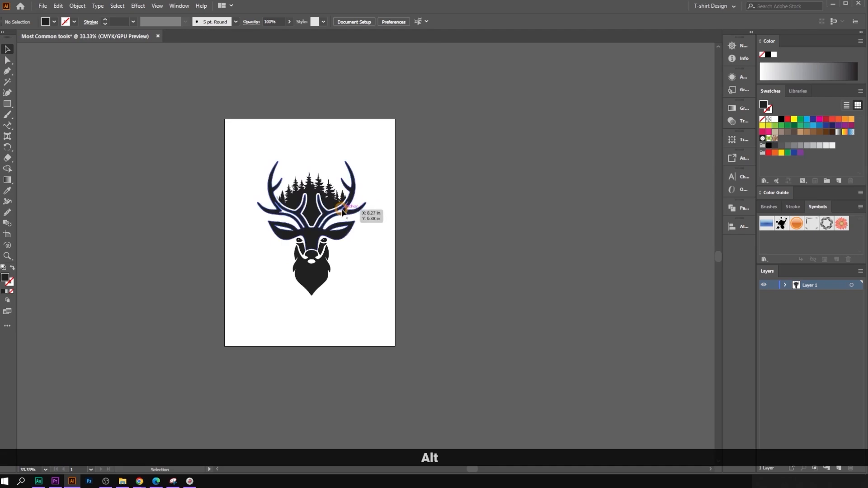
{"action": "scroll", "coordinate": [344, 211], "scroll_direction": "up", "scroll_amount": 1}
{"action": "left_click", "coordinate": [281, 210]}
{"action": "scroll", "coordinate": [292, 196], "scroll_direction": "down", "scroll_amount": 2}
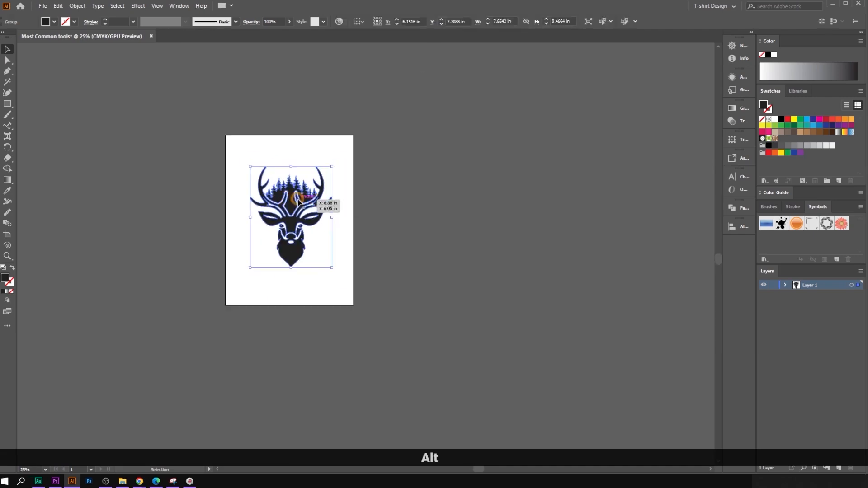
{"action": "left_click_drag", "start_coordinate": [295, 199], "coordinate": [504, 223]}
{"action": "left_click", "coordinate": [223, 180]}
{"action": "scroll", "coordinate": [223, 180], "scroll_direction": "up", "scroll_amount": 2}
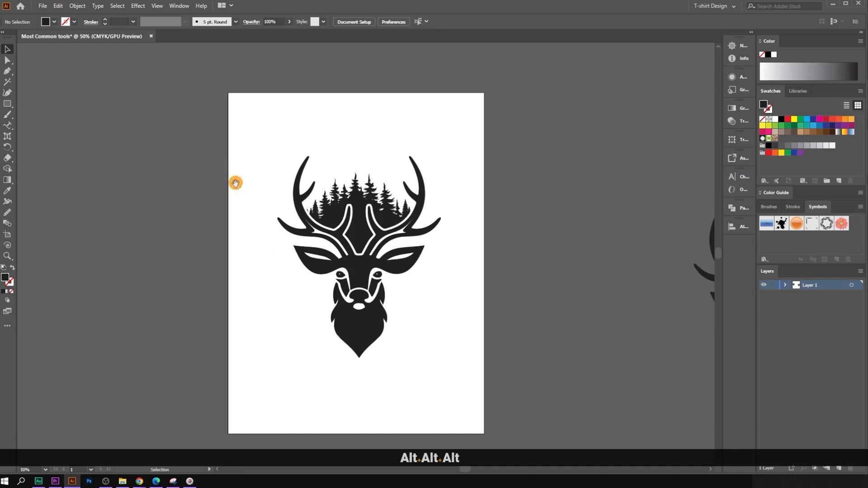
- Select the original deer artwork on the artboard and activate the Eraser tool
{"action": "mouse_move", "coordinate": [236, 183]}
{"action": "left_mouse_down"}
{"action": "mouse_move", "coordinate": [258, 174]}
{"action": "mouse_move", "coordinate": [244, 173]}
{"action": "left_mouse_up"}
{"action": "scroll", "coordinate": [413, 248], "scroll_direction": "up", "scroll_amount": 1}
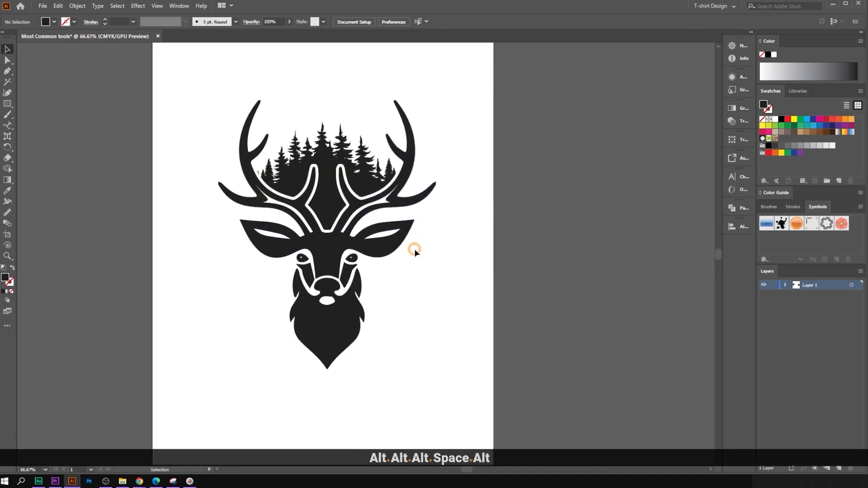
{"action": "left_click_drag", "start_coordinate": [415, 252], "coordinate": [372, 243]}
{"action": "left_click", "coordinate": [300, 193]}
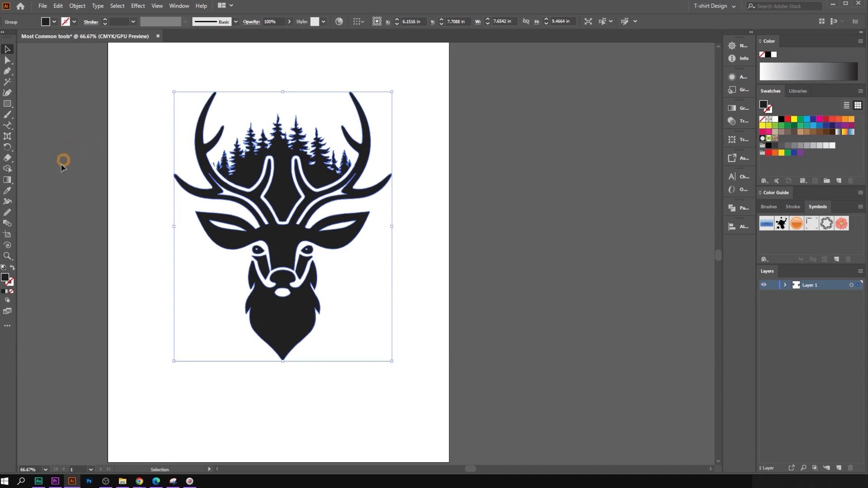
{"action": "left_click", "coordinate": [5, 163]}
{"action": "left_click", "coordinate": [51, 168]}
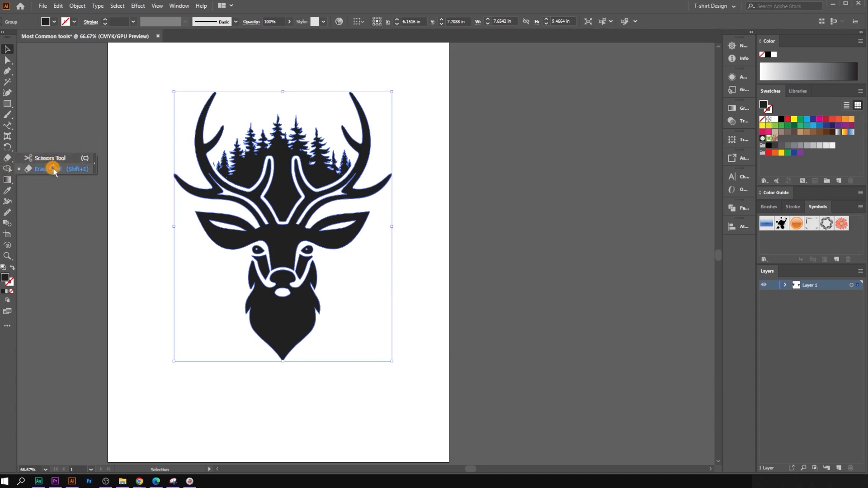
{"action": "mouse_move", "coordinate": [6, 158]}
{"action": "left_mouse_down"}
{"action": "mouse_move", "coordinate": [72, 160]}
{"action": "mouse_move", "coordinate": [57, 168]}
{"action": "left_mouse_up"}
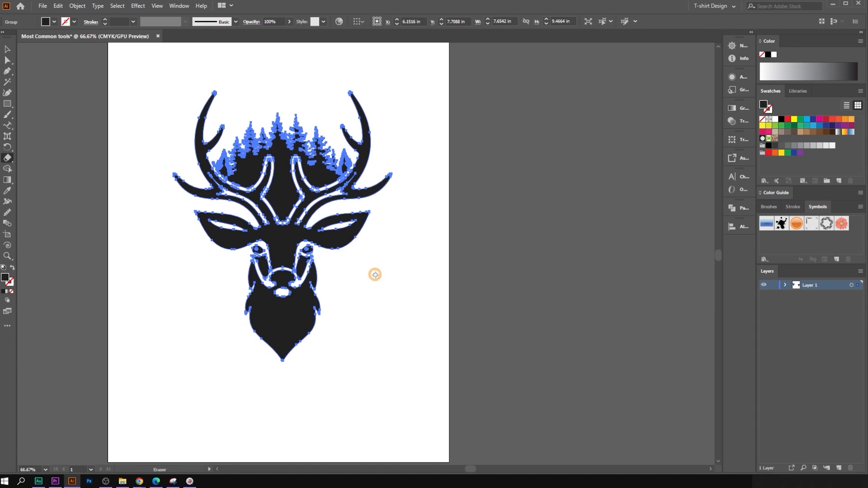
- Enlarge the eraser brush and reduce its size again in several increments
{"action": "key", "text": "Caps_Lock"}
{"action": "key", "text": "Caps_Lock"}
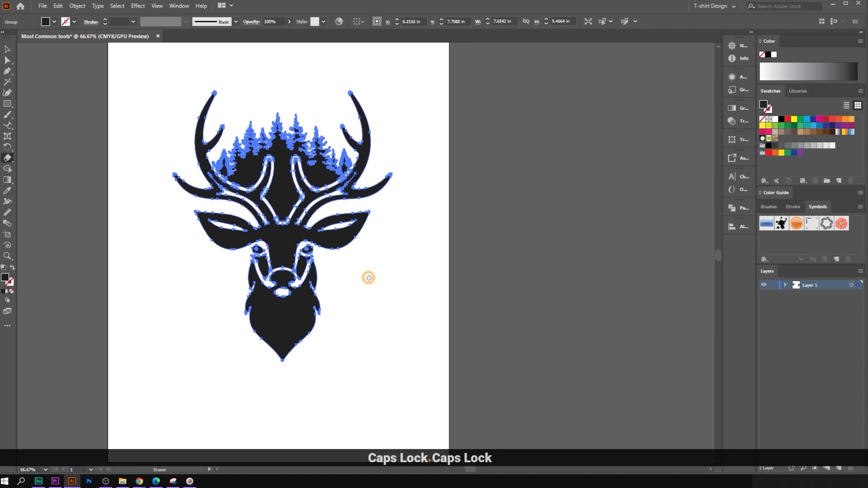
{"action": "key", "text": "bracketright"}
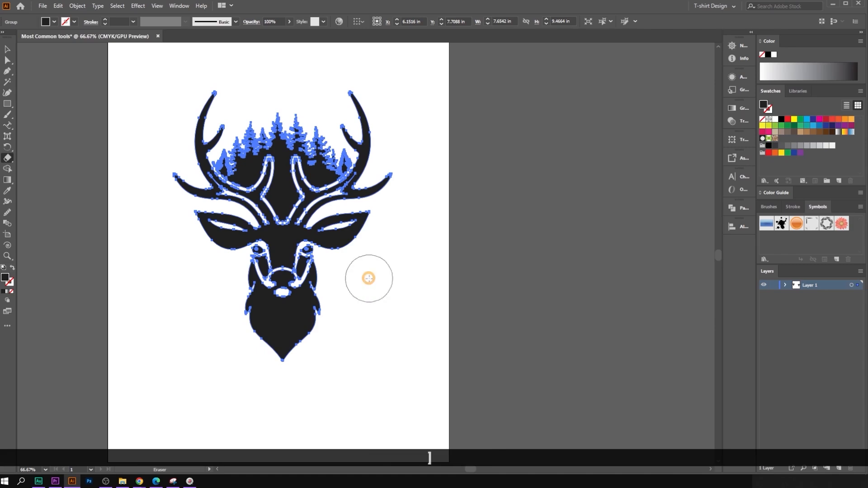
{"action": "key", "text": "bracketleft"}
{"action": "key", "text": "bracketleft"}
{"action": "key", "text": "bracketleft"}
{"action": "key", "text": "bracketleft"}
{"action": "key", "text": "bracketleft"}
{"action": "key", "text": "bracketleft"}
{"action": "key", "text": "bracketleft"}
{"action": "key", "text": "bracketleft"}
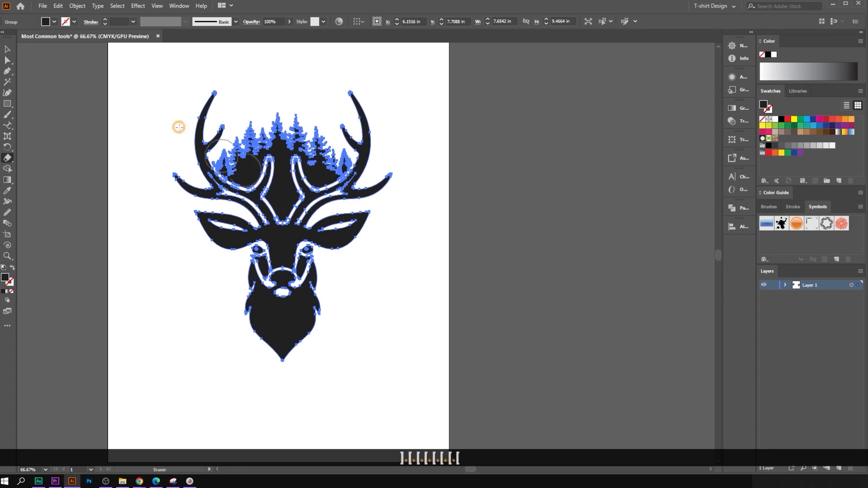
- Duplicate the artboard's deer directly to its left at the same height, with the antler tips meeting
{"action": "left_click", "coordinate": [10, 49]}
{"action": "scroll", "coordinate": [409, 241], "scroll_direction": "down", "scroll_amount": 2}
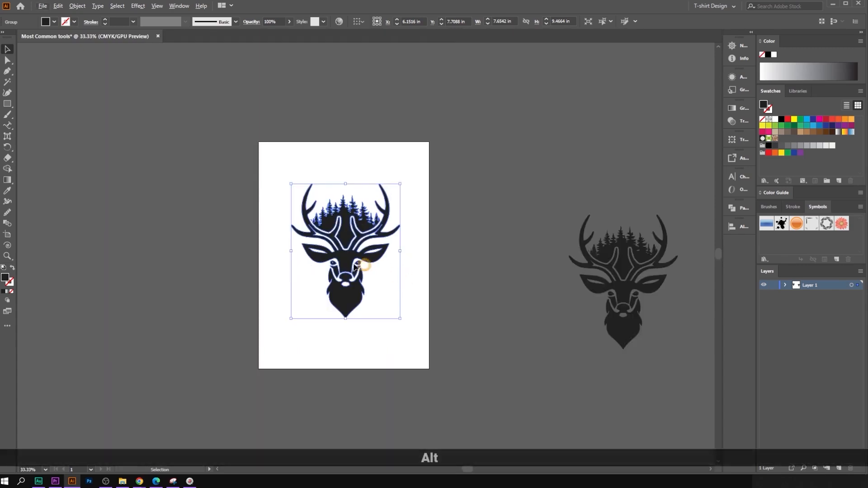
{"action": "left_click_drag", "start_coordinate": [319, 260], "coordinate": [240, 259]}
{"action": "scroll", "coordinate": [326, 238], "scroll_direction": "up", "scroll_amount": 1}
- Scale both deer proportionally to about 7.27 × 4.57 in overall and place them side by side on the artboard's upper half
{"action": "left_click_drag", "start_coordinate": [159, 132], "coordinate": [343, 244]}
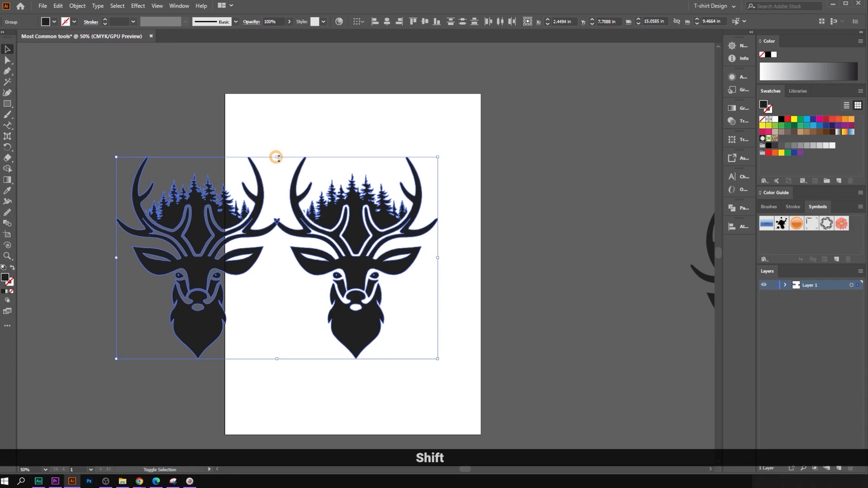
{"action": "left_click_drag", "start_coordinate": [277, 157], "coordinate": [287, 261]}
{"action": "left_click_drag", "start_coordinate": [316, 278], "coordinate": [388, 187]}
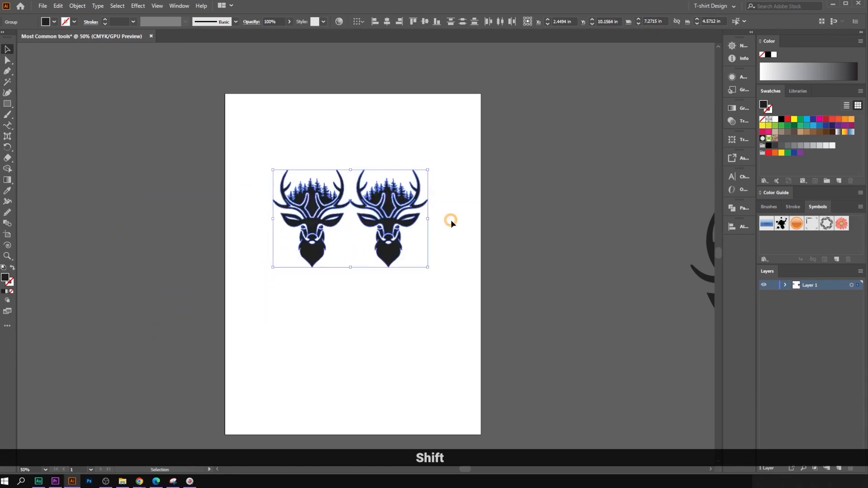
{"action": "left_click", "coordinate": [451, 220]}
{"action": "scroll", "coordinate": [463, 216], "scroll_direction": "up", "scroll_amount": 2}
{"action": "left_click_drag", "start_coordinate": [425, 250], "coordinate": [487, 249]}
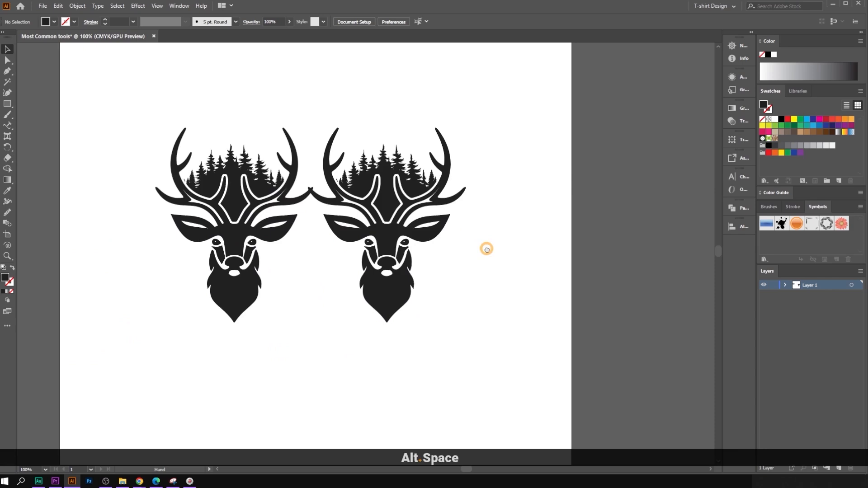
- Hide the artboards with nothing selected
{"action": "right_click", "coordinate": [643, 211]}
{"action": "left_click", "coordinate": [613, 285]}
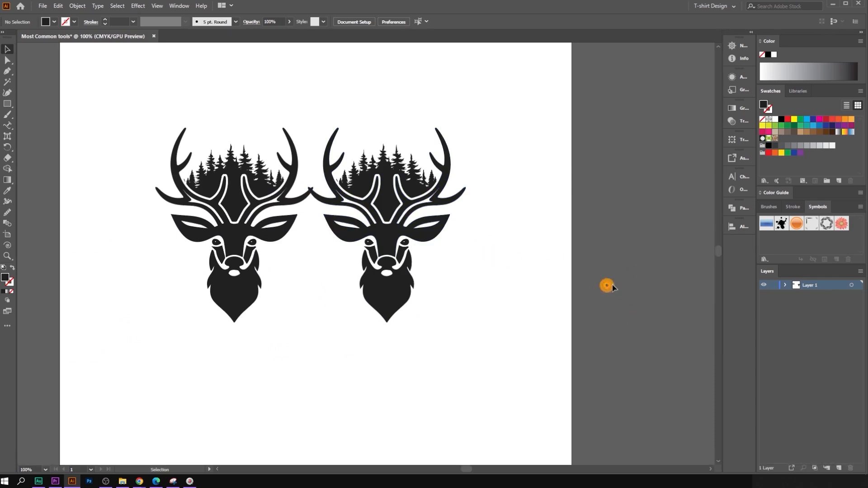
{"action": "scroll", "coordinate": [509, 232], "scroll_direction": "down", "scroll_amount": 1}
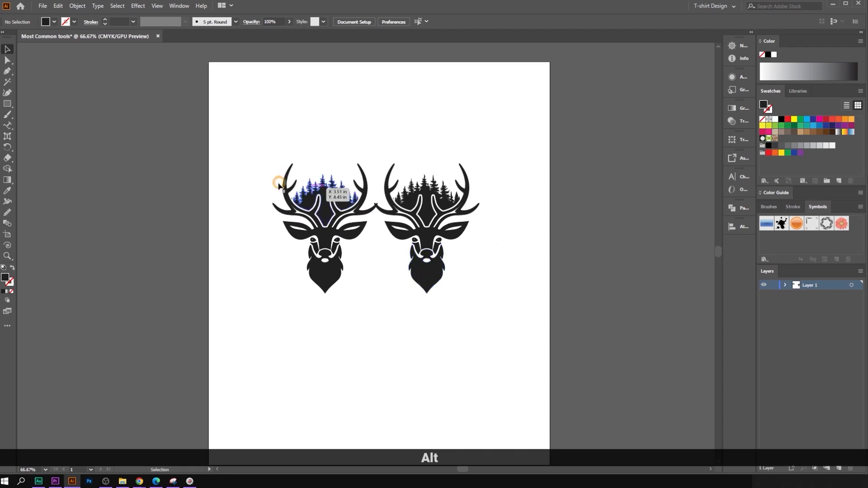
{"action": "left_click", "coordinate": [153, 7]}
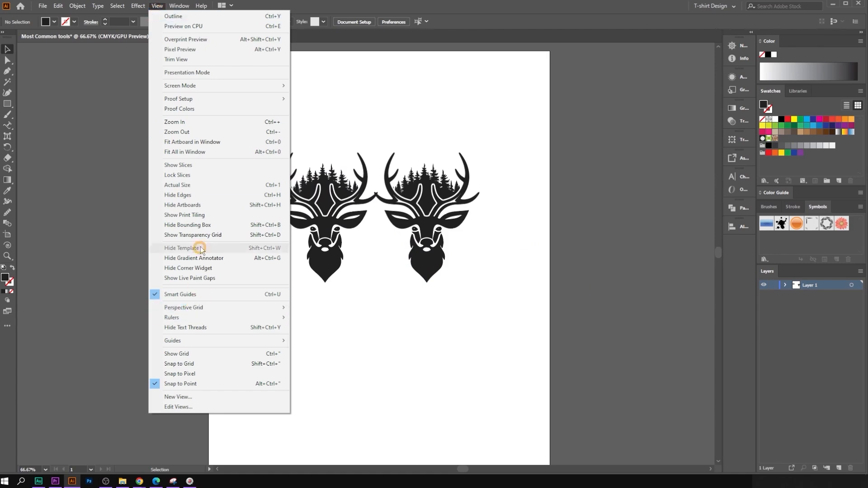
{"action": "left_click", "coordinate": [209, 205]}
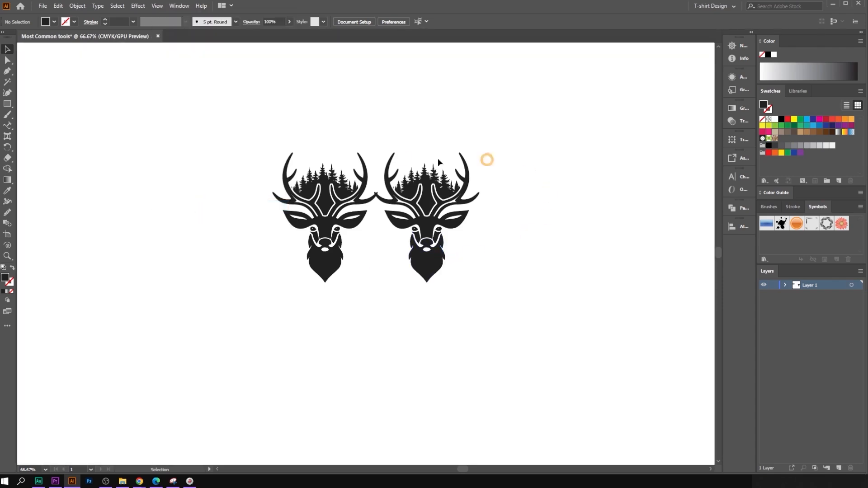
- Move the left deer slightly away from the right one to leave a gap between their antlers, and clear the selection
{"action": "left_click_drag", "start_coordinate": [246, 128], "coordinate": [497, 307]}
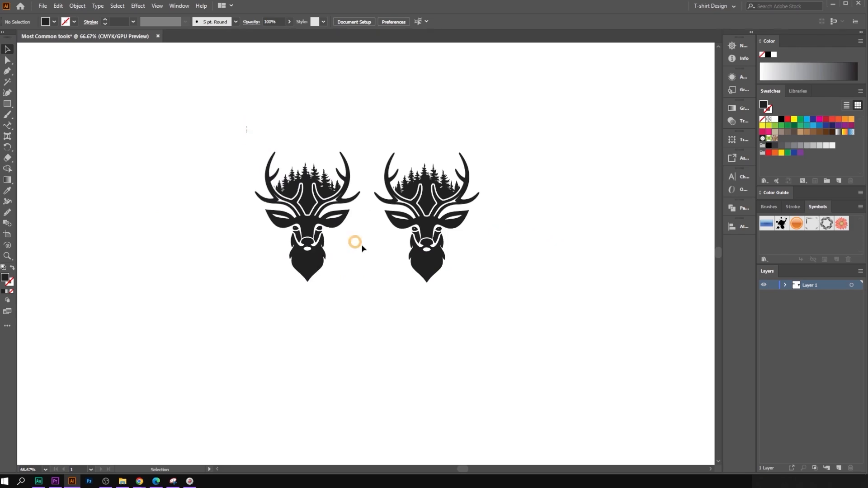
{"action": "left_click", "coordinate": [496, 307]}
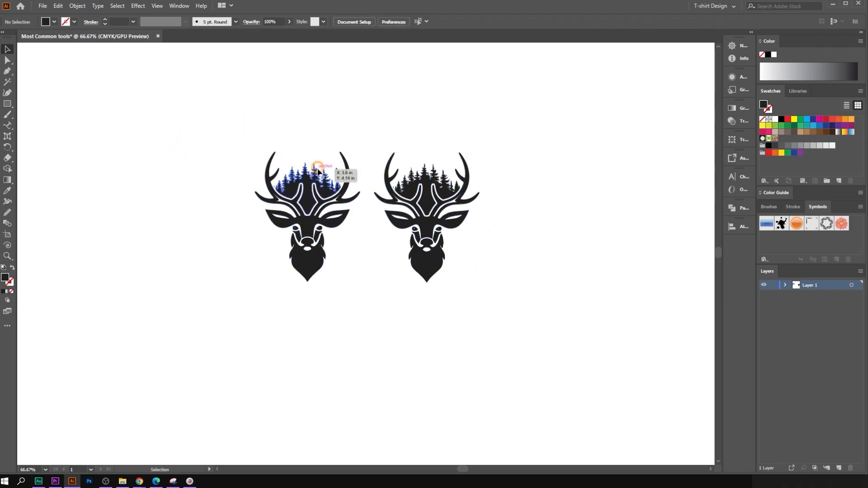
{"action": "left_click", "coordinate": [520, 219]}
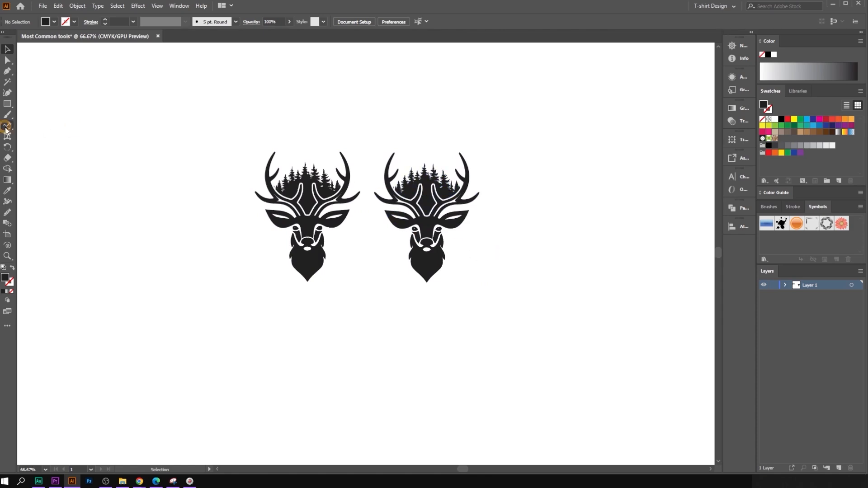
- Erase the entire left deer with the Eraser tool while nothing is selected
{"action": "left_click", "coordinate": [5, 158]}
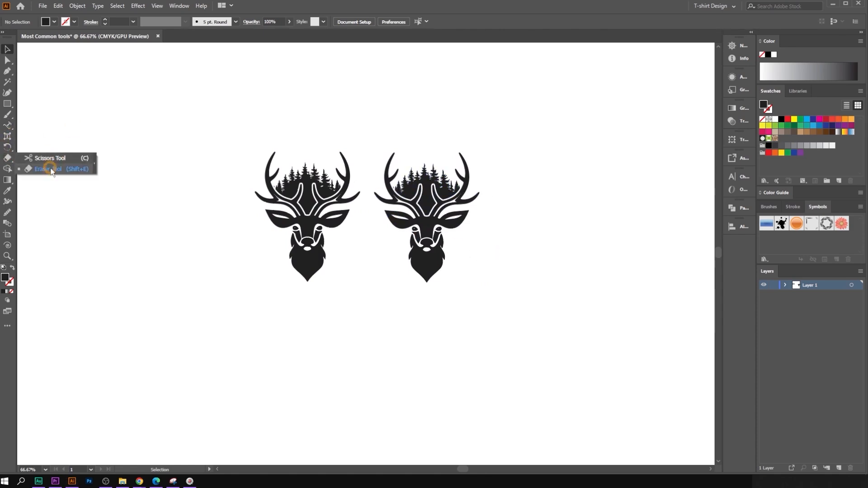
{"action": "left_click", "coordinate": [52, 170]}
{"action": "left_click_drag", "start_coordinate": [403, 220], "coordinate": [395, 216]}
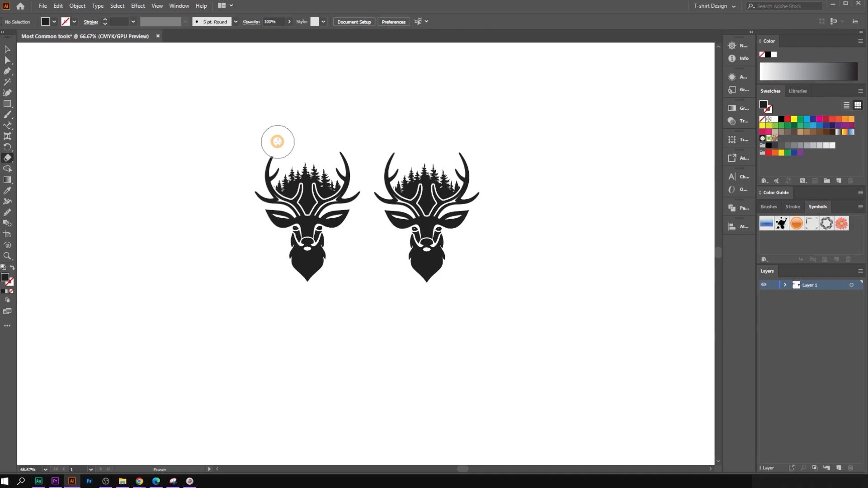
{"action": "mouse_move", "coordinate": [256, 149]}
{"action": "left_mouse_down"}
{"action": "mouse_move", "coordinate": [246, 205]}
{"action": "mouse_move", "coordinate": [271, 172]}
{"action": "mouse_move", "coordinate": [319, 183]}
{"action": "mouse_move", "coordinate": [334, 215]}
{"action": "mouse_move", "coordinate": [330, 240]}
{"action": "mouse_move", "coordinate": [342, 157]}
{"action": "mouse_move", "coordinate": [353, 239]}
{"action": "mouse_move", "coordinate": [342, 193]}
{"action": "mouse_move", "coordinate": [305, 177]}
{"action": "mouse_move", "coordinate": [255, 194]}
{"action": "mouse_move", "coordinate": [296, 183]}
{"action": "mouse_move", "coordinate": [325, 207]}
{"action": "mouse_move", "coordinate": [289, 197]}
{"action": "mouse_move", "coordinate": [233, 205]}
{"action": "mouse_move", "coordinate": [305, 203]}
{"action": "mouse_move", "coordinate": [318, 214]}
{"action": "mouse_move", "coordinate": [269, 220]}
{"action": "mouse_move", "coordinate": [330, 236]}
{"action": "mouse_move", "coordinate": [257, 231]}
{"action": "mouse_move", "coordinate": [323, 237]}
{"action": "mouse_move", "coordinate": [350, 266]}
{"action": "mouse_move", "coordinate": [306, 199]}
{"action": "mouse_move", "coordinate": [315, 198]}
{"action": "mouse_move", "coordinate": [315, 297]}
{"action": "mouse_move", "coordinate": [275, 247]}
{"action": "mouse_move", "coordinate": [324, 276]}
{"action": "mouse_move", "coordinate": [293, 257]}
{"action": "mouse_move", "coordinate": [381, 271]}
{"action": "left_mouse_up"}
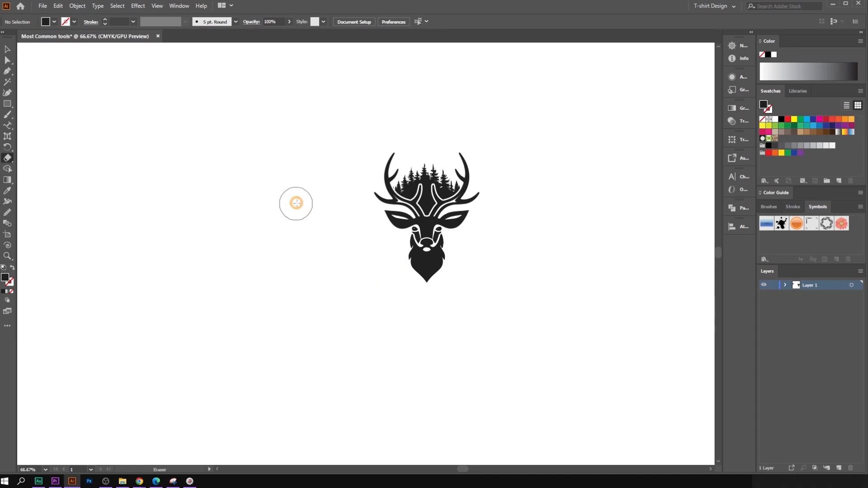
- Undo the erasing and the move of the left deer, and deselect the artwork
{"action": "key", "text": "ctrl+z"}
{"action": "key", "text": "ctrl+z"}
{"action": "key", "text": "ctrl+z"}
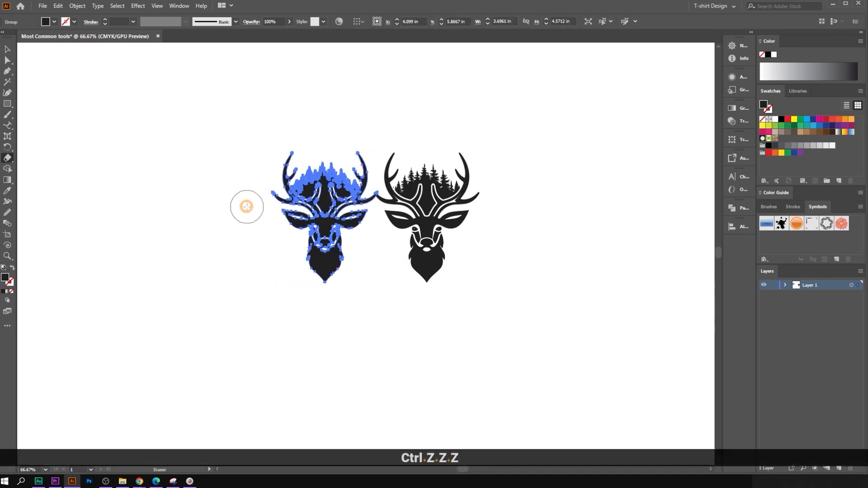
{"action": "left_click", "coordinate": [7, 60]}
{"action": "left_click", "coordinate": [126, 132]}
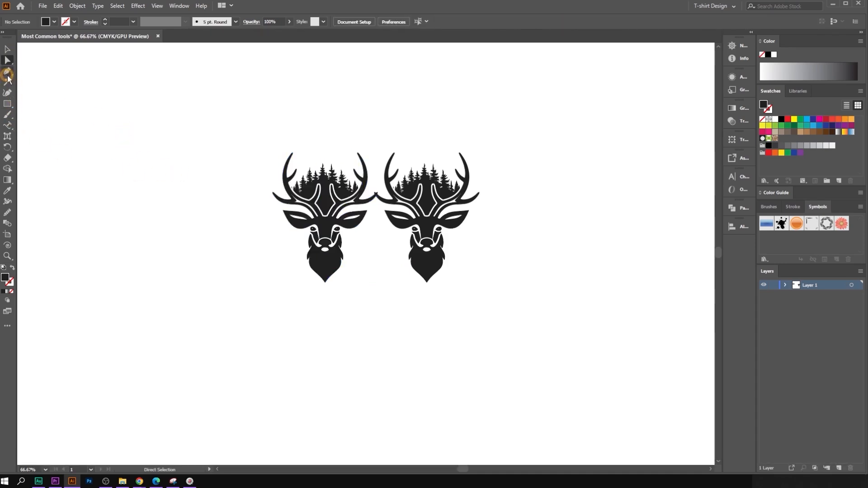
- Erase a horizontal band across the faces of both unselected deer twice, undoing each stroke
{"action": "left_click", "coordinate": [7, 158]}
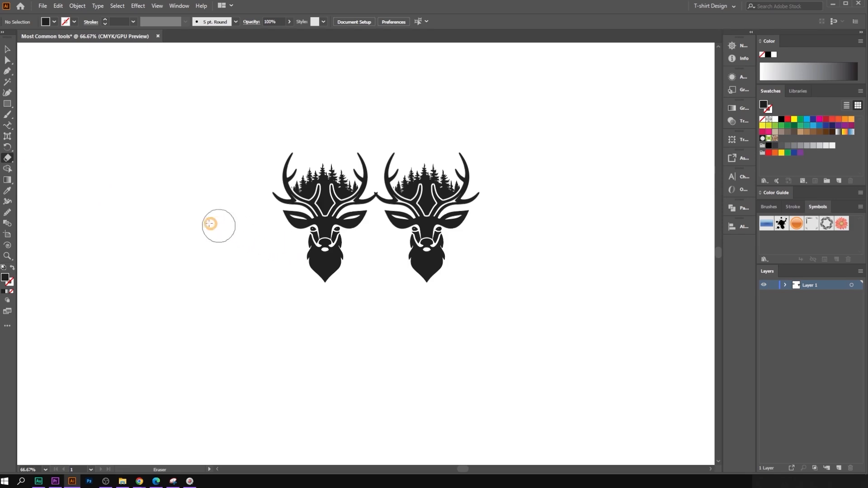
{"action": "mouse_move", "coordinate": [213, 225]}
{"action": "left_mouse_down"}
{"action": "mouse_move", "coordinate": [277, 217]}
{"action": "mouse_move", "coordinate": [527, 228]}
{"action": "left_mouse_up"}
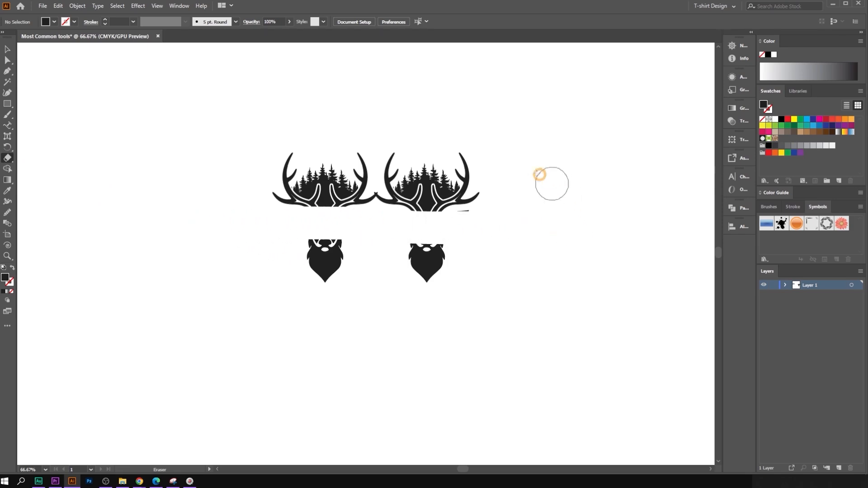
{"action": "key", "text": "ctrl+z"}
{"action": "left_click_drag", "start_coordinate": [281, 227], "coordinate": [519, 227]}
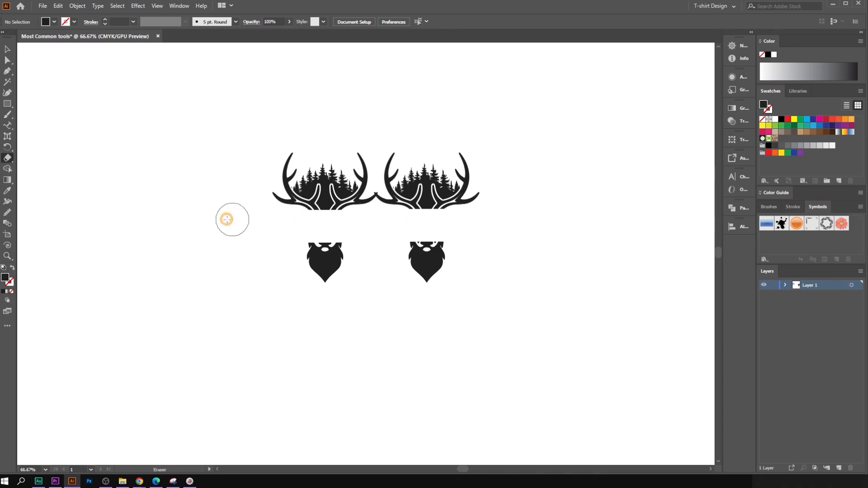
{"action": "key", "text": "ctrl+z"}
{"action": "key", "text": "ctrl+z"}
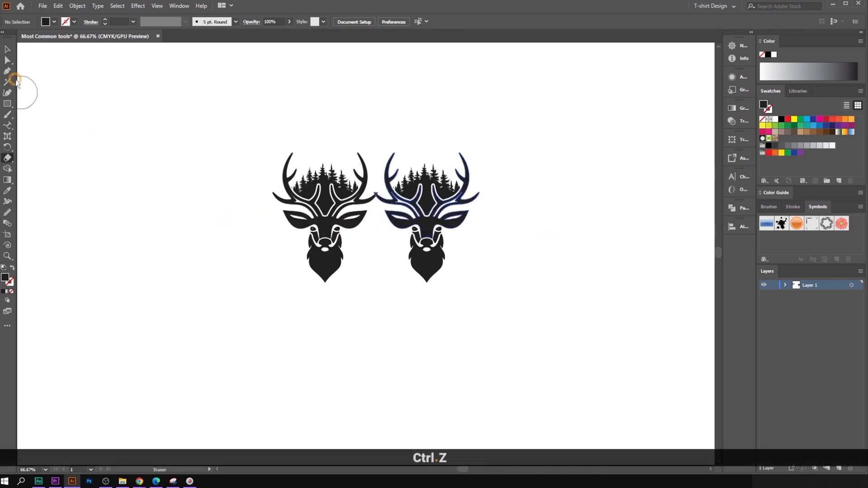
- Select only the left deer, erase a horizontal band across both deer's faces, and erase the left part of its antlers and trees
{"action": "left_click", "coordinate": [6, 48]}
{"action": "left_click", "coordinate": [303, 189]}
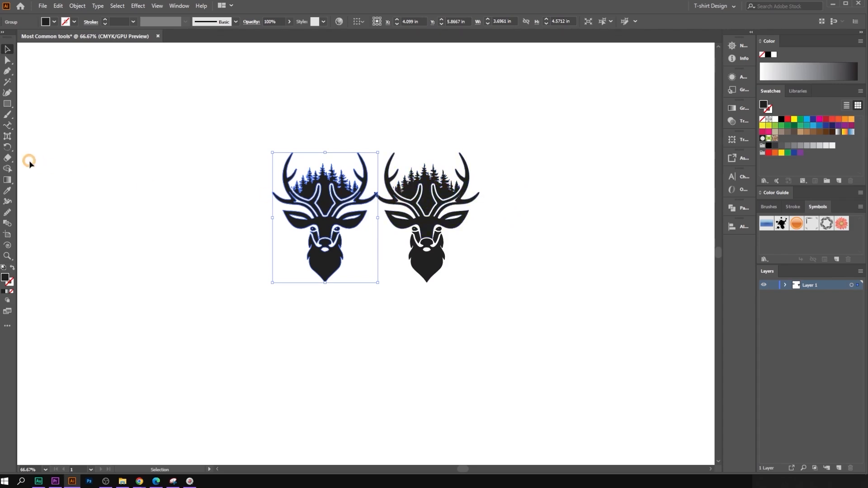
{"action": "left_click", "coordinate": [8, 157]}
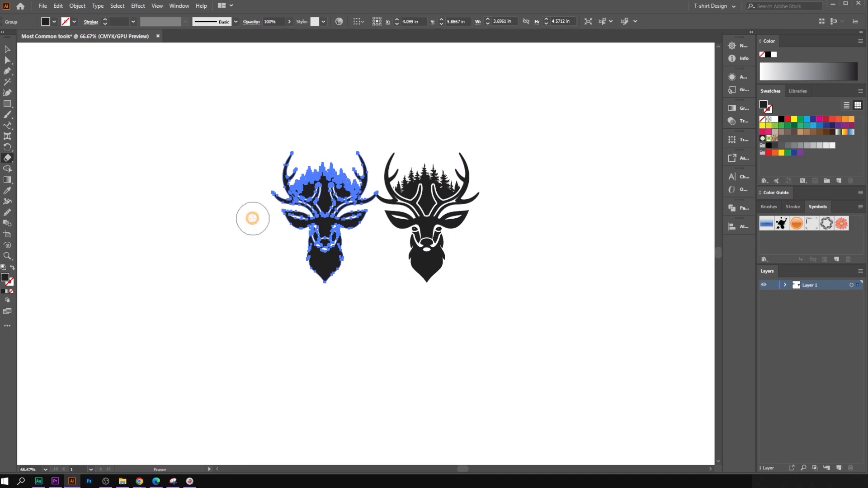
{"action": "left_click_drag", "start_coordinate": [249, 215], "coordinate": [503, 215]}
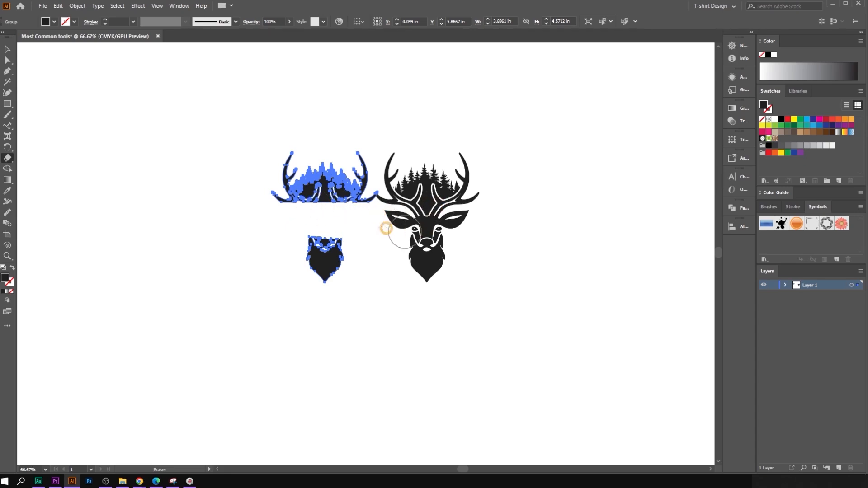
{"action": "left_click_drag", "start_coordinate": [310, 208], "coordinate": [307, 211]}
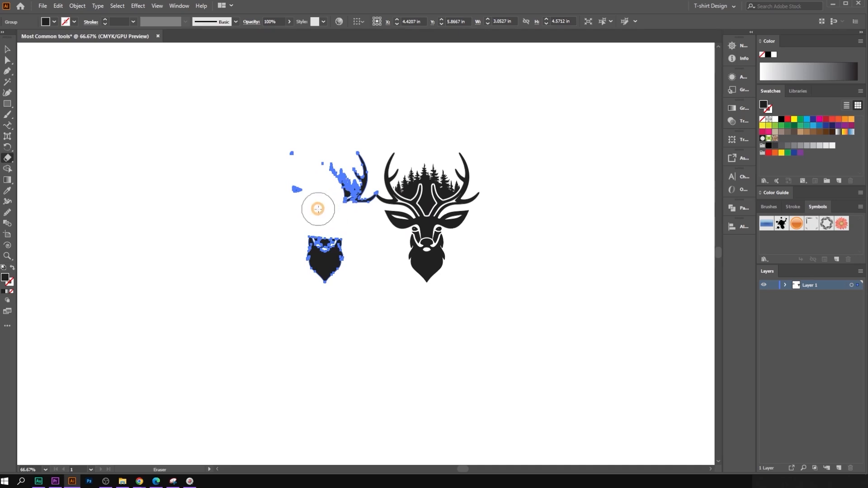
- Undo both Eraser strokes on the left deer and clear the selection
{"action": "key", "text": "ctrl+z"}
{"action": "key", "text": "ctrl+z"}
{"action": "left_click", "coordinate": [7, 49]}
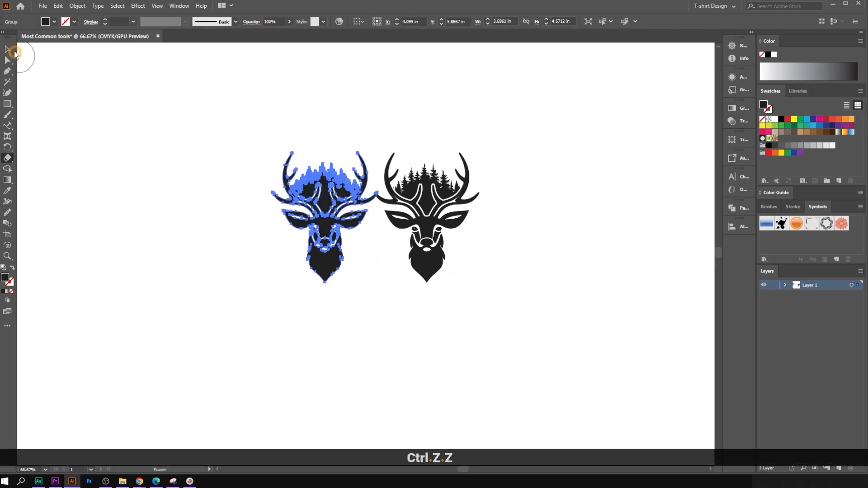
{"action": "left_click", "coordinate": [132, 173]}
- Select the left deer and activate the Eraser tool
{"action": "scroll", "coordinate": [364, 277], "scroll_direction": "up", "scroll_amount": 4}
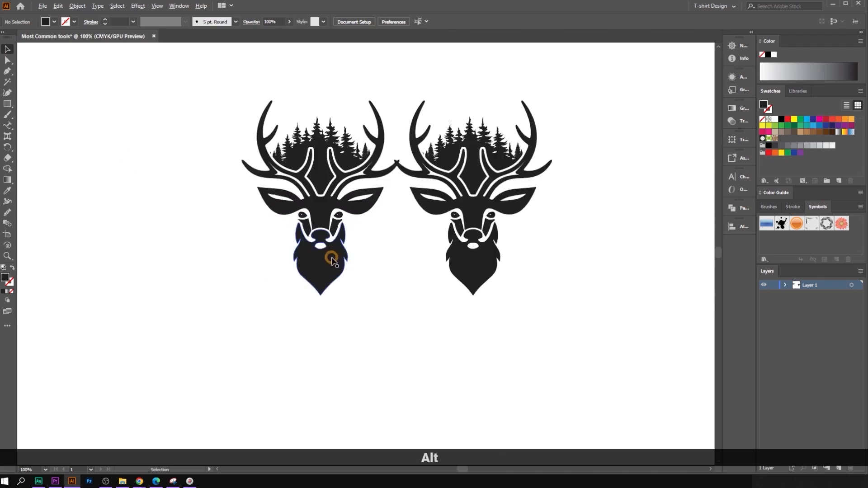
{"action": "left_click", "coordinate": [314, 231], "text": "alt"}
{"action": "scroll", "coordinate": [248, 257], "scroll_direction": "down", "scroll_amount": 2}
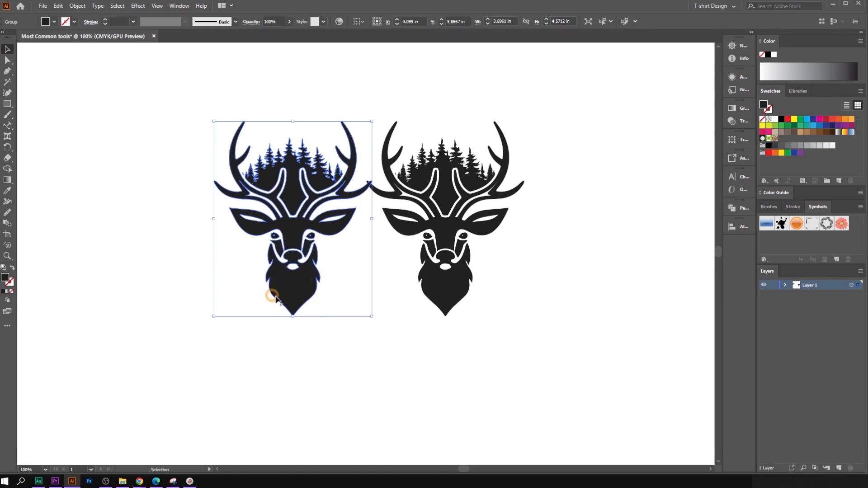
{"action": "scroll", "coordinate": [353, 326], "scroll_direction": "up", "scroll_amount": 3}
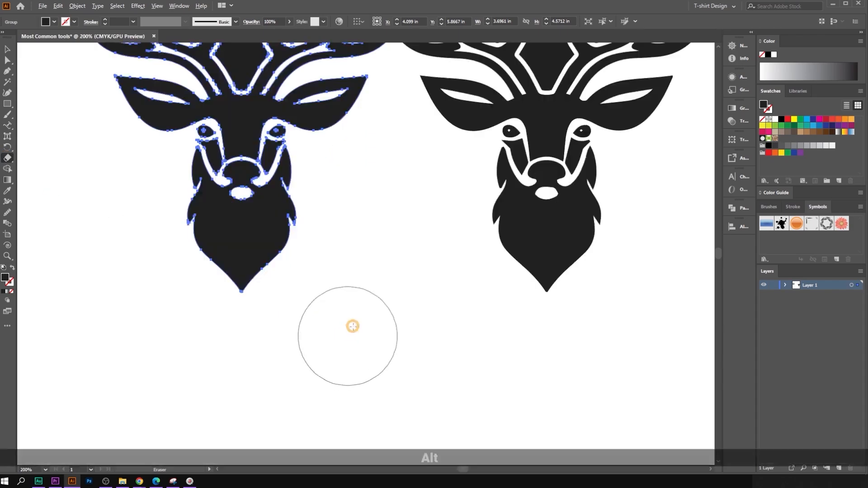
- Erase the beard of the selected left deer with a rectangular Eraser area, after trial strokes below the artwork
{"action": "left_click_drag", "start_coordinate": [352, 326], "coordinate": [214, 320]}
{"action": "key", "text": "ctrl+z"}
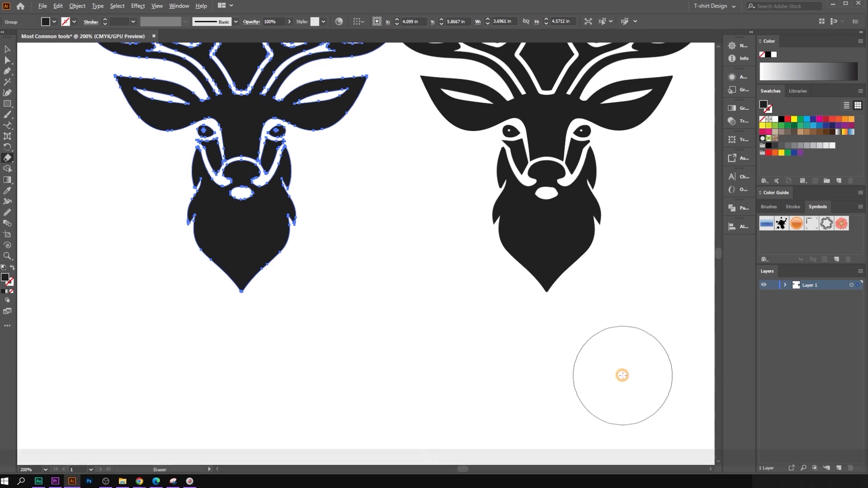
{"action": "left_click_drag", "start_coordinate": [623, 376], "coordinate": [586, 377]}
{"action": "left_click_drag", "start_coordinate": [484, 375], "coordinate": [465, 372]}
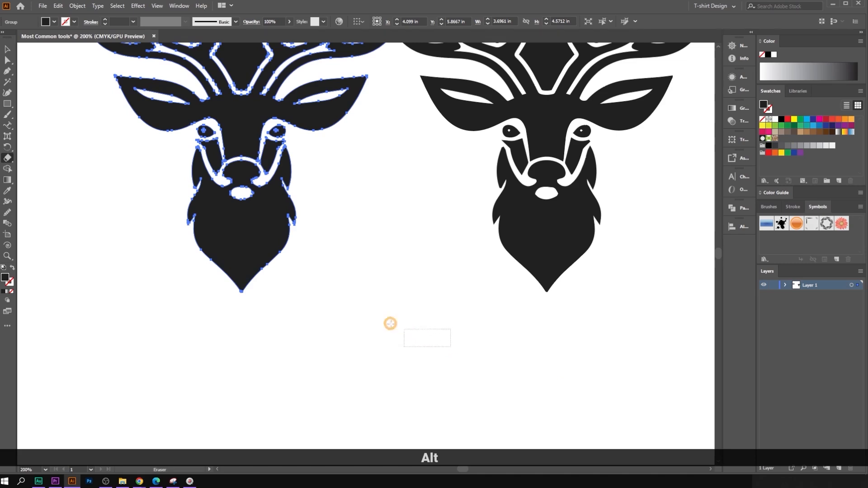
{"action": "mouse_move", "coordinate": [391, 323]}
{"action": "left_mouse_down"}
{"action": "mouse_move", "coordinate": [240, 252]}
{"action": "mouse_move", "coordinate": [394, 334]}
{"action": "left_mouse_up"}
{"action": "mouse_move", "coordinate": [308, 280]}
{"action": "left_mouse_down"}
{"action": "mouse_move", "coordinate": [361, 294]}
{"action": "mouse_move", "coordinate": [382, 314]}
{"action": "mouse_move", "coordinate": [194, 285]}
{"action": "mouse_move", "coordinate": [58, 210]}
{"action": "mouse_move", "coordinate": [130, 250]}
{"action": "mouse_move", "coordinate": [55, 177]}
{"action": "mouse_move", "coordinate": [85, 220]}
{"action": "mouse_move", "coordinate": [64, 203]}
{"action": "left_mouse_up"}
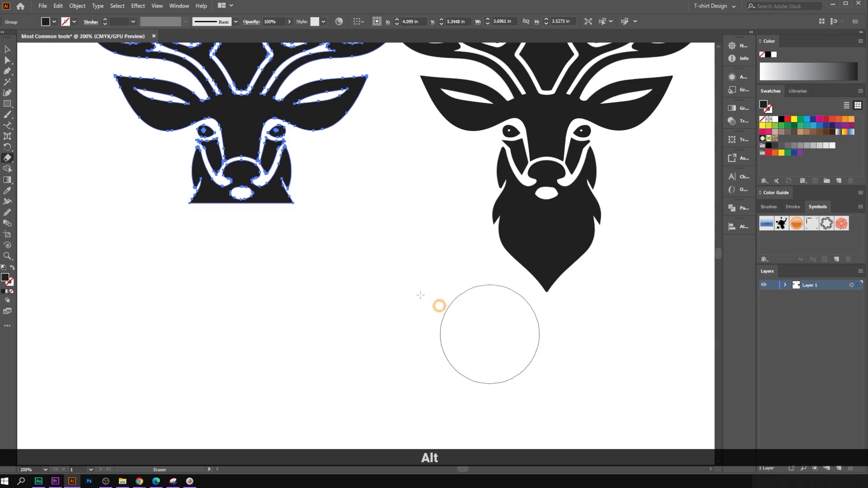
- Erase the rest of the selected left deer side by side with rectangular Eraser areas, leaving only a small strip
{"action": "scroll", "coordinate": [395, 312], "scroll_direction": "down", "scroll_amount": 2}
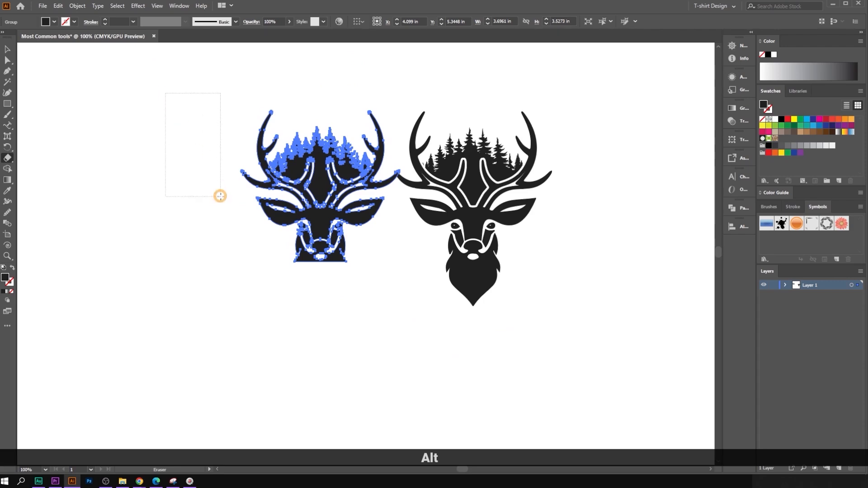
{"action": "mouse_move", "coordinate": [220, 195]}
{"action": "left_mouse_down"}
{"action": "mouse_move", "coordinate": [292, 308]}
{"action": "mouse_move", "coordinate": [316, 328]}
{"action": "left_mouse_up"}
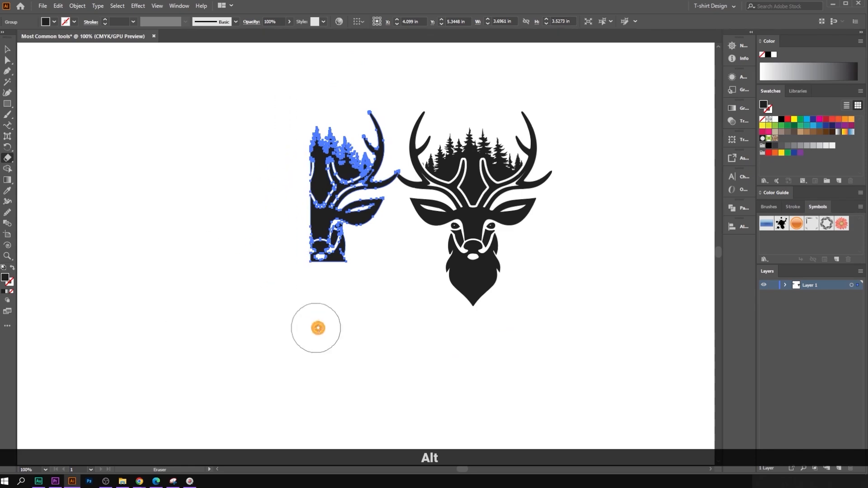
{"action": "scroll", "coordinate": [329, 291], "scroll_direction": "up", "scroll_amount": 1}
{"action": "mouse_move", "coordinate": [224, 112]}
{"action": "left_mouse_down"}
{"action": "mouse_move", "coordinate": [459, 185]}
{"action": "mouse_move", "coordinate": [460, 194]}
{"action": "left_mouse_up"}
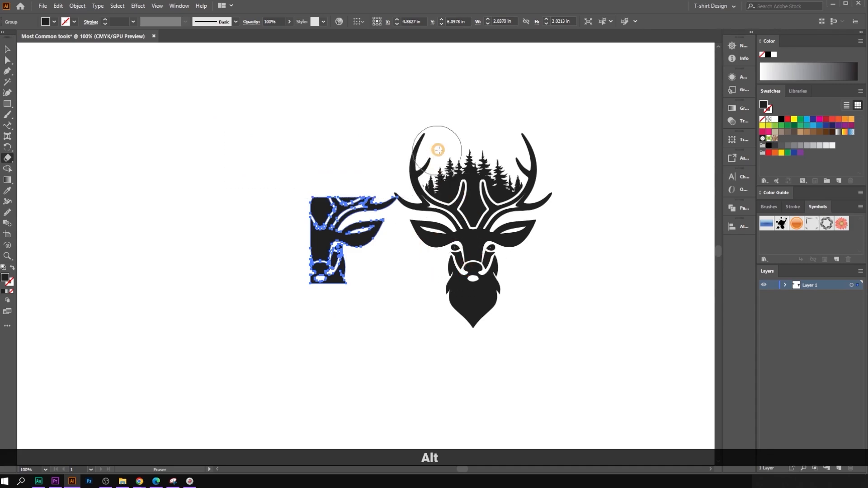
{"action": "mouse_move", "coordinate": [428, 158]}
{"action": "left_mouse_down"}
{"action": "mouse_move", "coordinate": [357, 316]}
{"action": "mouse_move", "coordinate": [338, 323]}
{"action": "left_mouse_up"}
{"action": "left_click_drag", "start_coordinate": [186, 71], "coordinate": [445, 232]}
{"action": "left_click_drag", "start_coordinate": [432, 325], "coordinate": [192, 236]}
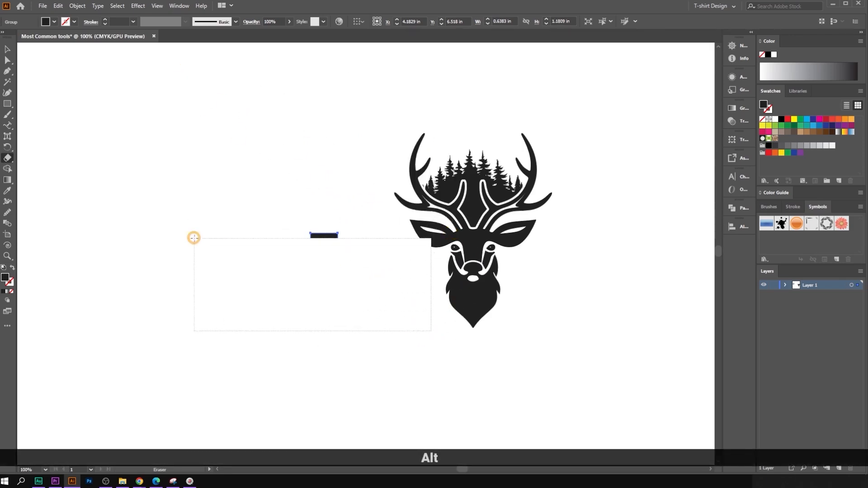
- Delete the leftover strip of the left deer and leave nothing selected
{"action": "left_click", "coordinate": [7, 48]}
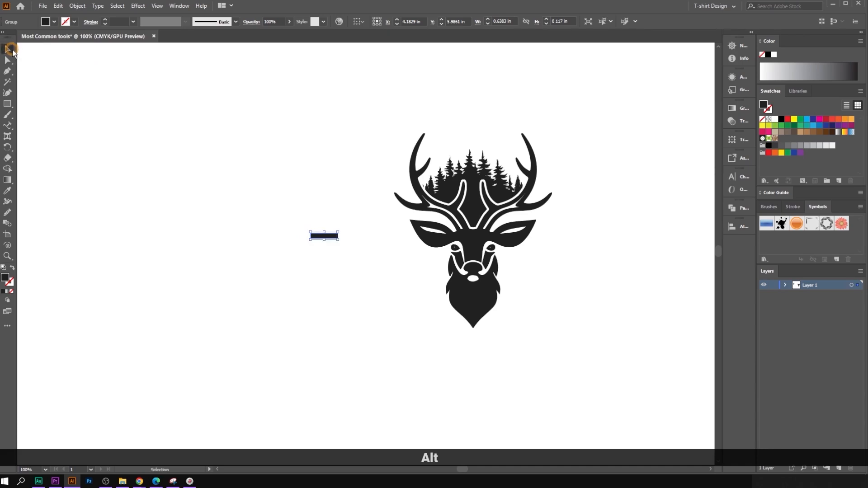
{"action": "mouse_move", "coordinate": [243, 107]}
{"action": "left_mouse_down"}
{"action": "mouse_move", "coordinate": [378, 259]}
{"action": "mouse_move", "coordinate": [365, 256]}
{"action": "left_mouse_up"}
{"action": "key", "text": "Delete"}
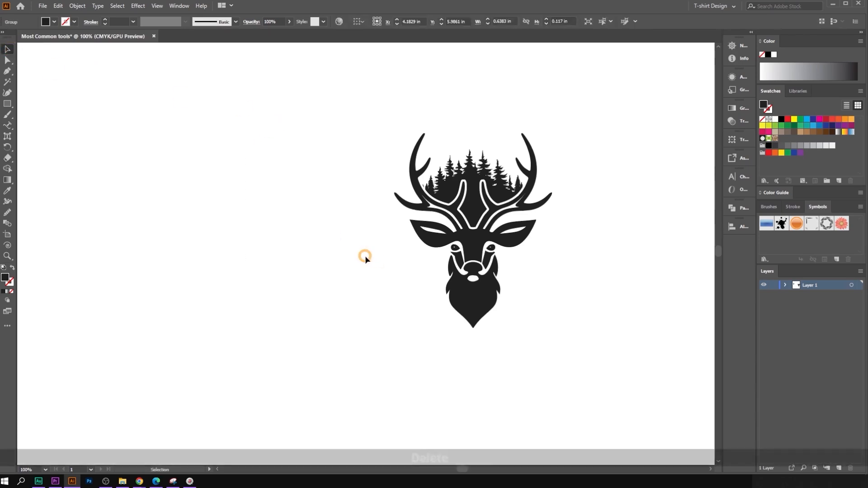
{"action": "left_click_drag", "start_coordinate": [447, 359], "coordinate": [144, 290]}
{"action": "left_click", "coordinate": [235, 292]}
{"action": "scroll", "coordinate": [407, 256], "scroll_direction": "down", "scroll_amount": 1}
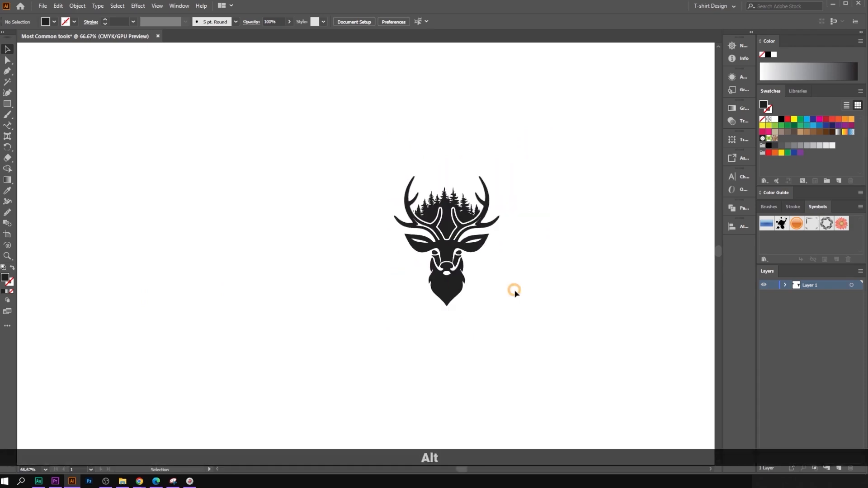
{"action": "left_click_drag", "start_coordinate": [534, 281], "coordinate": [490, 266]}
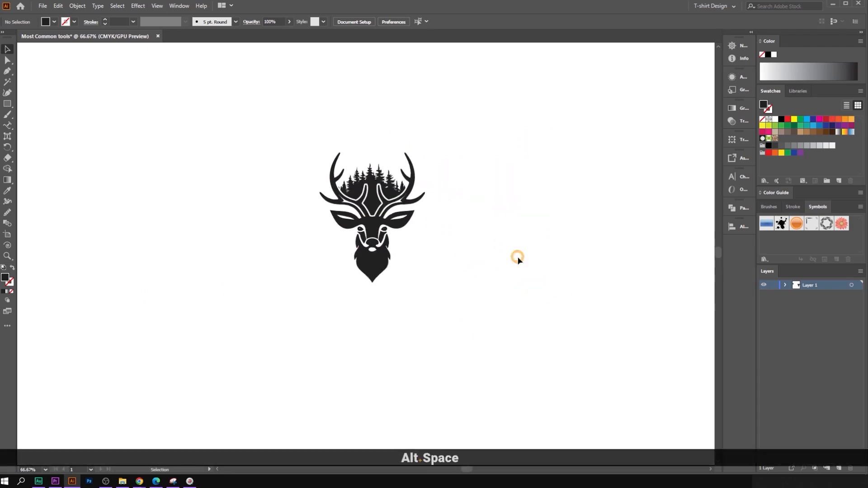
- Select the left of the two separated deer and activate the Shape Builder tool
{"action": "left_click", "coordinate": [9, 159]}
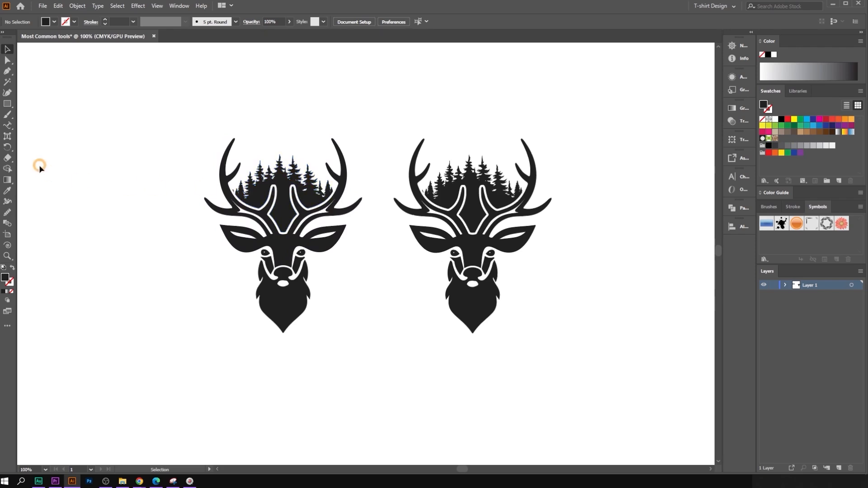
{"action": "left_click", "coordinate": [6, 168]}
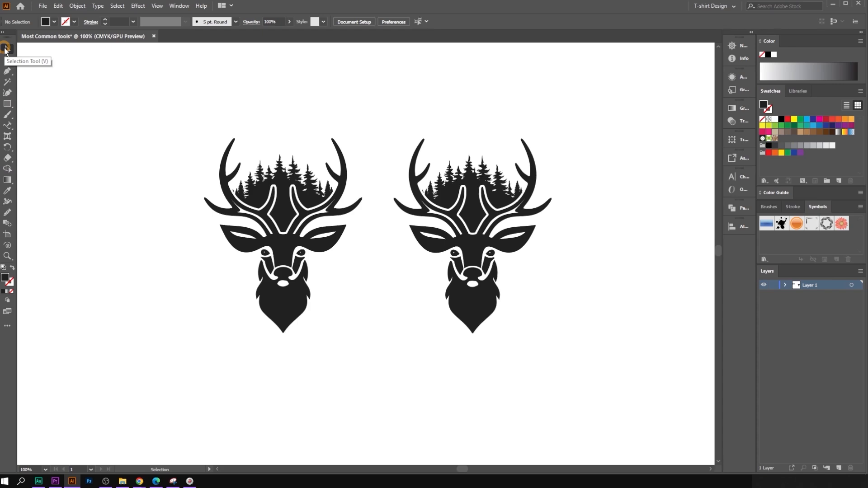
{"action": "left_click", "coordinate": [274, 287]}
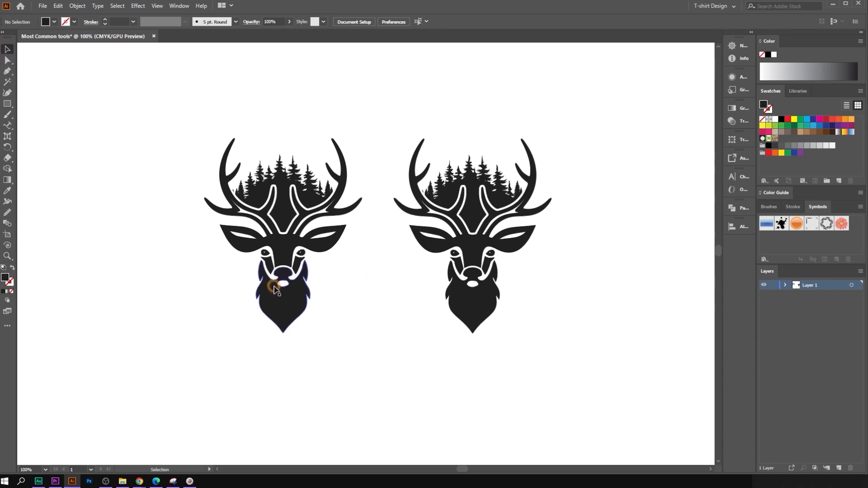
{"action": "left_click", "coordinate": [289, 269]}
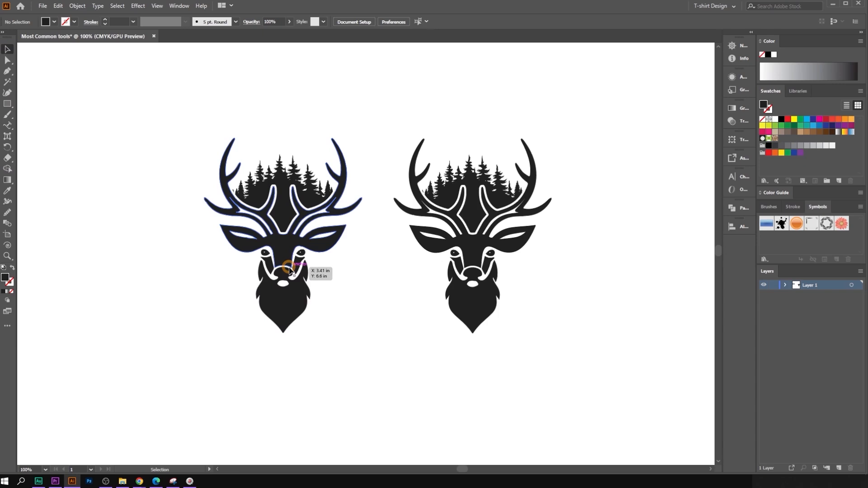
{"action": "left_click", "coordinate": [92, 198]}
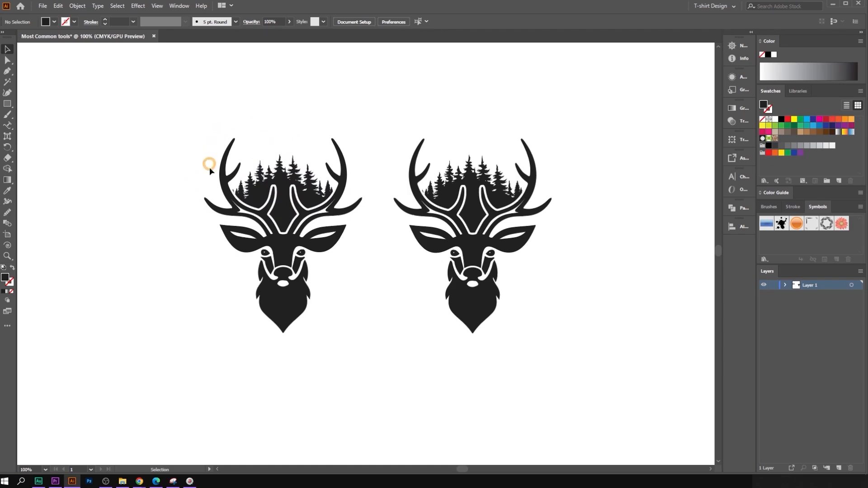
{"action": "left_click", "coordinate": [264, 182]}
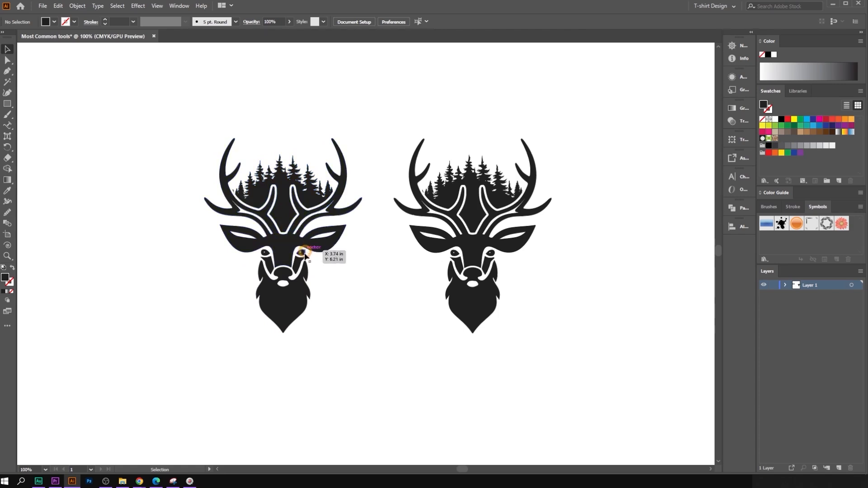
{"action": "left_click", "coordinate": [259, 189]}
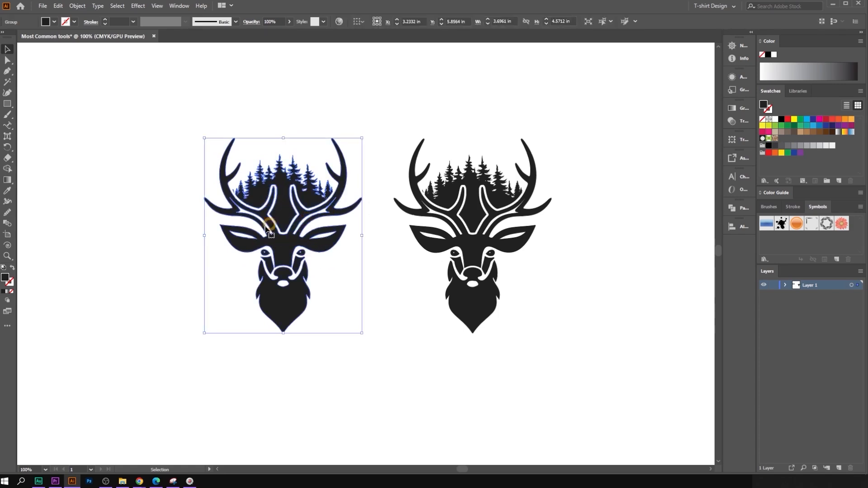
{"action": "left_click", "coordinate": [7, 169]}
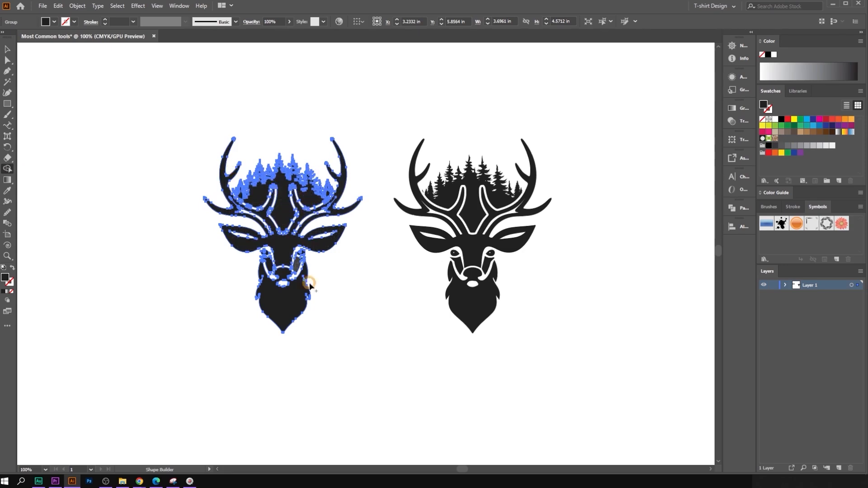
- Fill the white diamond-shaped highlight inside the selected deer's left eye with the Shape Builder tool
{"action": "scroll", "coordinate": [292, 286], "scroll_direction": "up", "scroll_amount": 2}
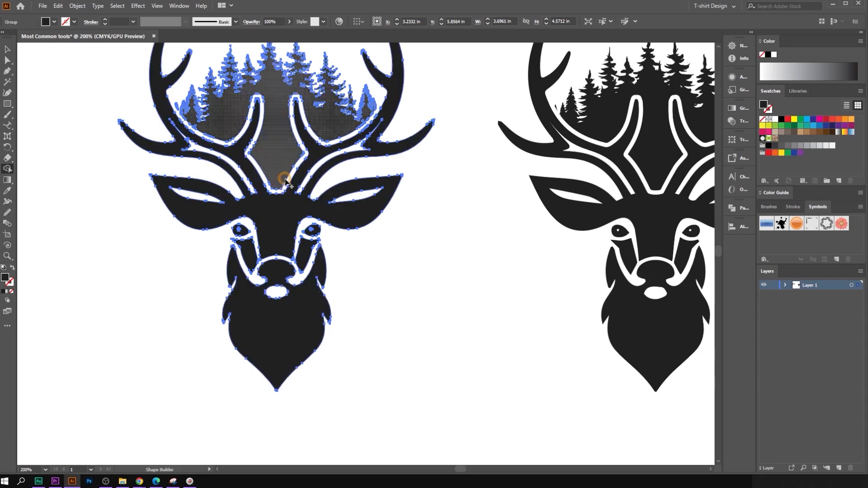
{"action": "scroll", "coordinate": [276, 213], "scroll_direction": "up", "scroll_amount": 2}
{"action": "scroll", "coordinate": [272, 208], "scroll_direction": "up", "scroll_amount": 1}
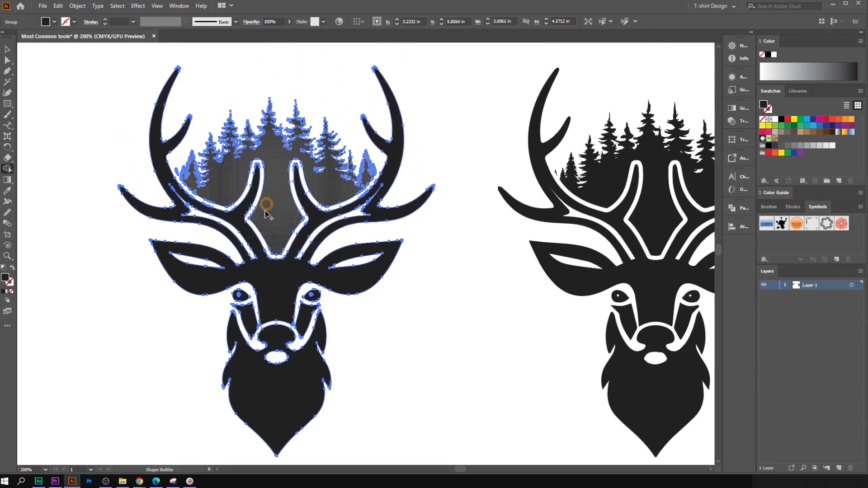
{"action": "scroll", "coordinate": [279, 384], "scroll_direction": "up", "scroll_amount": 4}
{"action": "scroll", "coordinate": [284, 317], "scroll_direction": "up", "scroll_amount": 3}
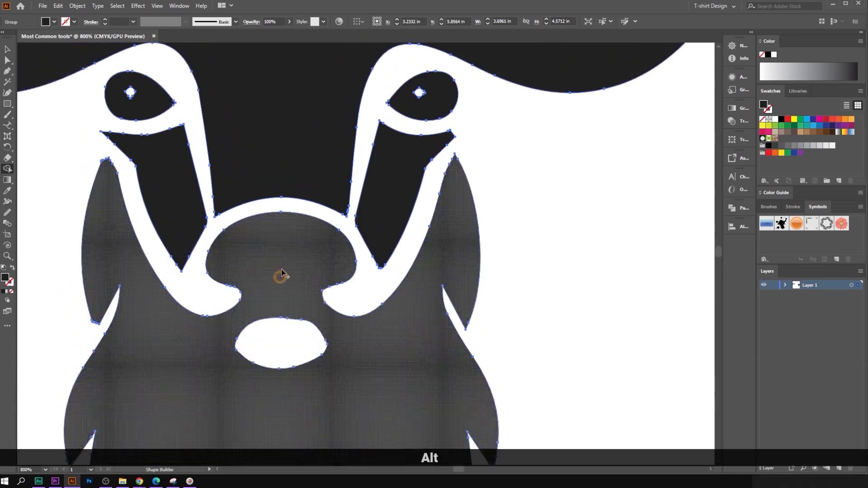
{"action": "scroll", "coordinate": [136, 152], "scroll_direction": "down", "scroll_amount": 2}
{"action": "scroll", "coordinate": [136, 152], "scroll_direction": "up", "scroll_amount": 8}
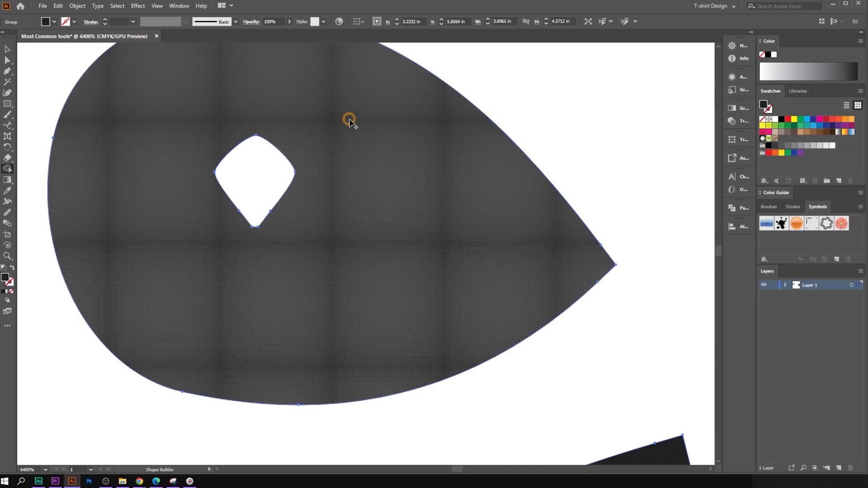
{"action": "mouse_move", "coordinate": [349, 118]}
{"action": "left_mouse_down"}
{"action": "mouse_move", "coordinate": [282, 194]}
{"action": "mouse_move", "coordinate": [212, 254]}
{"action": "mouse_move", "coordinate": [241, 197]}
{"action": "mouse_move", "coordinate": [300, 128]}
{"action": "mouse_move", "coordinate": [321, 127]}
{"action": "mouse_move", "coordinate": [374, 164]}
{"action": "left_mouse_up"}
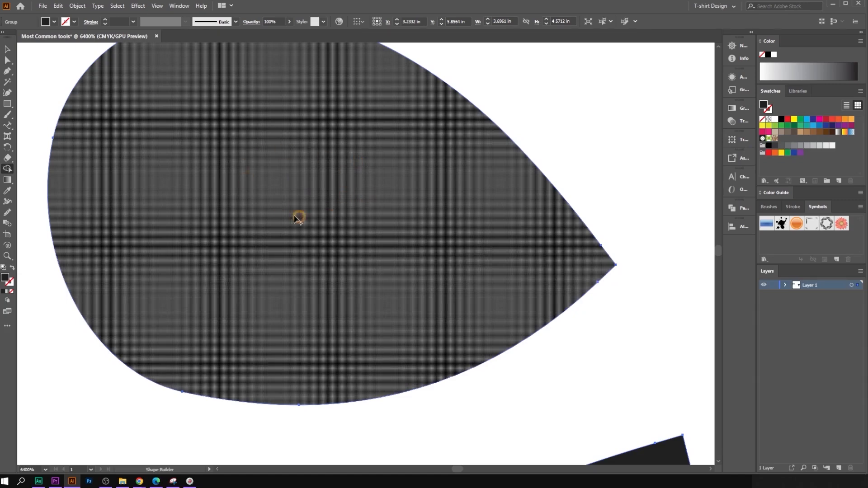
- Undo the Shape Builder fill of the highlight in the deer's left eye
{"action": "key", "text": "ctrl+z"}
{"action": "key", "text": "ctrl+z"}
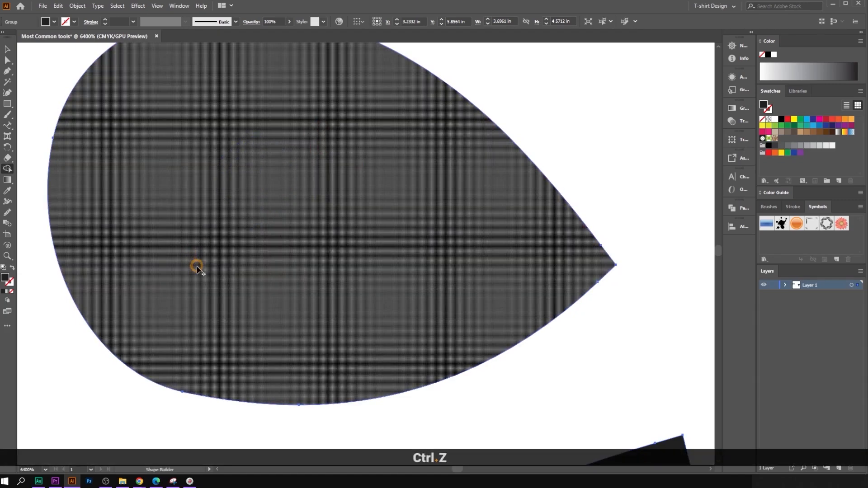
{"action": "scroll", "coordinate": [204, 269], "scroll_direction": "down", "scroll_amount": 3}
{"action": "key", "text": "ctrl+z"}
{"action": "scroll", "coordinate": [223, 246], "scroll_direction": "up", "scroll_amount": 2}
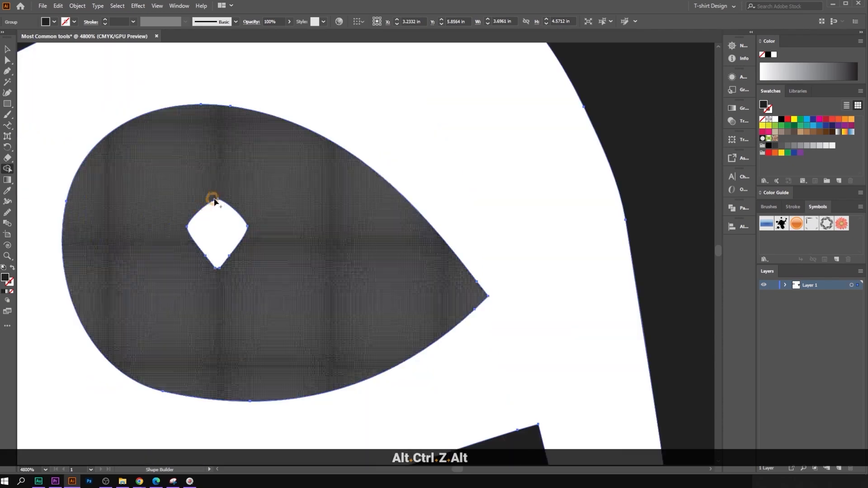
{"action": "scroll", "coordinate": [353, 199], "scroll_direction": "down", "scroll_amount": 3}
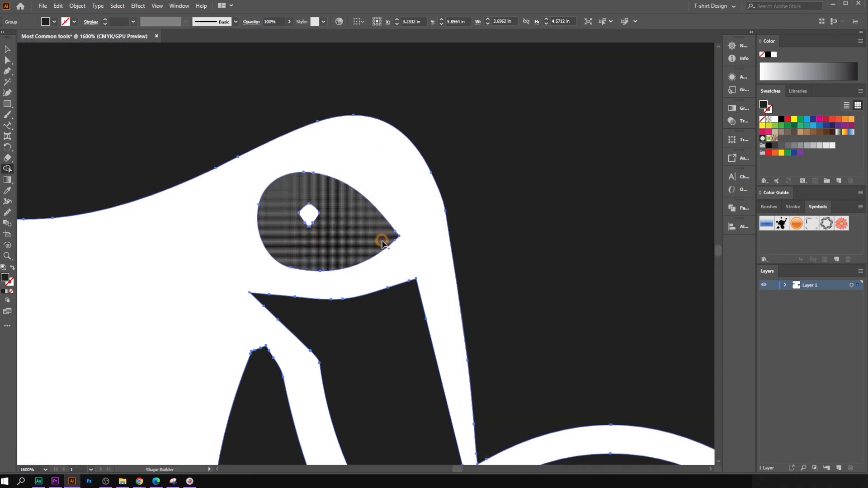
- Merge the white highlight into the deer's left eye with the Shape Builder tool and undo the merge
{"action": "scroll", "coordinate": [307, 217], "scroll_direction": "up", "scroll_amount": 4}
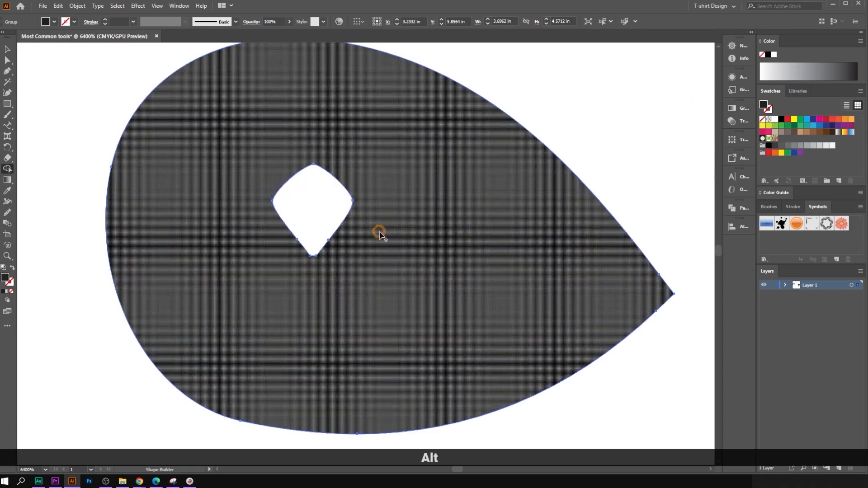
{"action": "mouse_move", "coordinate": [307, 199]}
{"action": "left_mouse_down"}
{"action": "mouse_move", "coordinate": [246, 180]}
{"action": "mouse_move", "coordinate": [258, 190]}
{"action": "left_mouse_up"}
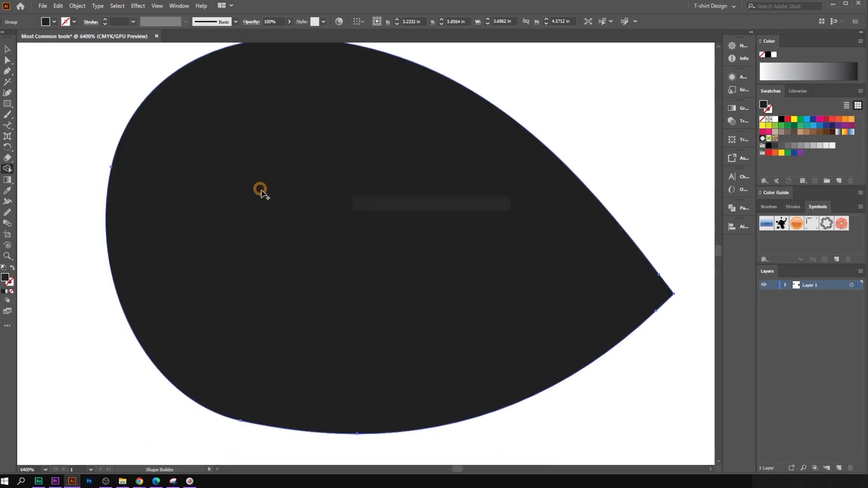
{"action": "scroll", "coordinate": [296, 190], "scroll_direction": "down", "scroll_amount": 4}
{"action": "key", "text": "ctrl+alt+z"}
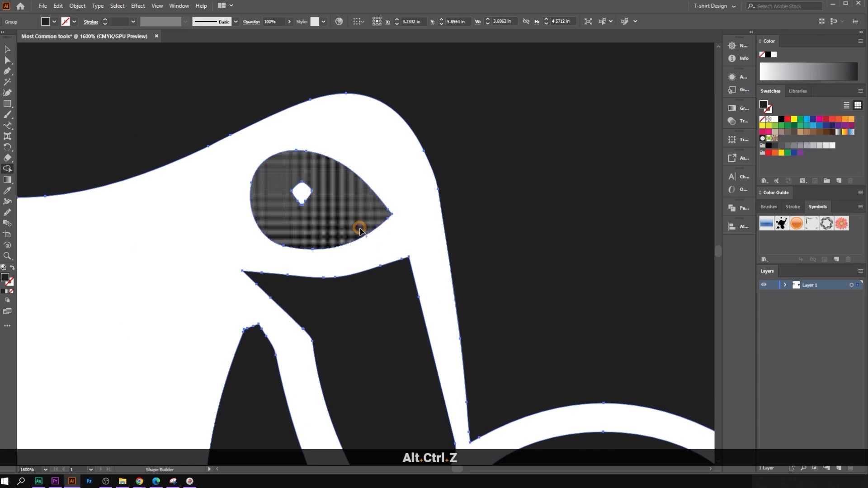
- Merge the white highlight into the deer's right eye with the Shape Builder tool and undo the merge
{"action": "left_click_drag", "start_coordinate": [486, 226], "coordinate": [201, 194]}
{"action": "left_click_drag", "start_coordinate": [485, 260], "coordinate": [359, 224]}
{"action": "scroll", "coordinate": [439, 144], "scroll_direction": "up", "scroll_amount": 2}
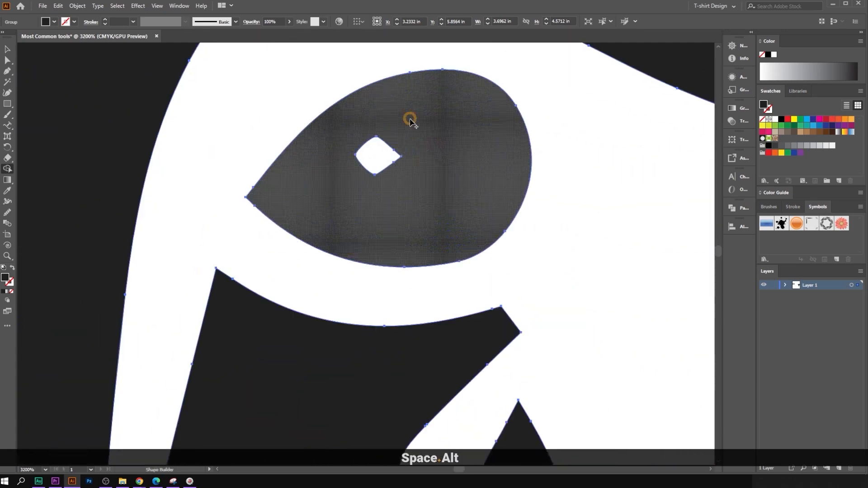
{"action": "left_click_drag", "start_coordinate": [408, 121], "coordinate": [355, 201]}
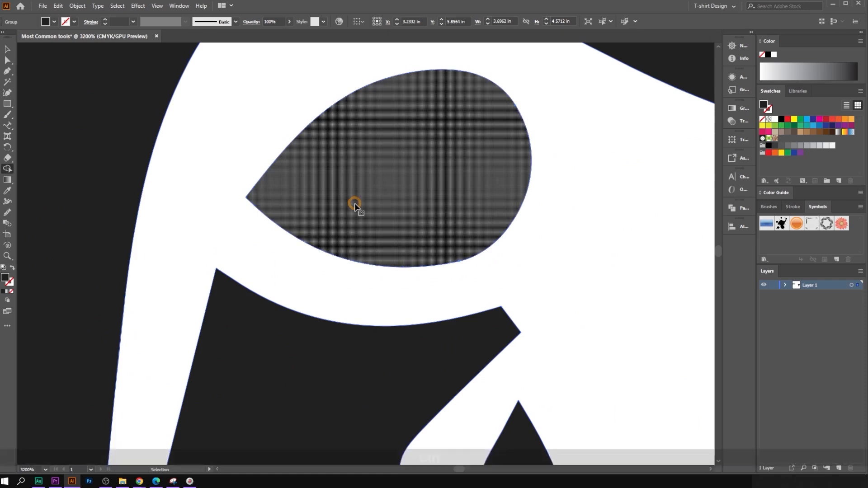
{"action": "key", "text": "ctrl"}
{"action": "key", "text": "ctrl+z"}
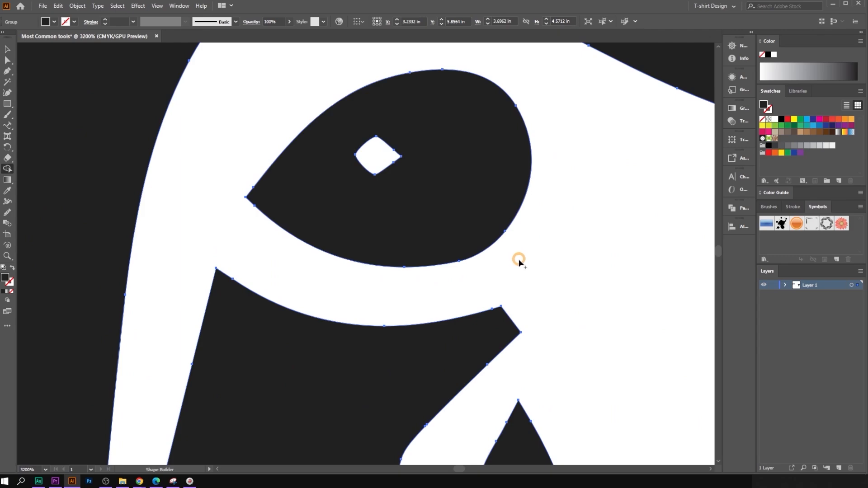
- Remove the dark cheek shapes beneath both of the deer's eyes with the Shape Builder tool
{"action": "scroll", "coordinate": [472, 239], "scroll_direction": "down", "scroll_amount": 6}
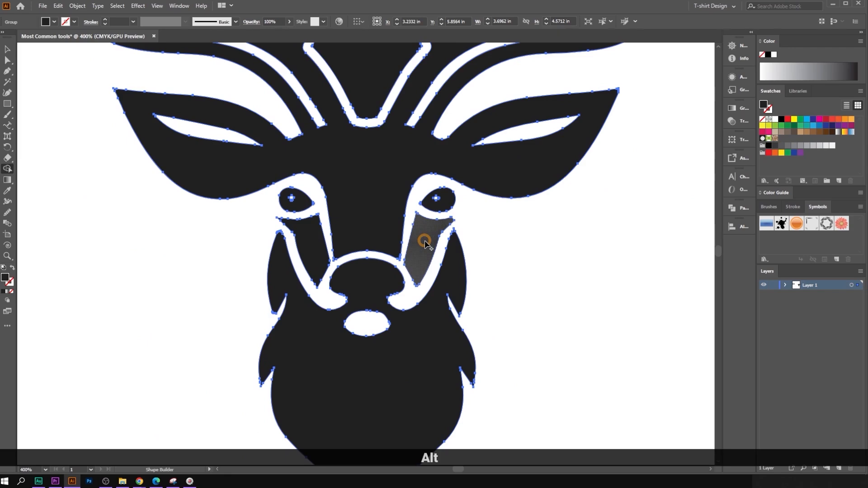
{"action": "key", "text": "alt"}
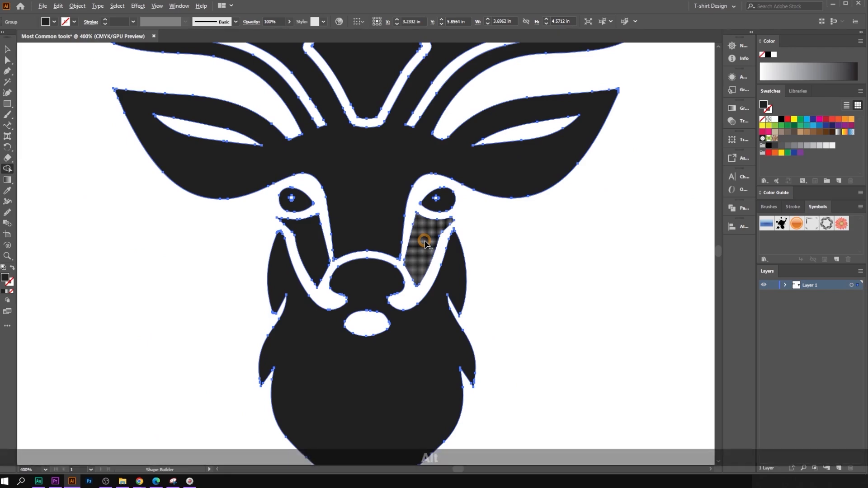
{"action": "key", "text": "alt"}
{"action": "key", "text": "alt"}
{"action": "key", "text": "alt"}
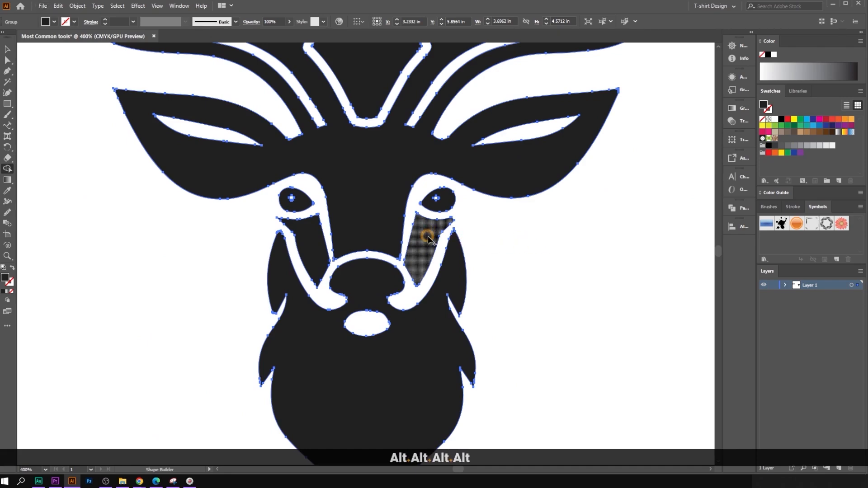
{"action": "key", "text": "alt"}
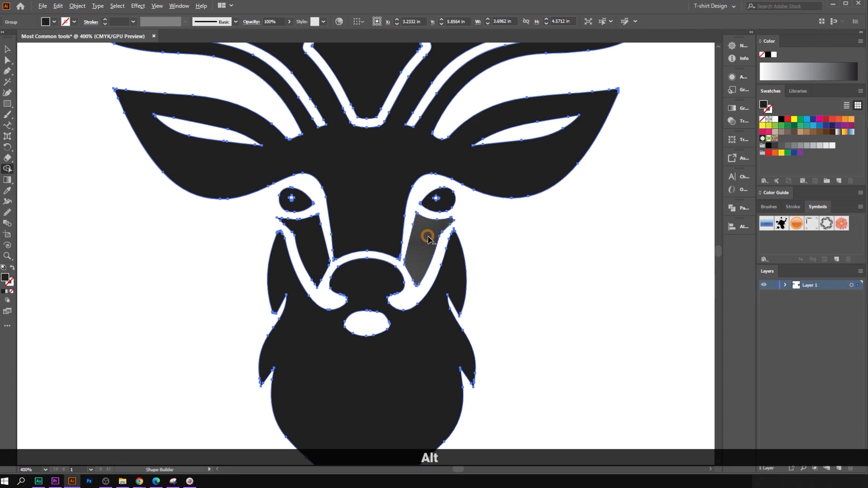
{"action": "left_click", "coordinate": [429, 238], "text": "alt"}
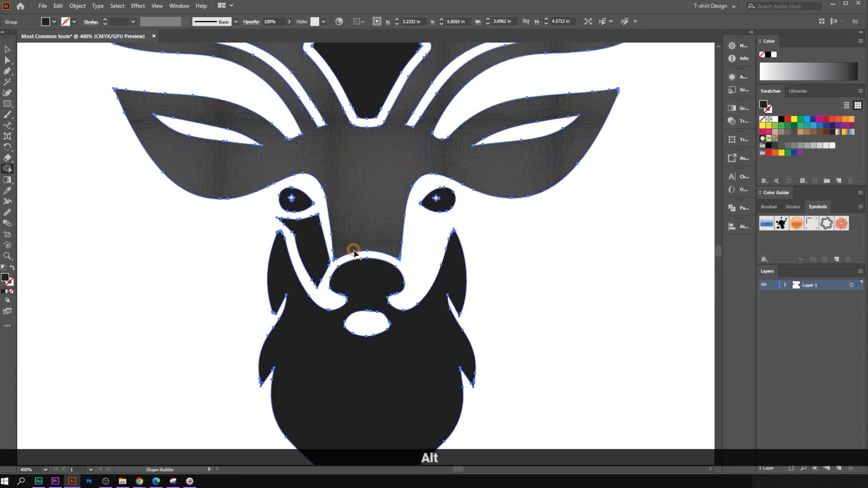
{"action": "left_click", "coordinate": [313, 249], "text": "alt"}
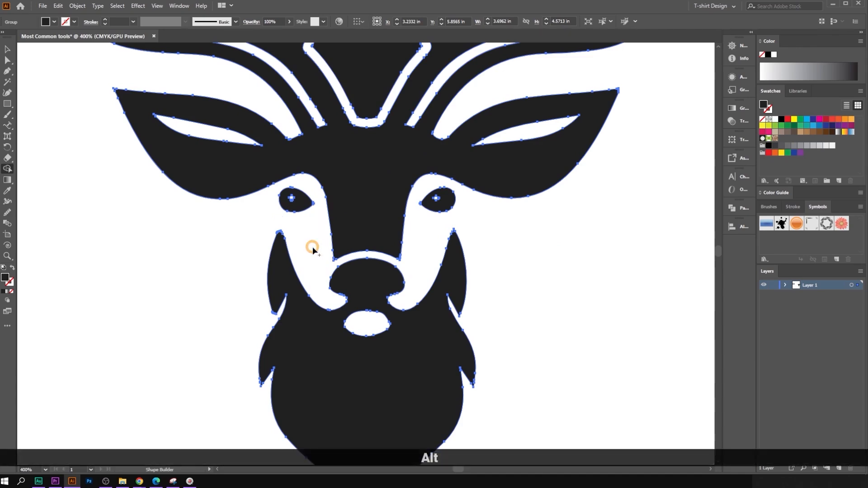
- Remove the deer's left eye together with its small highlight shape using the Shape Builder tool
{"action": "left_click", "coordinate": [301, 200], "text": "alt"}
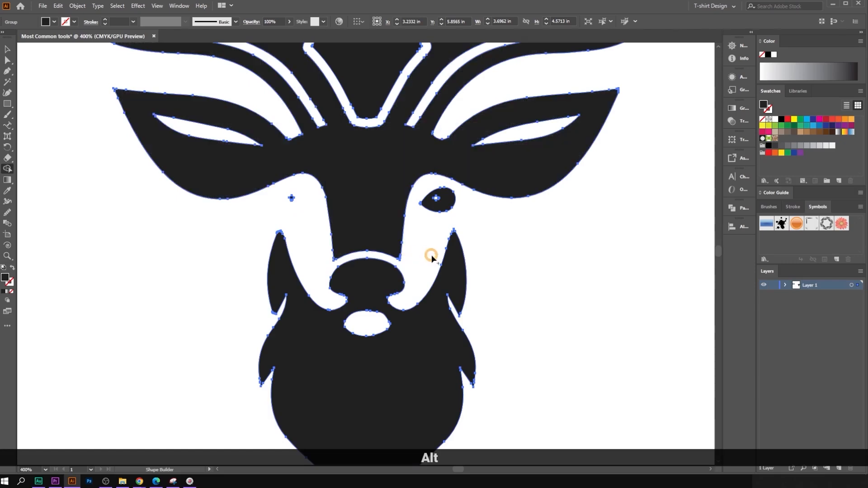
{"action": "scroll", "coordinate": [281, 198], "scroll_direction": "up", "scroll_amount": 5}
{"action": "left_click", "coordinate": [345, 201], "text": "alt"}
{"action": "scroll", "coordinate": [268, 254], "scroll_direction": "down", "scroll_amount": 4}
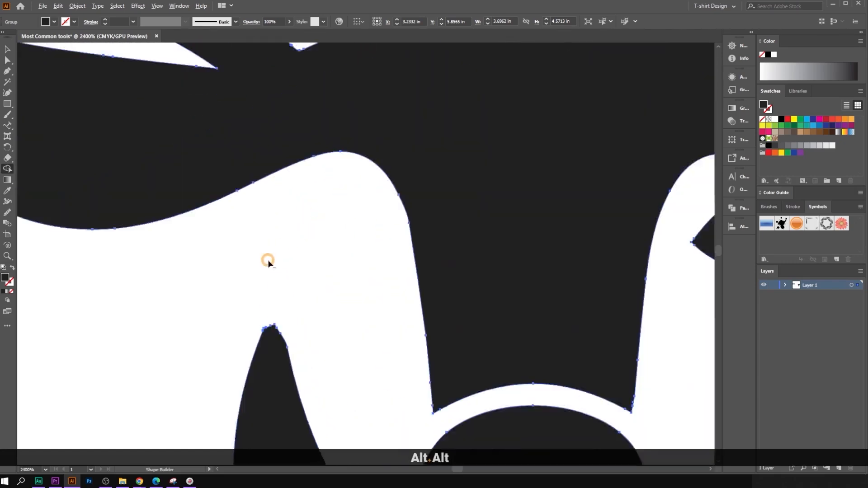
- Remove the pine forest and the dark forehead area between the antlers with one Shape Builder stroke
{"action": "scroll", "coordinate": [474, 306], "scroll_direction": "down", "scroll_amount": 4}
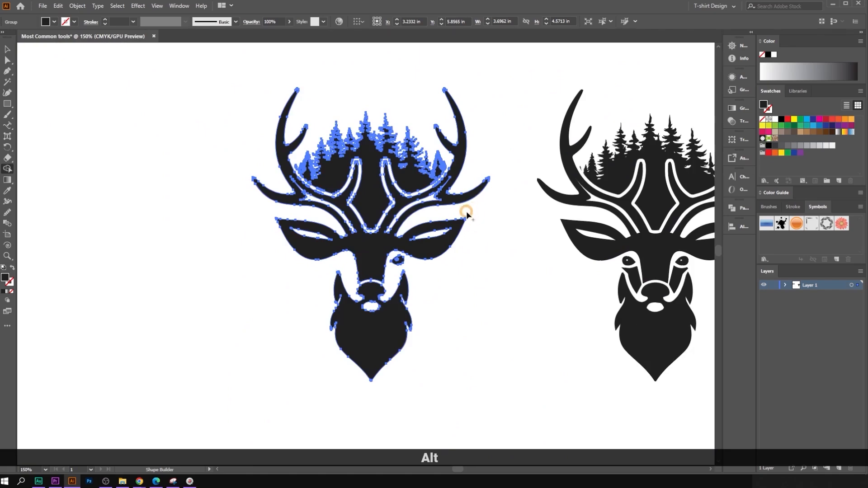
{"action": "scroll", "coordinate": [479, 167], "scroll_direction": "up", "scroll_amount": 1}
{"action": "scroll", "coordinate": [365, 149], "scroll_direction": "up", "scroll_amount": 1}
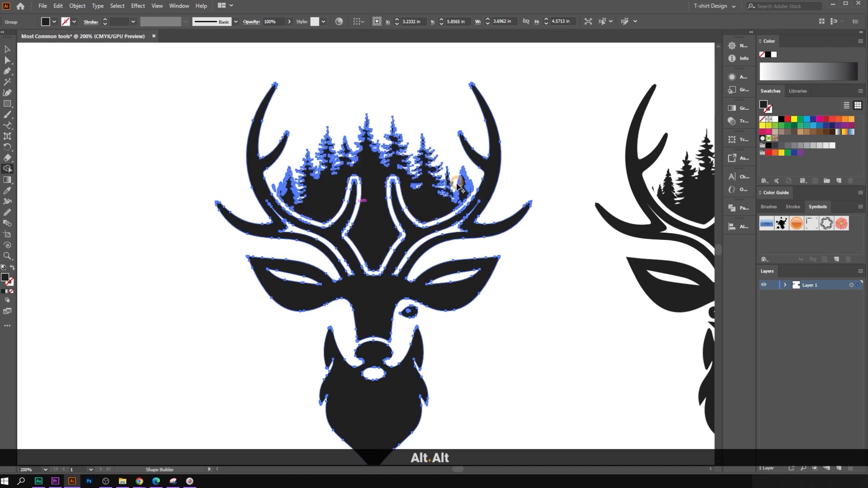
{"action": "left_click_drag", "start_coordinate": [380, 104], "coordinate": [375, 187]}
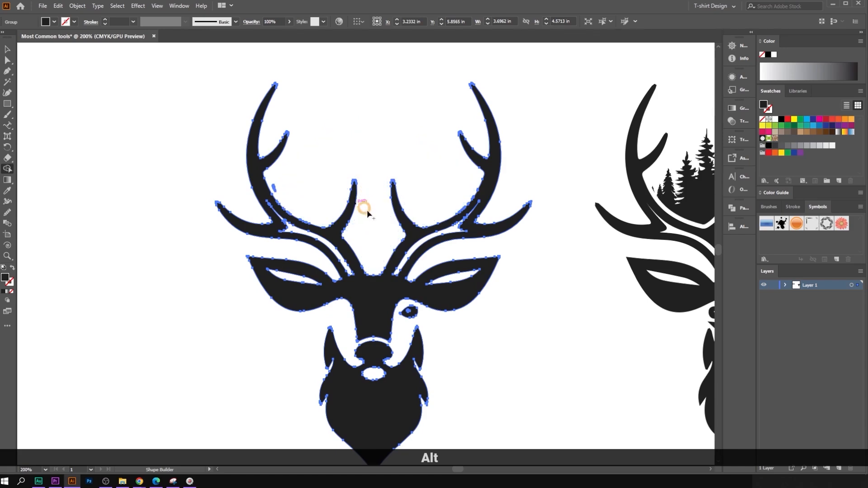
- Remove the leftover tree fragments beside the left antler with the Shape Builder tool and leave the deer unselected
{"action": "scroll", "coordinate": [274, 184], "scroll_direction": "up", "scroll_amount": 5}
{"action": "scroll", "coordinate": [248, 227], "scroll_direction": "up", "scroll_amount": 2}
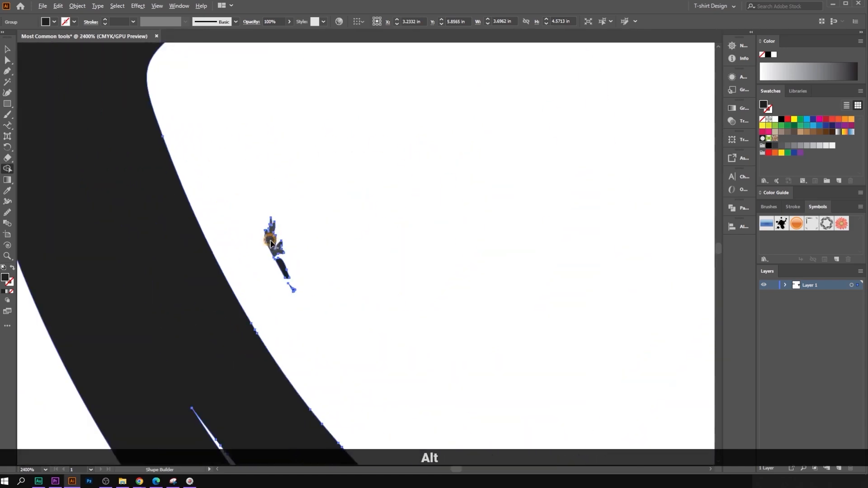
{"action": "mouse_move", "coordinate": [332, 210]}
{"action": "left_mouse_down"}
{"action": "mouse_move", "coordinate": [258, 278]}
{"action": "mouse_move", "coordinate": [269, 301]}
{"action": "left_mouse_up"}
{"action": "scroll", "coordinate": [263, 263], "scroll_direction": "down", "scroll_amount": 2}
{"action": "scroll", "coordinate": [277, 262], "scroll_direction": "up", "scroll_amount": 2}
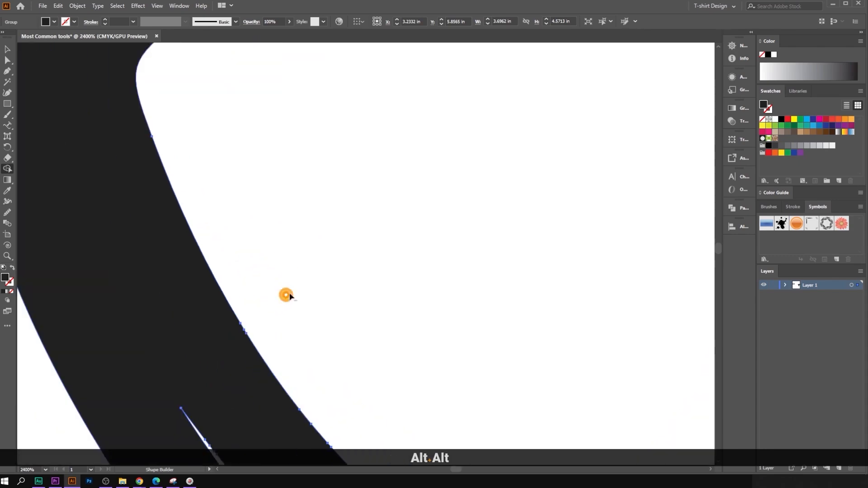
{"action": "scroll", "coordinate": [285, 296], "scroll_direction": "down", "scroll_amount": 4}
{"action": "left_click_drag", "start_coordinate": [368, 291], "coordinate": [49, 184]}
{"action": "scroll", "coordinate": [443, 260], "scroll_direction": "down", "scroll_amount": 4}
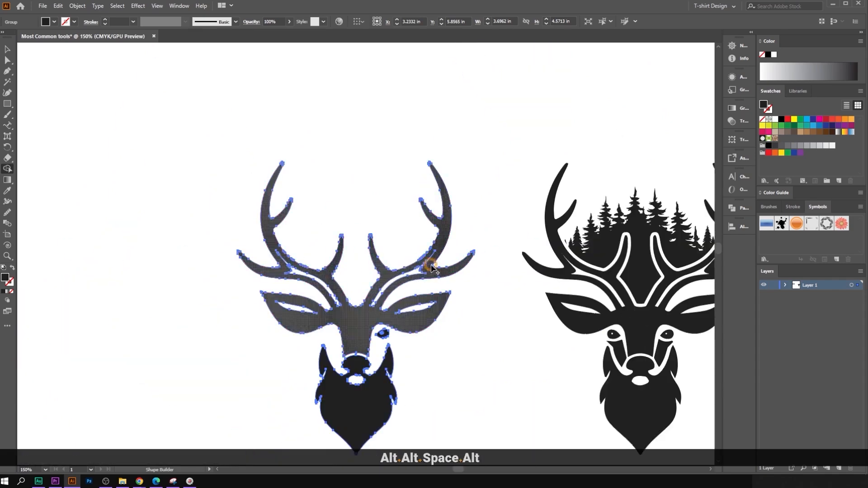
{"action": "scroll", "coordinate": [432, 268], "scroll_direction": "down", "scroll_amount": 2}
{"action": "key", "text": "v"}
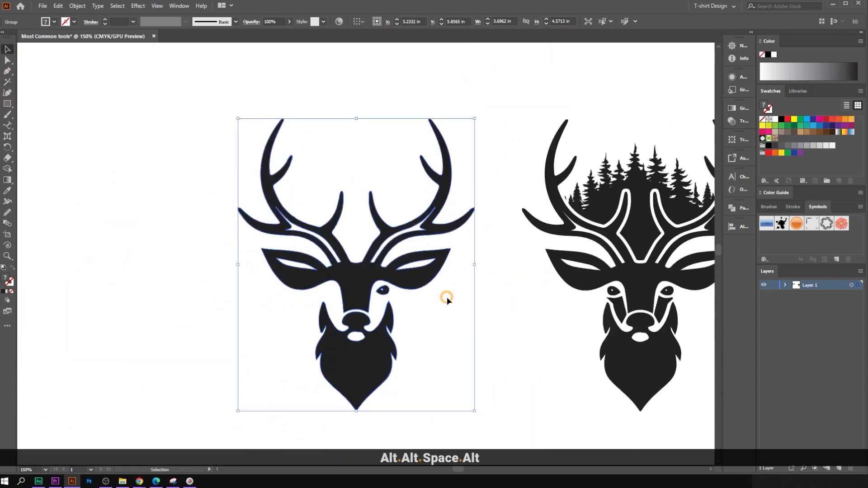
{"action": "left_click", "coordinate": [441, 320]}
- Reselect the trimmed deer and remove its nose and bearded lower face with the Shape Builder tool
{"action": "scroll", "coordinate": [372, 327], "scroll_direction": "up", "scroll_amount": 2}
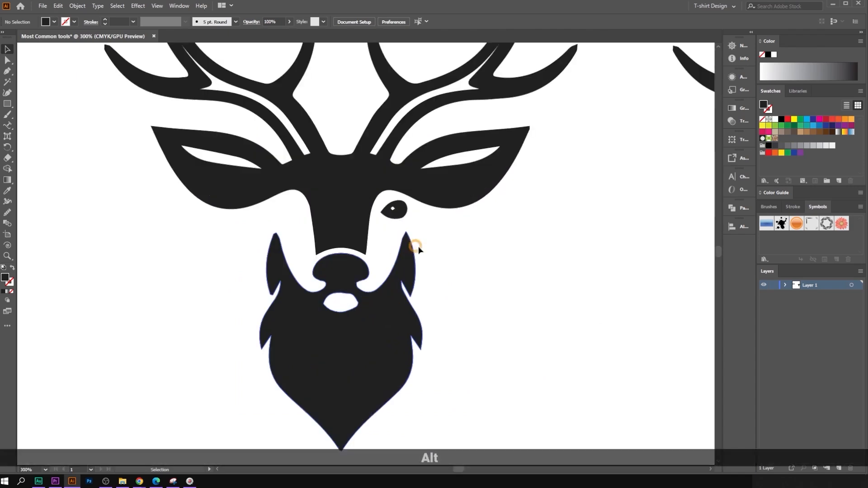
{"action": "left_click", "coordinate": [404, 293]}
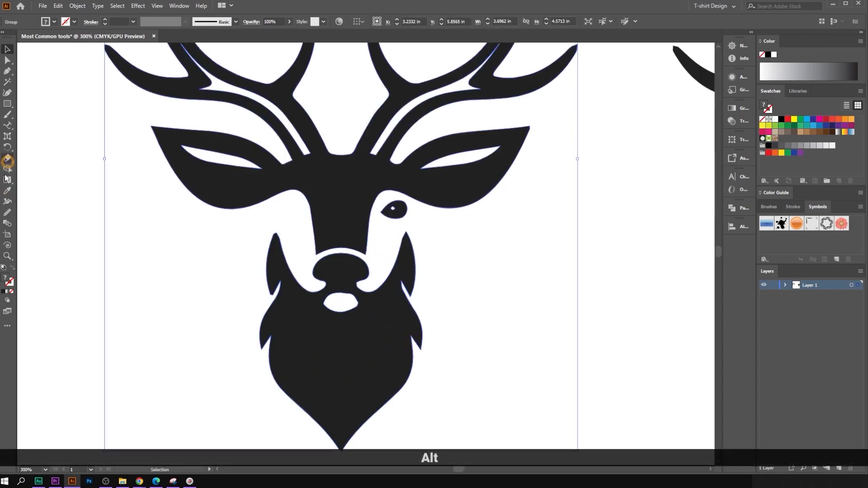
{"action": "left_click", "coordinate": [7, 169]}
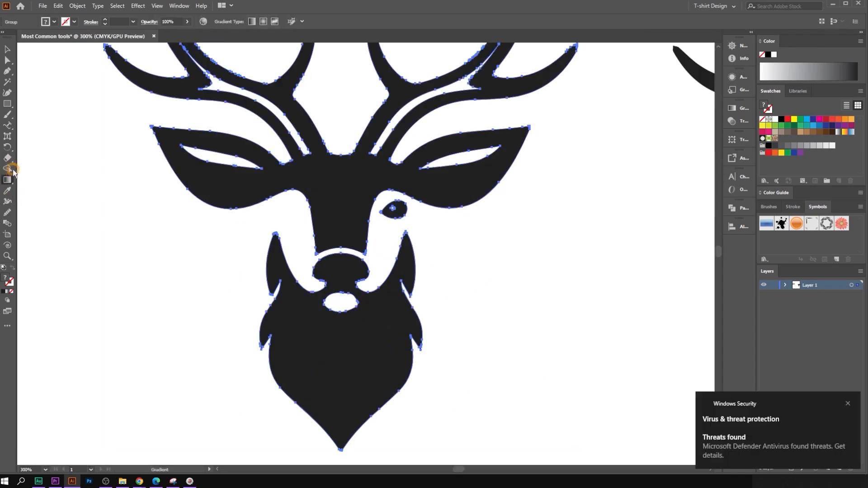
{"action": "left_click", "coordinate": [395, 342], "text": "alt"}
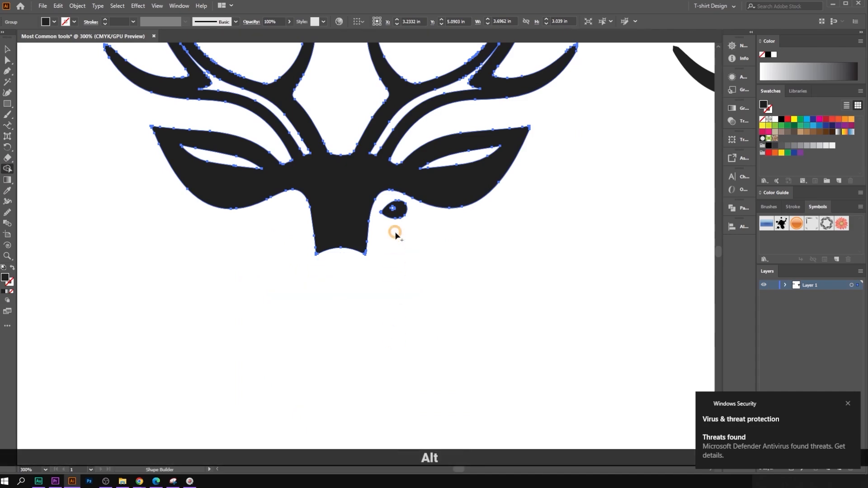
- Merge the highlight into the deer's remaining right eye with the Shape Builder tool and deselect the artwork
{"action": "scroll", "coordinate": [398, 206], "scroll_direction": "up", "scroll_amount": 5}
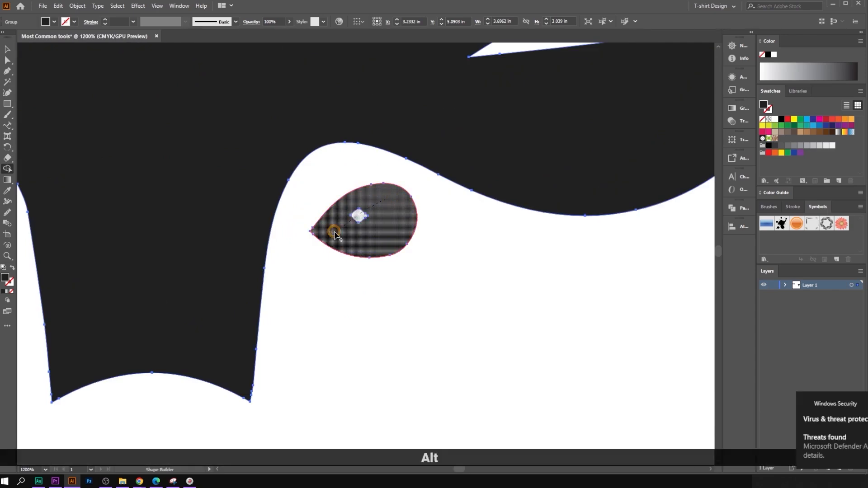
{"action": "scroll", "coordinate": [357, 271], "scroll_direction": "down", "scroll_amount": 4}
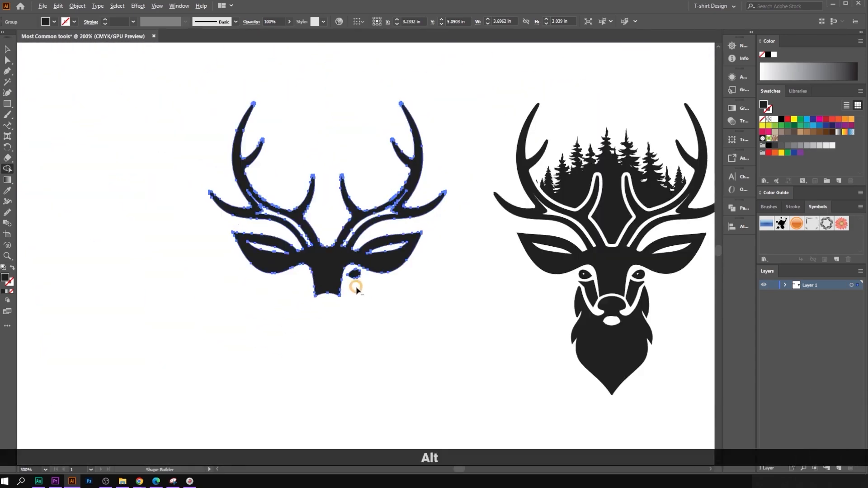
{"action": "left_click", "coordinate": [8, 48]}
{"action": "left_click", "coordinate": [100, 116]}
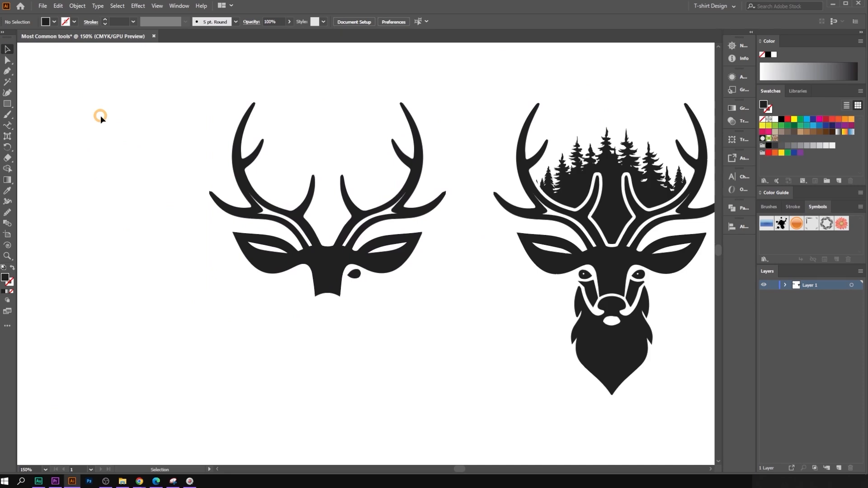
- Delete what remains of the trimmed left deer
{"action": "left_click_drag", "start_coordinate": [133, 73], "coordinate": [434, 301]}
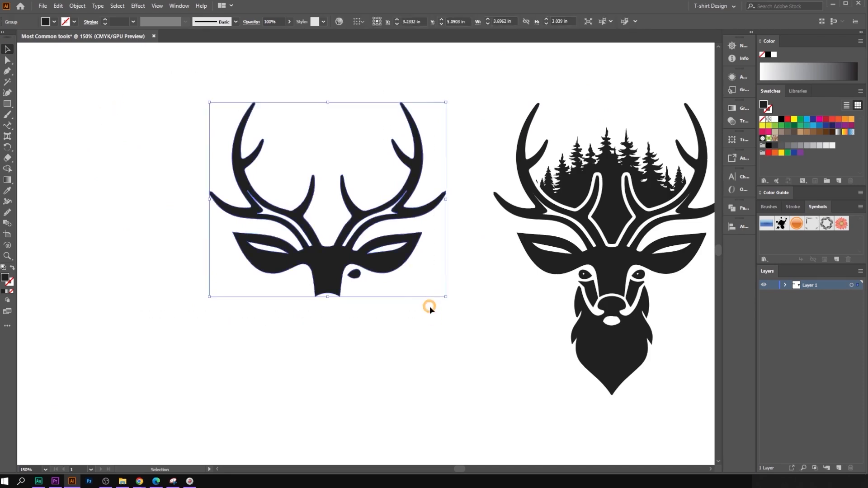
{"action": "key", "text": "Delete"}
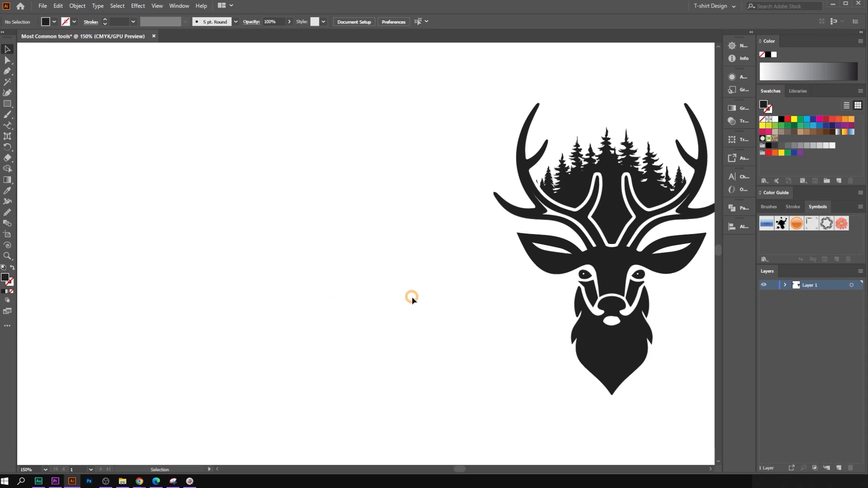
{"action": "scroll", "coordinate": [404, 292], "scroll_direction": "down", "scroll_amount": 3}
{"action": "scroll", "coordinate": [470, 289], "scroll_direction": "up", "scroll_amount": 3}
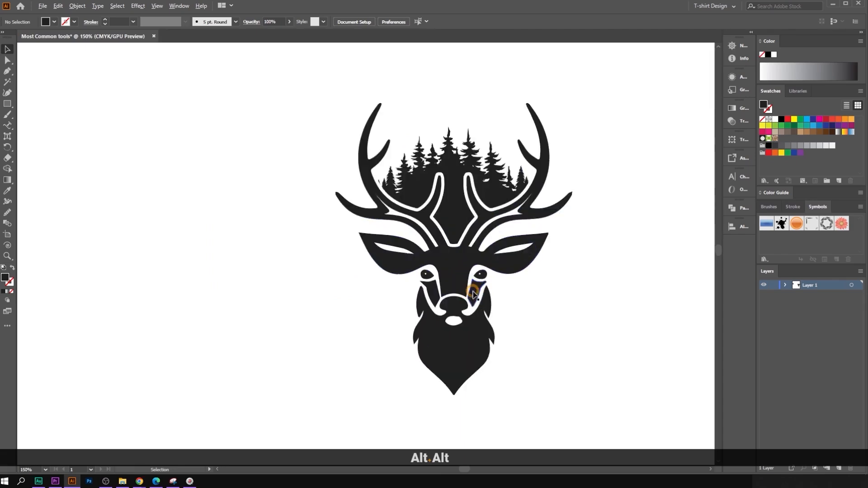
- Duplicate the intact deer horizontally to its left and leave both copies unselected
{"action": "scroll", "coordinate": [475, 281], "scroll_direction": "down", "scroll_amount": 1}
{"action": "left_click_drag", "start_coordinate": [478, 282], "coordinate": [300, 281]}
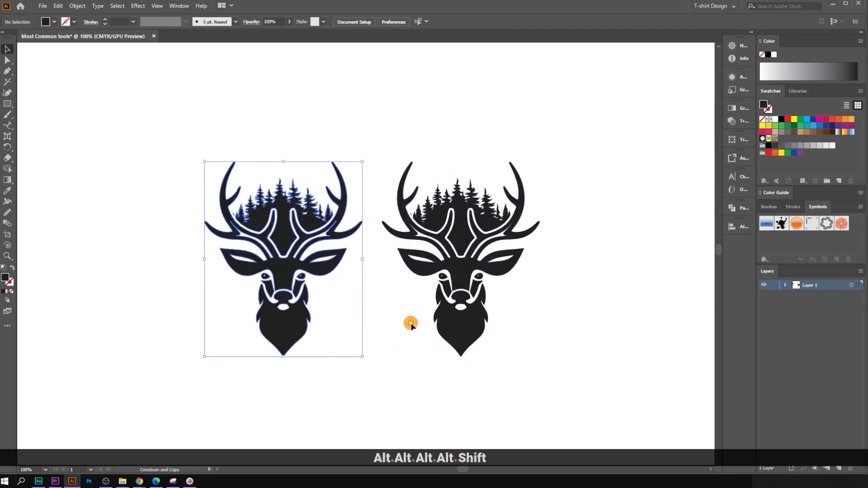
{"action": "left_click", "coordinate": [408, 325]}
{"action": "key", "text": "space"}
{"action": "left_click_drag", "start_coordinate": [391, 327], "coordinate": [450, 326]}
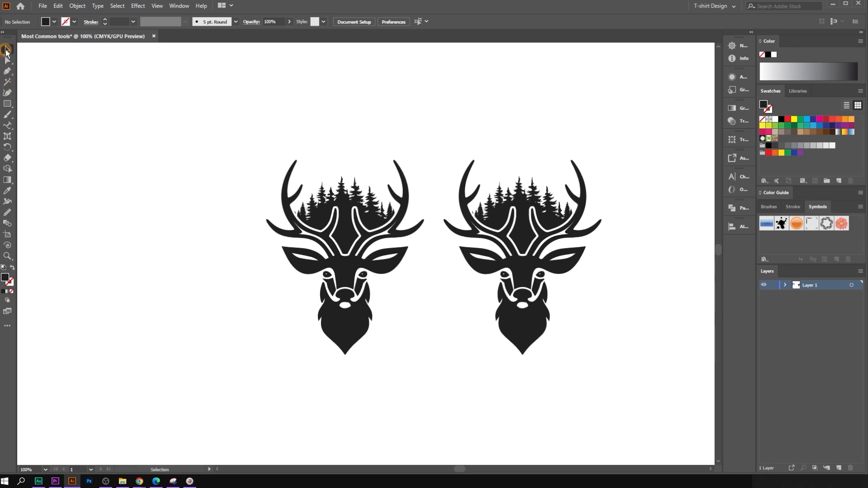
{"action": "left_click", "coordinate": [6, 81]}
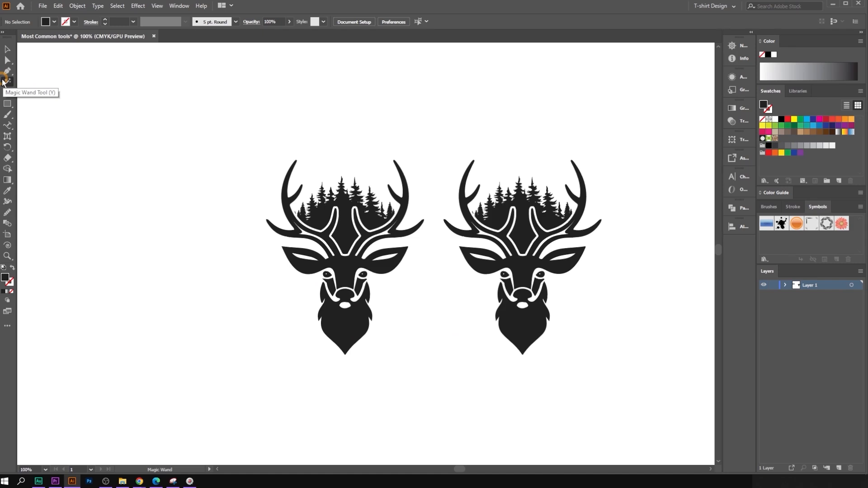
{"action": "left_click", "coordinate": [9, 52]}
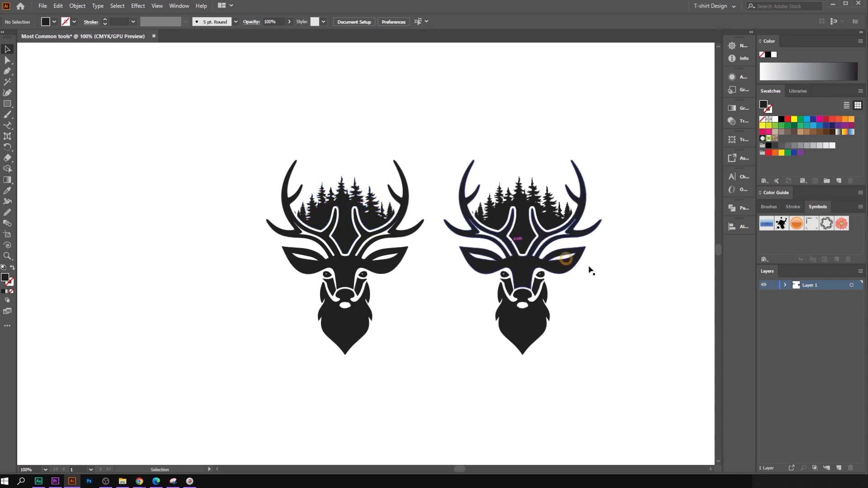
- Fill the right deer's nose and beard shape with red using direct selection within the artwork
{"action": "left_click", "coordinate": [41, 73]}
{"action": "left_click", "coordinate": [10, 61]}
{"action": "left_click", "coordinate": [578, 313]}
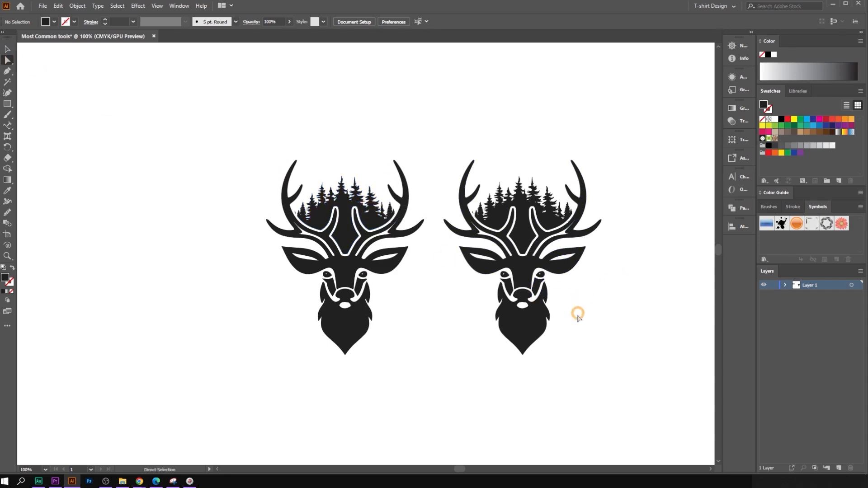
{"action": "left_click", "coordinate": [527, 339]}
{"action": "left_click", "coordinate": [797, 120]}
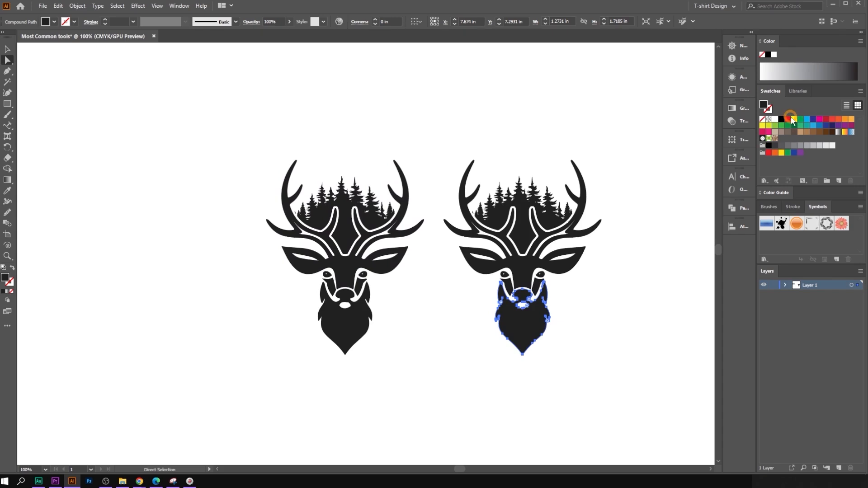
{"action": "left_click", "coordinate": [788, 119]}
- Colour the left deer's right cheek marking orange and its antlers, ears and head red
{"action": "left_click", "coordinate": [361, 274]}
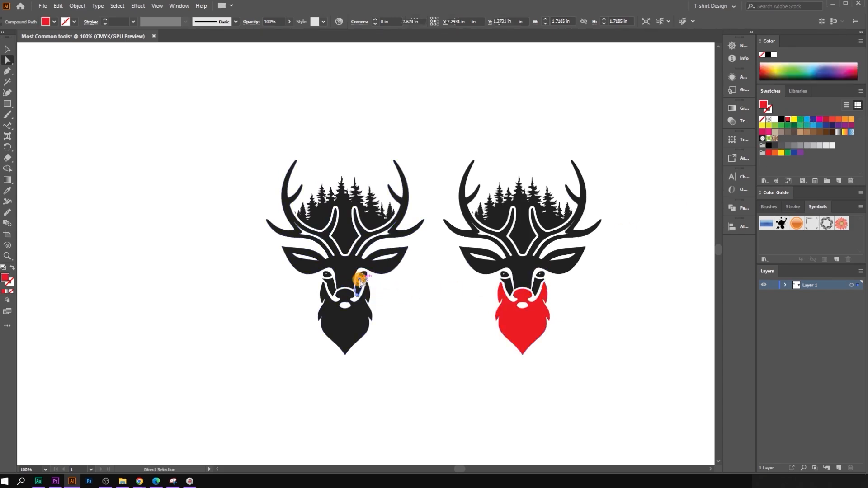
{"action": "left_click", "coordinate": [845, 121]}
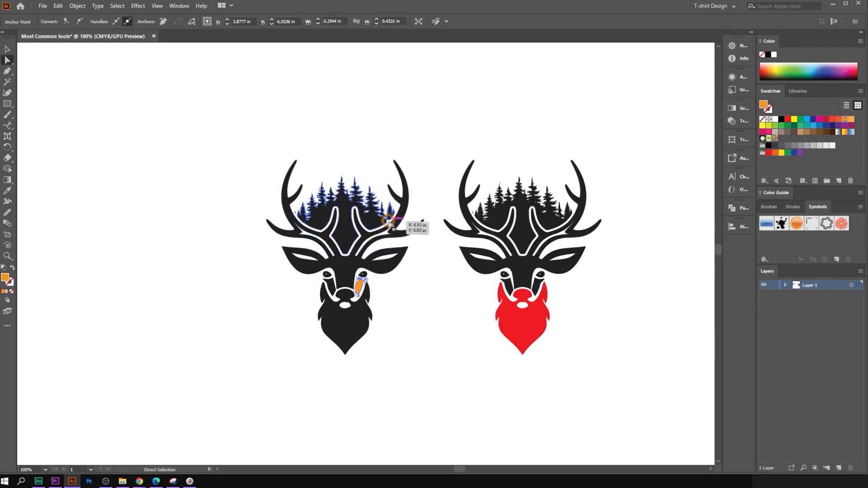
{"action": "left_click", "coordinate": [400, 213]}
{"action": "left_click", "coordinate": [807, 117]}
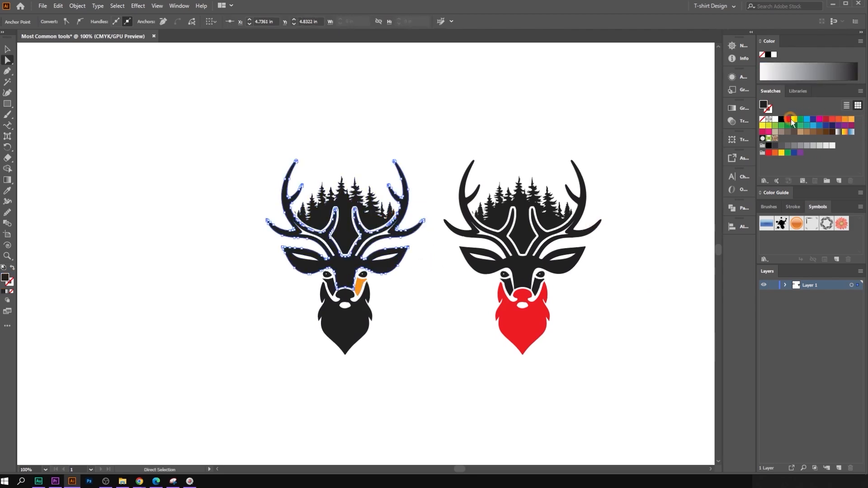
{"action": "left_click", "coordinate": [789, 119]}
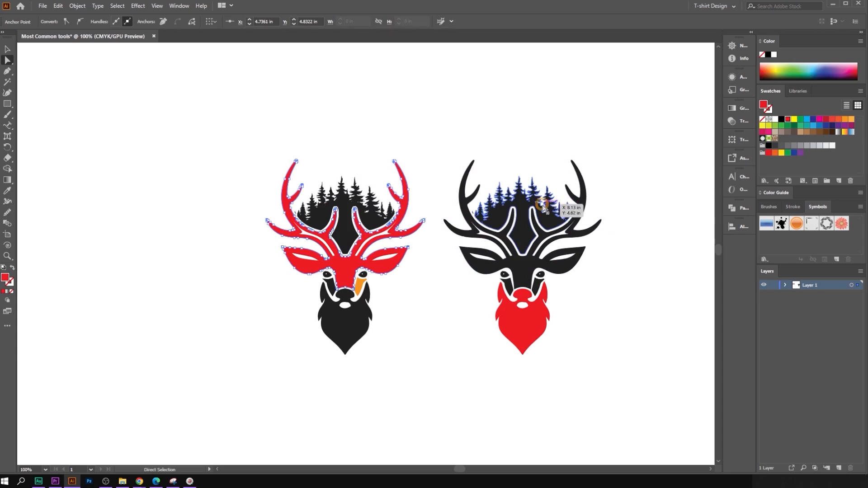
- Fill the pine trees between the right deer's antlers with red and leave everything unselected
{"action": "left_click", "coordinate": [563, 206]}
{"action": "left_click", "coordinate": [788, 119]}
{"action": "left_click", "coordinate": [476, 145]}
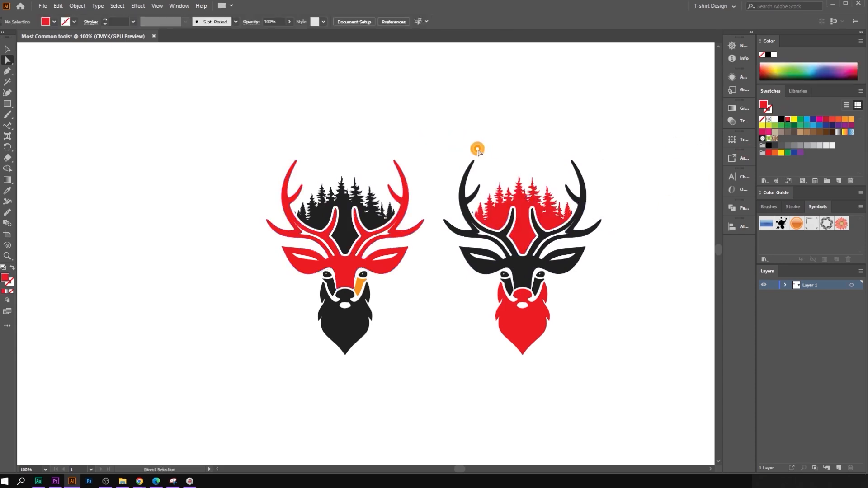
{"action": "left_click", "coordinate": [7, 49]}
{"action": "left_click", "coordinate": [35, 51]}
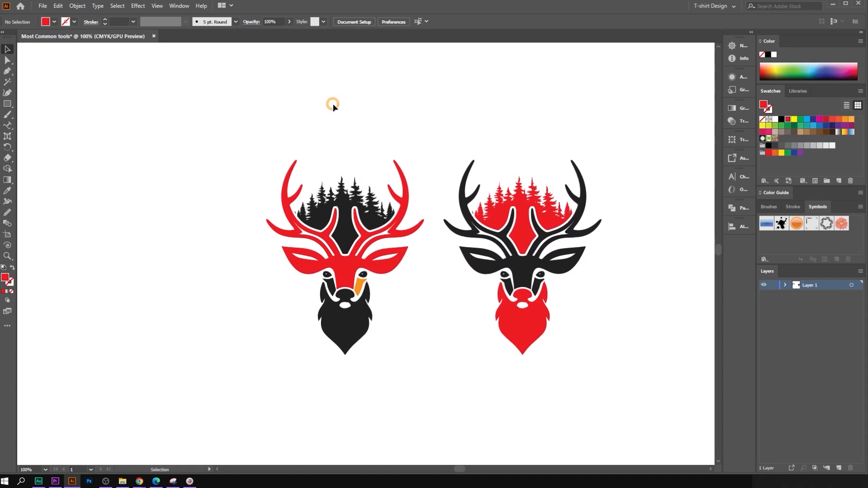
{"action": "left_click", "coordinate": [354, 165]}
- Select all the red parts of both deer at once with the Magic Wand, and clear the selection
{"action": "left_click", "coordinate": [9, 82]}
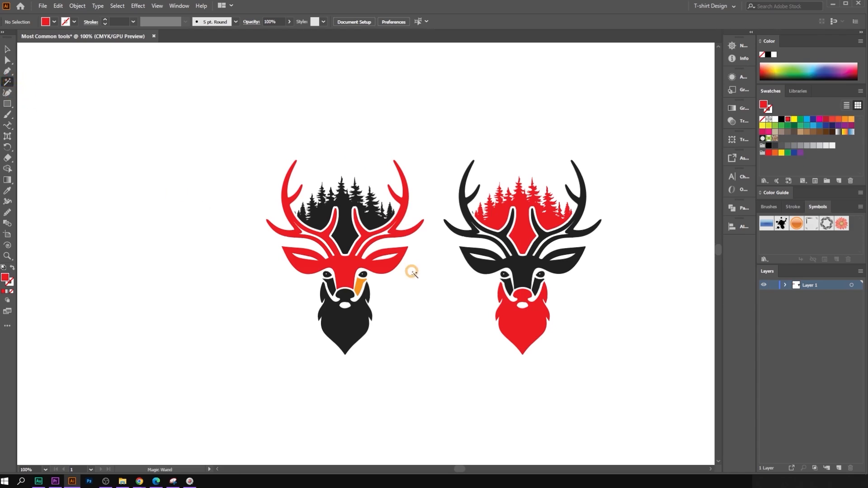
{"action": "left_click", "coordinate": [352, 253]}
{"action": "left_click", "coordinate": [529, 231]}
{"action": "left_click", "coordinate": [520, 200]}
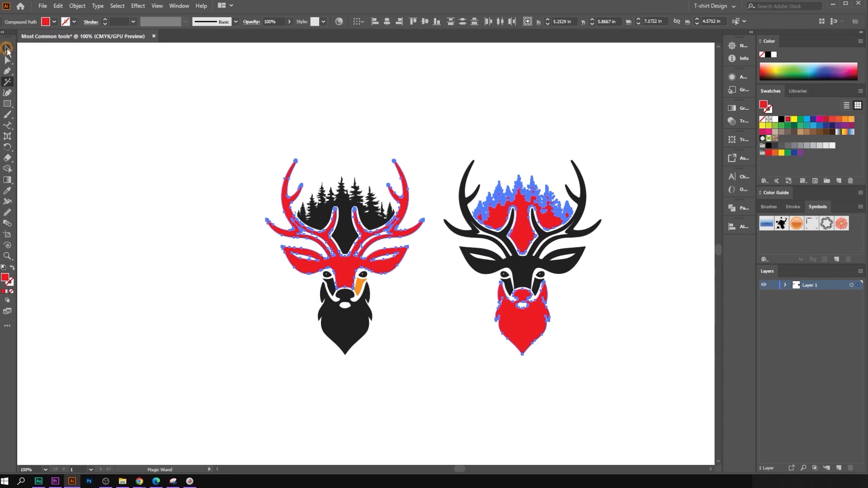
{"action": "left_click", "coordinate": [7, 49]}
{"action": "left_click", "coordinate": [63, 77]}
- Draw a red rectangle about 1.79 by 2.64 in to the left of the two deer and deselect it
{"action": "left_click_drag", "start_coordinate": [8, 104], "coordinate": [46, 117]}
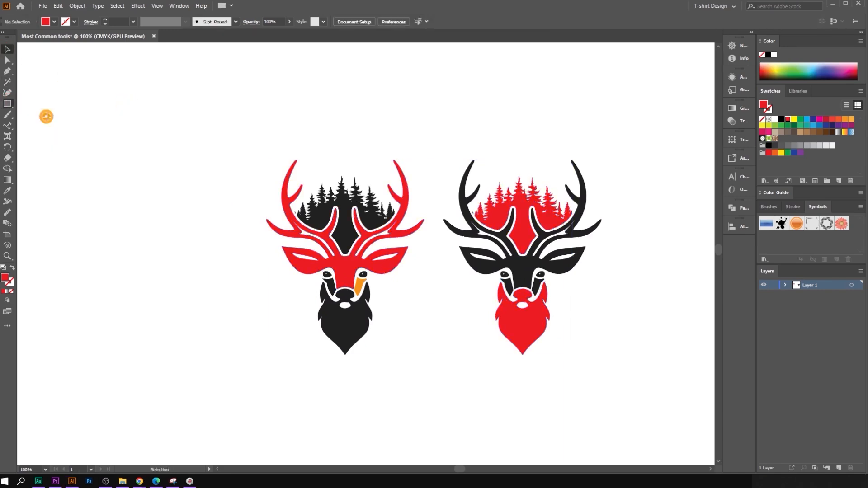
{"action": "mouse_move", "coordinate": [99, 202]}
{"action": "left_mouse_down"}
{"action": "mouse_move", "coordinate": [120, 253]}
{"action": "mouse_move", "coordinate": [175, 314]}
{"action": "left_mouse_up"}
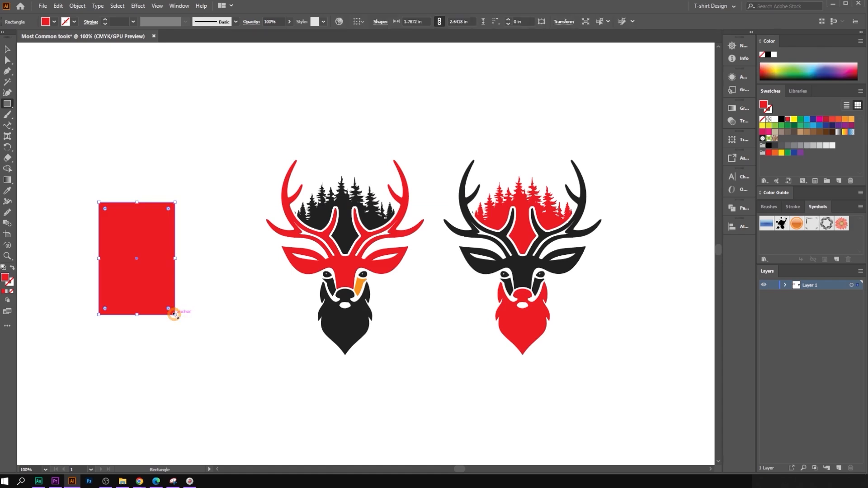
{"action": "left_click", "coordinate": [7, 49]}
{"action": "left_click", "coordinate": [142, 238]}
{"action": "left_click", "coordinate": [87, 94]}
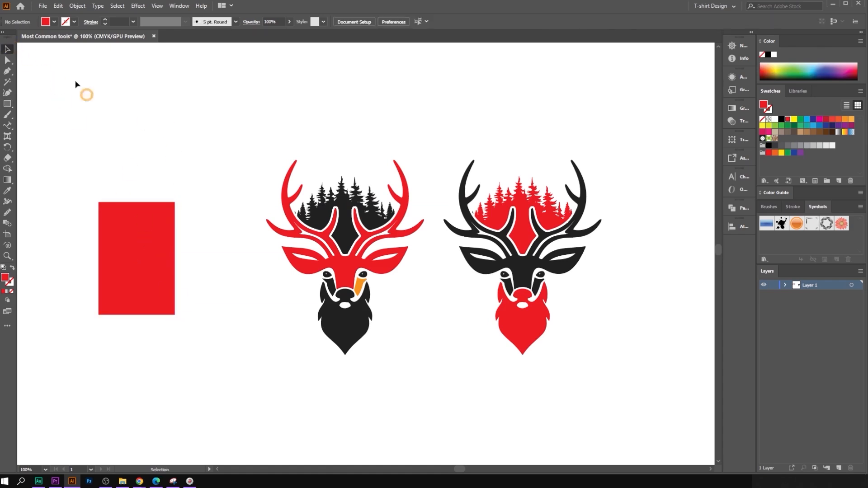
- Select every red shape, including the rectangle, with the Magic Wand and recolour them purple
{"action": "left_click", "coordinate": [9, 82]}
{"action": "left_click", "coordinate": [145, 245]}
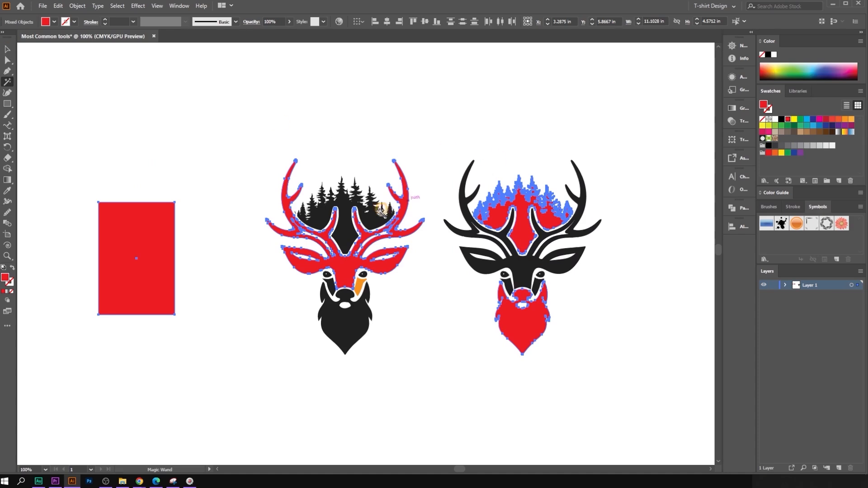
{"action": "left_click", "coordinate": [839, 125]}
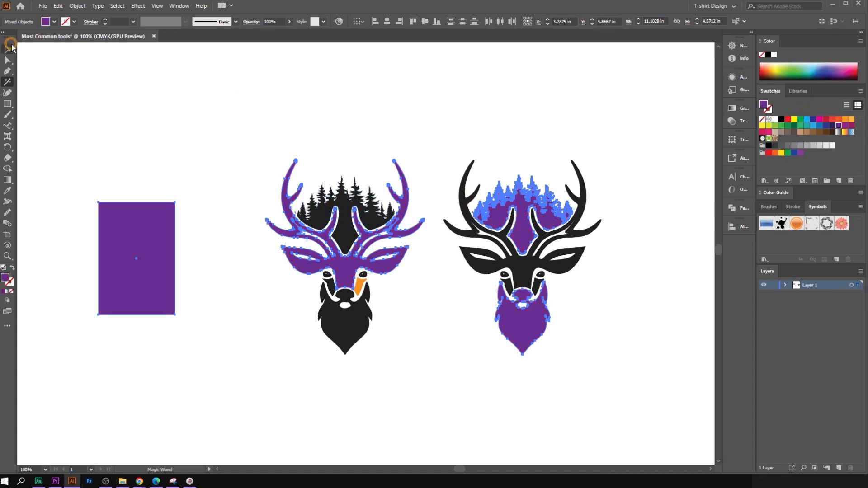
- Delete the selected purple shapes, undo the deletion and deselect the artwork
{"action": "left_click", "coordinate": [10, 45]}
{"action": "key", "text": "Delete"}
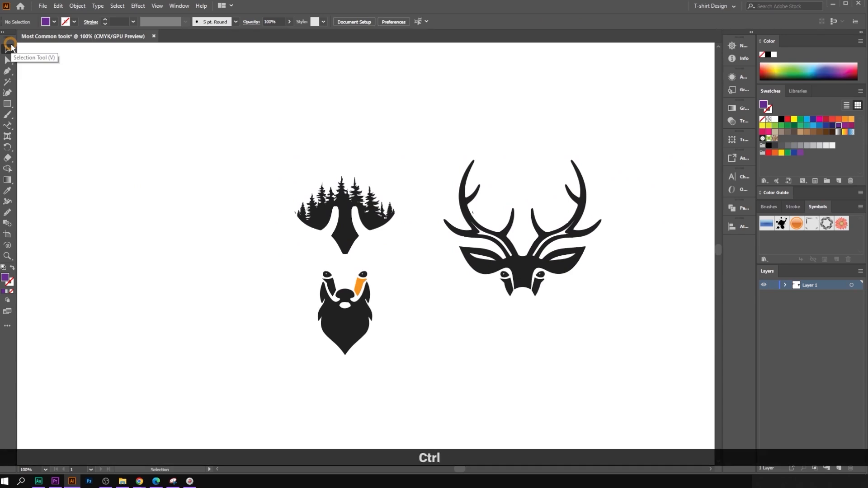
{"action": "key", "text": "ctrl+z"}
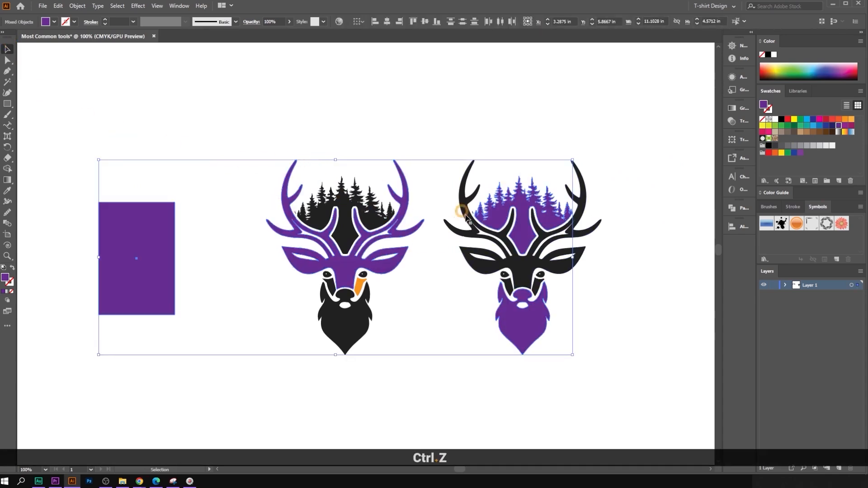
{"action": "left_click", "coordinate": [461, 145]}
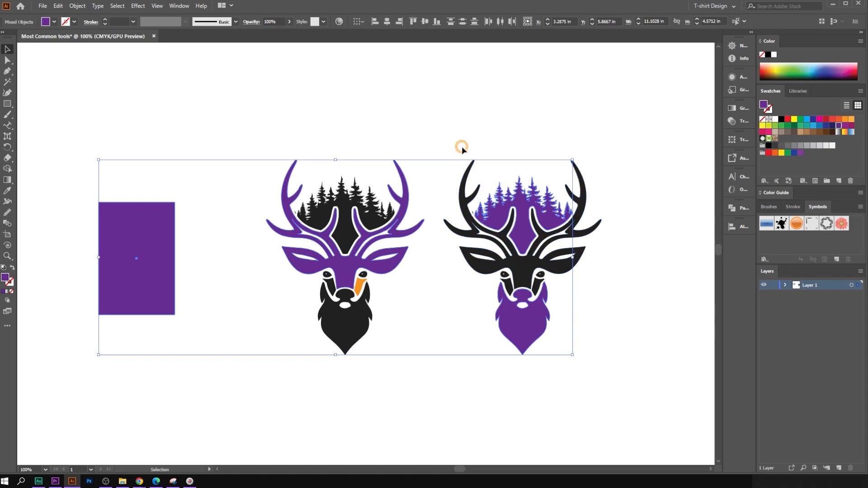
{"action": "left_click", "coordinate": [65, 97]}
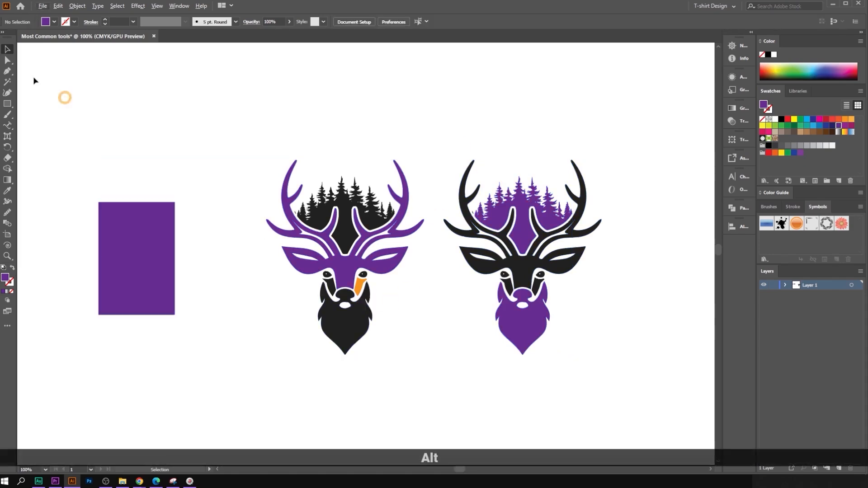
- Directly select the left deer's nose and beard shape and fill it with orange
{"action": "left_click", "coordinate": [8, 60]}
{"action": "left_click", "coordinate": [389, 379]}
{"action": "left_click", "coordinate": [354, 332], "text": "alt"}
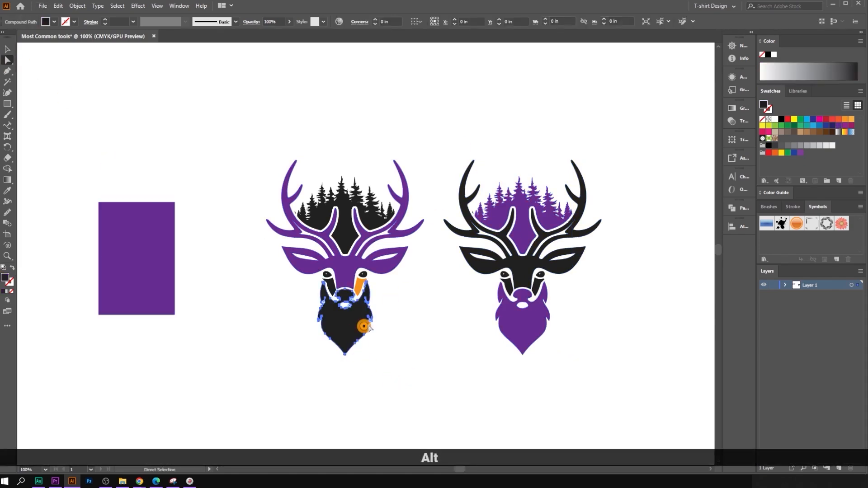
{"action": "left_click", "coordinate": [851, 120]}
{"action": "scroll", "coordinate": [434, 297], "scroll_direction": "up", "scroll_amount": 1, "text": "alt"}
{"action": "left_click", "coordinate": [826, 89]}
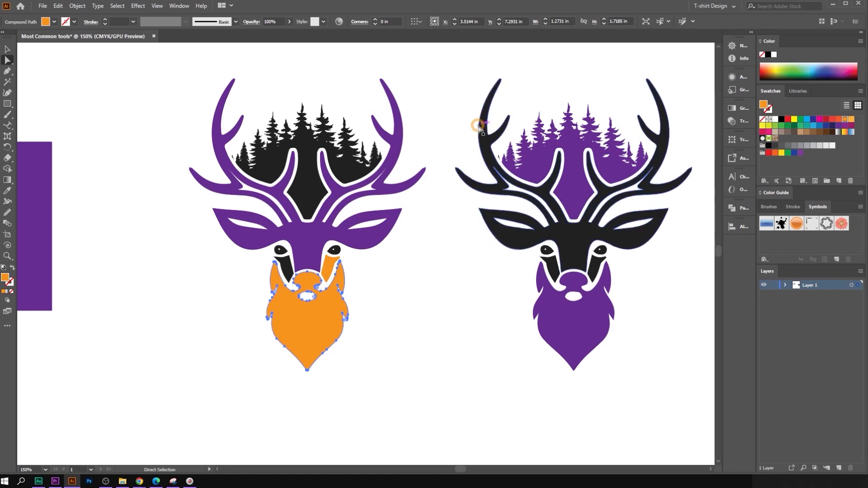
- Fill the right deer's antlers, ears and head with the same orange as the left deer's beard, and deselect
{"action": "left_click", "coordinate": [653, 145]}
{"action": "left_click", "coordinate": [836, 118]}
{"action": "left_click", "coordinate": [850, 120]}
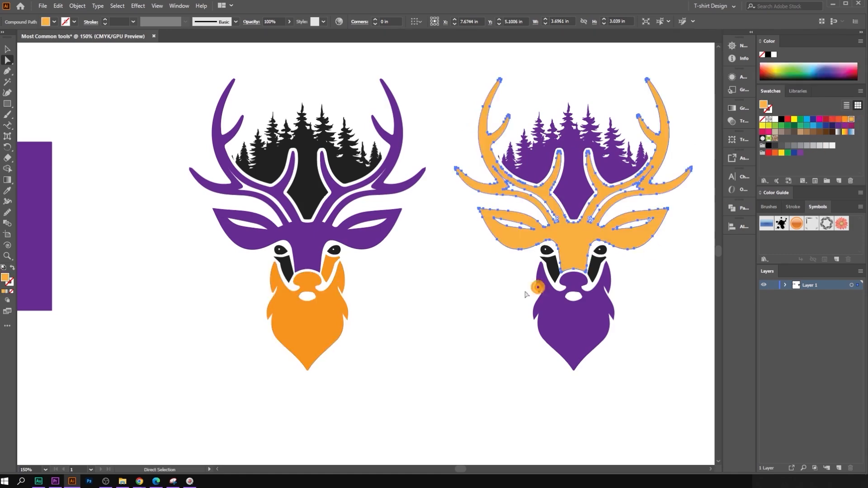
{"action": "left_click", "coordinate": [409, 359]}
{"action": "left_click", "coordinate": [575, 252]}
{"action": "left_click", "coordinate": [828, 137]}
{"action": "left_click", "coordinate": [844, 120]}
{"action": "left_click", "coordinate": [456, 255]}
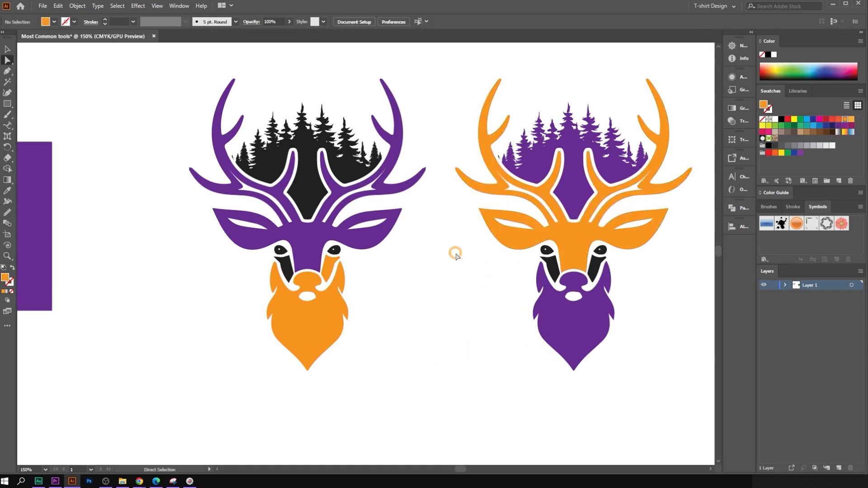
- Duplicate the purple rectangle diagonally below and to its right, and deselect the copy
{"action": "scroll", "coordinate": [503, 276], "scroll_direction": "down", "scroll_amount": 1}
{"action": "left_click_drag", "start_coordinate": [161, 261], "coordinate": [248, 351]}
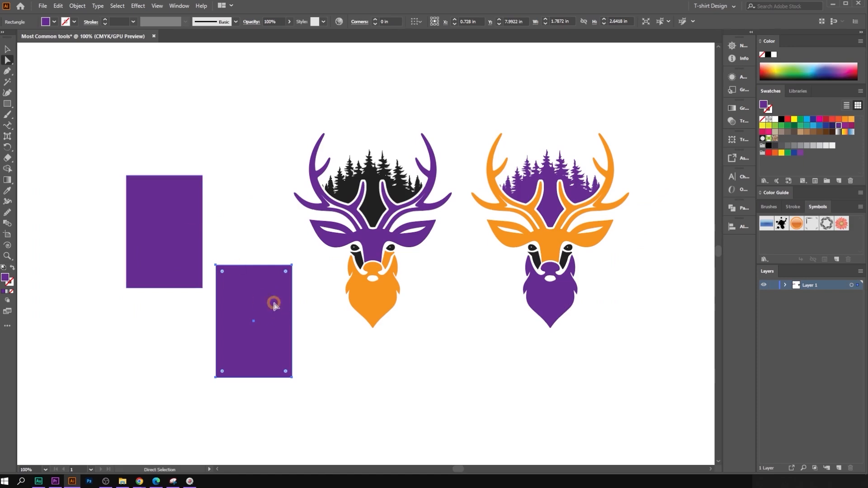
{"action": "left_click", "coordinate": [253, 209]}
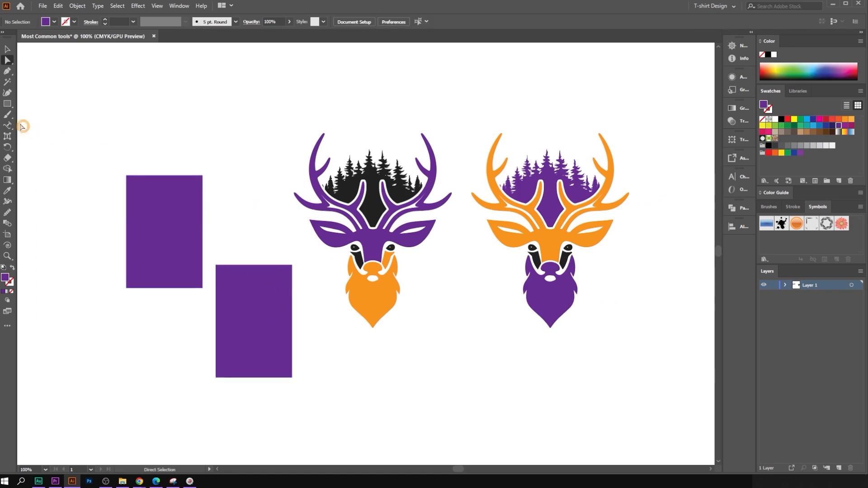
- Apply the orange of the left deer's beard to the duplicate rectangle with the Eyedropper, and deselect
{"action": "left_click", "coordinate": [232, 292]}
{"action": "left_click", "coordinate": [7, 190]}
{"action": "left_click", "coordinate": [373, 309]}
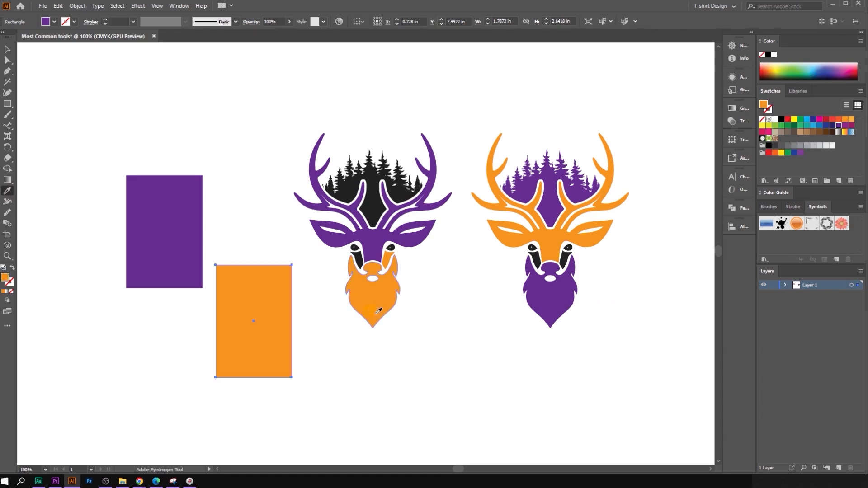
{"action": "left_click", "coordinate": [9, 49]}
{"action": "left_click", "coordinate": [101, 85]}
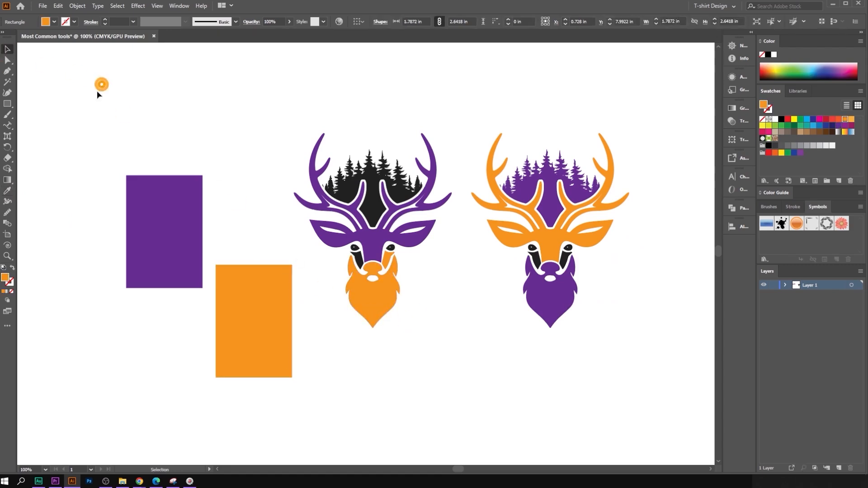
- Select all orange shapes with the Magic Wand, recolour them black and deselect
{"action": "left_click", "coordinate": [242, 271]}
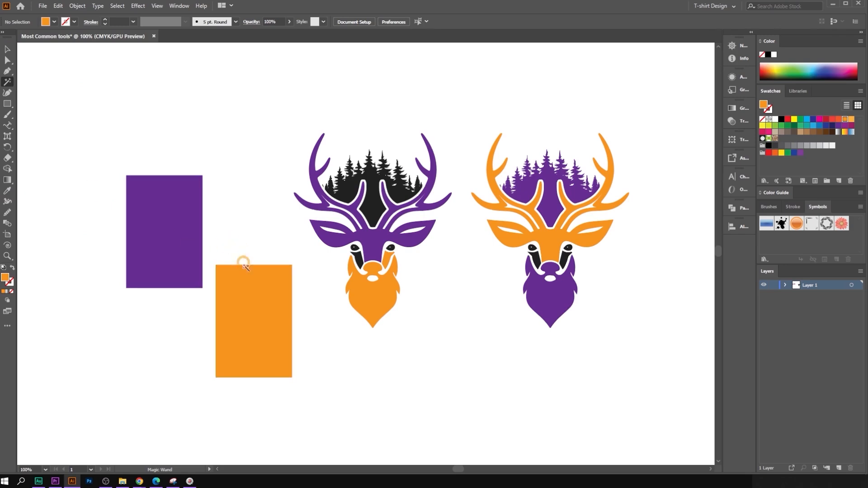
{"action": "left_click", "coordinate": [247, 285]}
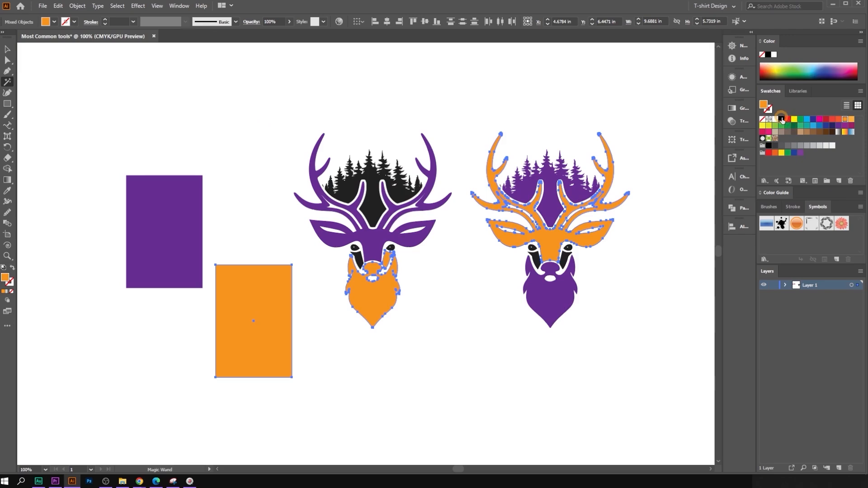
{"action": "left_click", "coordinate": [782, 119]}
{"action": "left_click", "coordinate": [8, 48]}
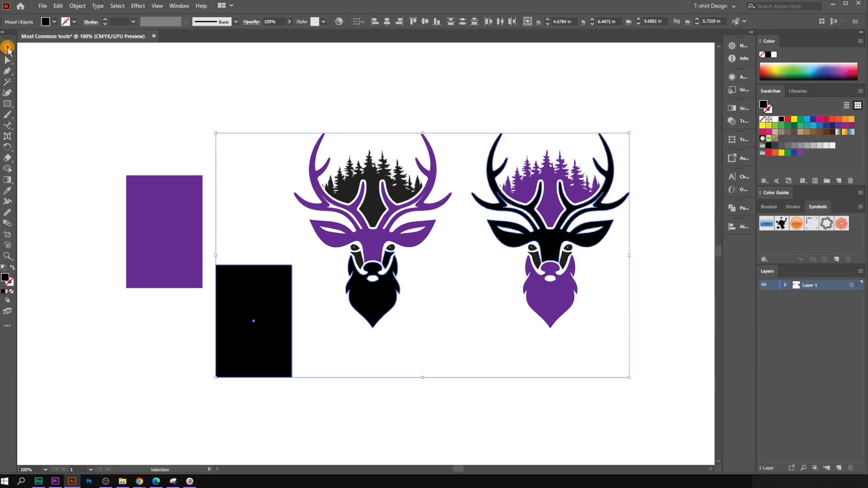
{"action": "left_click", "coordinate": [222, 101]}
- Draw a horizontal line about 3.69 in long above the rectangles with the Line Segment tool
{"action": "scroll", "coordinate": [95, 108], "scroll_direction": "up", "scroll_amount": 1}
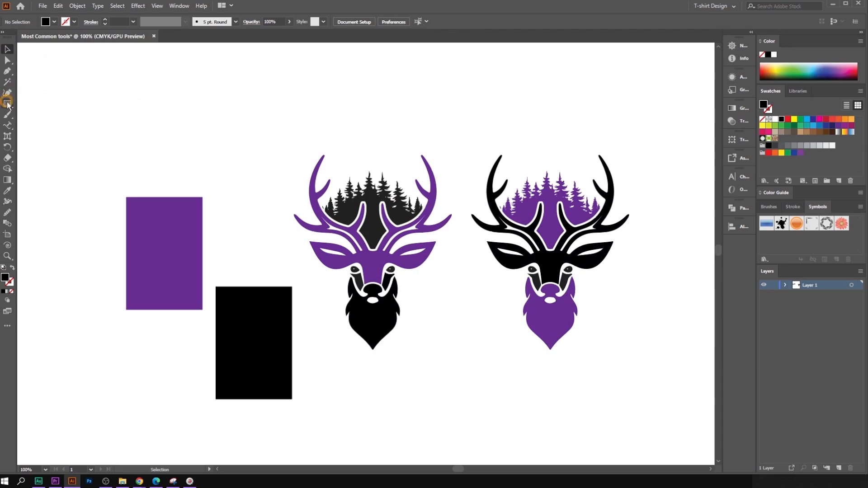
{"action": "left_click_drag", "start_coordinate": [7, 103], "coordinate": [45, 147]}
{"action": "left_click_drag", "start_coordinate": [163, 128], "coordinate": [319, 131]}
{"action": "left_click", "coordinate": [8, 51]}
- Give the line a 6 pt stroke and place a copy of it to the right, above the deer
{"action": "left_click", "coordinate": [121, 21]}
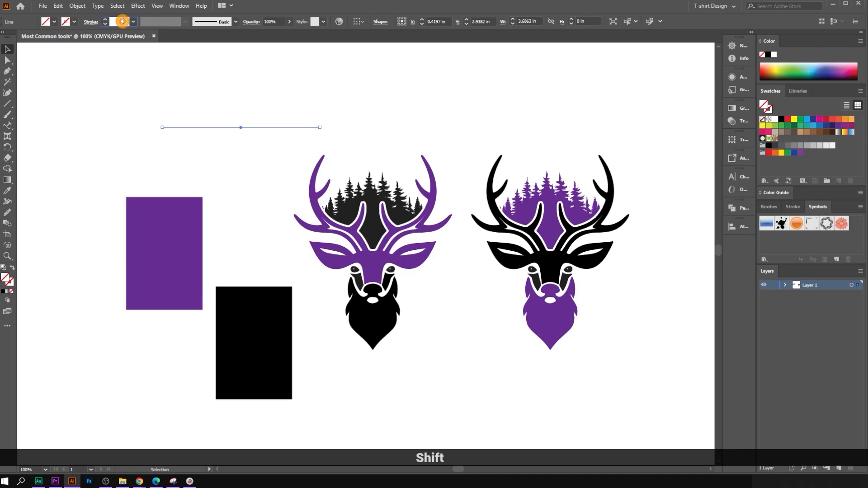
{"action": "scroll", "coordinate": [122, 22], "scroll_direction": "up", "scroll_amount": 5}
{"action": "scroll", "coordinate": [123, 21], "scroll_direction": "up", "scroll_amount": 1}
{"action": "left_click_drag", "start_coordinate": [231, 101], "coordinate": [265, 157]}
{"action": "left_click_drag", "start_coordinate": [281, 127], "coordinate": [501, 120], "text": "alt"}
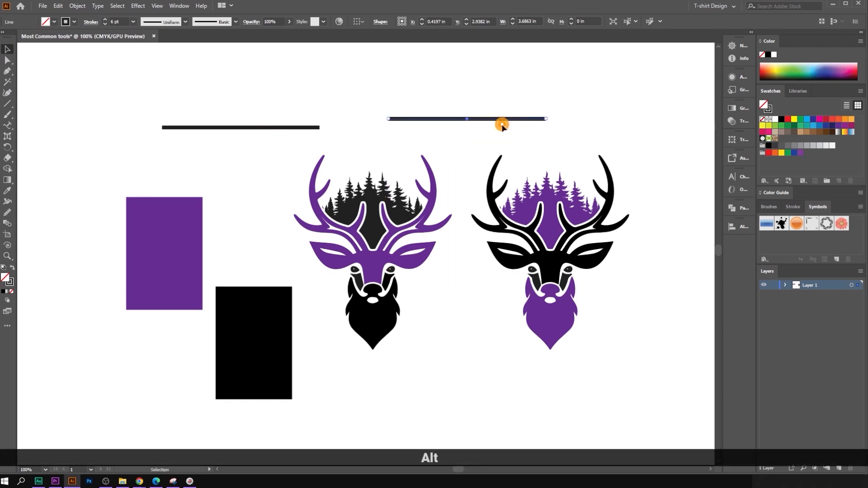
- Ungroup the left deer illustration
{"action": "left_click", "coordinate": [402, 316]}
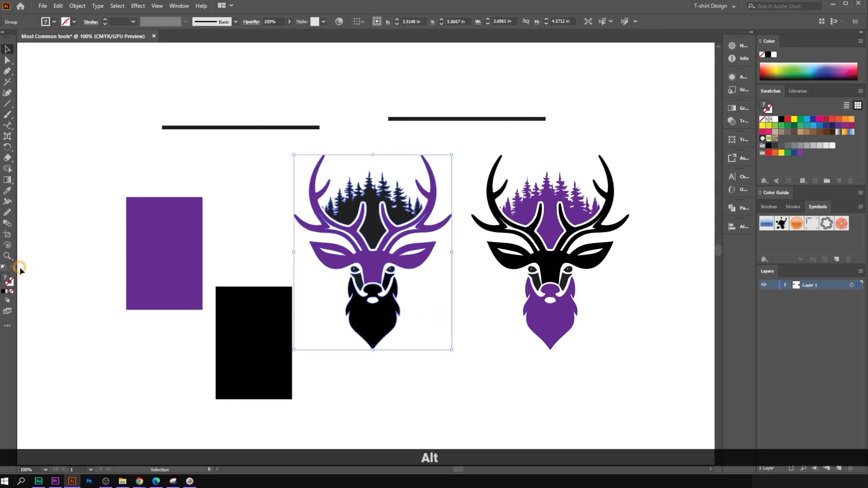
{"action": "right_click", "coordinate": [360, 296]}
{"action": "left_click", "coordinate": [434, 375]}
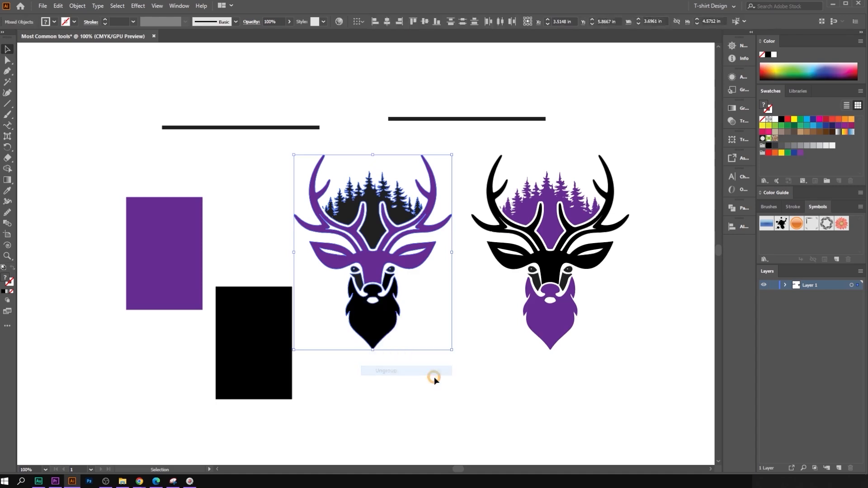
- Swap fill and stroke on the left deer's black beard shape so it has a black outline, and deselect it
{"action": "right_click", "coordinate": [388, 308]}
{"action": "left_click", "coordinate": [331, 313]}
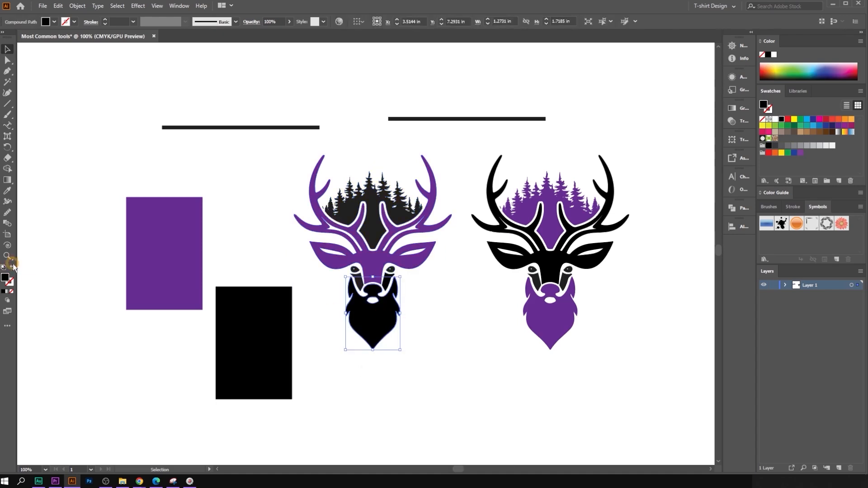
{"action": "left_click", "coordinate": [11, 267]}
{"action": "left_click", "coordinate": [146, 194]}
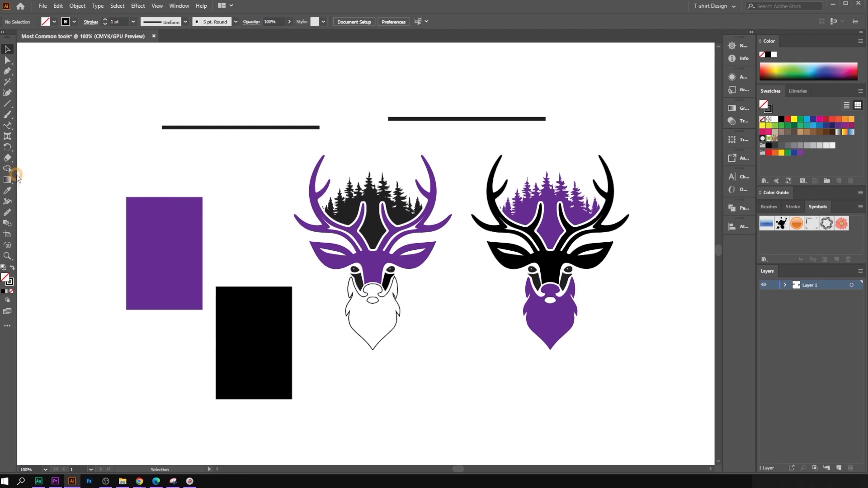
- Select the objects with matching appearance using the Magic Wand on the left line, and clear the selection
{"action": "left_click", "coordinate": [7, 82]}
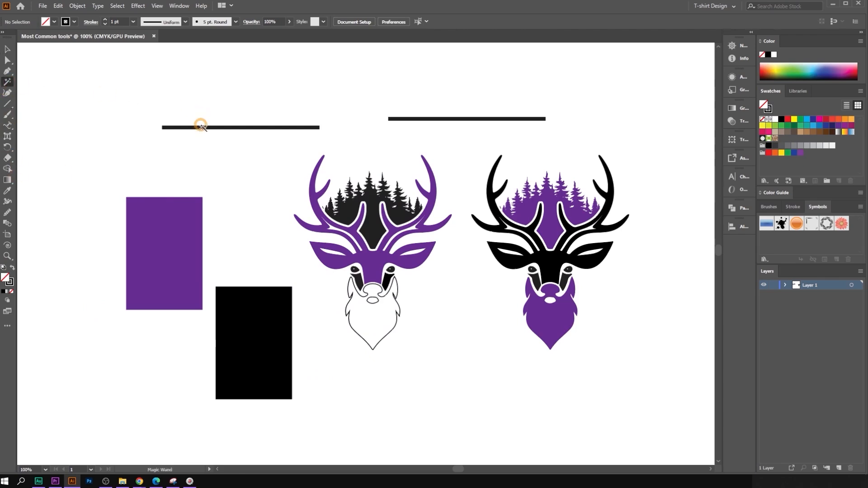
{"action": "left_click", "coordinate": [201, 126]}
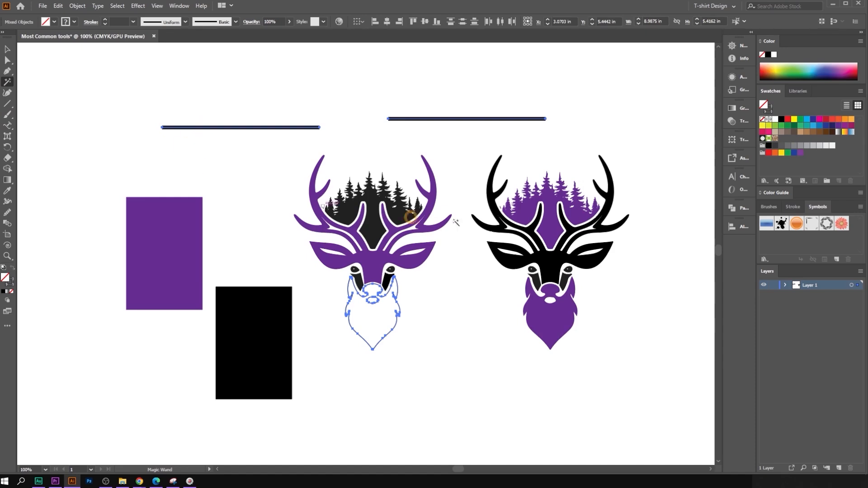
{"action": "left_click", "coordinate": [8, 49]}
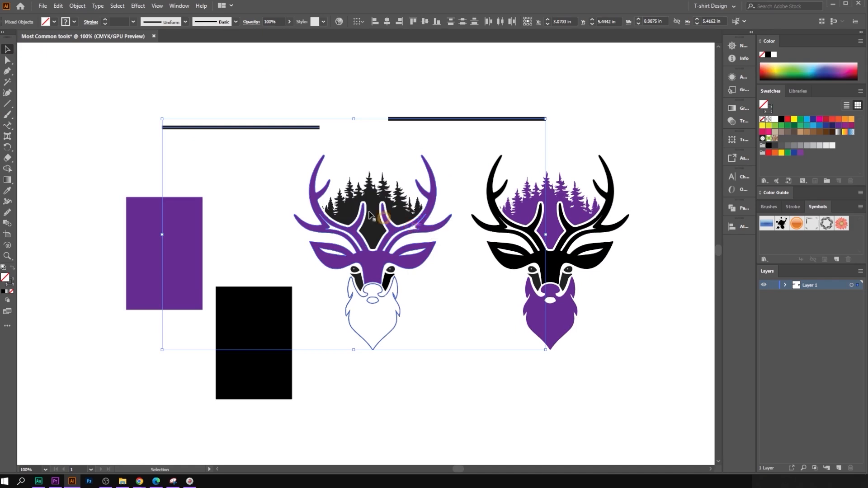
{"action": "left_click", "coordinate": [133, 130]}
- Delete the two lines, both rectangles and the left deer, keeping only the right deer
{"action": "scroll", "coordinate": [158, 200], "scroll_direction": "down", "scroll_amount": 2}
{"action": "left_click_drag", "start_coordinate": [123, 123], "coordinate": [351, 160]}
{"action": "left_click_drag", "start_coordinate": [146, 116], "coordinate": [312, 332]}
{"action": "key", "text": "Delete"}
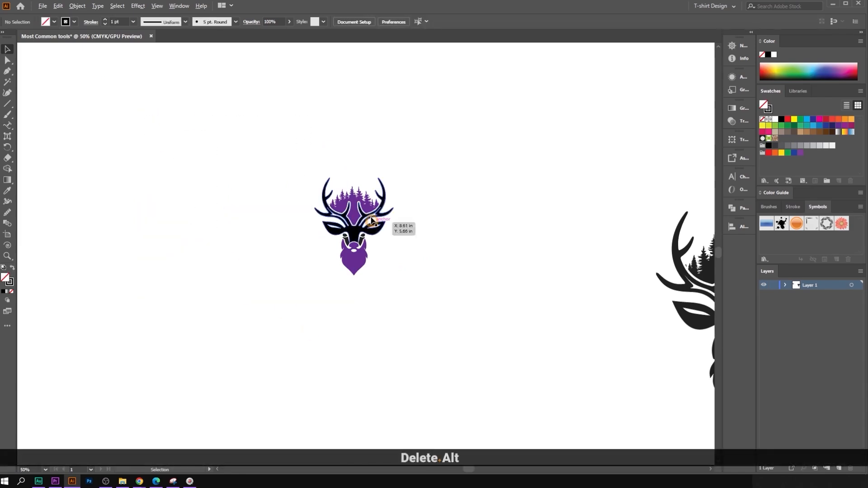
- Recolour the entire remaining deer black and deselect it
{"action": "left_click", "coordinate": [385, 222]}
{"action": "scroll", "coordinate": [375, 220], "scroll_direction": "up", "scroll_amount": 1}
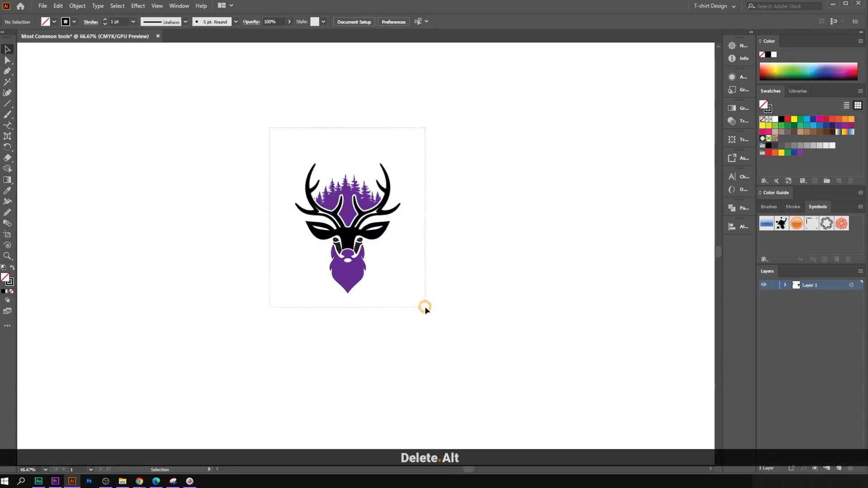
{"action": "left_click", "coordinate": [782, 120]}
{"action": "left_click", "coordinate": [430, 226]}
{"action": "scroll", "coordinate": [380, 250], "scroll_direction": "up", "scroll_amount": 1}
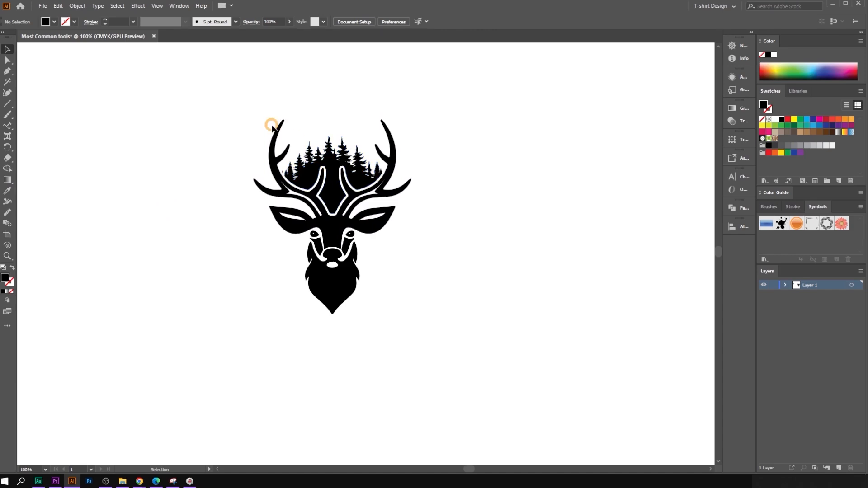
{"action": "left_click_drag", "start_coordinate": [208, 95], "coordinate": [448, 322]}
{"action": "left_click", "coordinate": [448, 322]}
- Draw a square about 0.34 in wide to the left of the deer and fill it orange
{"action": "left_click_drag", "start_coordinate": [3, 102], "coordinate": [27, 103]}
{"action": "left_click_drag", "start_coordinate": [83, 123], "coordinate": [98, 140]}
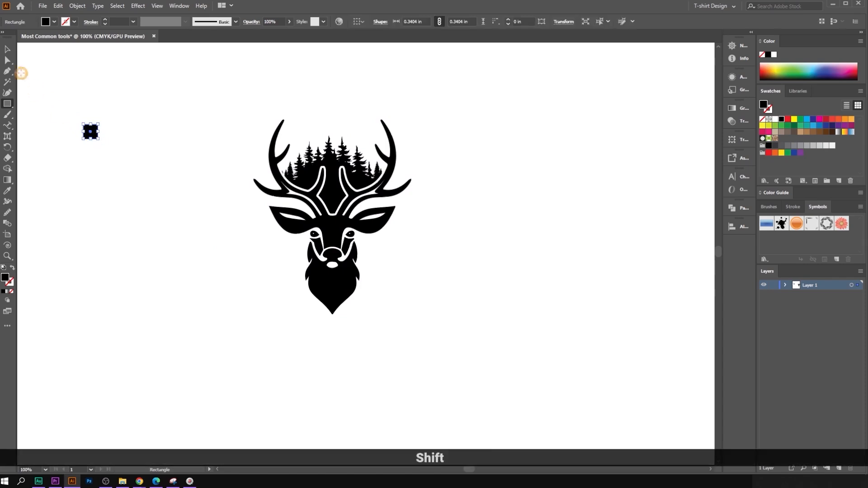
{"action": "left_click", "coordinate": [7, 50]}
{"action": "scroll", "coordinate": [94, 138], "scroll_direction": "up", "scroll_amount": 2}
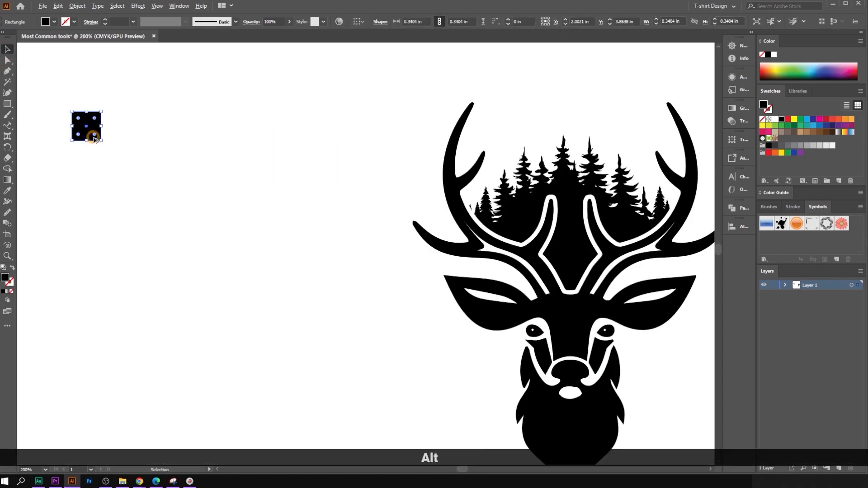
{"action": "left_click", "coordinate": [845, 120]}
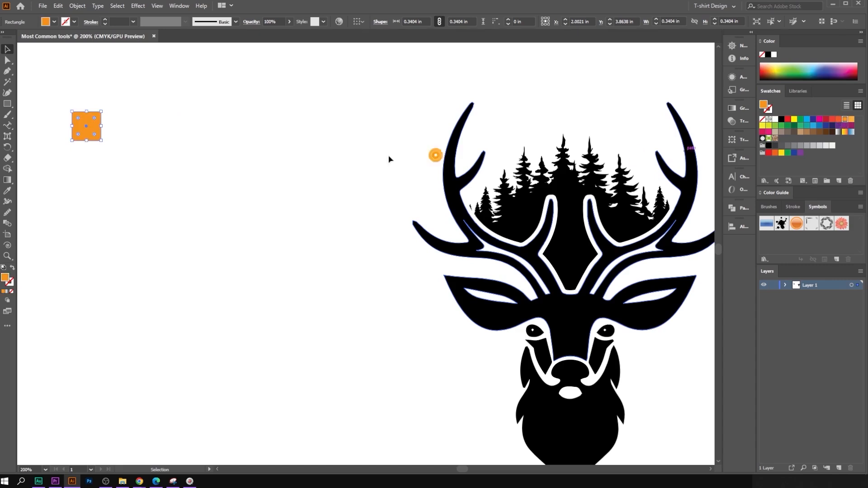
- Place two copies of the square in a column below it, filling the middle one blue and the lowest one red
{"action": "left_click_drag", "start_coordinate": [89, 126], "coordinate": [92, 167]}
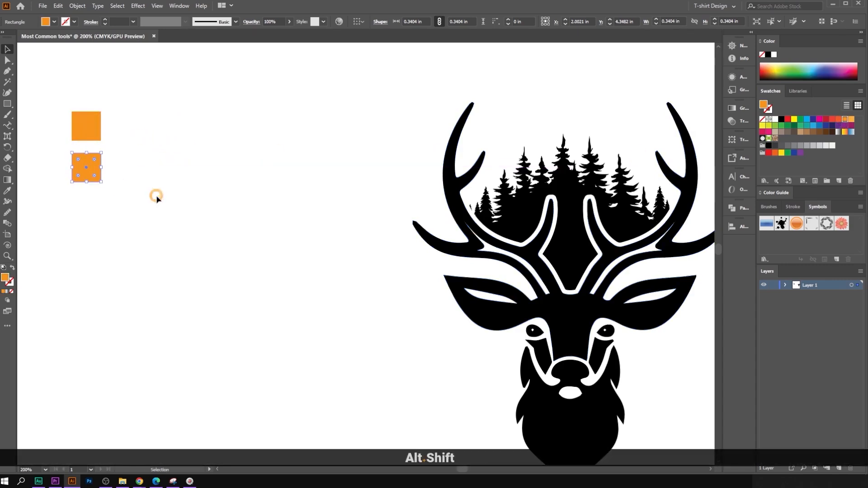
{"action": "left_click", "coordinate": [813, 126]}
{"action": "left_click_drag", "start_coordinate": [87, 165], "coordinate": [88, 217]}
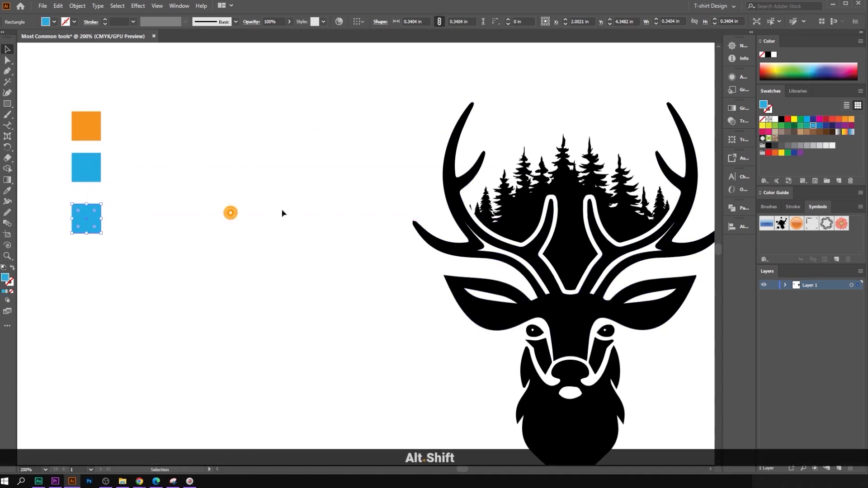
{"action": "left_click", "coordinate": [833, 119]}
{"action": "left_click", "coordinate": [271, 292]}
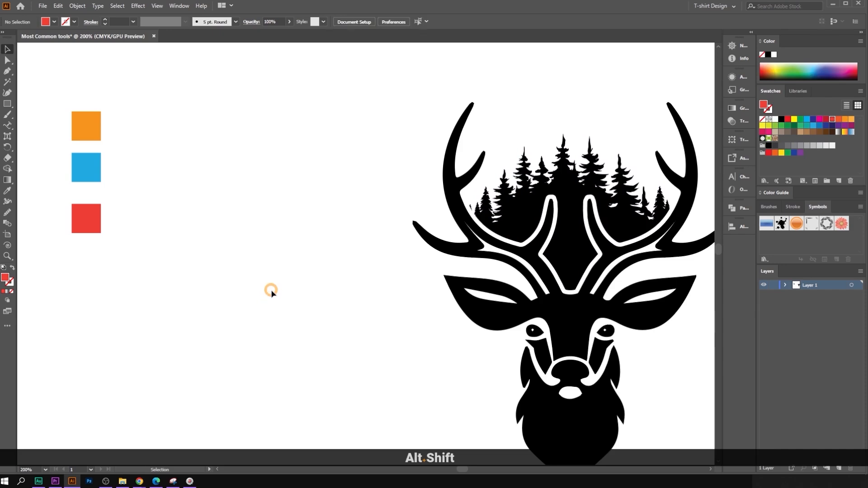
- Recolour the deer with the Eyedropper by sampling the orange, red and finally the blue square
{"action": "scroll", "coordinate": [272, 291], "scroll_direction": "down", "scroll_amount": 1}
{"action": "scroll", "coordinate": [267, 291], "scroll_direction": "down", "scroll_amount": 2}
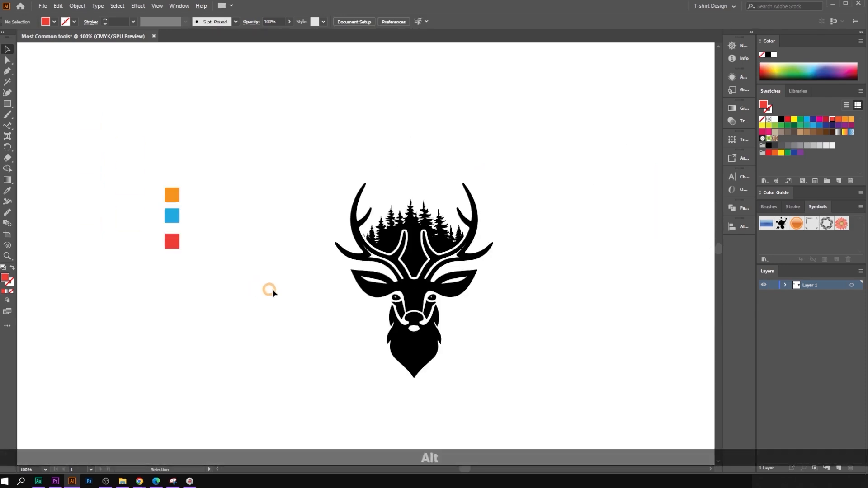
{"action": "scroll", "coordinate": [401, 240], "scroll_direction": "up", "scroll_amount": 1}
{"action": "left_click", "coordinate": [401, 242]}
{"action": "left_click_drag", "start_coordinate": [265, 269], "coordinate": [356, 266]}
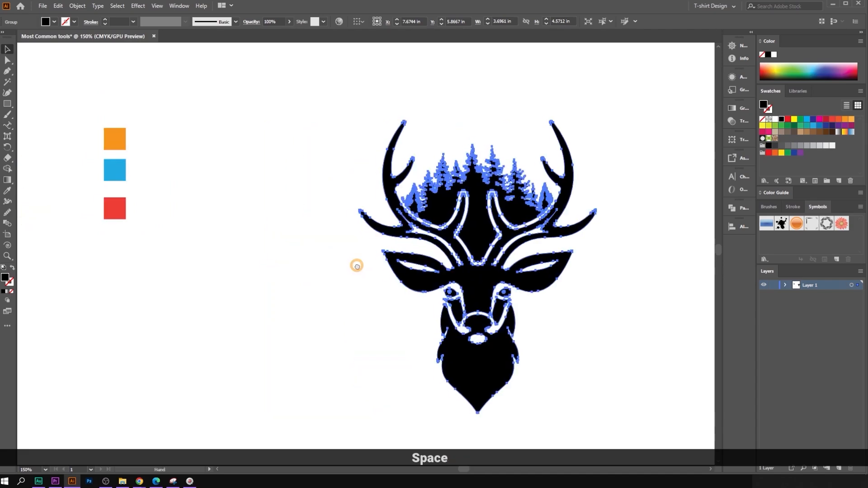
{"action": "left_click", "coordinate": [8, 192]}
{"action": "left_click", "coordinate": [116, 136]}
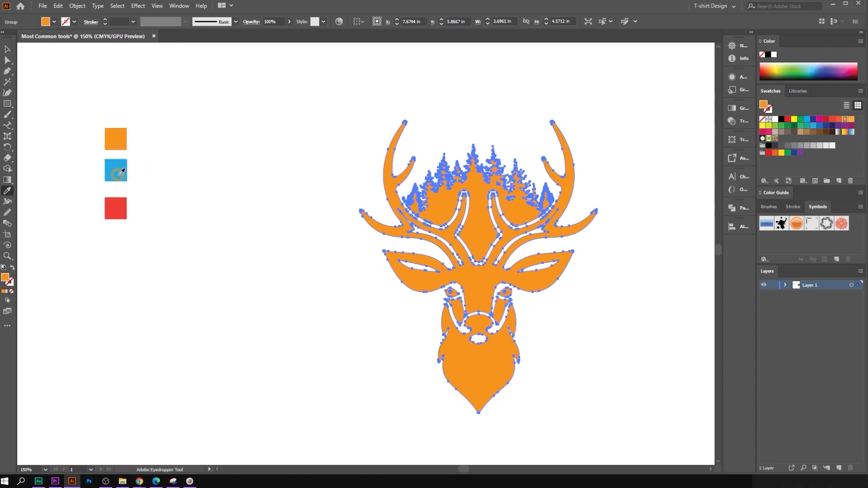
{"action": "left_click", "coordinate": [122, 204]}
{"action": "left_click", "coordinate": [125, 172]}
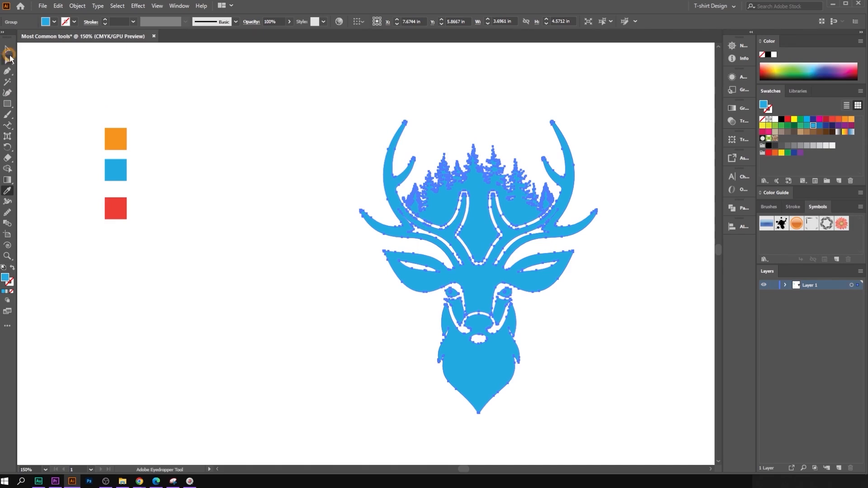
{"action": "left_click", "coordinate": [8, 50]}
{"action": "scroll", "coordinate": [349, 234], "scroll_direction": "up", "scroll_amount": 3}
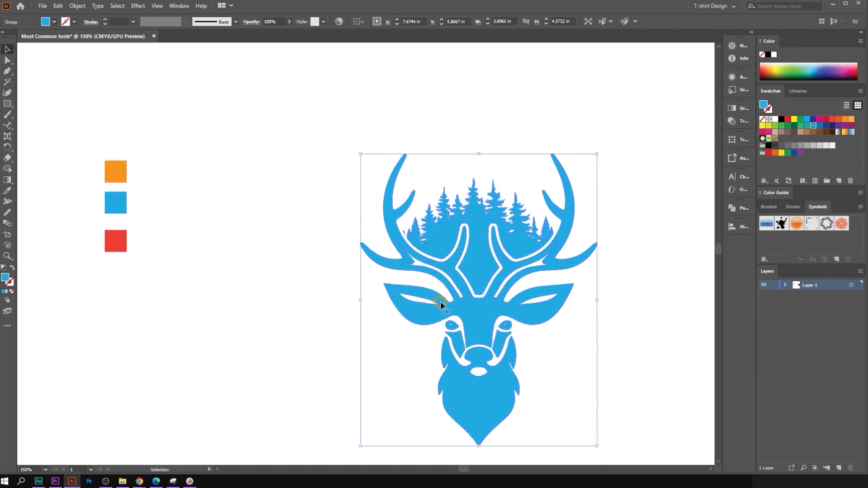
- Draw a horizontal line about 2.82 in long above the squares and give it a 7 pt black stroke
{"action": "scroll", "coordinate": [208, 136], "scroll_direction": "up", "scroll_amount": 1}
{"action": "mouse_move", "coordinate": [6, 104]}
{"action": "left_mouse_down"}
{"action": "mouse_move", "coordinate": [51, 133]}
{"action": "mouse_move", "coordinate": [47, 147]}
{"action": "left_mouse_up"}
{"action": "left_click_drag", "start_coordinate": [157, 98], "coordinate": [337, 98]}
{"action": "left_click", "coordinate": [8, 50]}
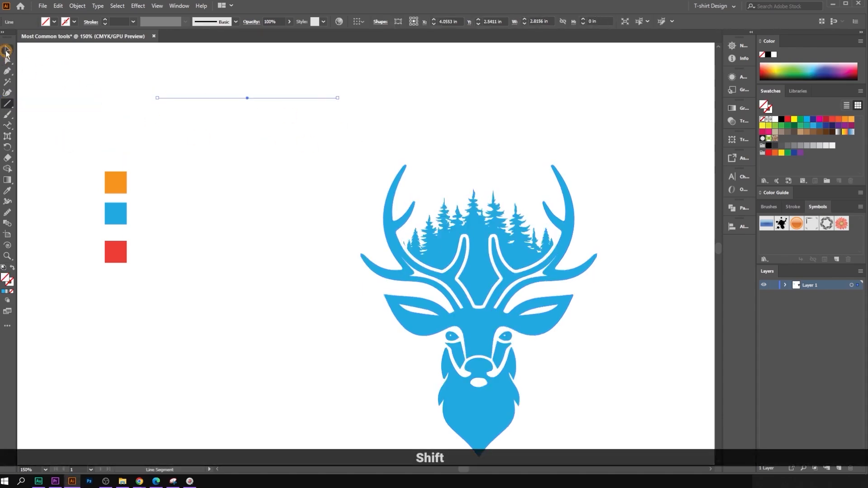
{"action": "left_click", "coordinate": [120, 22]}
{"action": "scroll", "coordinate": [120, 23], "scroll_direction": "up", "scroll_amount": 6}
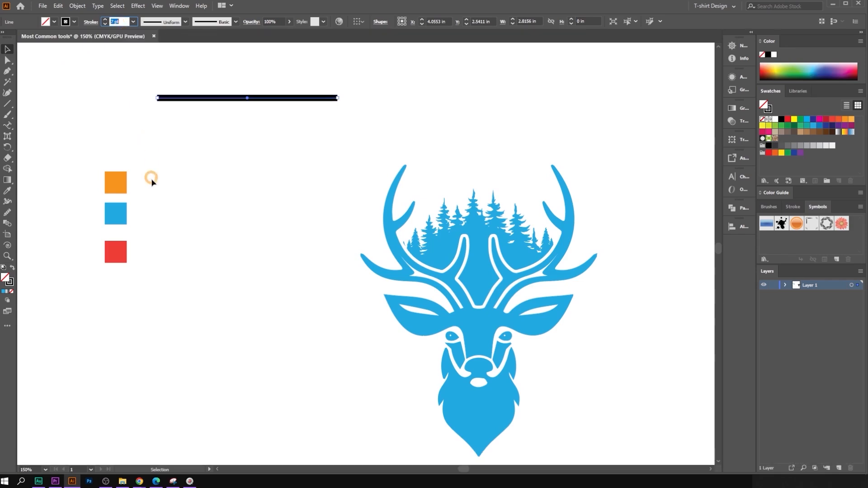
{"action": "left_click", "coordinate": [151, 179]}
- Copy the line's stroke onto the deer with the Eyedropper and compare the stroke weights of both objects
{"action": "left_click", "coordinate": [506, 265]}
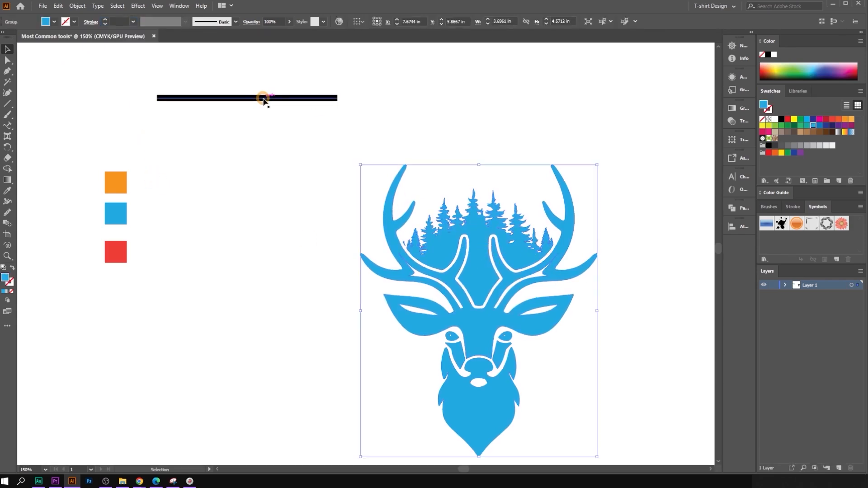
{"action": "left_click", "coordinate": [7, 191]}
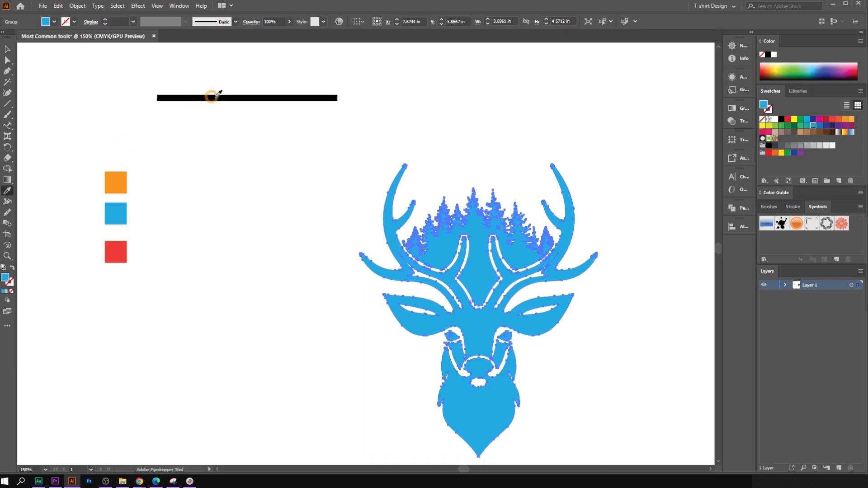
{"action": "left_click", "coordinate": [235, 96]}
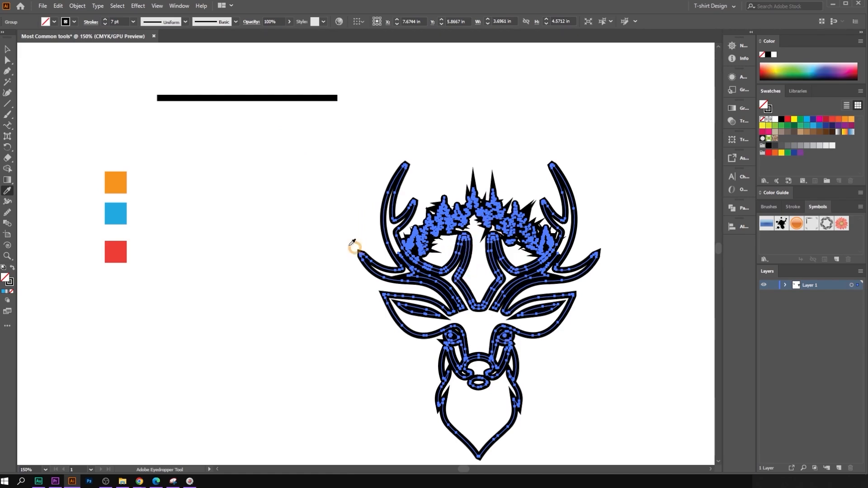
{"action": "left_click", "coordinate": [7, 49]}
{"action": "left_click", "coordinate": [151, 72]}
{"action": "left_click", "coordinate": [233, 96]}
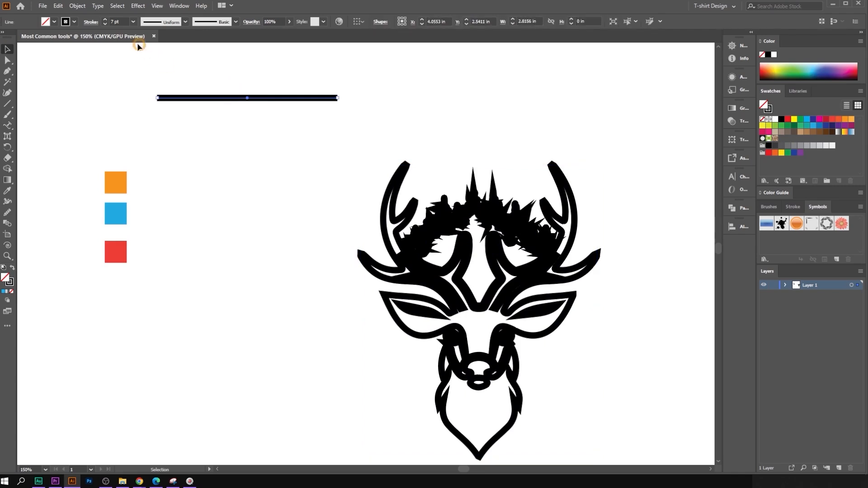
{"action": "left_click", "coordinate": [463, 273]}
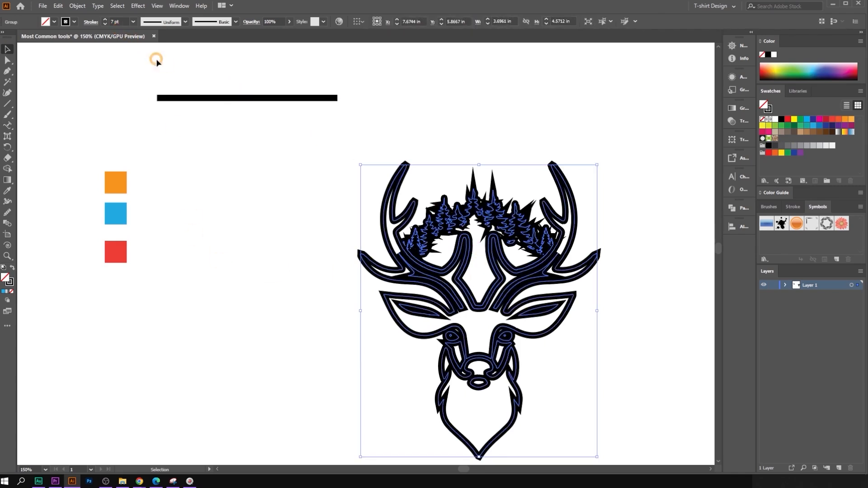
- Undo the stroke copied onto the deer and deselect it
{"action": "left_click", "coordinate": [237, 227]}
{"action": "key", "text": "ctrl+z"}
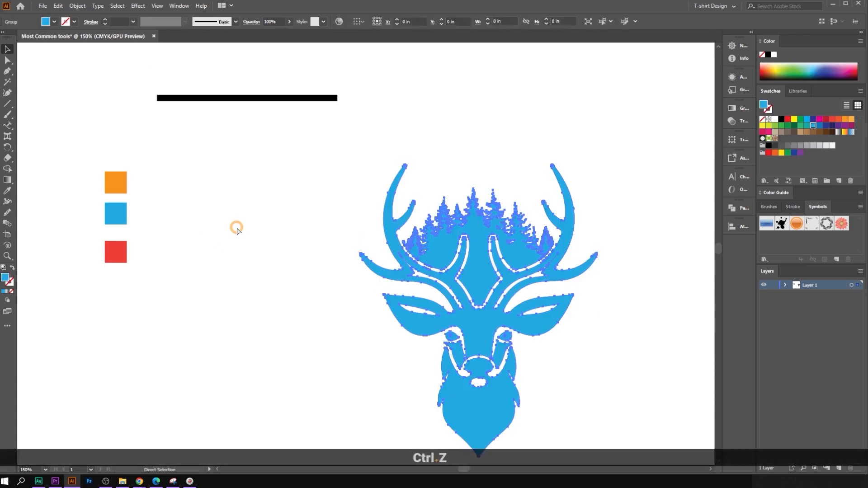
{"action": "left_click", "coordinate": [237, 226]}
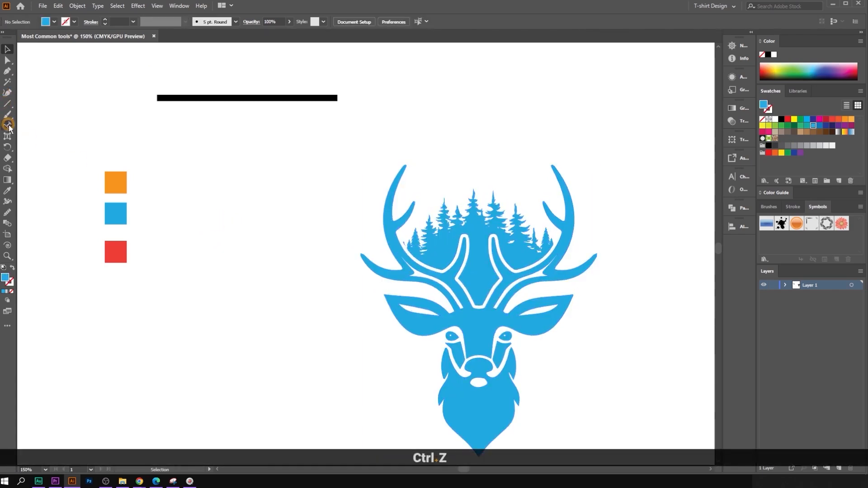
- Add the point text "Text" between the colour squares and the deer with the Type tool
{"action": "left_click_drag", "start_coordinate": [9, 128], "coordinate": [70, 125]}
{"action": "left_click", "coordinate": [206, 186]}
{"action": "type", "text": "T"}
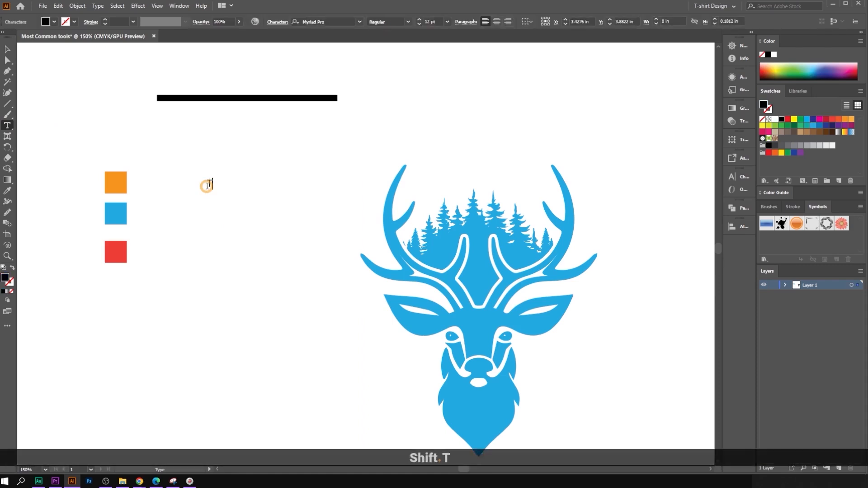
{"action": "type", "text": "ext"}
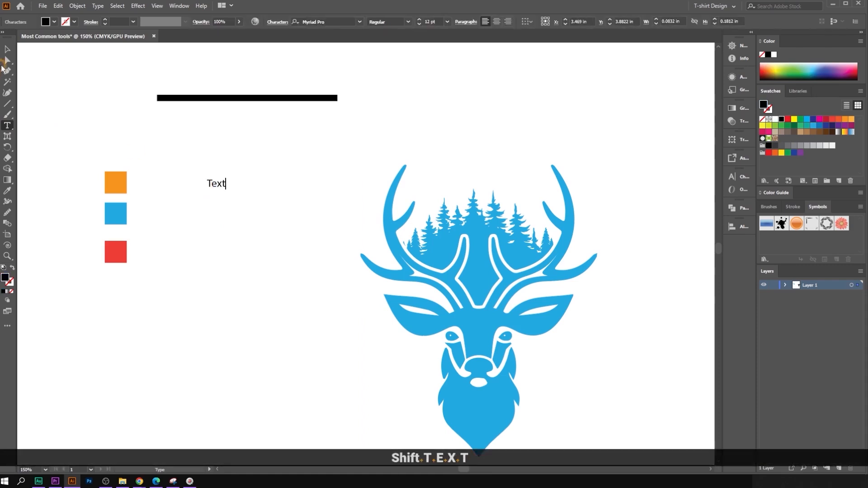
{"action": "left_click", "coordinate": [8, 49]}
- Enlarge the text to about 72 pt, move it up beneath the line and place a copy below it
{"action": "left_click_drag", "start_coordinate": [226, 190], "coordinate": [319, 248]}
{"action": "left_click_drag", "start_coordinate": [276, 220], "coordinate": [265, 173]}
{"action": "left_click_drag", "start_coordinate": [263, 172], "coordinate": [269, 249]}
- Set the lower text's font to NBA Bucks
{"action": "left_click", "coordinate": [322, 21]}
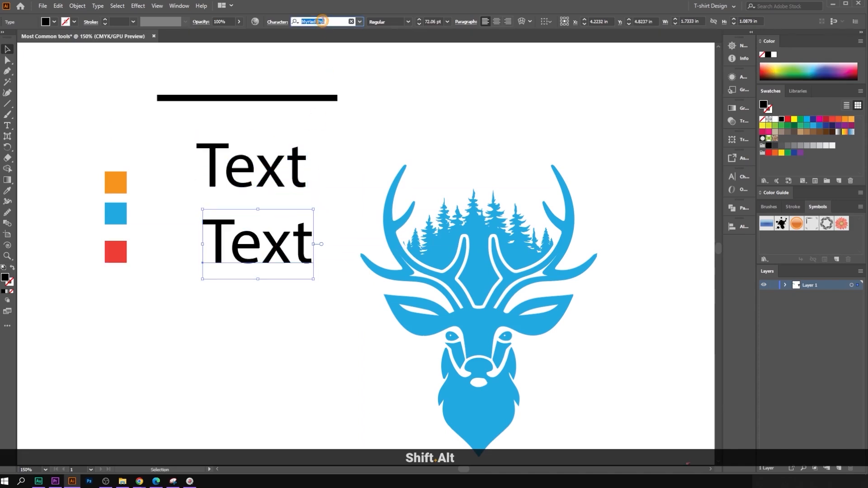
{"action": "scroll", "coordinate": [322, 21], "scroll_direction": "down", "scroll_amount": 2}
{"action": "left_click", "coordinate": [349, 130]}
- Change the upper text to a different light sans-serif font and deselect it
{"action": "left_click", "coordinate": [277, 161]}
{"action": "left_click", "coordinate": [299, 23]}
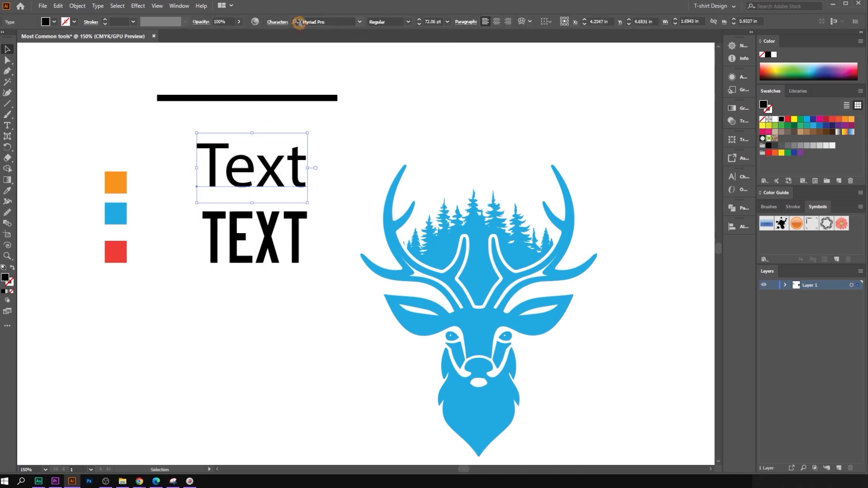
{"action": "scroll", "coordinate": [322, 21], "scroll_direction": "up", "scroll_amount": 2}
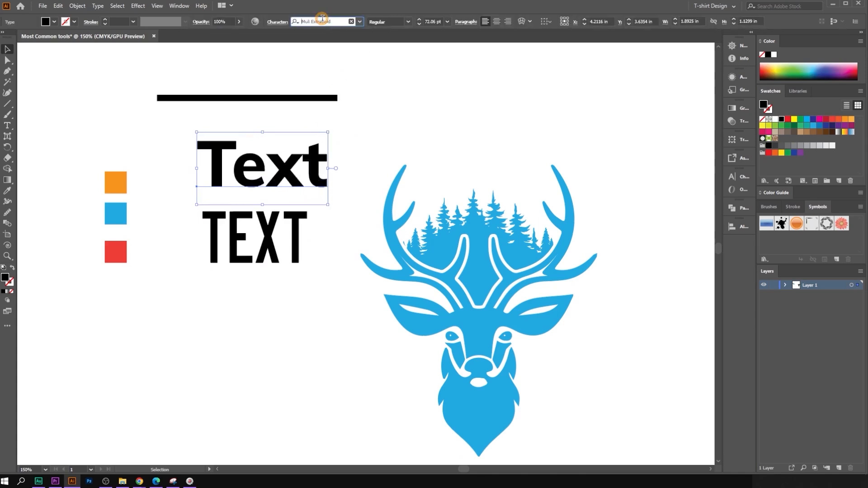
{"action": "left_click", "coordinate": [366, 131]}
- Copy the upper text's font onto the lower text with the Eyedropper tool and deselect the result
{"action": "left_click", "coordinate": [282, 170]}
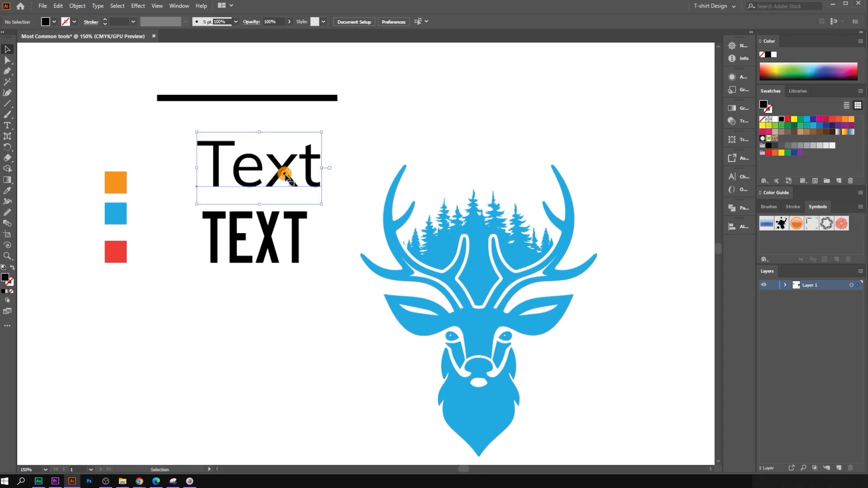
{"action": "left_click", "coordinate": [256, 240]}
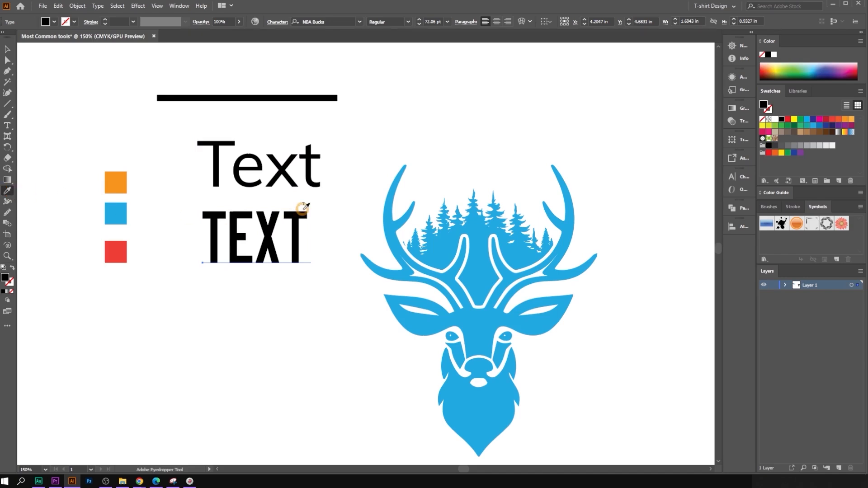
{"action": "left_click", "coordinate": [277, 179]}
{"action": "left_click", "coordinate": [284, 168]}
{"action": "left_click", "coordinate": [51, 82]}
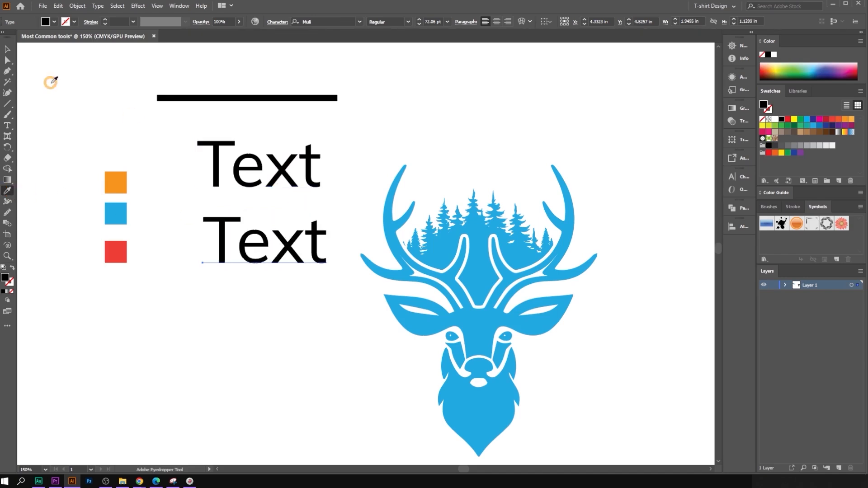
{"action": "left_click", "coordinate": [8, 48]}
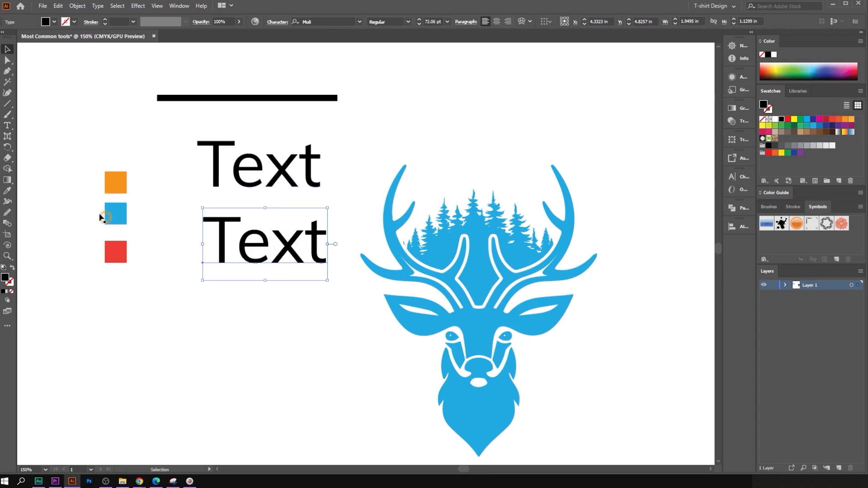
{"action": "left_click", "coordinate": [209, 273]}
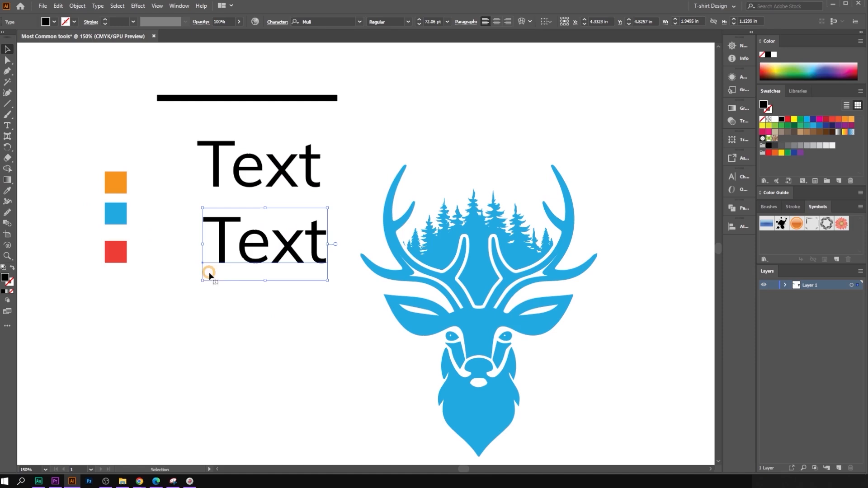
{"action": "left_click", "coordinate": [220, 299]}
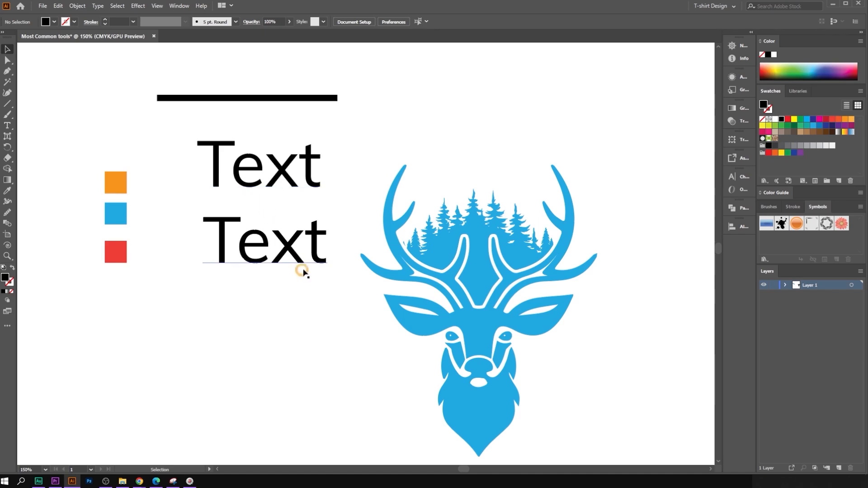
- Delete both text objects and the thick black line above them
{"action": "left_click", "coordinate": [217, 140]}
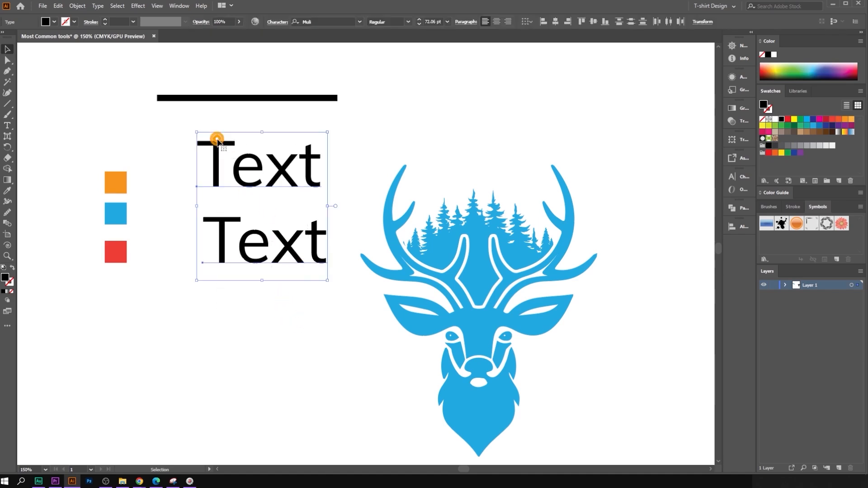
{"action": "key", "text": "Delete"}
{"action": "left_click_drag", "start_coordinate": [202, 68], "coordinate": [244, 151]}
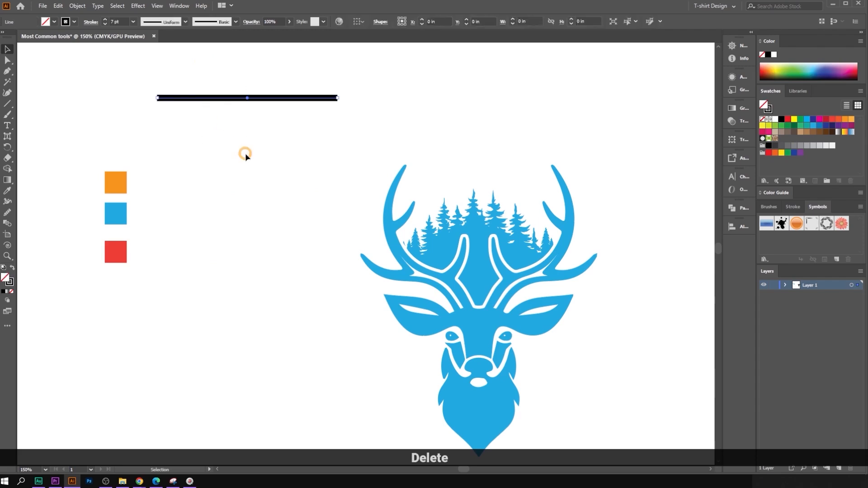
{"action": "key", "text": "Delete"}
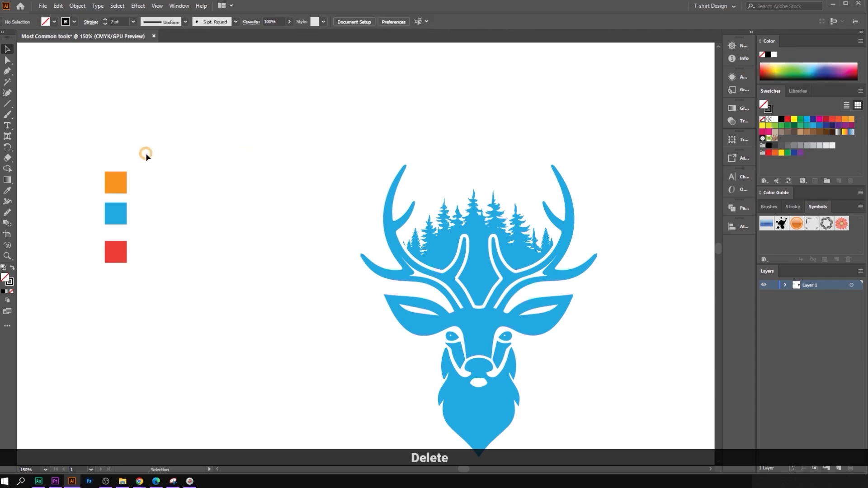
- Draw a horizontal line about 4.63 in long above the colour squares with the Line Segment tool
{"action": "scroll", "coordinate": [255, 176], "scroll_direction": "down", "scroll_amount": 1}
{"action": "left_click_drag", "start_coordinate": [304, 189], "coordinate": [288, 155]}
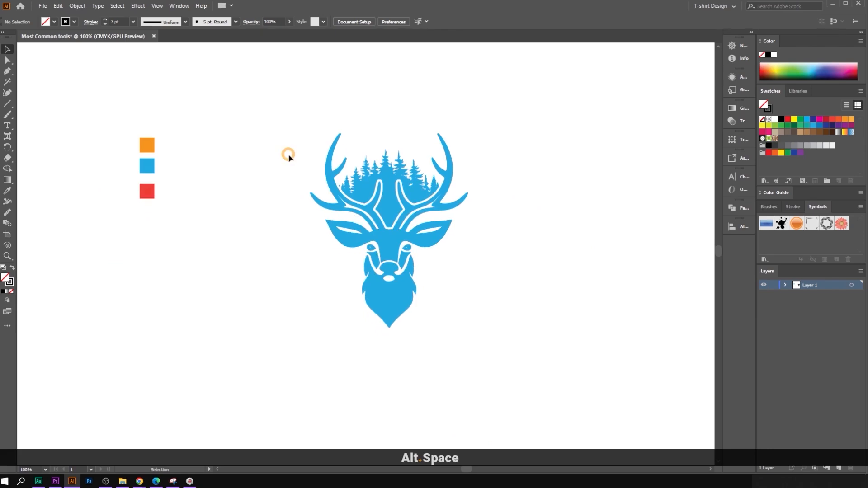
{"action": "scroll", "coordinate": [289, 155], "scroll_direction": "up", "scroll_amount": 1}
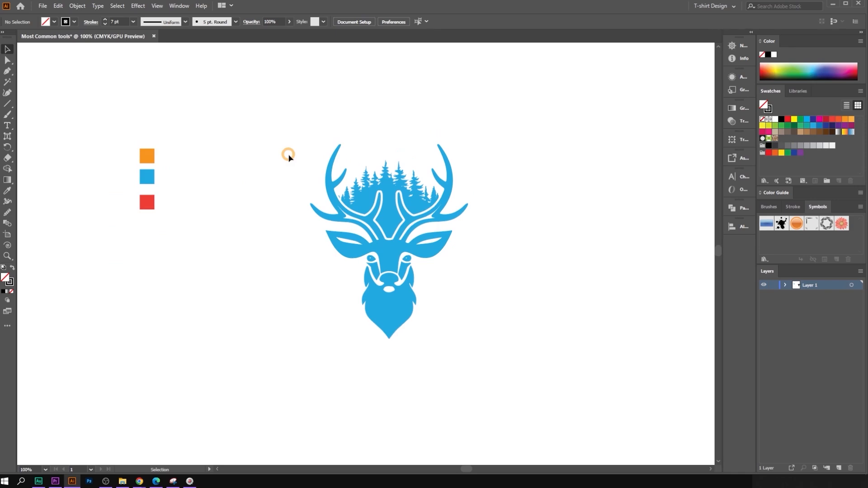
{"action": "left_click", "coordinate": [5, 107]}
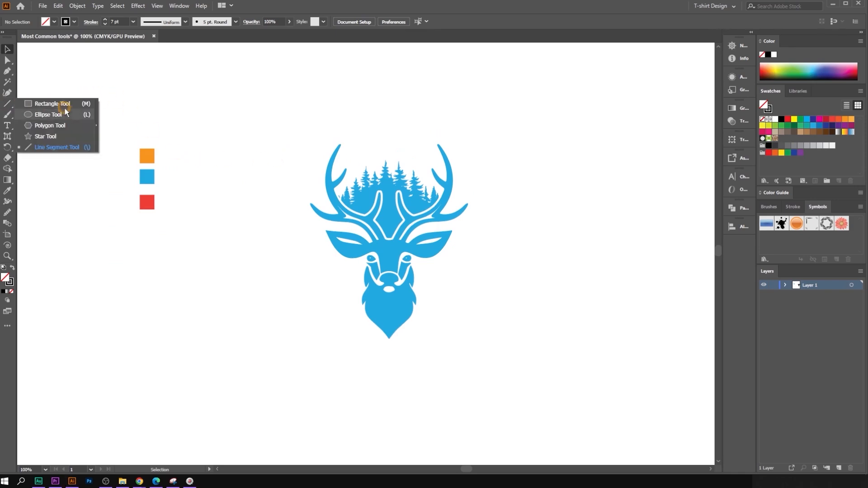
{"action": "left_click", "coordinate": [45, 146]}
{"action": "scroll", "coordinate": [246, 92], "scroll_direction": "up", "scroll_amount": 2}
{"action": "left_click_drag", "start_coordinate": [161, 112], "coordinate": [360, 136]}
- Set the new line's stroke weight to 12 pt
{"action": "left_click", "coordinate": [10, 49]}
{"action": "left_click", "coordinate": [119, 21]}
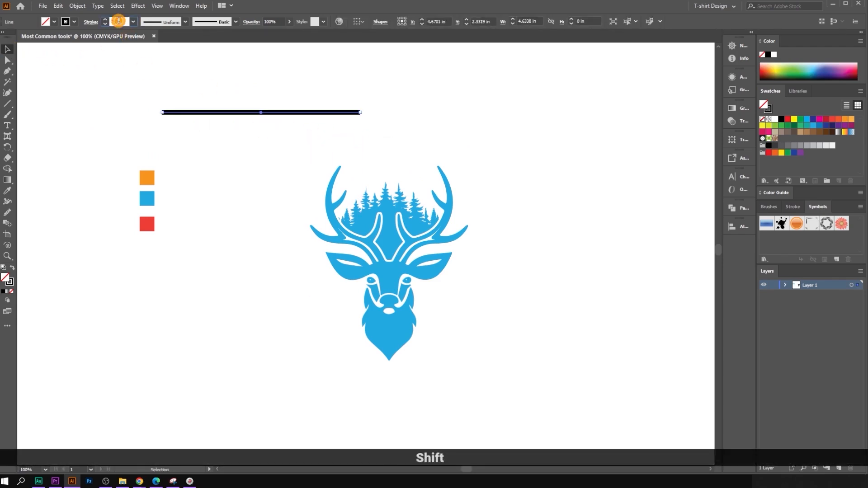
{"action": "scroll", "coordinate": [118, 21], "scroll_direction": "up", "scroll_amount": 5}
{"action": "left_click", "coordinate": [326, 105]}
{"action": "scroll", "coordinate": [326, 105], "scroll_direction": "up", "scroll_amount": 1}
{"action": "left_click", "coordinate": [299, 123]}
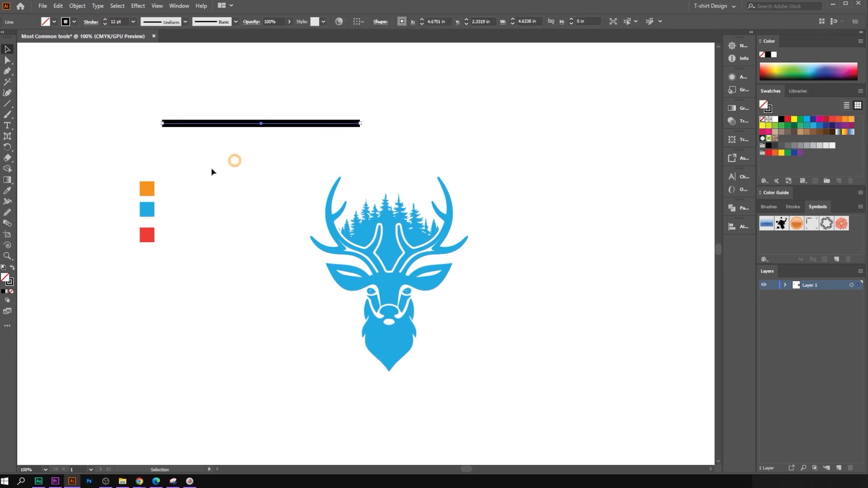
- Try widening the line's left end to about 121 pt and also its middle with the Width tool, undoing each change
{"action": "left_click", "coordinate": [8, 202]}
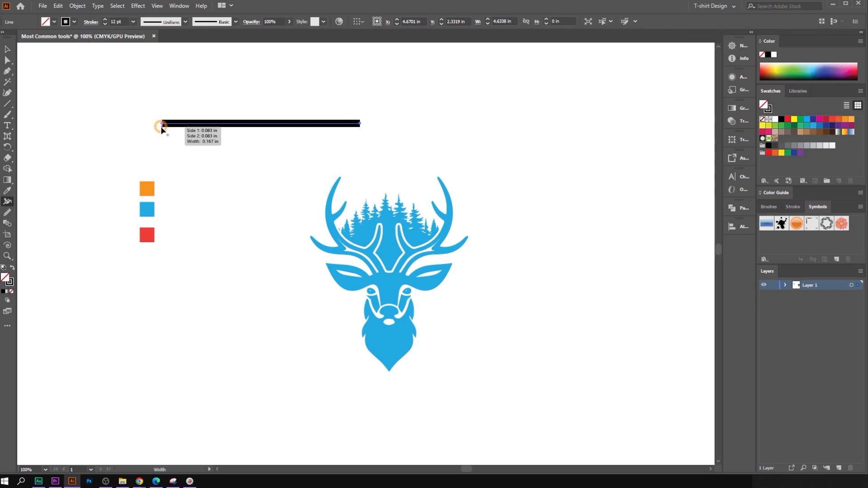
{"action": "left_click_drag", "start_coordinate": [161, 129], "coordinate": [163, 159]}
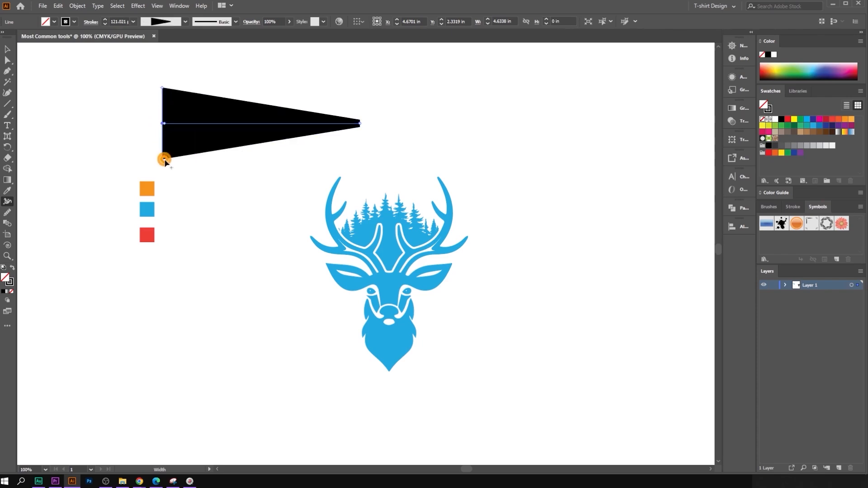
{"action": "key", "text": "ctrl+z"}
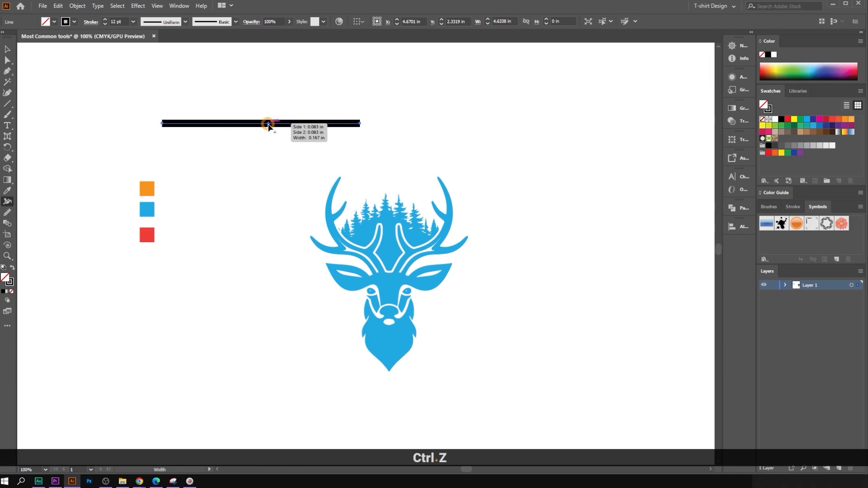
{"action": "left_click_drag", "start_coordinate": [269, 126], "coordinate": [263, 196]}
{"action": "key", "text": "ctrl+alt+z"}
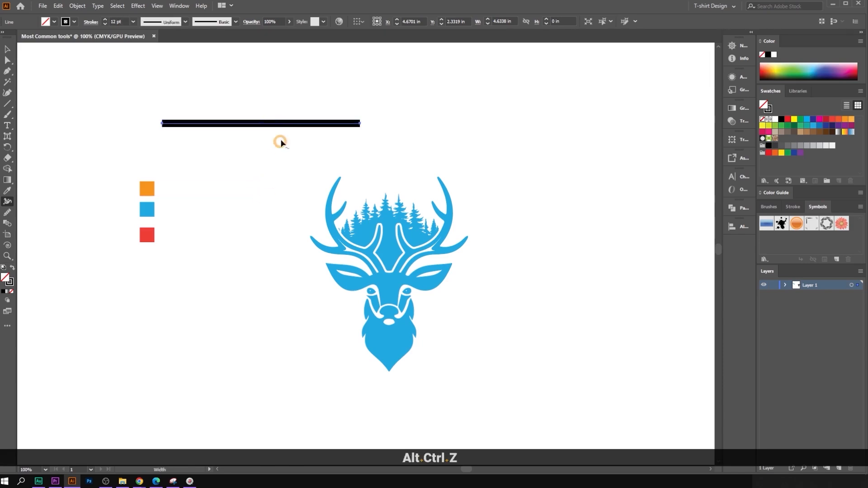
- Try widening the line's left end again from its anchor with the Width tool and undo it
{"action": "scroll", "coordinate": [124, 131], "scroll_direction": "up", "scroll_amount": 2}
{"action": "scroll", "coordinate": [159, 124], "scroll_direction": "up", "scroll_amount": 3}
{"action": "scroll", "coordinate": [202, 116], "scroll_direction": "down", "scroll_amount": 2}
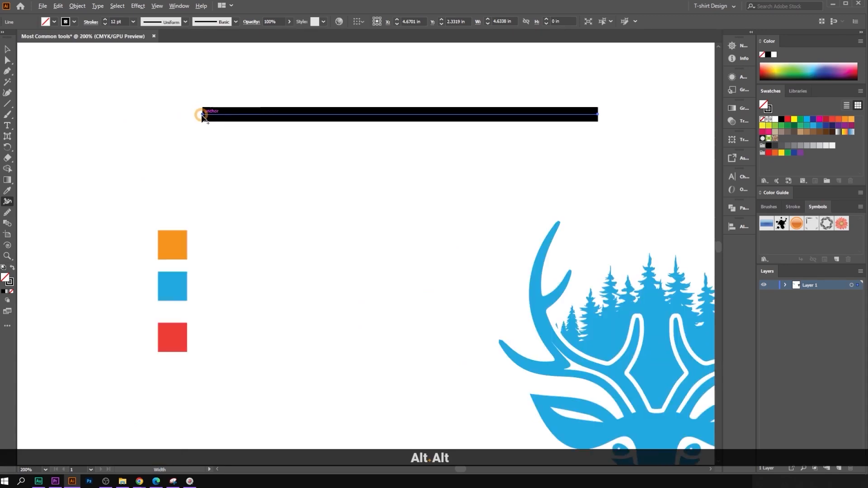
{"action": "left_click_drag", "start_coordinate": [202, 116], "coordinate": [201, 219]}
{"action": "key", "text": "ctrl+alt+z"}
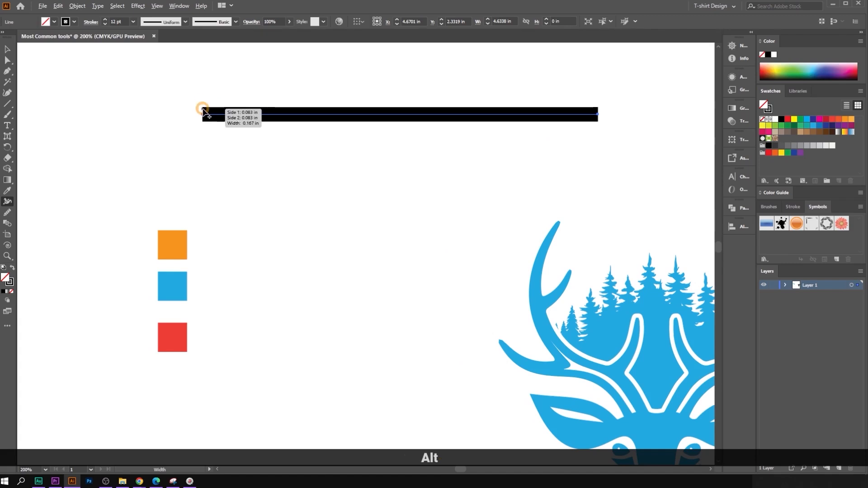
- Try widening only the lower side of the line's left end to about 42.8 pt total width, then undo it
{"action": "scroll", "coordinate": [203, 111], "scroll_direction": "up", "scroll_amount": 3}
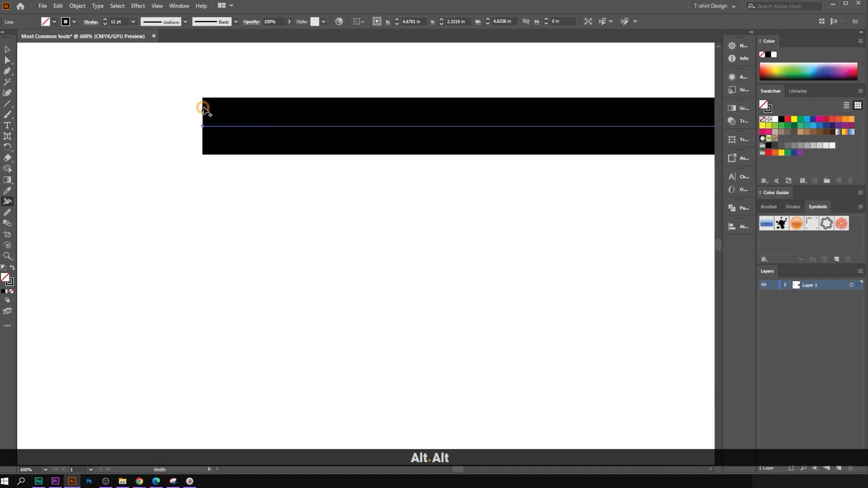
{"action": "scroll", "coordinate": [202, 105], "scroll_direction": "up", "scroll_amount": 1}
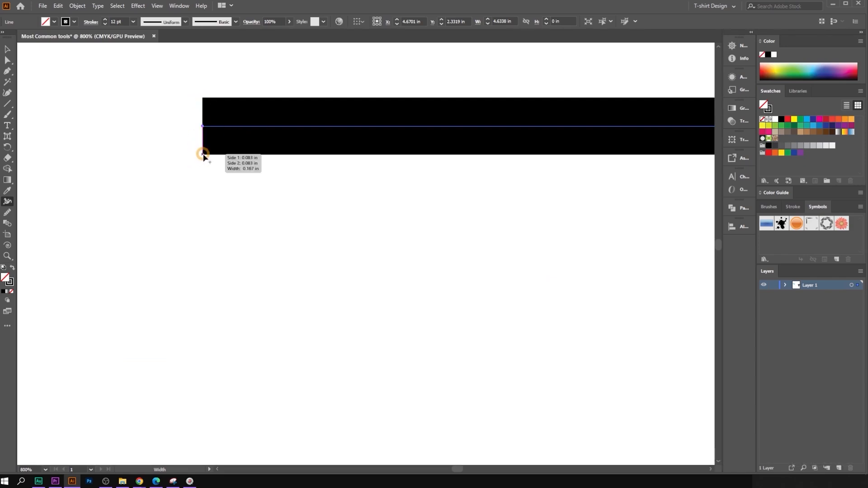
{"action": "key", "text": "alt"}
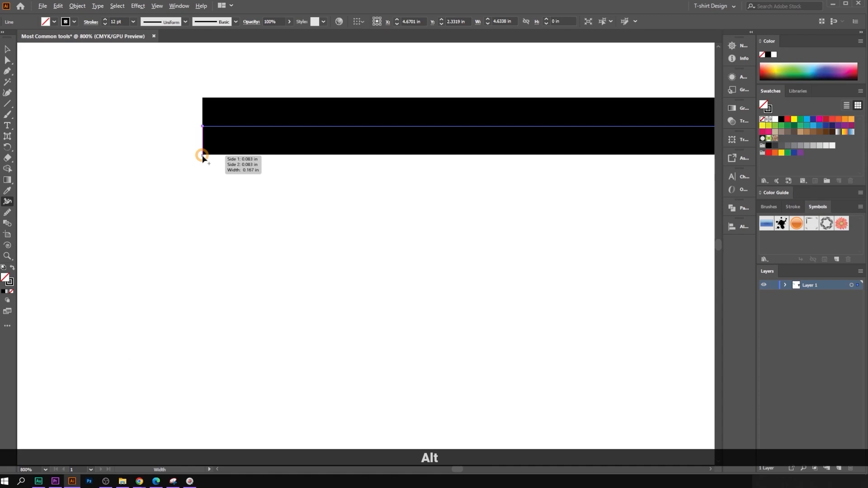
{"action": "mouse_move", "coordinate": [202, 157]}
{"action": "left_mouse_down"}
{"action": "mouse_move", "coordinate": [212, 334]}
{"action": "mouse_move", "coordinate": [219, 134]}
{"action": "mouse_move", "coordinate": [213, 300]}
{"action": "left_mouse_up"}
{"action": "scroll", "coordinate": [204, 293], "scroll_direction": "down", "scroll_amount": 4}
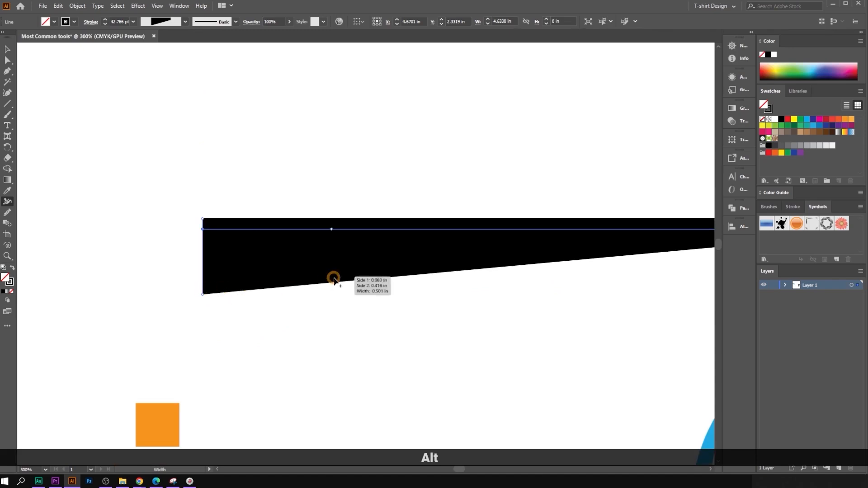
{"action": "key", "text": "ctrl+z"}
- Try tapering the line's left end to a point with the Width tool and undo it
{"action": "scroll", "coordinate": [190, 240], "scroll_direction": "down", "scroll_amount": 2}
{"action": "scroll", "coordinate": [217, 237], "scroll_direction": "up", "scroll_amount": 1}
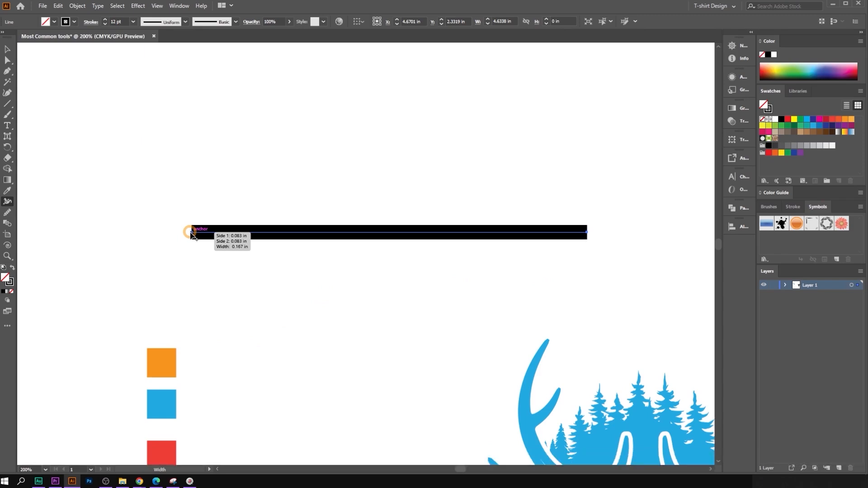
{"action": "left_click_drag", "start_coordinate": [194, 235], "coordinate": [195, 189]}
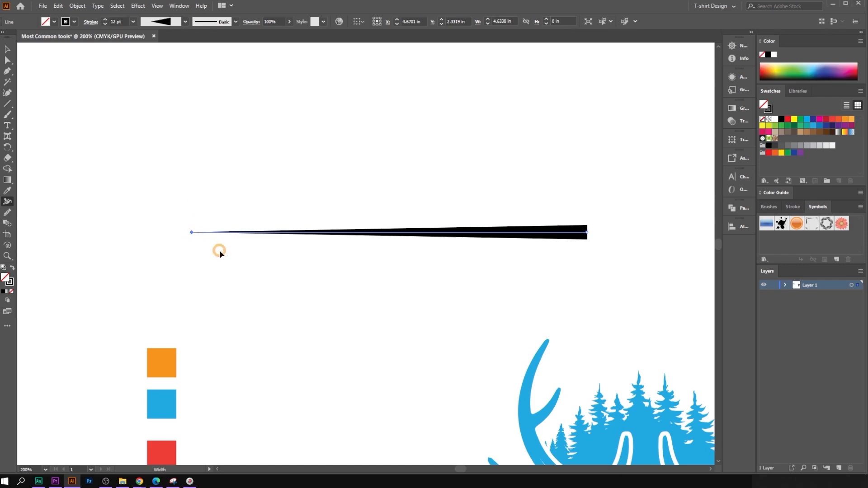
{"action": "key", "text": "ctrl+z"}
- Widen the line's left end symmetrically to about 20.7 pt with the Width tool
{"action": "scroll", "coordinate": [213, 251], "scroll_direction": "up", "scroll_amount": 2}
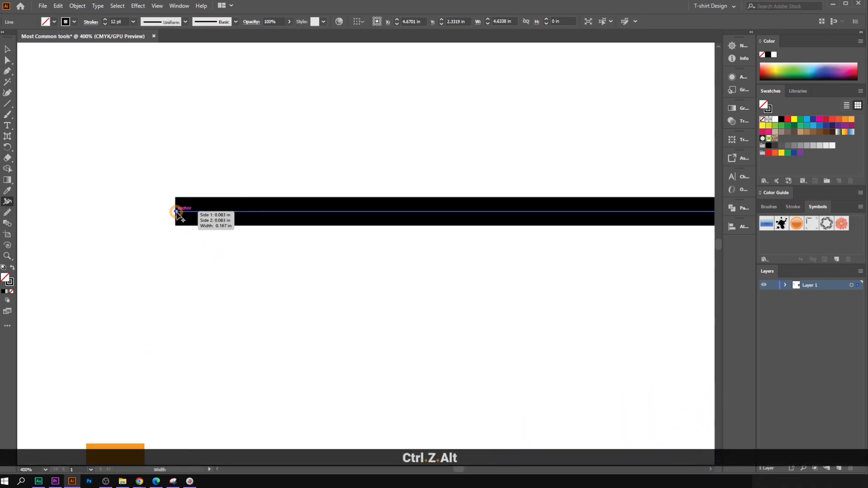
{"action": "mouse_move", "coordinate": [175, 213]}
{"action": "left_mouse_down"}
{"action": "mouse_move", "coordinate": [173, 314]}
{"action": "mouse_move", "coordinate": [179, 235]}
{"action": "left_mouse_up"}
{"action": "scroll", "coordinate": [167, 205], "scroll_direction": "down", "scroll_amount": 2}
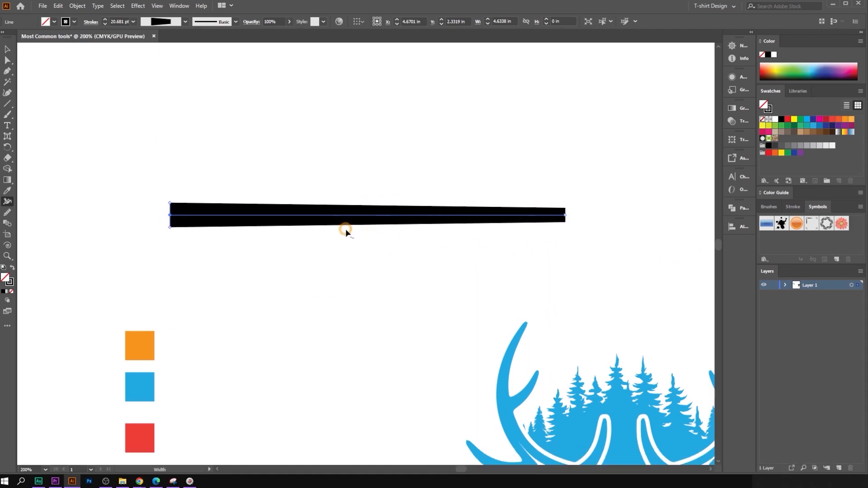
- Try bulging the middle of the line to about 58 pt with the Width tool, then undo it and deselect the line
{"action": "scroll", "coordinate": [400, 221], "scroll_direction": "up", "scroll_amount": 4}
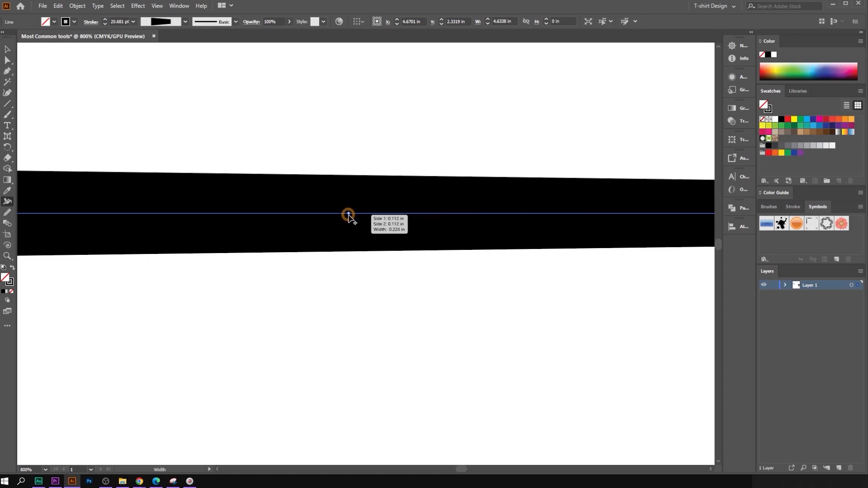
{"action": "mouse_move", "coordinate": [349, 214]}
{"action": "left_mouse_down"}
{"action": "mouse_move", "coordinate": [354, 289]}
{"action": "mouse_move", "coordinate": [361, 229]}
{"action": "mouse_move", "coordinate": [361, 351]}
{"action": "mouse_move", "coordinate": [358, 341]}
{"action": "left_mouse_up"}
{"action": "scroll", "coordinate": [359, 341], "scroll_direction": "down", "scroll_amount": 5}
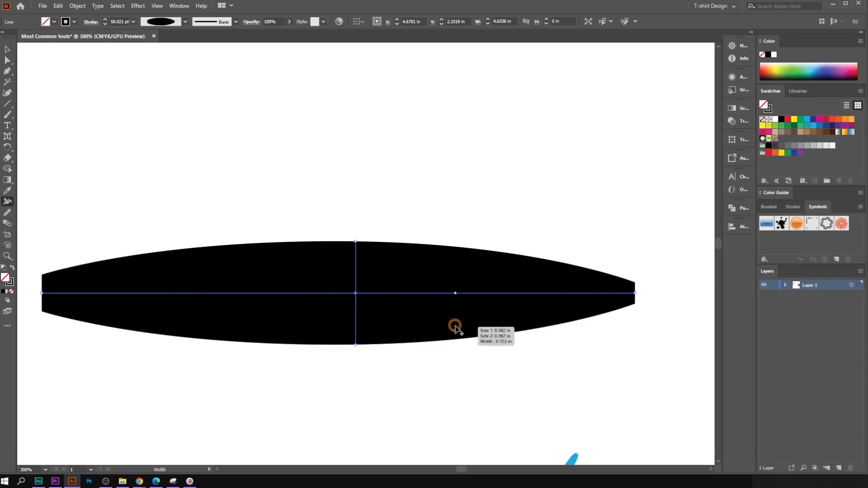
{"action": "left_click", "coordinate": [7, 50]}
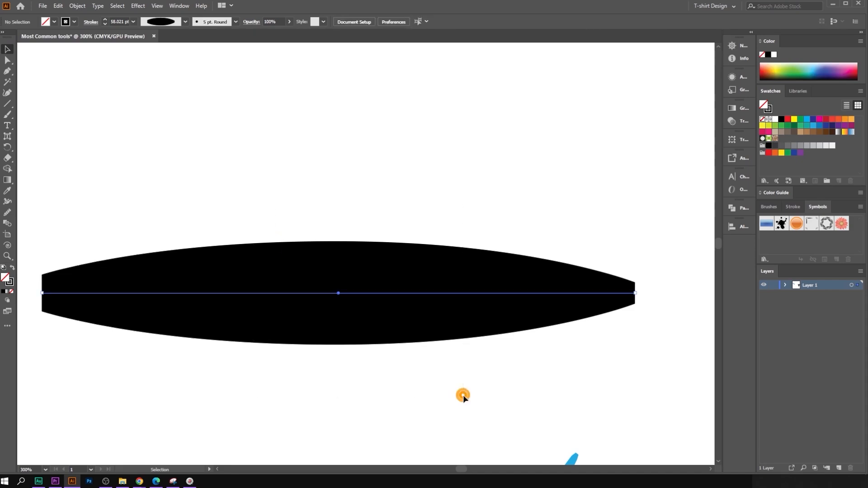
{"action": "scroll", "coordinate": [462, 395], "scroll_direction": "down", "scroll_amount": 1}
{"action": "key", "text": "ctrl+z"}
{"action": "left_click", "coordinate": [362, 199]}
{"action": "scroll", "coordinate": [317, 195], "scroll_direction": "down", "scroll_amount": 1}
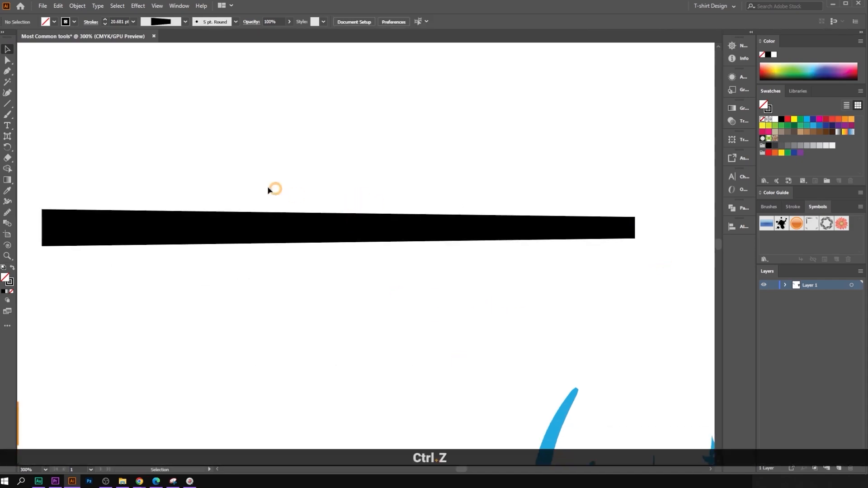
- Delete the tapered line, then undo the deletion and the width change to restore a uniform stroke
{"action": "left_click_drag", "start_coordinate": [269, 189], "coordinate": [368, 270]}
{"action": "key", "text": "Delete"}
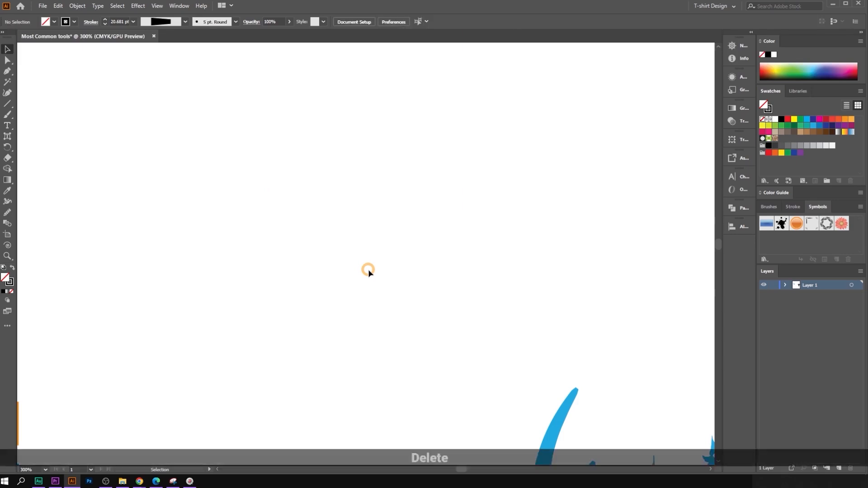
{"action": "key", "text": "ctrl+z"}
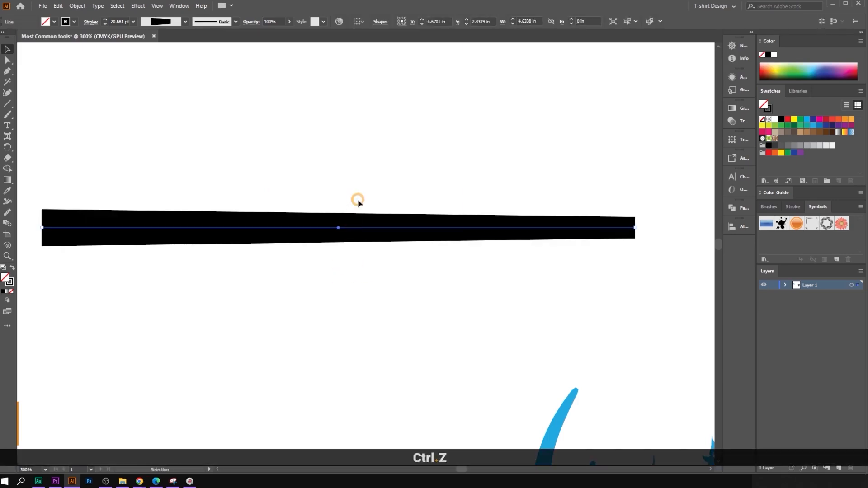
{"action": "key", "text": "ctrl+z"}
{"action": "key", "text": "ctrl+z"}
{"action": "scroll", "coordinate": [295, 167], "scroll_direction": "down", "scroll_amount": 2}
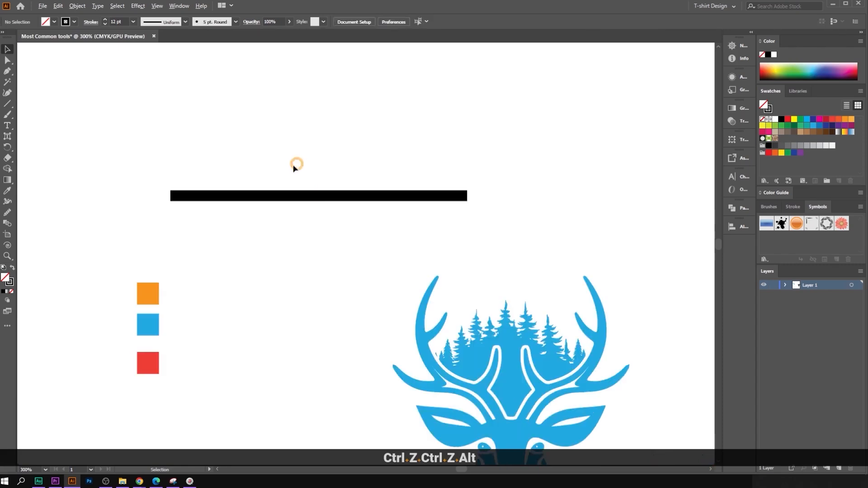
- Delete the thick black horizontal line above the colour squares
{"action": "left_click_drag", "start_coordinate": [295, 167], "coordinate": [346, 217]}
{"action": "key", "text": "Delete"}
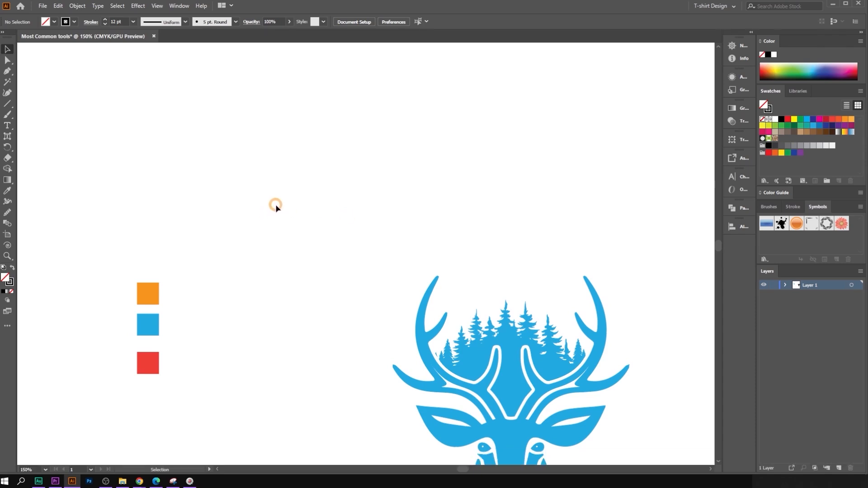
{"action": "scroll", "coordinate": [275, 206], "scroll_direction": "down", "scroll_amount": 4}
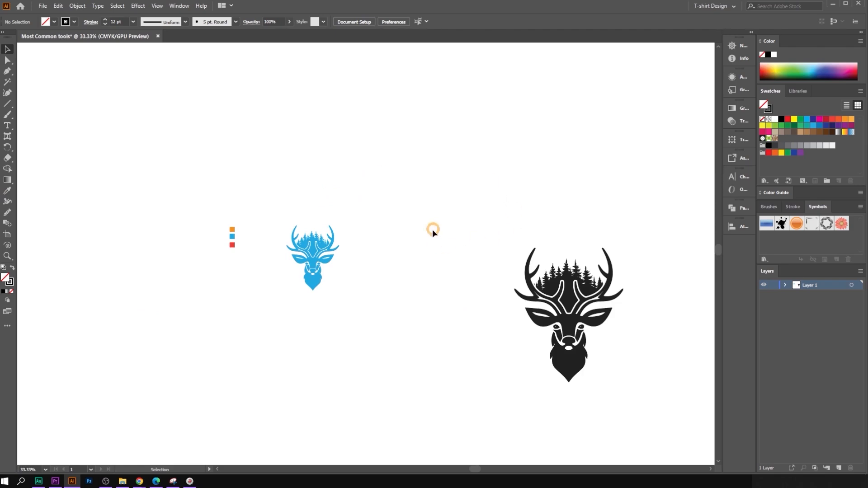
- Show the artboard boundaries around the artwork
{"action": "scroll", "coordinate": [349, 275], "scroll_direction": "up", "scroll_amount": 2}
{"action": "left_click_drag", "start_coordinate": [349, 275], "coordinate": [460, 268]}
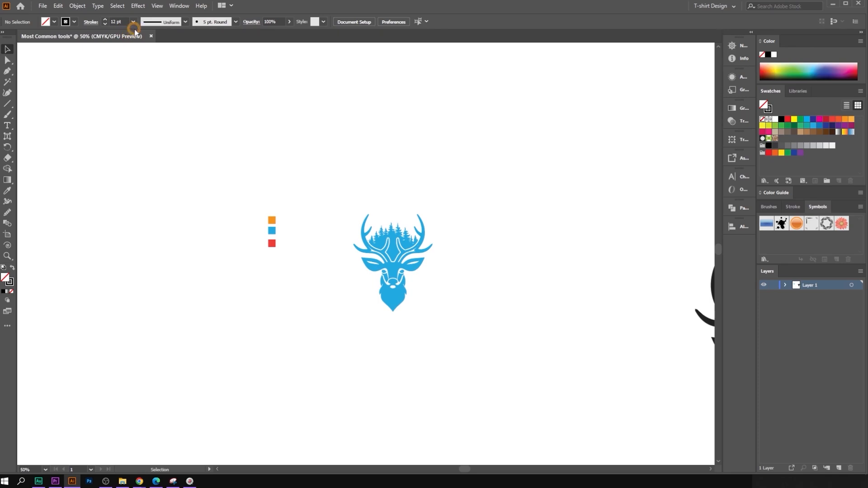
{"action": "left_click", "coordinate": [137, 6]}
{"action": "mouse_move", "coordinate": [157, 6]}
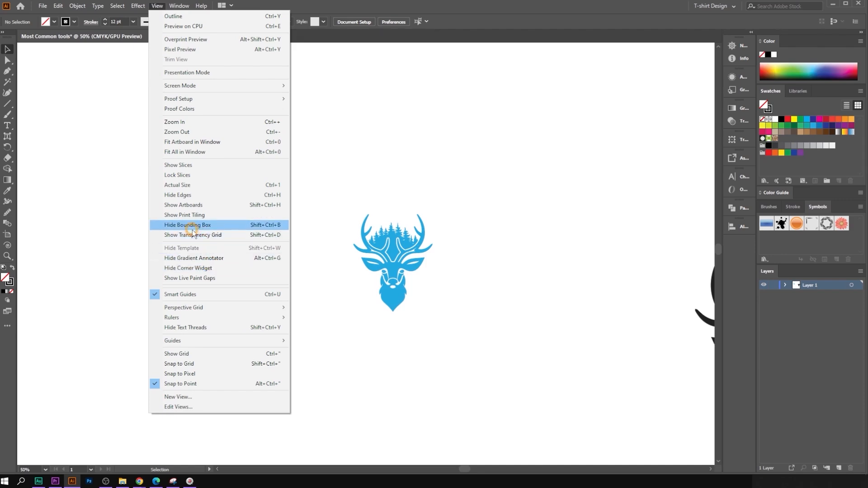
{"action": "left_click", "coordinate": [202, 205]}
{"action": "left_click", "coordinate": [436, 290]}
- Delete the orange, blue and red squares beside the blue deer
{"action": "scroll", "coordinate": [436, 290], "scroll_direction": "down", "scroll_amount": 2}
{"action": "left_click_drag", "start_coordinate": [246, 146], "coordinate": [280, 201]}
{"action": "key", "text": "Delete"}
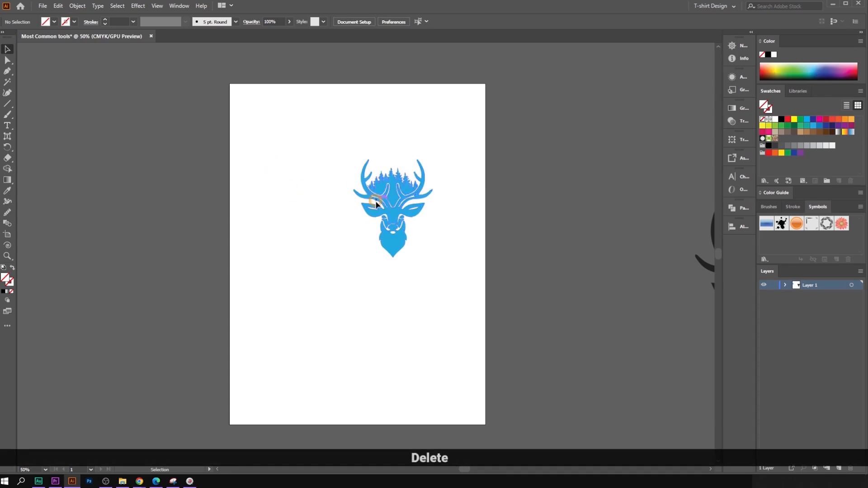
- Enlarge the blue deer to about 10.8 by 13.4 in, position it near the artboard's top centre and deselect it
{"action": "left_click", "coordinate": [394, 169]}
{"action": "left_click_drag", "start_coordinate": [394, 170], "coordinate": [374, 163]}
{"action": "scroll", "coordinate": [373, 164], "scroll_direction": "down", "scroll_amount": 1}
{"action": "left_click_drag", "start_coordinate": [356, 218], "coordinate": [362, 316]}
{"action": "left_click", "coordinate": [430, 290]}
{"action": "scroll", "coordinate": [353, 132], "scroll_direction": "up", "scroll_amount": 2}
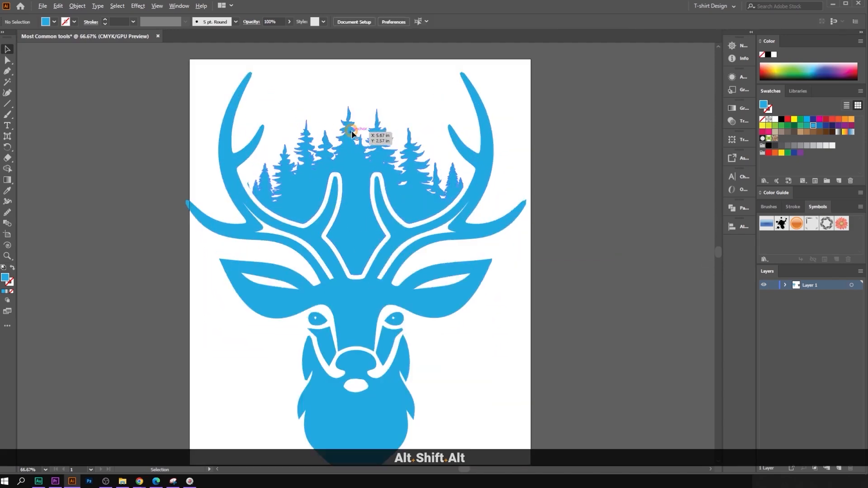
{"action": "left_click", "coordinate": [285, 180]}
{"action": "left_click_drag", "start_coordinate": [358, 71], "coordinate": [360, 119]}
{"action": "scroll", "coordinate": [338, 195], "scroll_direction": "down", "scroll_amount": 2}
{"action": "left_click_drag", "start_coordinate": [349, 238], "coordinate": [348, 218]}
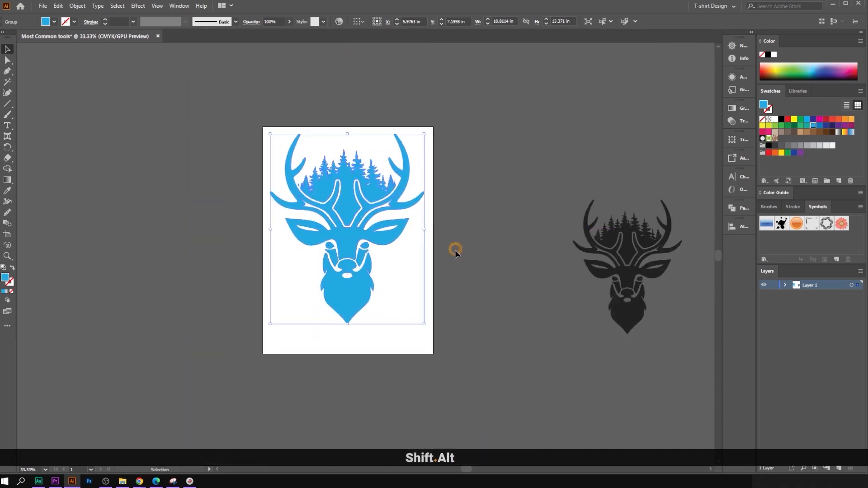
{"action": "scroll", "coordinate": [432, 269], "scroll_direction": "down", "scroll_amount": 1}
{"action": "left_click", "coordinate": [386, 306]}
{"action": "left_click_drag", "start_coordinate": [472, 318], "coordinate": [245, 290]}
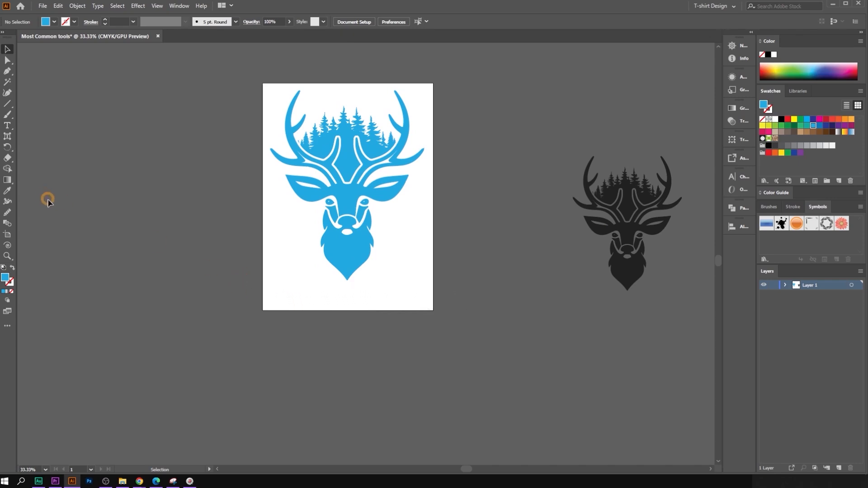
- Shorten the artboard from its lower edge to about 14.61 in high with the Artboard tool
{"action": "left_click", "coordinate": [6, 234]}
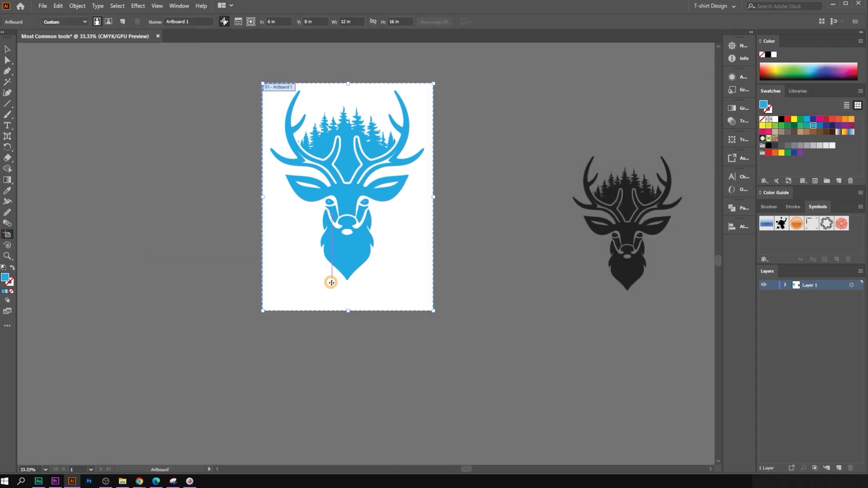
{"action": "left_click_drag", "start_coordinate": [348, 311], "coordinate": [349, 290]}
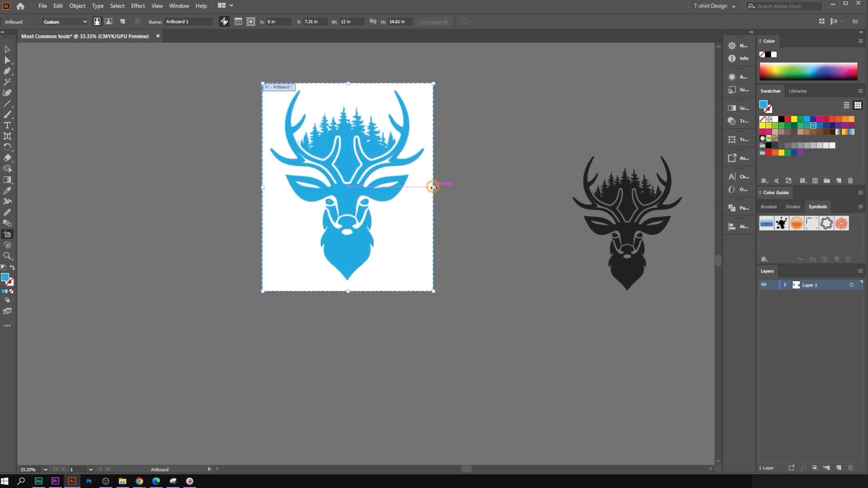
- Try widening the artboard symmetrically to about 17.83 in and undo the change
{"action": "left_click_drag", "start_coordinate": [433, 187], "coordinate": [475, 190]}
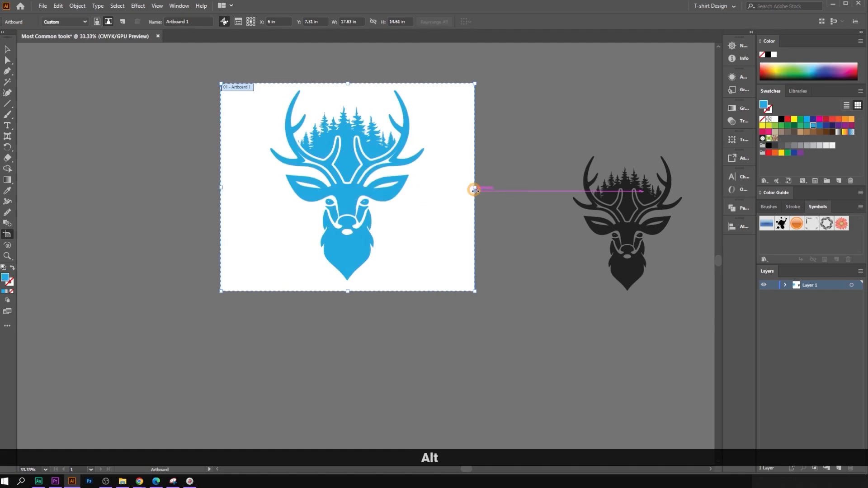
{"action": "key", "text": "ctrl+alt+z"}
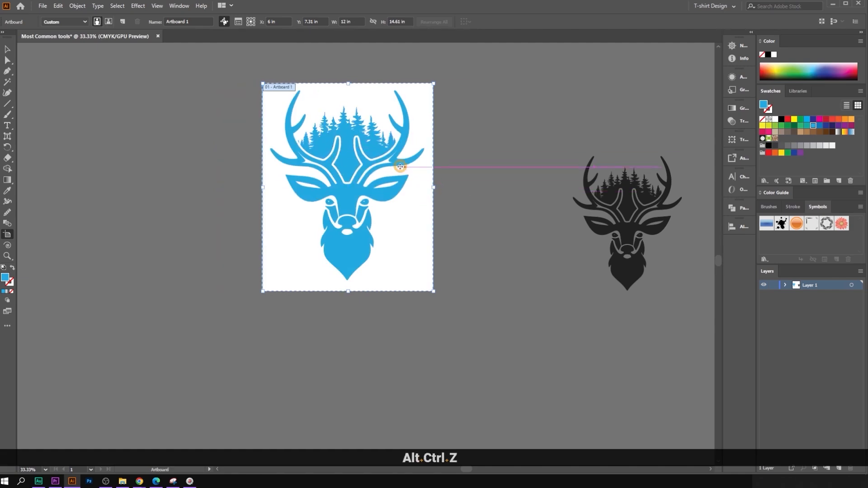
{"action": "scroll", "coordinate": [398, 167], "scroll_direction": "up", "scroll_amount": 1}
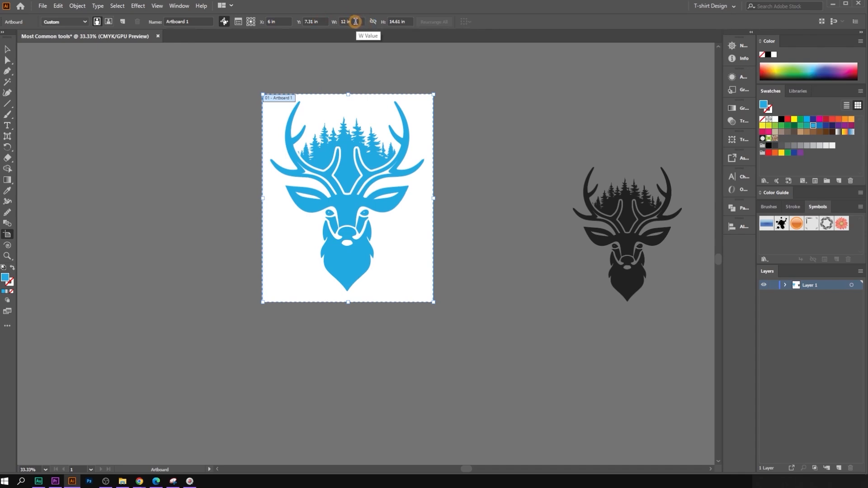
- Resize the artboard numerically to 11.9 in wide and 15.9 in high
{"action": "type", "text": ".5"}
{"action": "key", "text": "Return"}
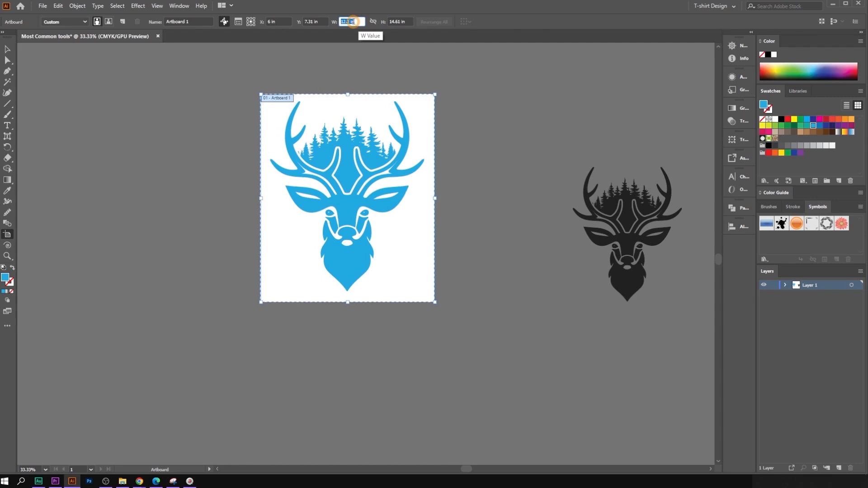
{"action": "left_click", "coordinate": [395, 21]}
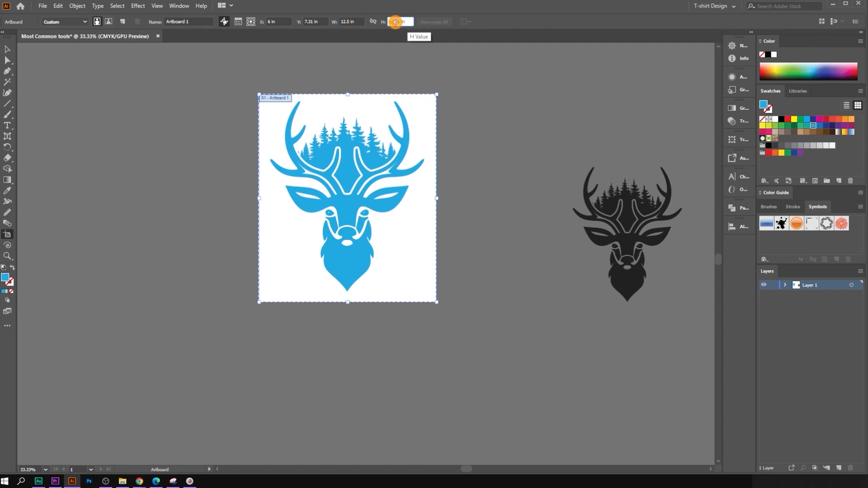
{"action": "scroll", "coordinate": [396, 21], "scroll_direction": "up", "scroll_amount": 11}
{"action": "scroll", "coordinate": [395, 21], "scroll_direction": "up", "scroll_amount": 2}
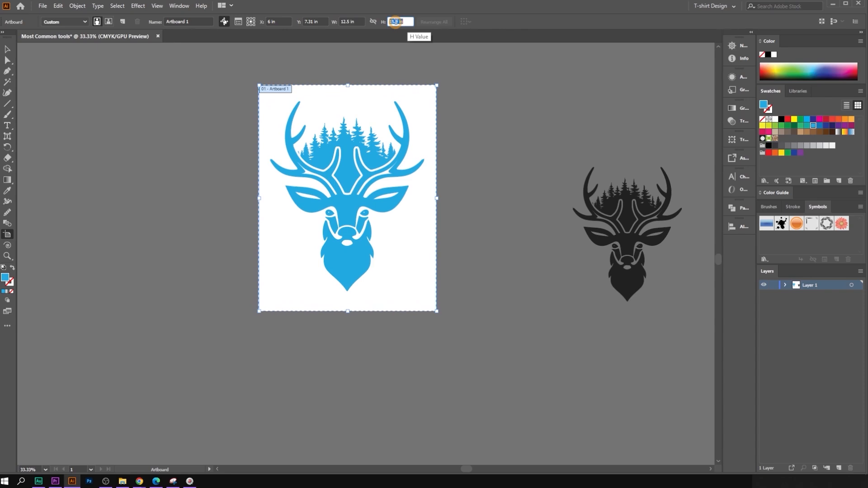
{"action": "left_click", "coordinate": [347, 22]}
{"action": "scroll", "coordinate": [348, 22], "scroll_direction": "down", "scroll_amount": 5}
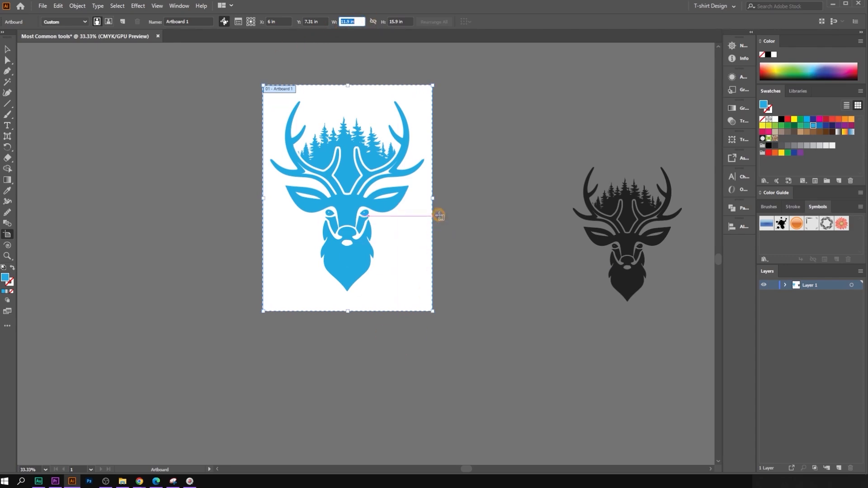
- Try extending the artboard's right edge to a width of about 16.69 in and undo it
{"action": "left_click_drag", "start_coordinate": [432, 198], "coordinate": [498, 200]}
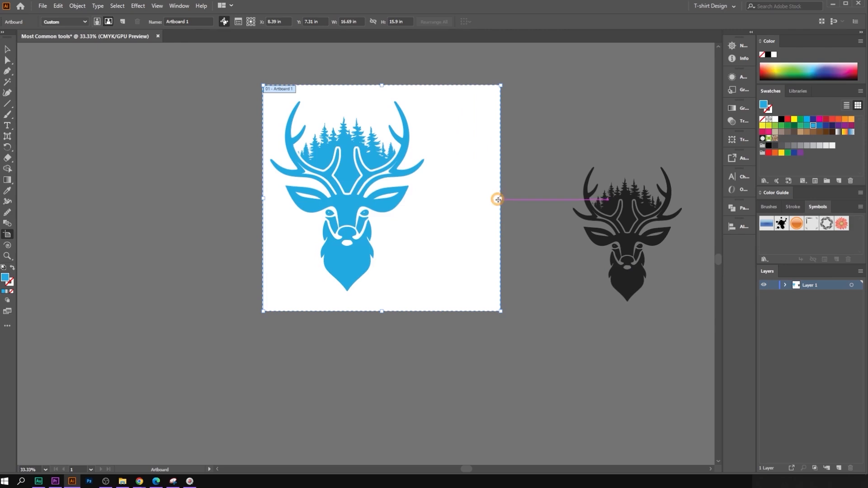
{"action": "key", "text": "ctrl+z"}
{"action": "scroll", "coordinate": [423, 227], "scroll_direction": "up", "scroll_amount": 1}
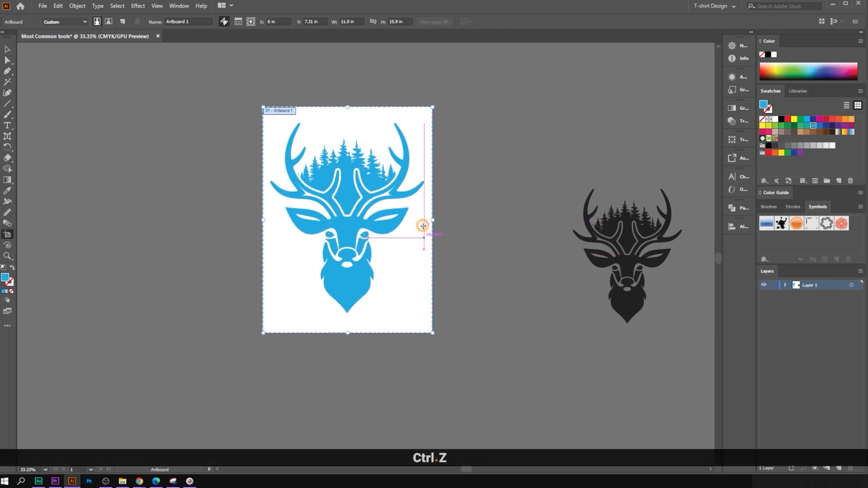
- Draw two extra artboards: about 12.85 by 15.9 in left of the deer's artboard and about 18.96 by 4.34 in above
{"action": "scroll", "coordinate": [403, 238], "scroll_direction": "down", "scroll_amount": 1}
{"action": "left_click_drag", "start_coordinate": [258, 134], "coordinate": [122, 304]}
{"action": "scroll", "coordinate": [240, 145], "scroll_direction": "up", "scroll_amount": 1}
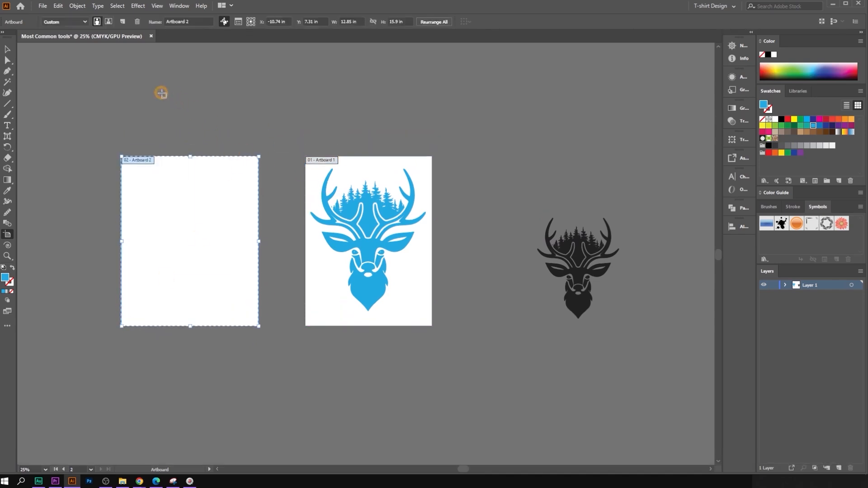
{"action": "left_click_drag", "start_coordinate": [161, 92], "coordinate": [365, 139]}
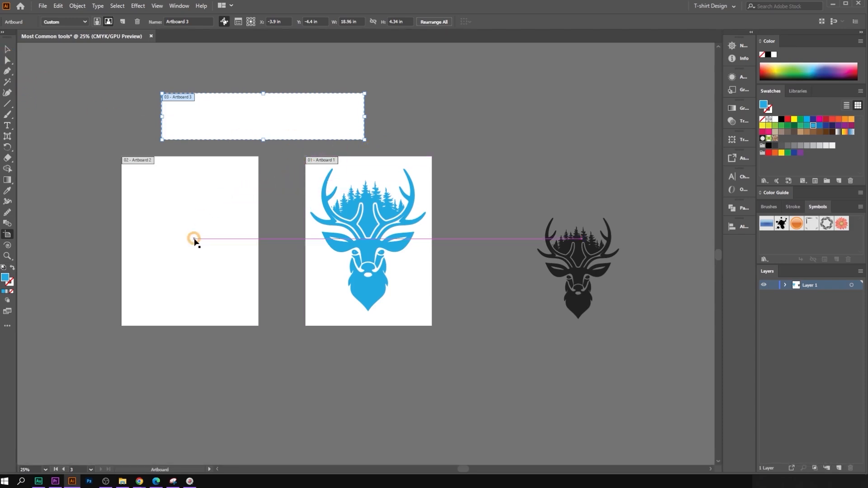
- Delete both empty extra artboards and return to the Selection tool
{"action": "left_click", "coordinate": [188, 237]}
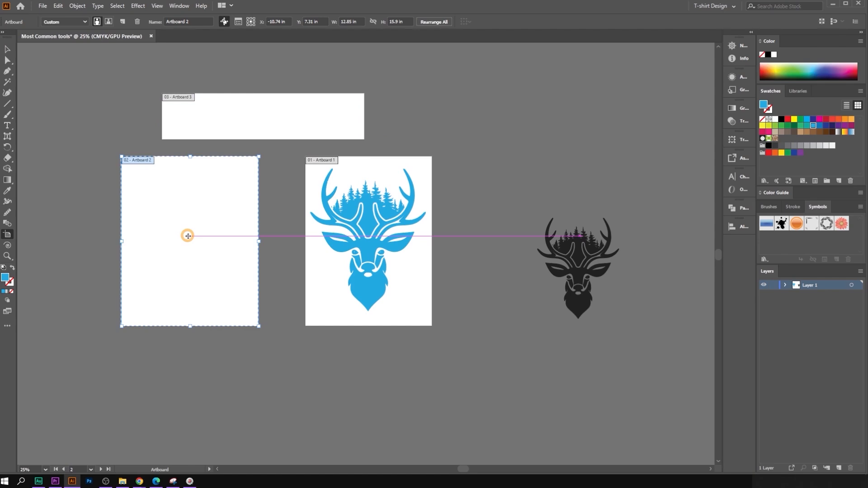
{"action": "key", "text": "Delete"}
{"action": "left_click", "coordinate": [248, 119]}
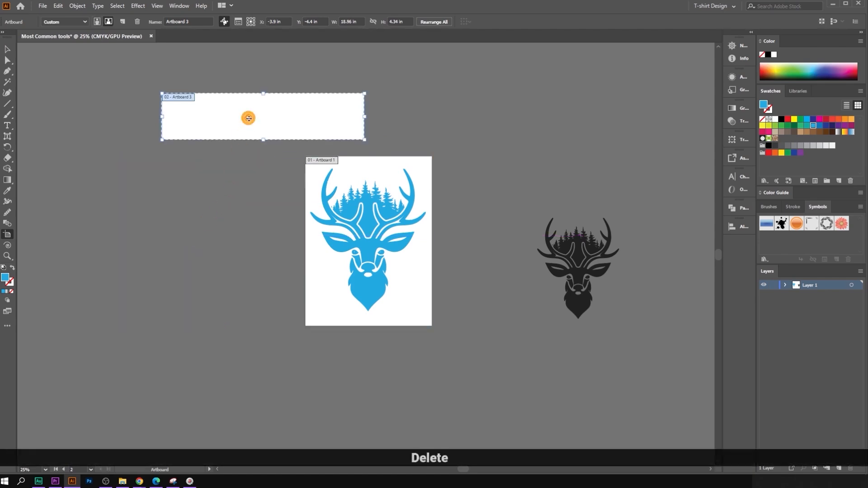
{"action": "key", "text": "Delete"}
{"action": "left_click", "coordinate": [16, 232]}
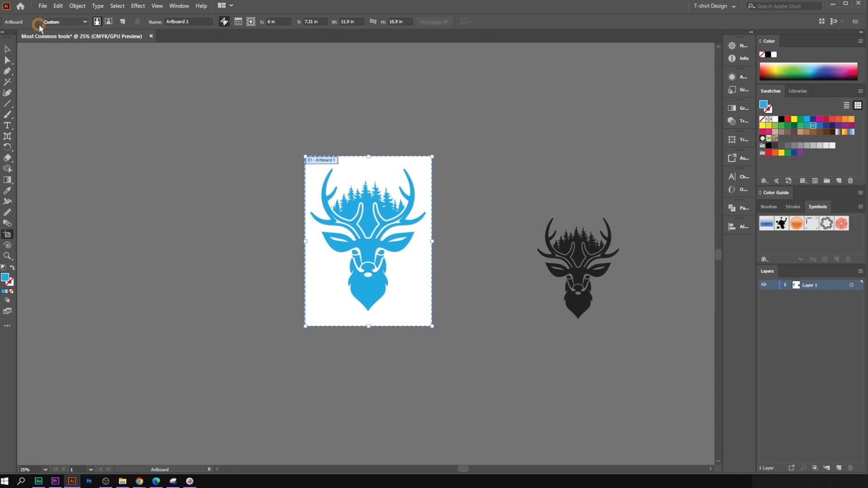
{"action": "left_click", "coordinate": [7, 49]}
{"action": "left_click", "coordinate": [462, 268]}
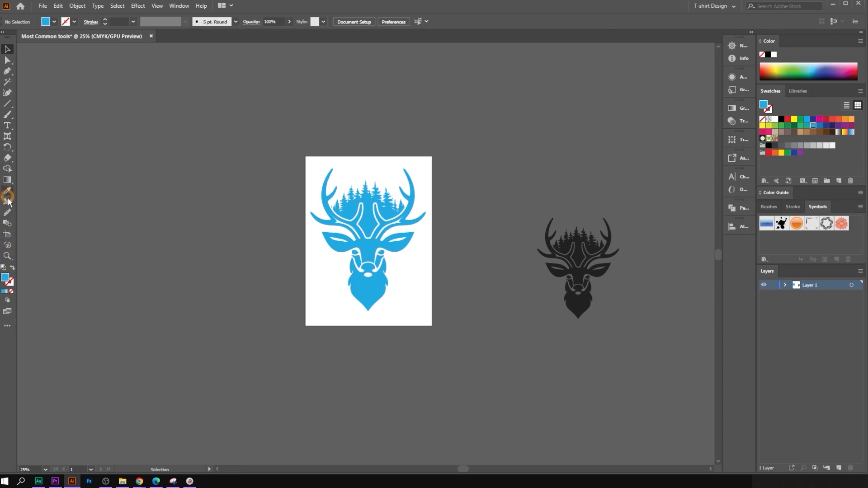
- Activate the Hand tool and switch back to the Selection tool
{"action": "left_click", "coordinate": [7, 256]}
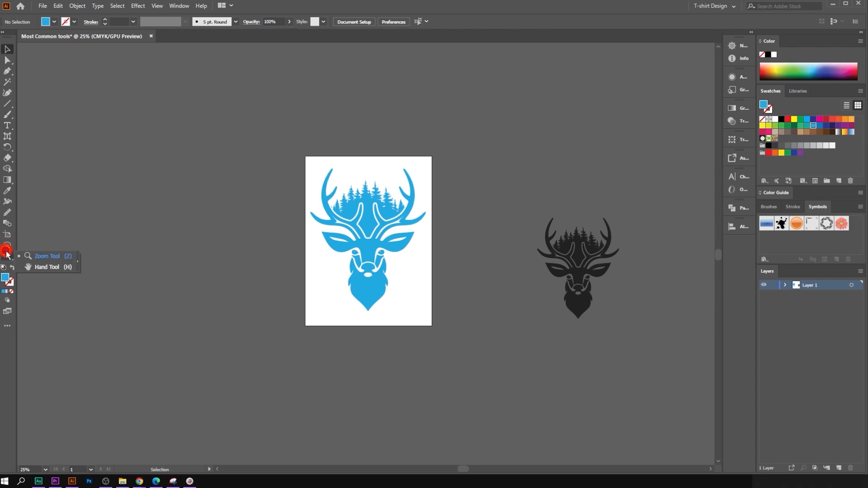
{"action": "left_click", "coordinate": [44, 267]}
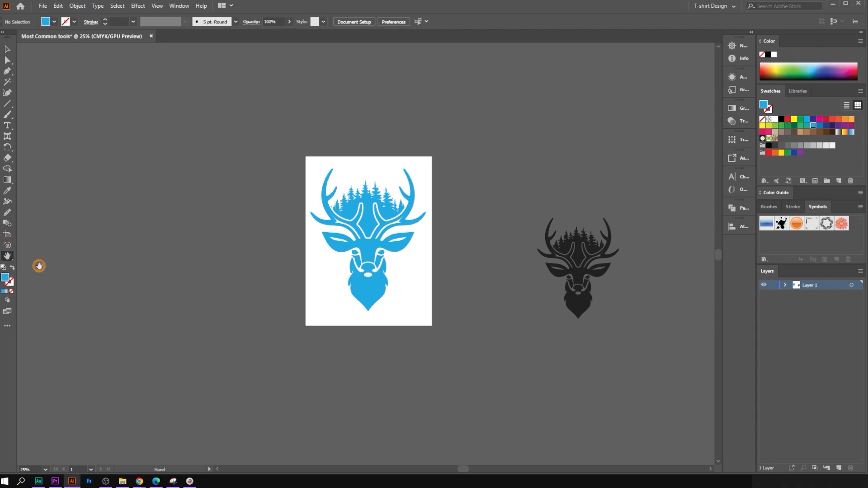
{"action": "left_click", "coordinate": [8, 48]}
- Examine the deer artwork by panning with the temporary Hand tool and zooming in and out
{"action": "key", "text": "space"}
{"action": "key", "text": "space"}
{"action": "key", "text": "space"}
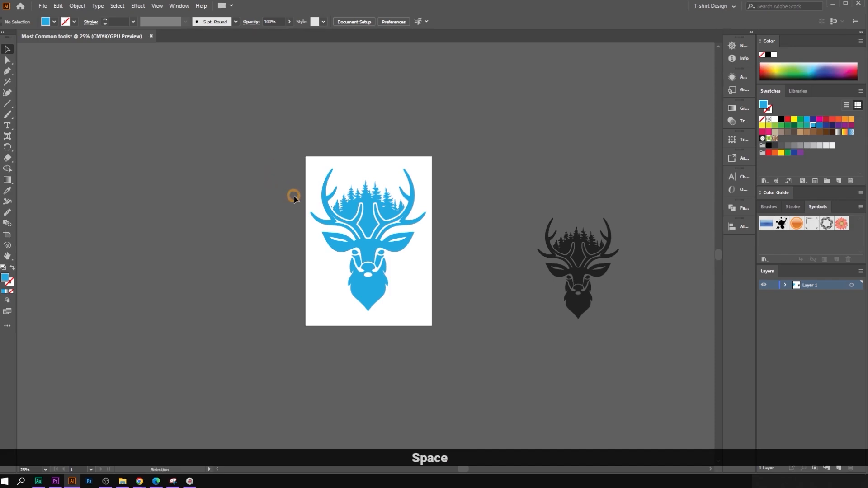
{"action": "key", "text": "space"}
{"action": "key", "text": "space"}
{"action": "left_click_drag", "start_coordinate": [389, 174], "coordinate": [476, 131]}
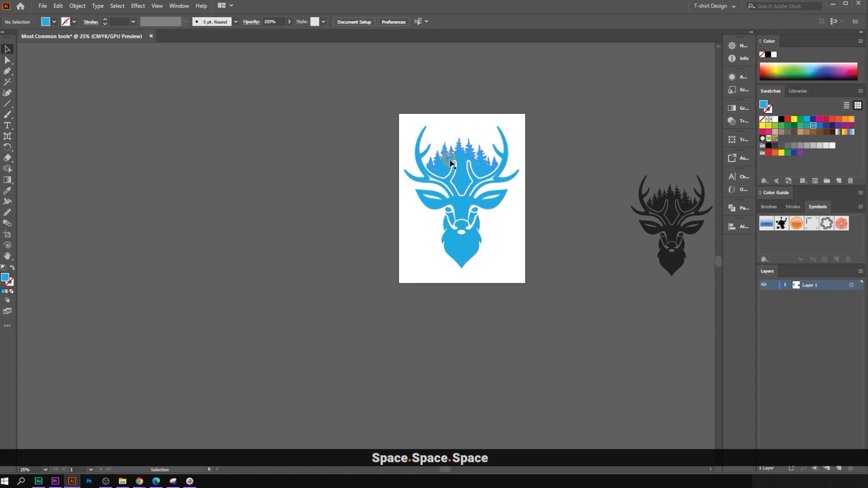
{"action": "scroll", "coordinate": [439, 172], "scroll_direction": "up", "scroll_amount": 4}
{"action": "key", "text": "space"}
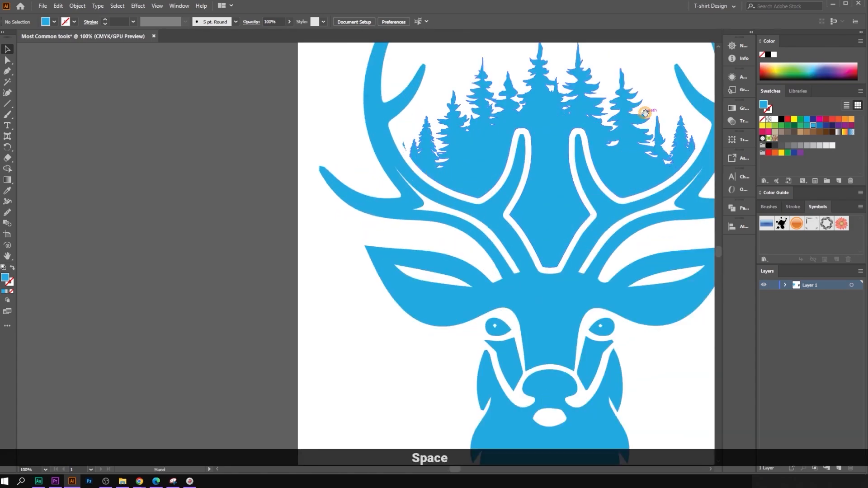
{"action": "left_click_drag", "start_coordinate": [636, 118], "coordinate": [429, 140]}
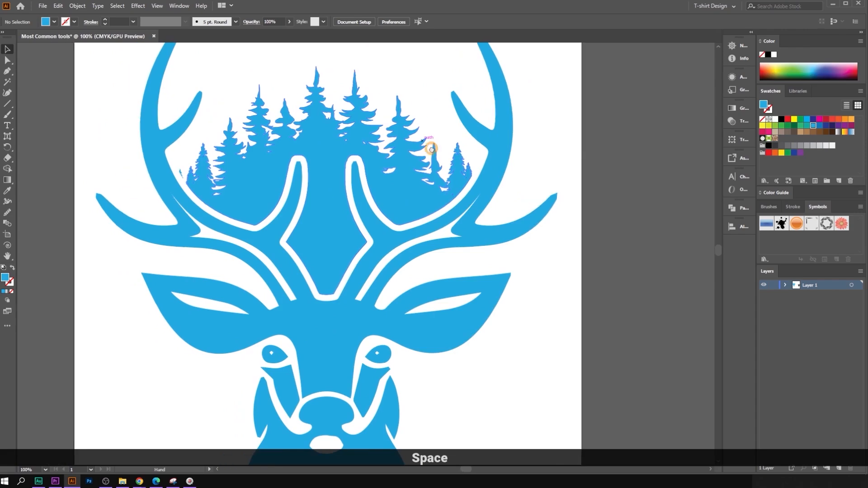
{"action": "scroll", "coordinate": [423, 172], "scroll_direction": "down", "scroll_amount": 2}
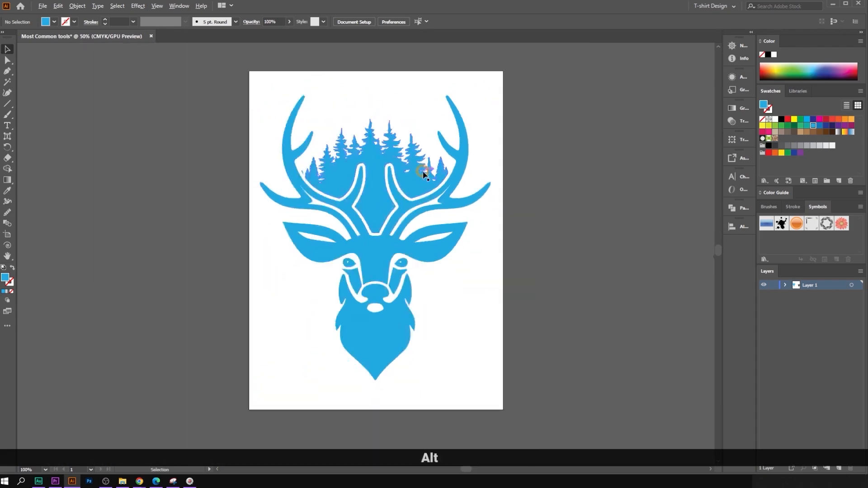
{"action": "key", "text": "space"}
{"action": "left_click_drag", "start_coordinate": [416, 178], "coordinate": [397, 172]}
{"action": "key", "text": "space"}
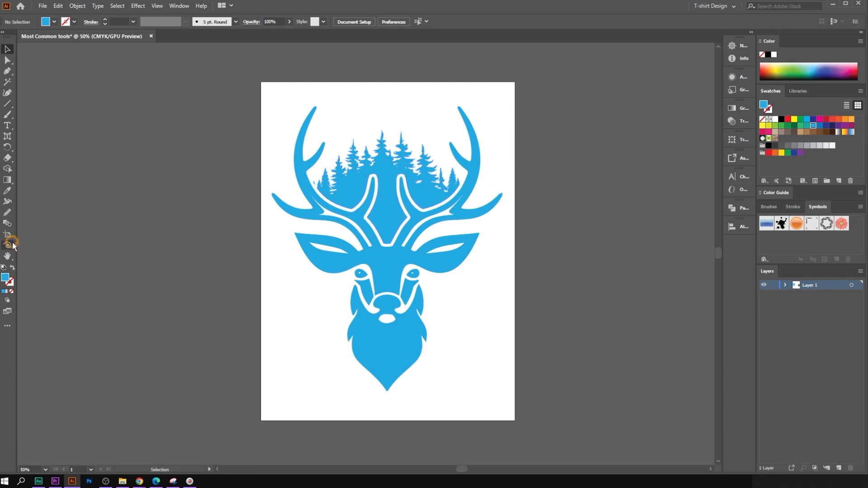
{"action": "key", "text": "space"}
- Select the blue deer on the artboard, undo a trial deletion of it, and change its fill to black
{"action": "left_click_drag", "start_coordinate": [273, 110], "coordinate": [441, 278]}
{"action": "key", "text": "Delete"}
{"action": "key", "text": "ctrl+z"}
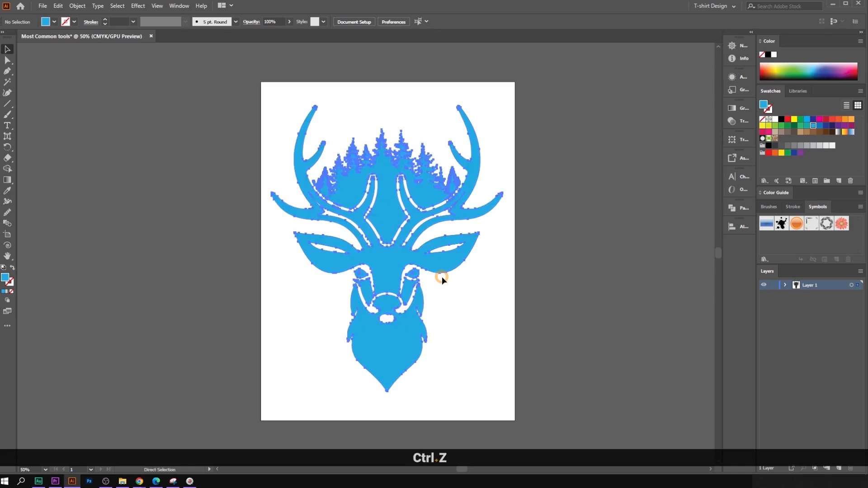
{"action": "left_click", "coordinate": [781, 120]}
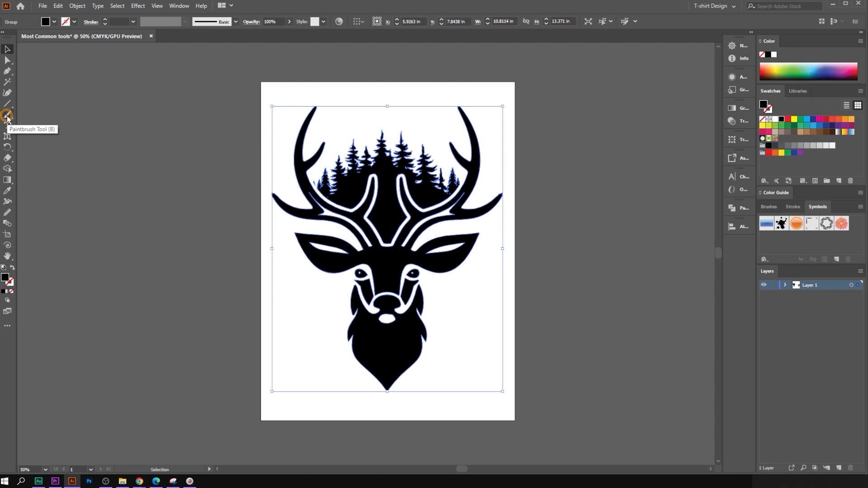
- Choose the Pencil tool from its tool group, switch back to the Selection tool and deselect the deer
{"action": "left_click_drag", "start_coordinate": [8, 116], "coordinate": [50, 134]}
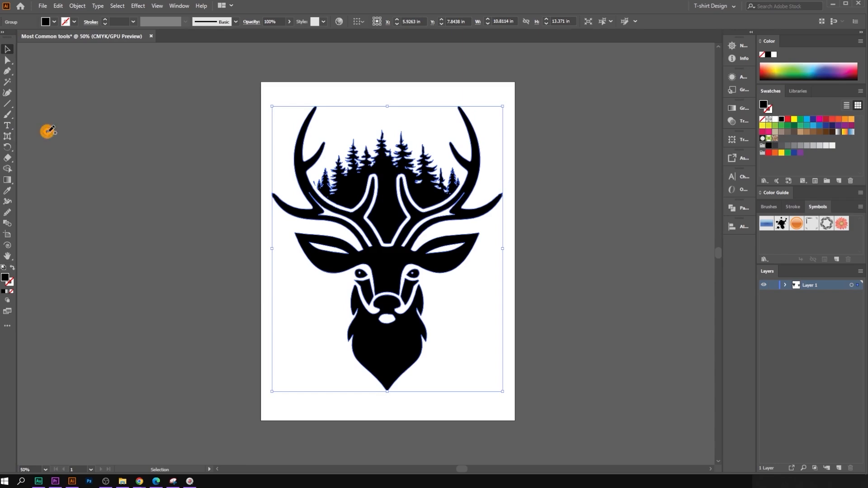
{"action": "key", "text": "alt"}
{"action": "scroll", "coordinate": [519, 304], "scroll_direction": "up", "scroll_amount": 2}
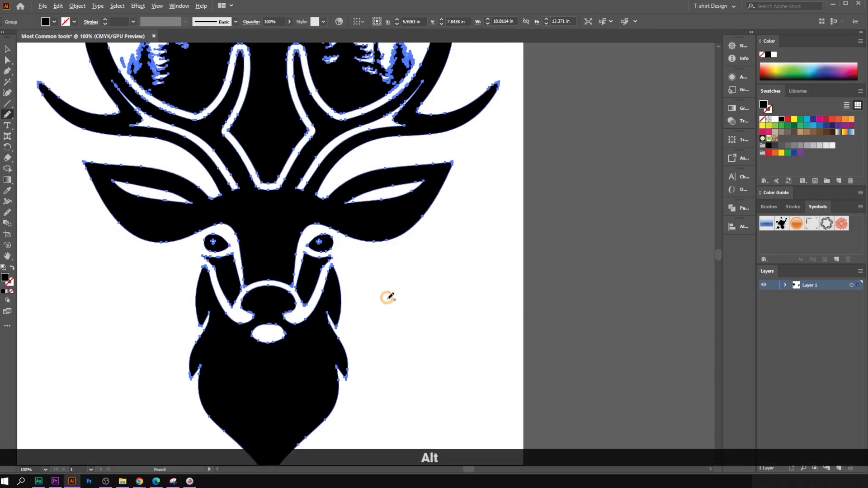
{"action": "scroll", "coordinate": [407, 291], "scroll_direction": "down", "scroll_amount": 1}
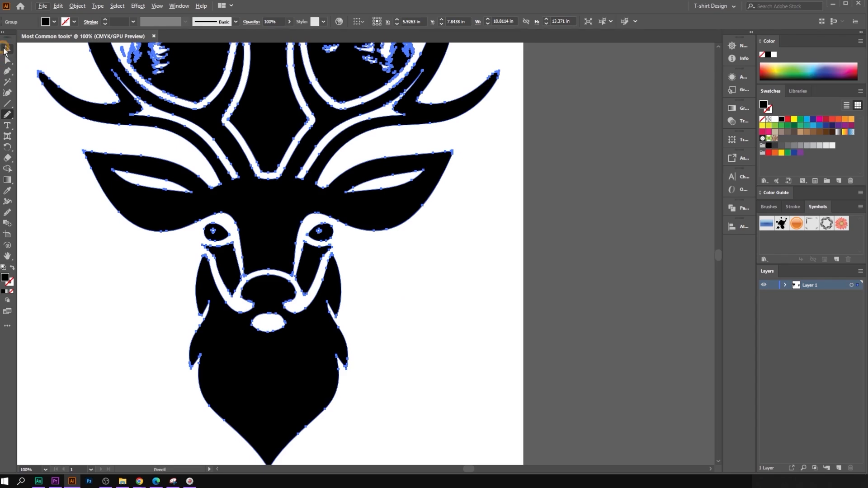
{"action": "left_click", "coordinate": [5, 49]}
{"action": "left_click", "coordinate": [468, 227]}
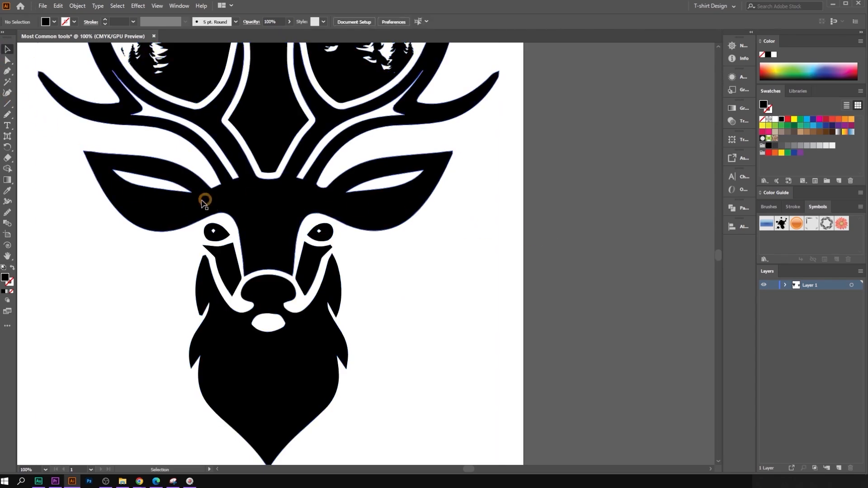
{"action": "scroll", "coordinate": [338, 257], "scroll_direction": "up", "scroll_amount": 1}
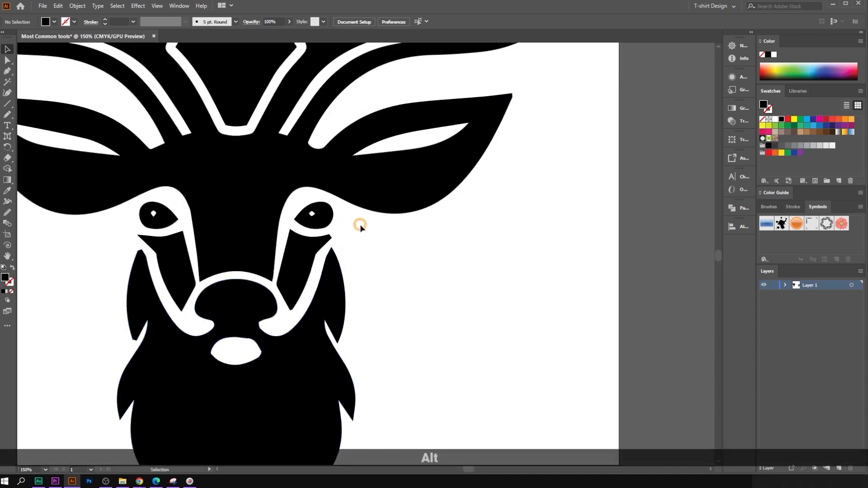
{"action": "scroll", "coordinate": [360, 224], "scroll_direction": "down", "scroll_amount": 3}
{"action": "scroll", "coordinate": [357, 190], "scroll_direction": "up", "scroll_amount": 1}
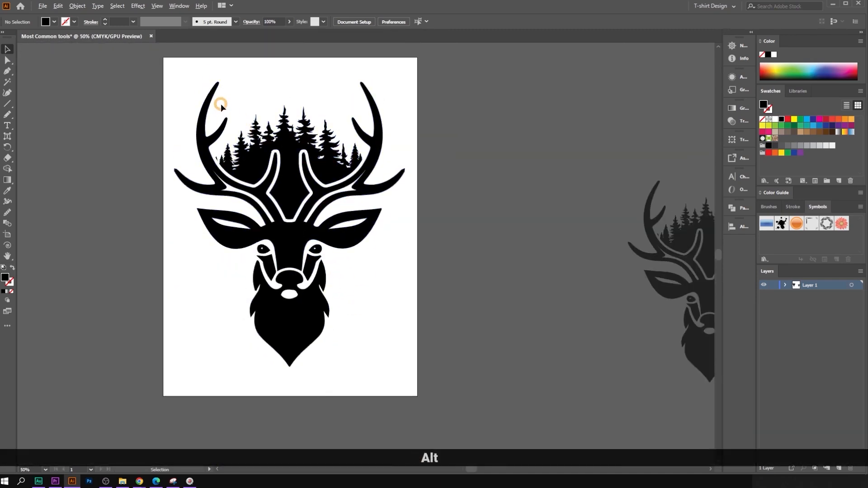
{"action": "scroll", "coordinate": [221, 104], "scroll_direction": "up", "scroll_amount": 2}
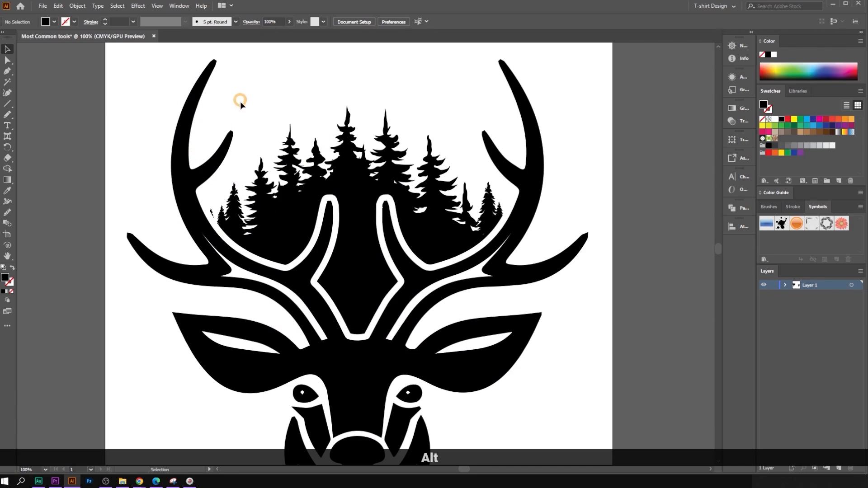
- Draw a closed Pencil shape about 0.67 by 1.07 in beside the left antler, fill it with the deer's black using the Eyedropper, and deselect it
{"action": "left_click", "coordinate": [7, 115]}
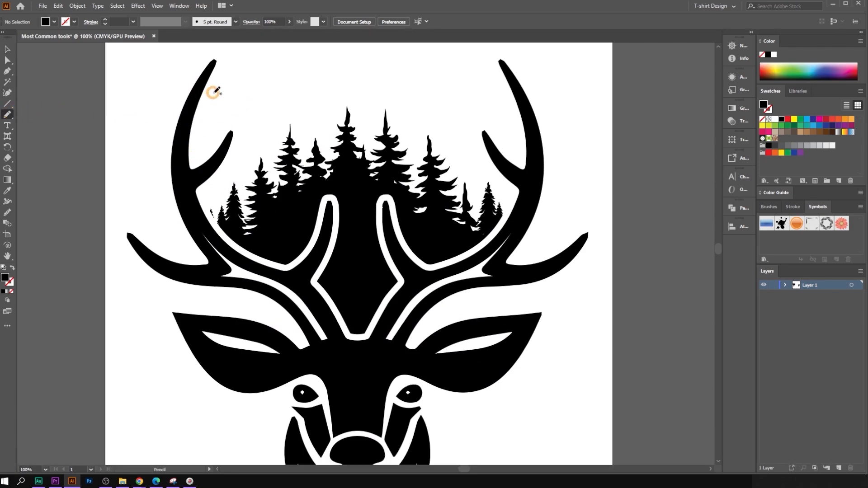
{"action": "mouse_move", "coordinate": [212, 92]}
{"action": "left_mouse_down"}
{"action": "mouse_move", "coordinate": [204, 136]}
{"action": "mouse_move", "coordinate": [232, 97]}
{"action": "mouse_move", "coordinate": [216, 94]}
{"action": "left_mouse_up"}
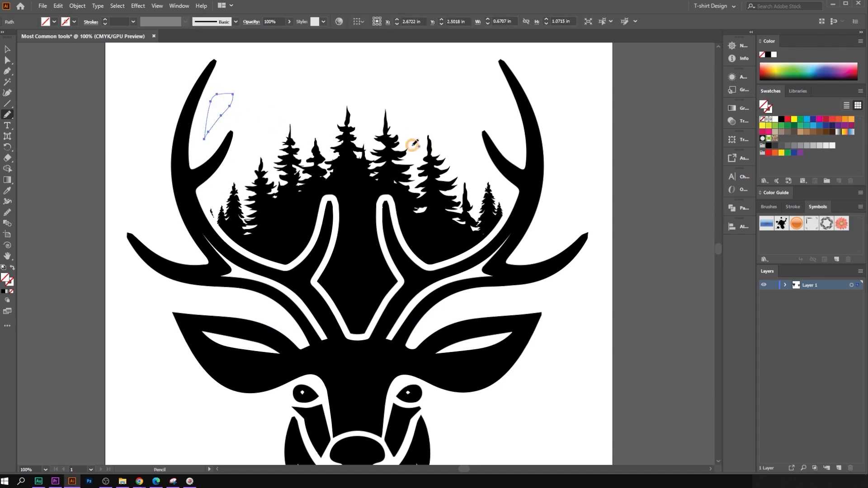
{"action": "left_click", "coordinate": [5, 194]}
{"action": "left_click", "coordinate": [357, 199]}
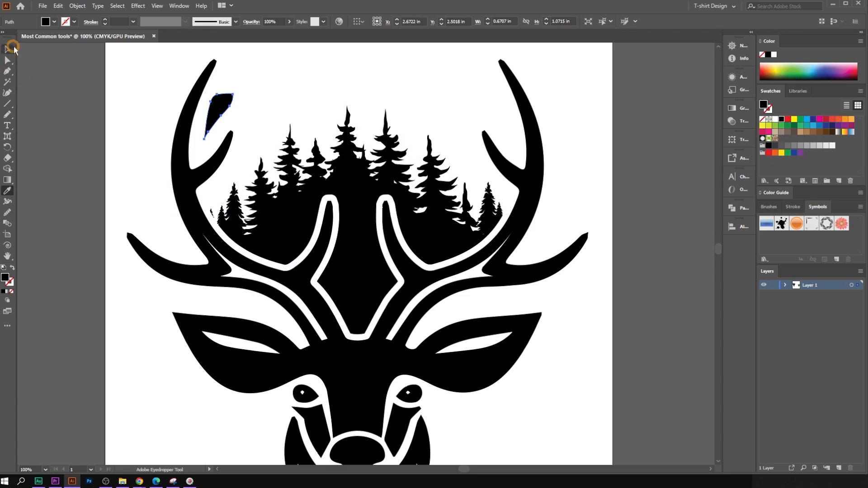
{"action": "left_click", "coordinate": [13, 48]}
{"action": "left_click", "coordinate": [485, 108]}
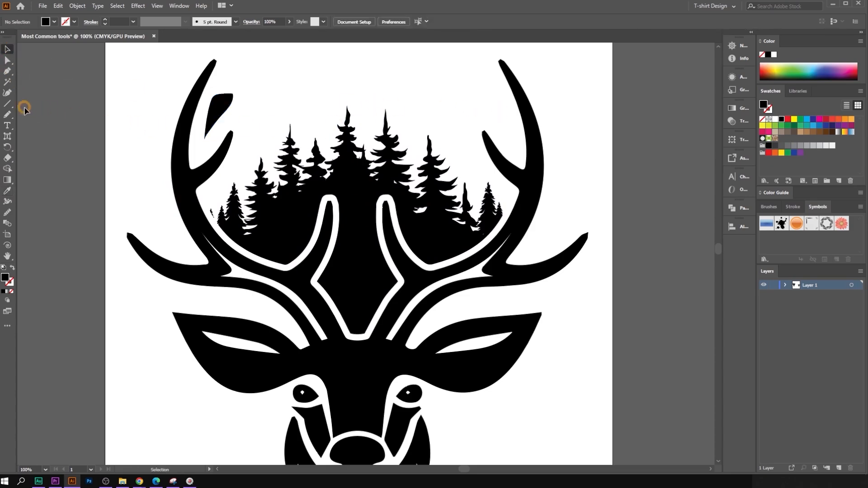
- Draw a closed Pencil shape about 1.79 by 1.85 in near the right antler, and undo both antler shapes
{"action": "left_click", "coordinate": [7, 114]}
{"action": "scroll", "coordinate": [407, 100], "scroll_direction": "up", "scroll_amount": 1}
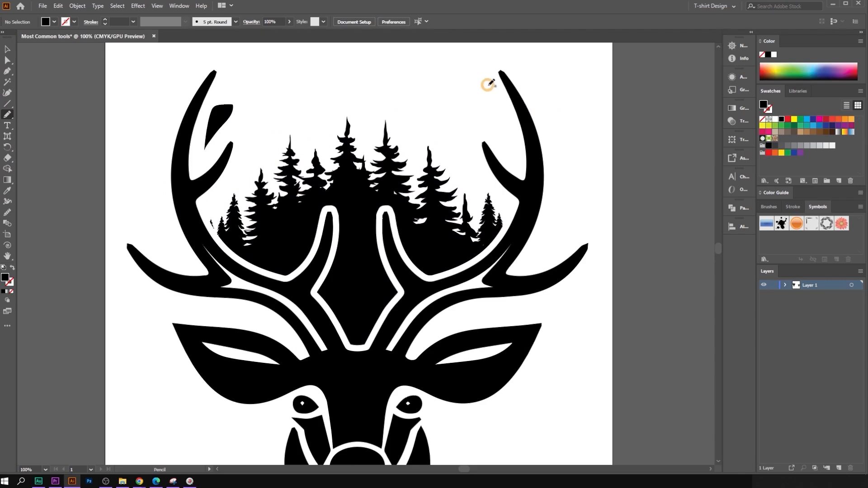
{"action": "mouse_move", "coordinate": [488, 85]}
{"action": "left_mouse_down"}
{"action": "mouse_move", "coordinate": [523, 159]}
{"action": "mouse_move", "coordinate": [491, 111]}
{"action": "mouse_move", "coordinate": [449, 88]}
{"action": "mouse_move", "coordinate": [486, 83]}
{"action": "left_mouse_up"}
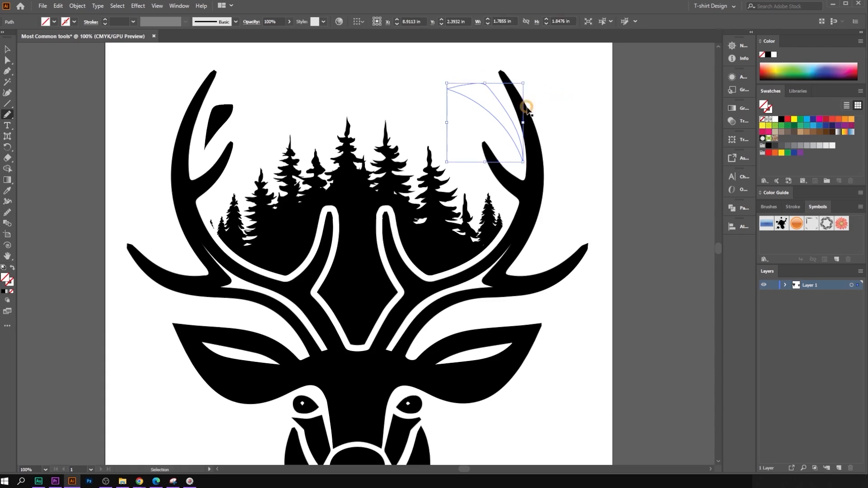
{"action": "key", "text": "ctrl+z"}
{"action": "key", "text": "ctrl+z"}
{"action": "scroll", "coordinate": [301, 150], "scroll_direction": "down", "scroll_amount": 2}
{"action": "key", "text": "ctrl+z"}
{"action": "scroll", "coordinate": [255, 272], "scroll_direction": "up", "scroll_amount": 1}
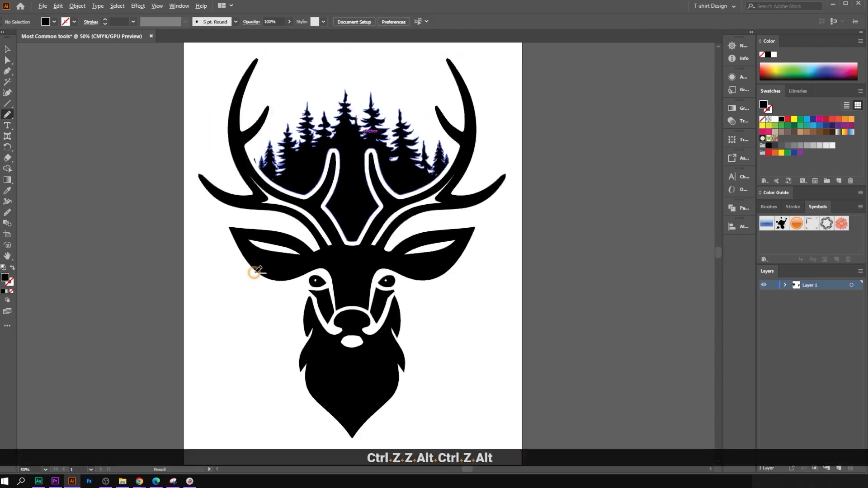
- Cover the white mouth spot with a closed Pencil shape about 1.03 by 0.79 in and fill it with the deer's black using the Eyedropper
{"action": "scroll", "coordinate": [255, 272], "scroll_direction": "up", "scroll_amount": 1}
{"action": "scroll", "coordinate": [203, 237], "scroll_direction": "up", "scroll_amount": 1}
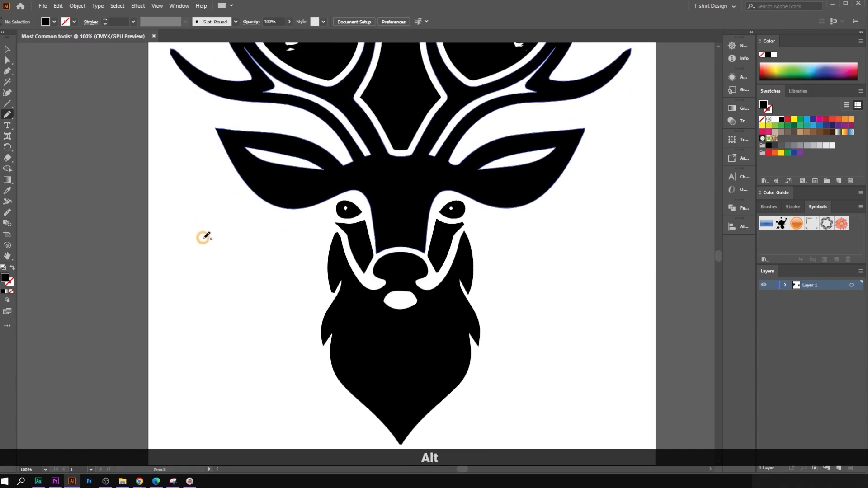
{"action": "scroll", "coordinate": [203, 237], "scroll_direction": "down", "scroll_amount": 3}
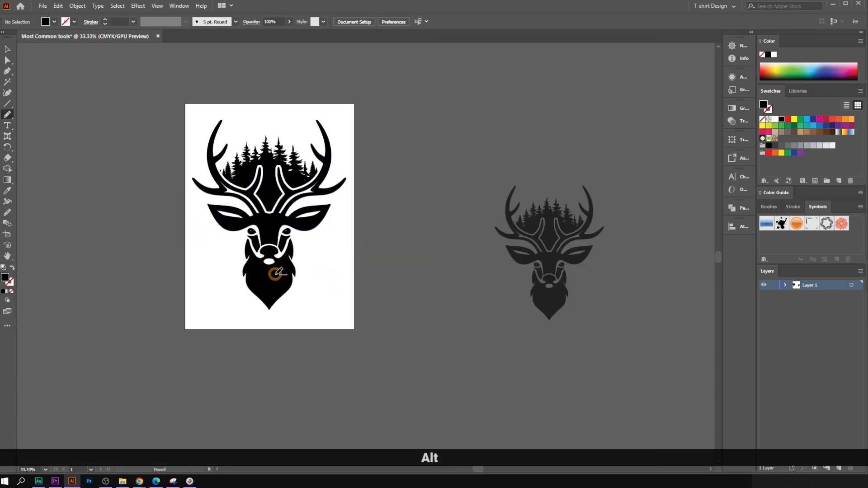
{"action": "scroll", "coordinate": [275, 274], "scroll_direction": "up", "scroll_amount": 4}
{"action": "scroll", "coordinate": [251, 199], "scroll_direction": "up", "scroll_amount": 2}
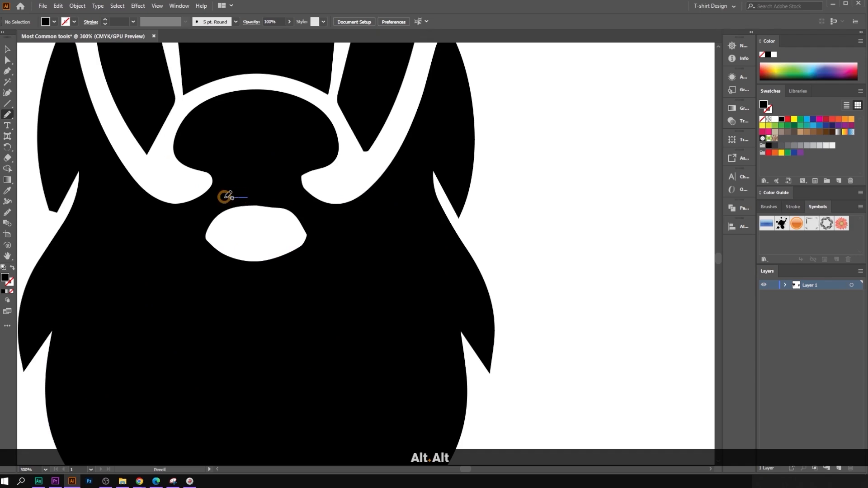
{"action": "mouse_move", "coordinate": [228, 197]}
{"action": "left_mouse_down"}
{"action": "mouse_move", "coordinate": [193, 243]}
{"action": "mouse_move", "coordinate": [218, 292]}
{"action": "mouse_move", "coordinate": [306, 286]}
{"action": "mouse_move", "coordinate": [322, 262]}
{"action": "mouse_move", "coordinate": [319, 234]}
{"action": "mouse_move", "coordinate": [304, 212]}
{"action": "mouse_move", "coordinate": [253, 193]}
{"action": "left_mouse_up"}
{"action": "left_click", "coordinate": [7, 190]}
{"action": "left_click", "coordinate": [246, 333]}
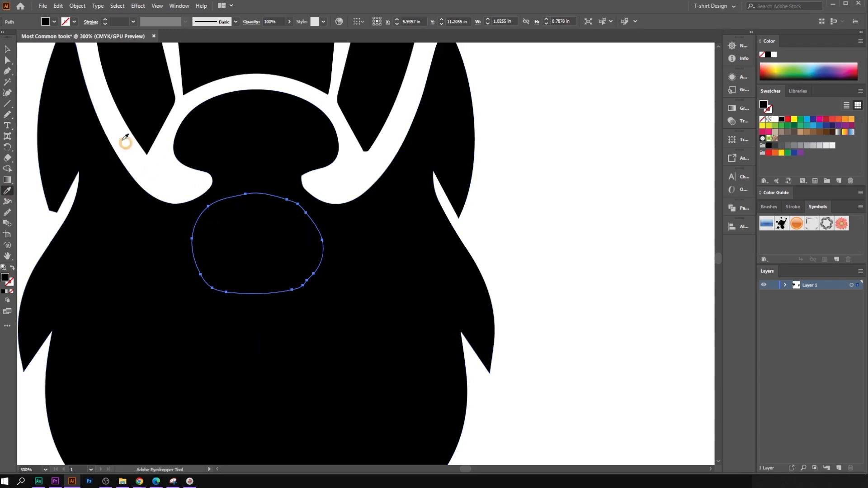
- Deselect the mouth patch to view the whole face, and undo the patch drawn over the mouth
{"action": "key", "text": "v"}
{"action": "right_click", "coordinate": [290, 276]}
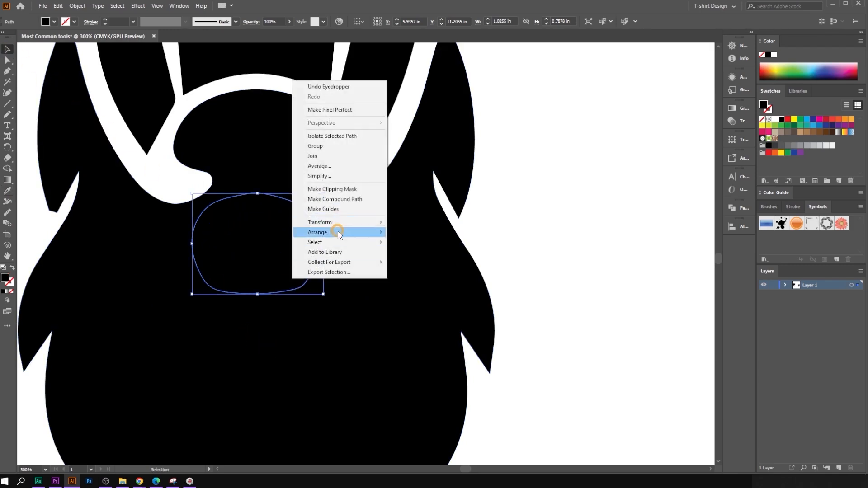
{"action": "mouse_move", "coordinate": [338, 232]}
{"action": "left_click", "coordinate": [461, 265]}
{"action": "scroll", "coordinate": [504, 286], "scroll_direction": "down", "scroll_amount": 3}
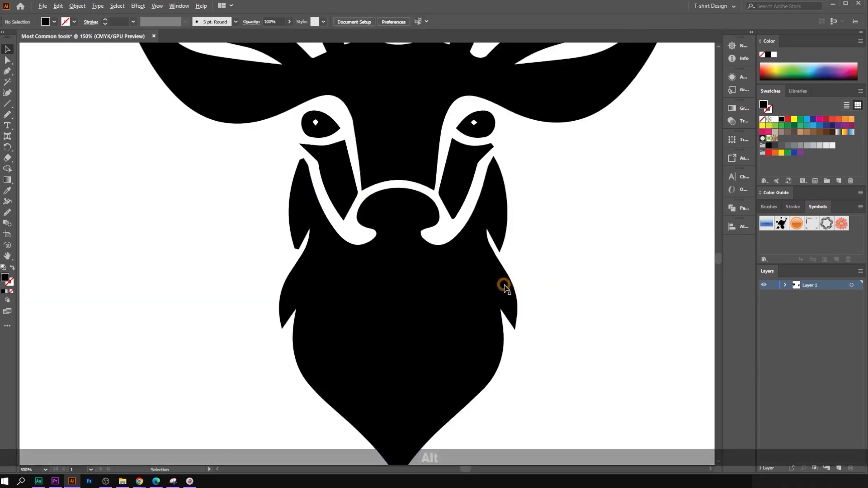
{"action": "scroll", "coordinate": [453, 278], "scroll_direction": "down", "scroll_amount": 2}
{"action": "scroll", "coordinate": [472, 278], "scroll_direction": "down", "scroll_amount": 2}
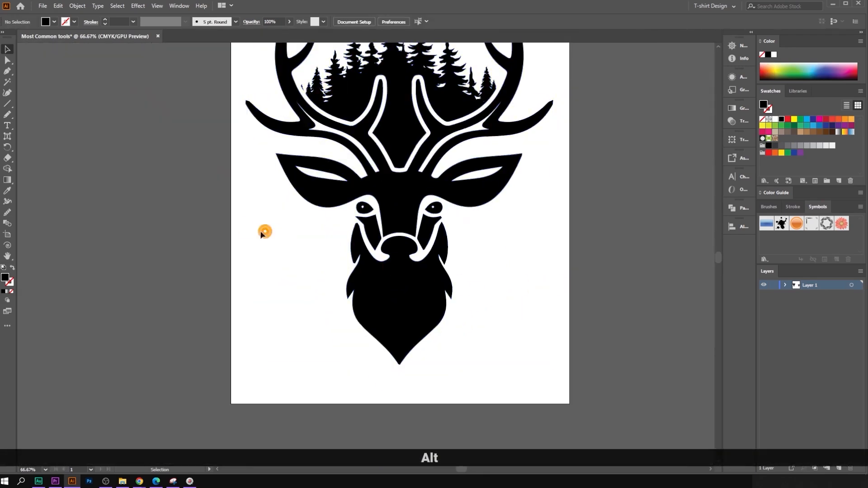
{"action": "key", "text": "ctrl+z"}
{"action": "key", "text": "ctrl+z"}
{"action": "key", "text": "ctrl+z"}
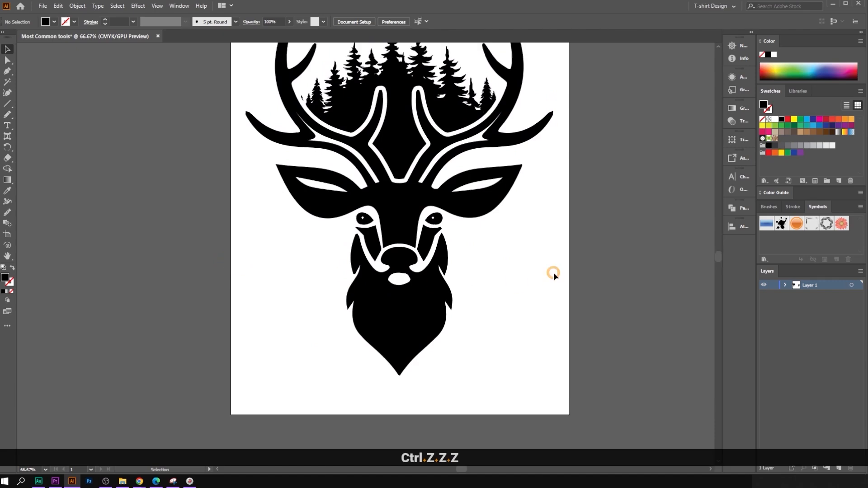
{"action": "left_click", "coordinate": [8, 115]}
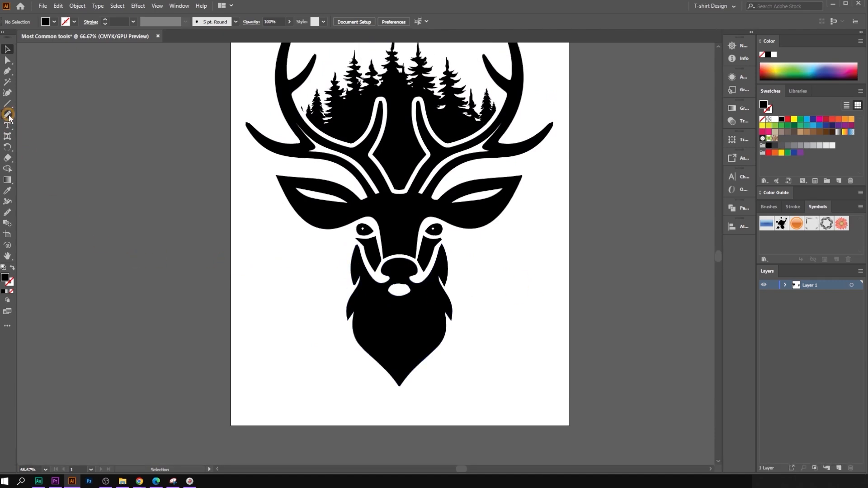
{"action": "scroll", "coordinate": [362, 213], "scroll_direction": "down", "scroll_amount": 1}
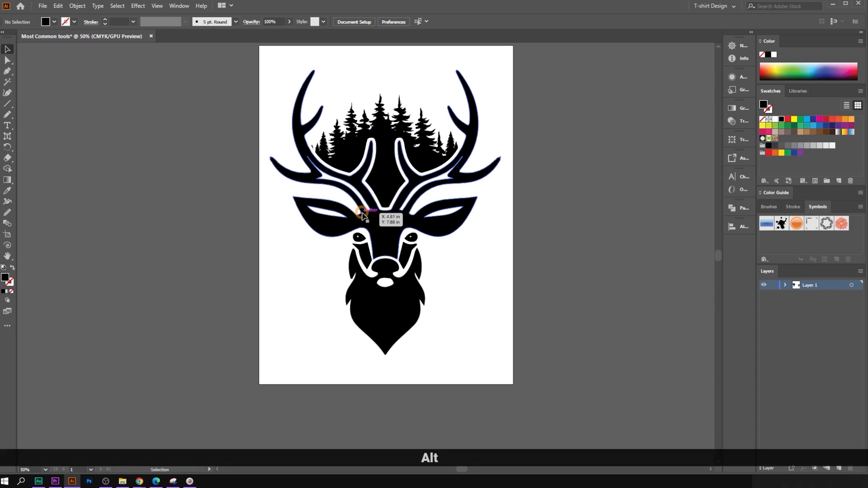
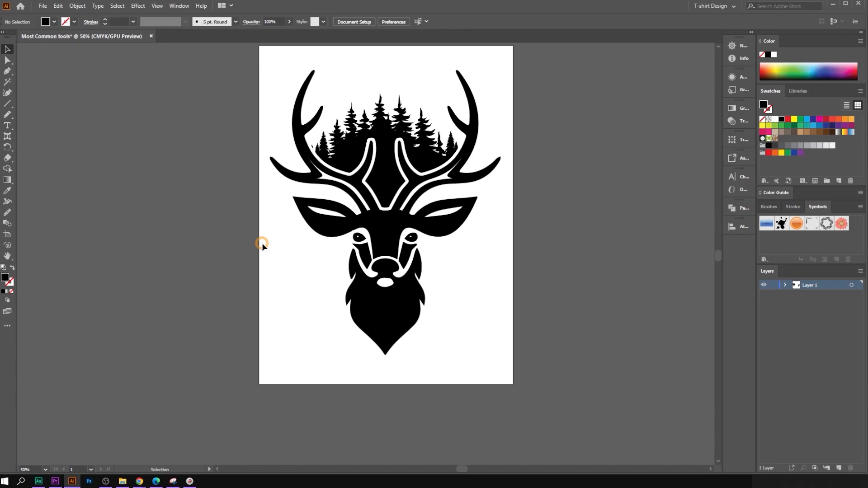
{"action": "right_click", "coordinate": [200, 221]}
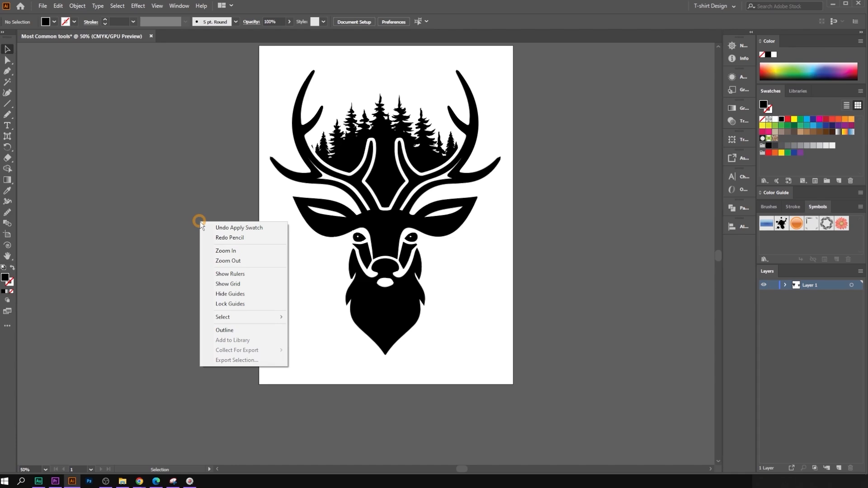
{"action": "left_click", "coordinate": [188, 170]}
{"action": "scroll", "coordinate": [165, 173], "scroll_direction": "up", "scroll_amount": 1}
- Show the document grid, examine the deer's symmetry against it up close, and hide the grid again
{"action": "right_click", "coordinate": [163, 173]}
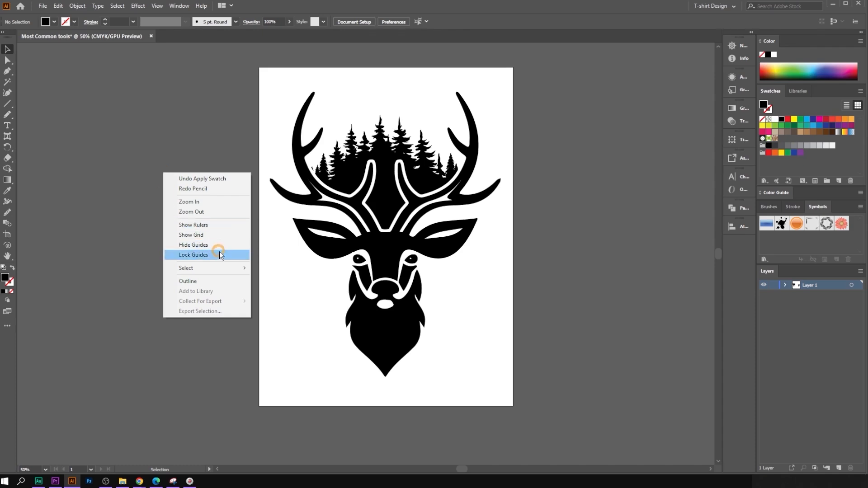
{"action": "left_click", "coordinate": [202, 235]}
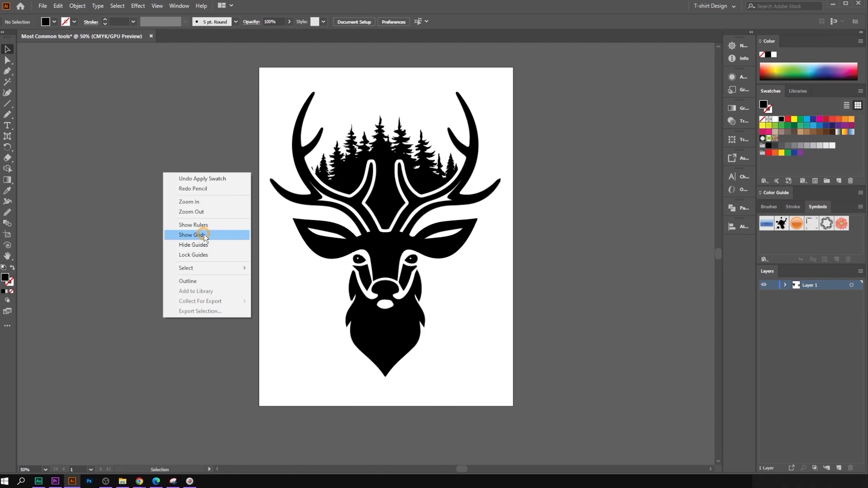
{"action": "left_click", "coordinate": [204, 235]}
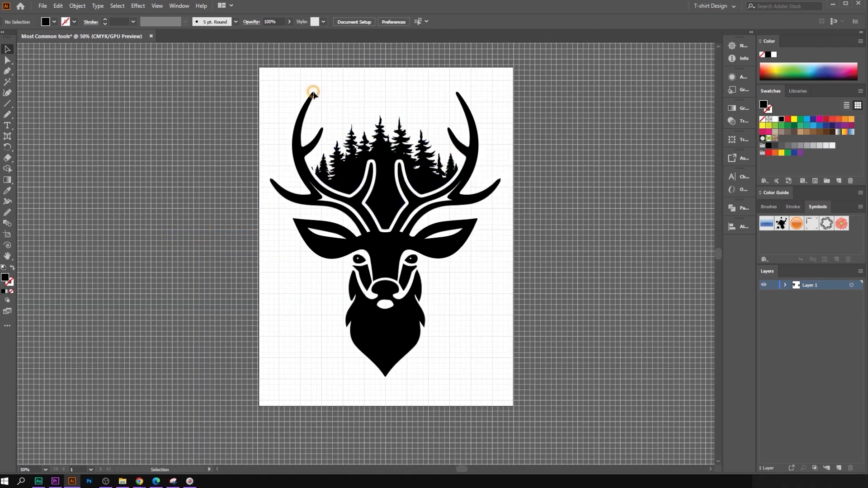
{"action": "scroll", "coordinate": [329, 188], "scroll_direction": "up", "scroll_amount": 2}
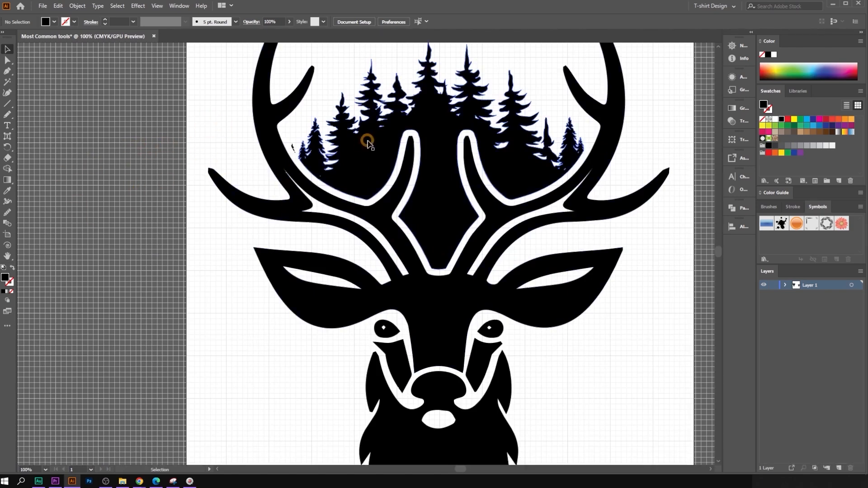
{"action": "right_click", "coordinate": [70, 155]}
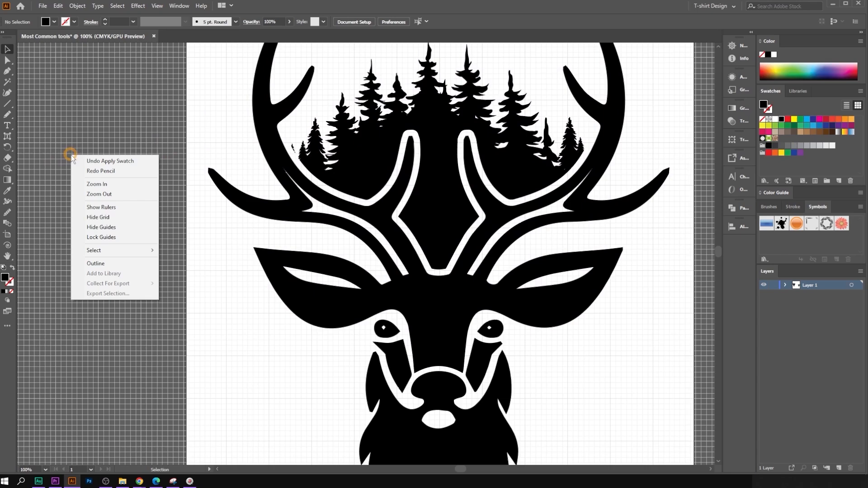
{"action": "left_click", "coordinate": [116, 216]}
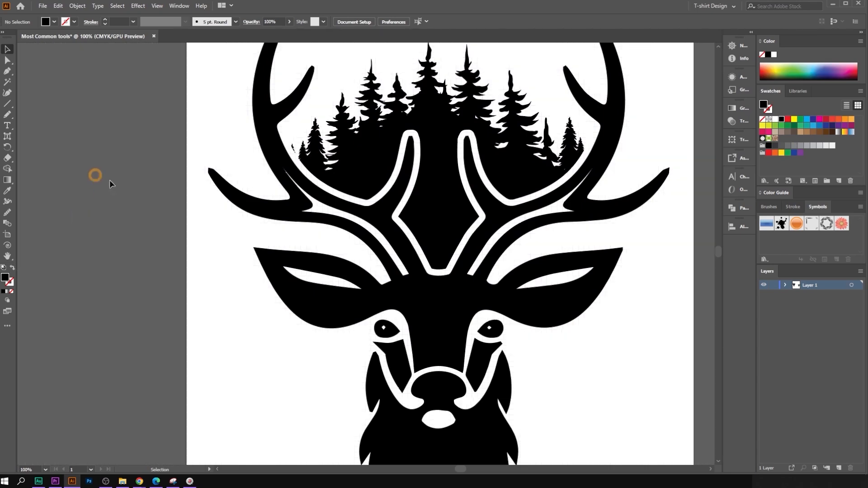
{"action": "scroll", "coordinate": [220, 199], "scroll_direction": "down", "scroll_amount": 1}
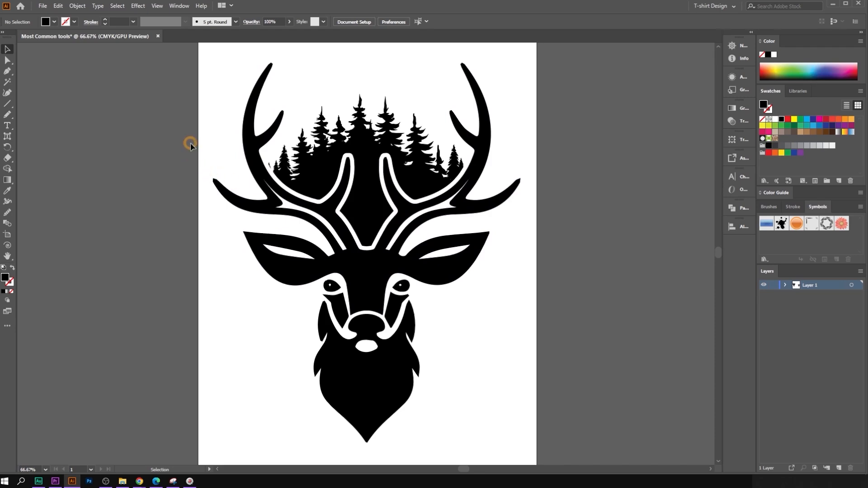
{"action": "left_click_drag", "start_coordinate": [191, 143], "coordinate": [216, 301]}
{"action": "left_click", "coordinate": [581, 180]}
{"action": "scroll", "coordinate": [504, 243], "scroll_direction": "down", "scroll_amount": 1}
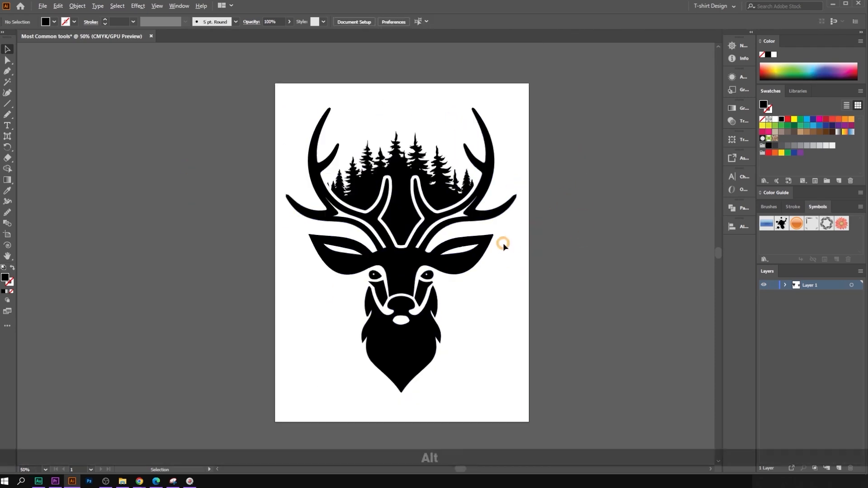
{"action": "left_click_drag", "start_coordinate": [539, 254], "coordinate": [516, 245]}
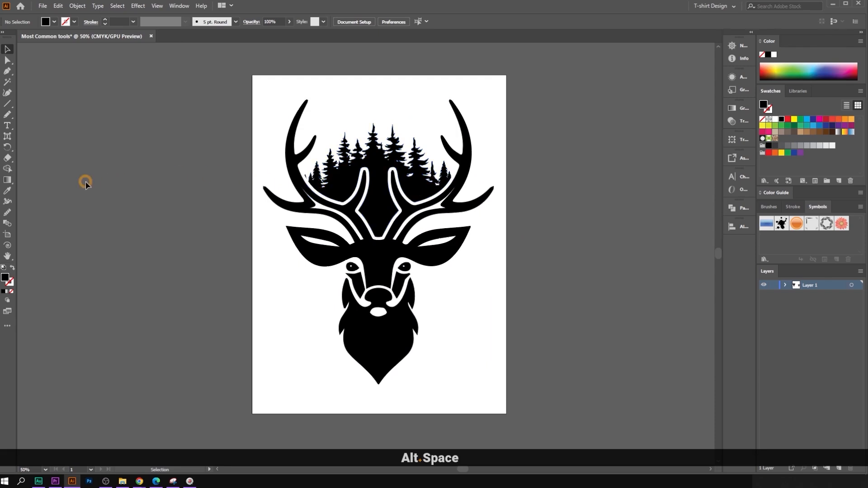
- Show the rulers and place a vertical guide at the left antler's tip (about 0.44 in) and a horizontal guide about 0.65 in below the artboard's top
{"action": "key", "text": "ctrl"}
{"action": "key", "text": "ctrl+r"}
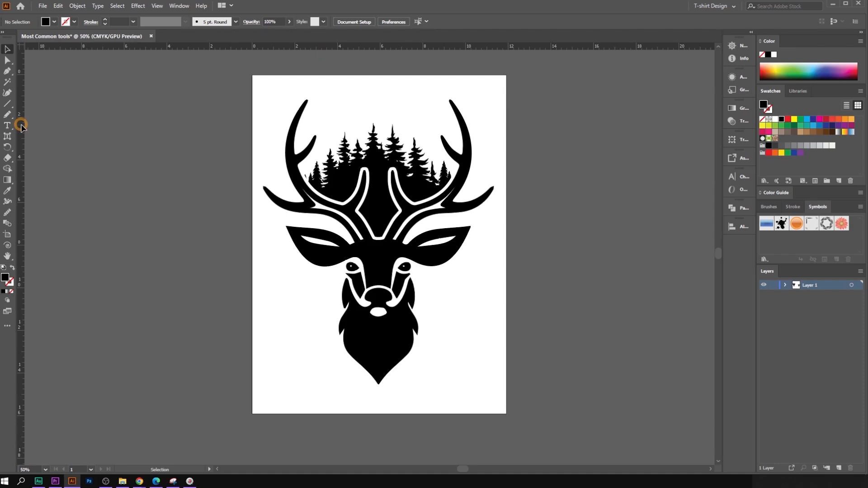
{"action": "left_click_drag", "start_coordinate": [20, 126], "coordinate": [263, 189]}
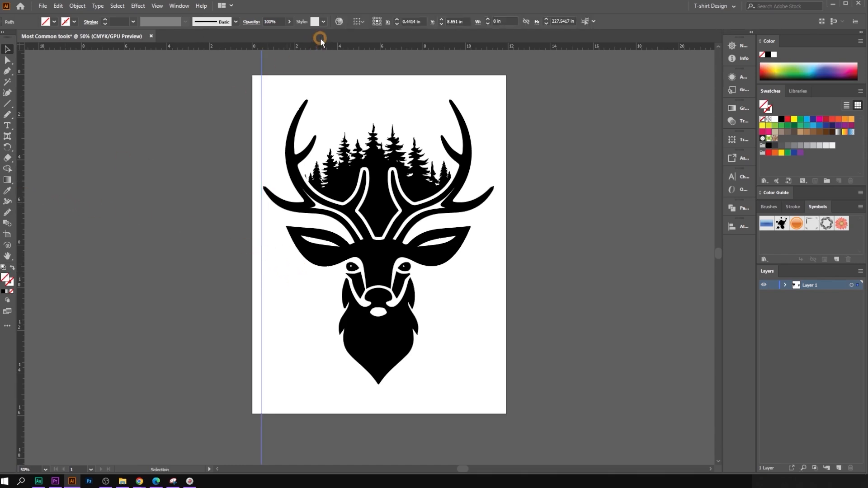
{"action": "left_click_drag", "start_coordinate": [320, 46], "coordinate": [324, 89]}
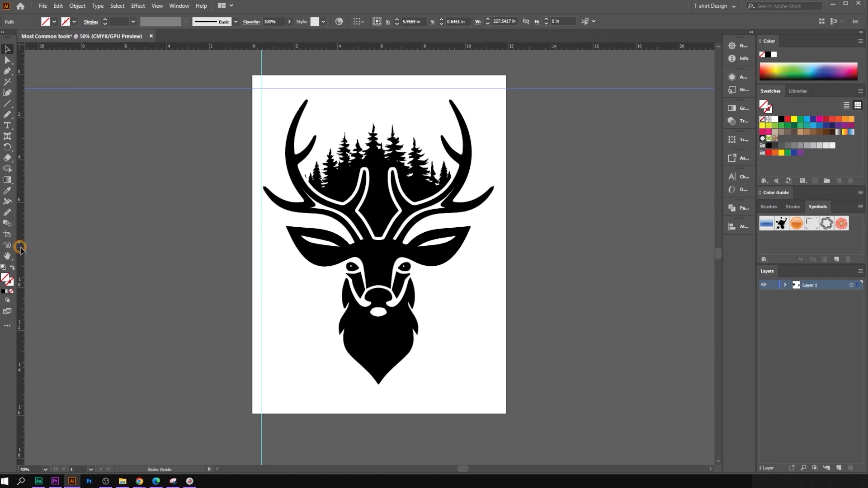
- Place a vertical guide at the right antler's tip, about 11.31 in, and a horizontal guide below the deer's beard at about 15.45 in
{"action": "left_click_drag", "start_coordinate": [20, 250], "coordinate": [495, 255]}
{"action": "left_click", "coordinate": [495, 199]}
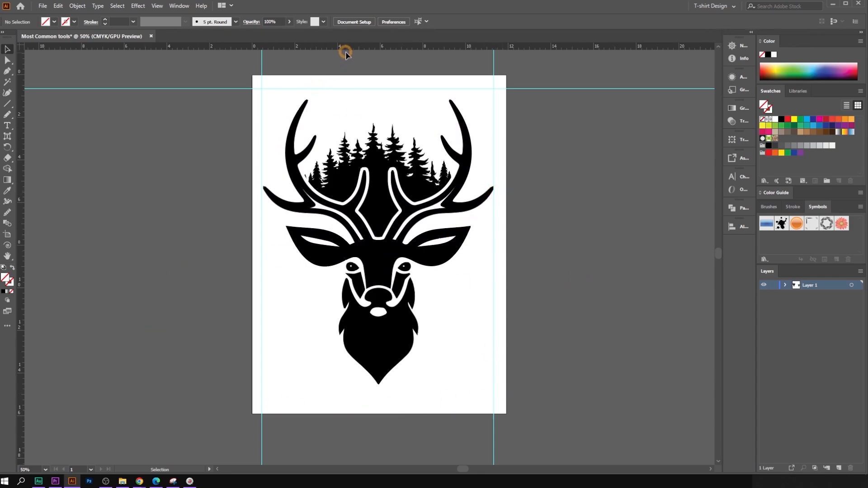
{"action": "left_click_drag", "start_coordinate": [346, 48], "coordinate": [377, 405]}
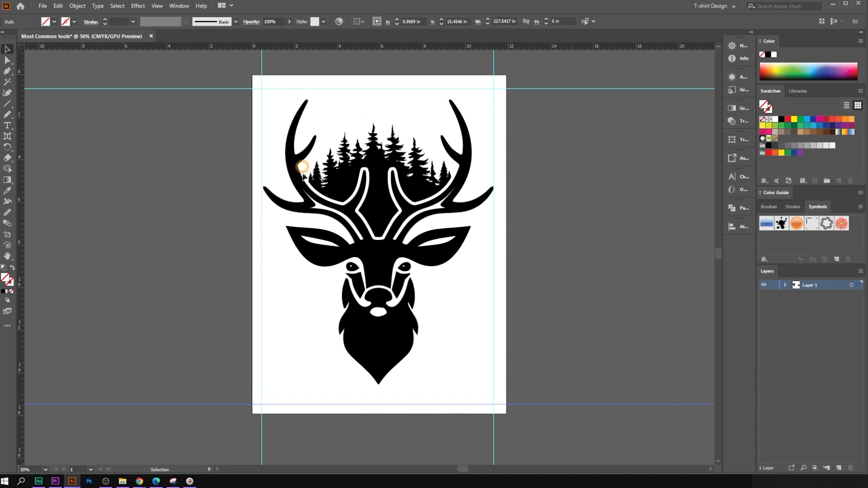
{"action": "left_click", "coordinate": [563, 201]}
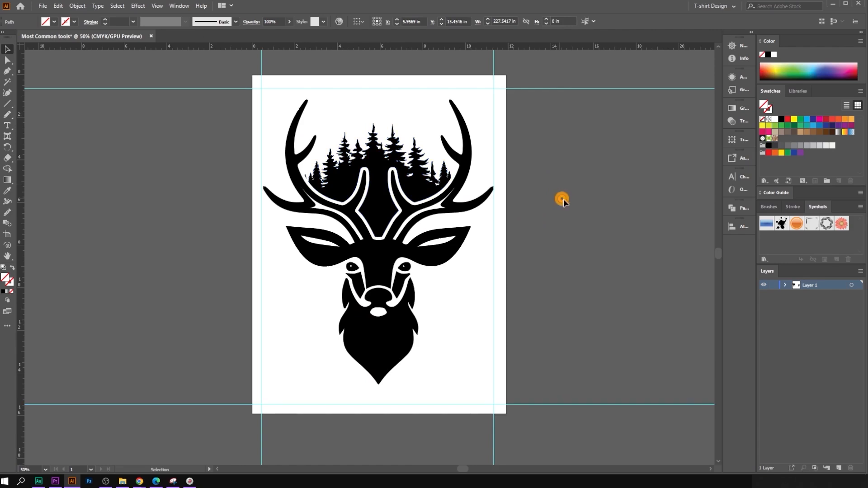
{"action": "left_click_drag", "start_coordinate": [563, 205], "coordinate": [559, 202]}
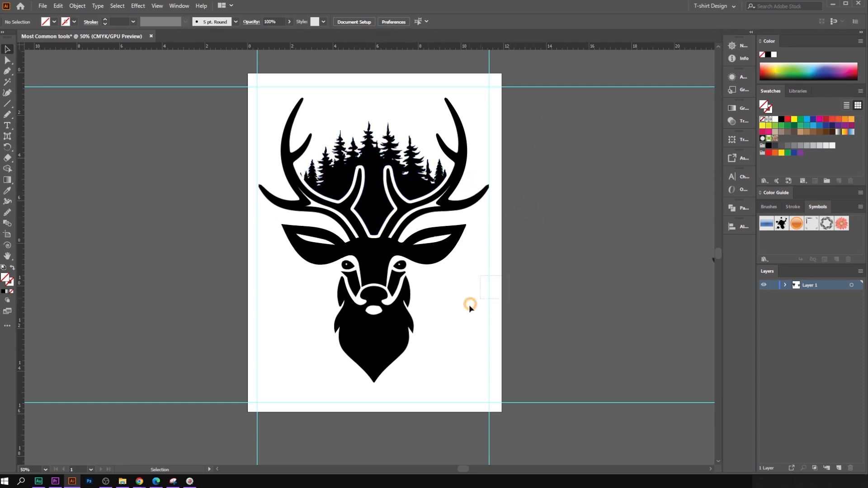
- Move the vertical guide at the right antler's tip outward, undo the move, and lock the guides
{"action": "scroll", "coordinate": [501, 190], "scroll_direction": "up", "scroll_amount": 2}
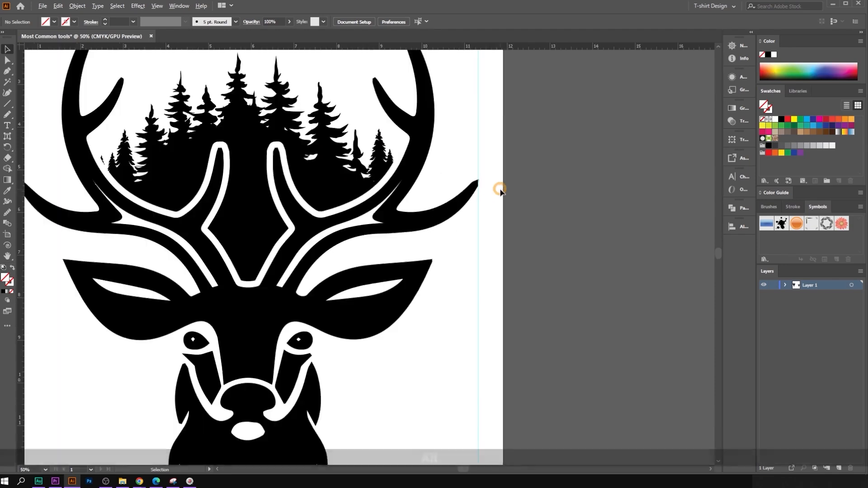
{"action": "left_click_drag", "start_coordinate": [478, 193], "coordinate": [520, 199]}
{"action": "key", "text": "ctrl+z"}
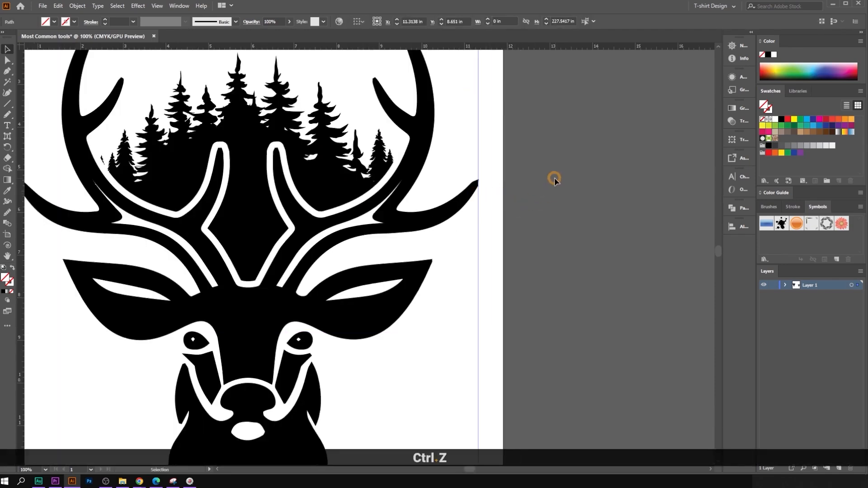
{"action": "right_click", "coordinate": [553, 167]}
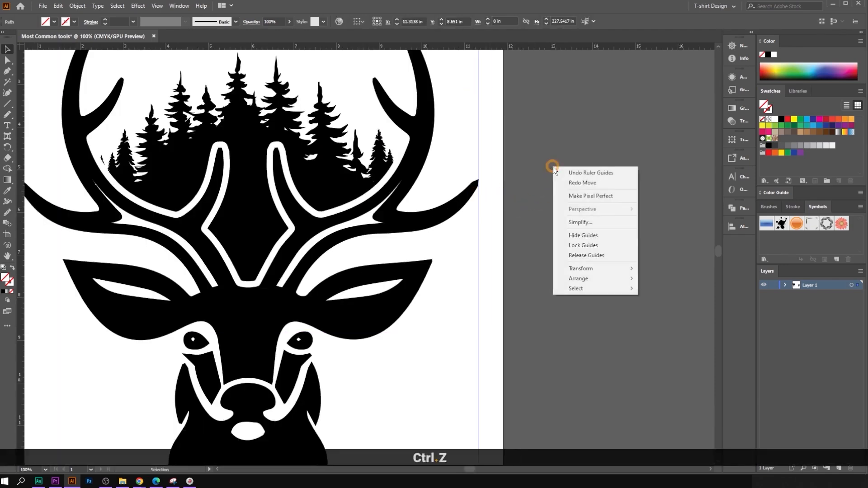
{"action": "left_click", "coordinate": [598, 245]}
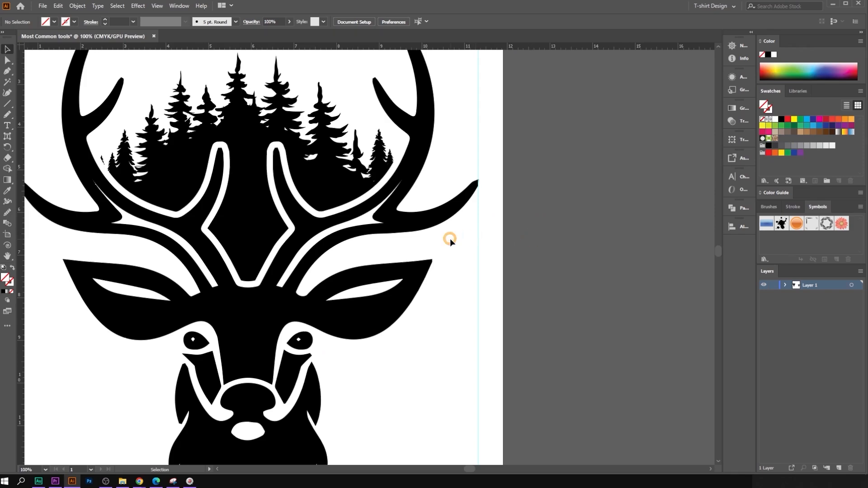
- Move the deer artwork on the artboard with the guides locked, and undo the move
{"action": "left_click", "coordinate": [335, 176]}
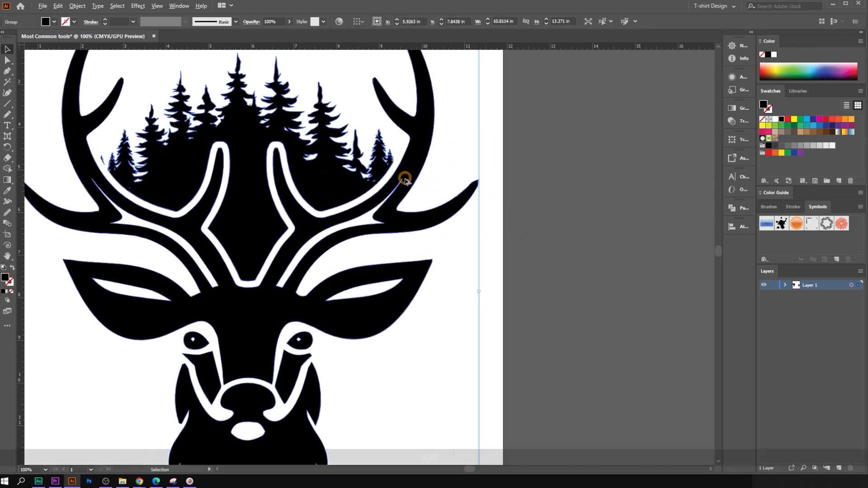
{"action": "scroll", "coordinate": [405, 180], "scroll_direction": "down", "scroll_amount": 2}
{"action": "left_click_drag", "start_coordinate": [393, 176], "coordinate": [334, 185]}
{"action": "key", "text": "ctrl+z"}
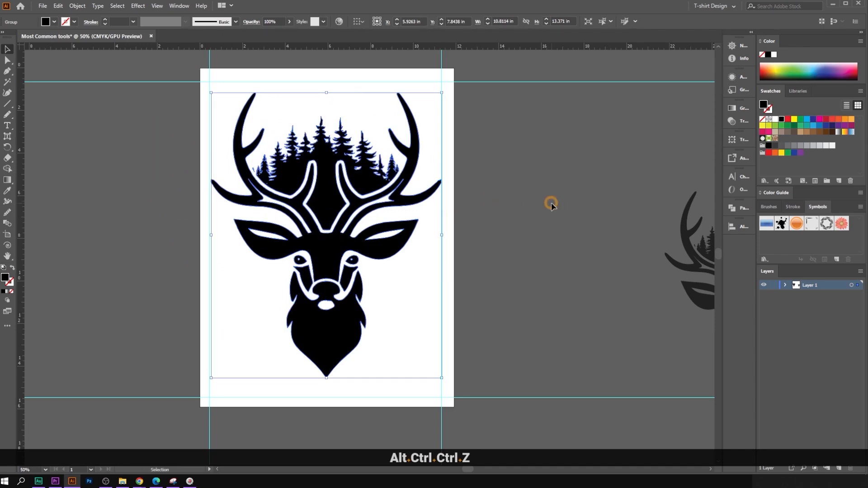
- Hide the guides around the deer and show them again
{"action": "left_click", "coordinate": [500, 200]}
{"action": "right_click", "coordinate": [498, 193]}
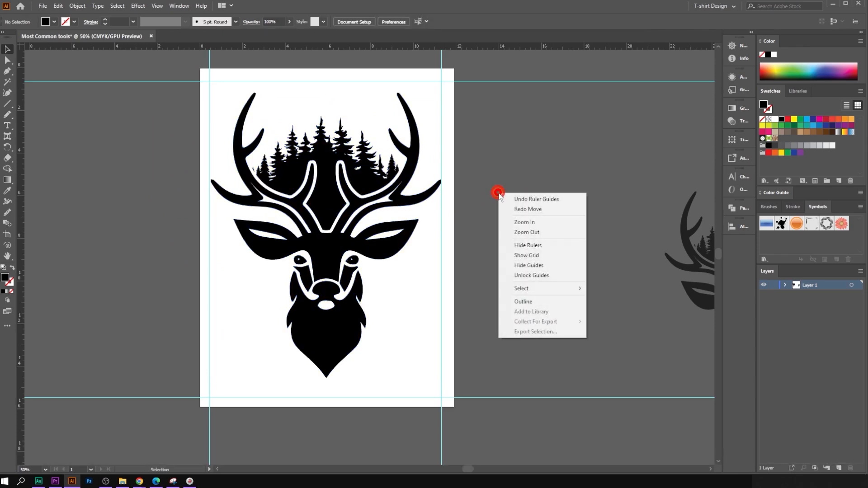
{"action": "left_click", "coordinate": [547, 267]}
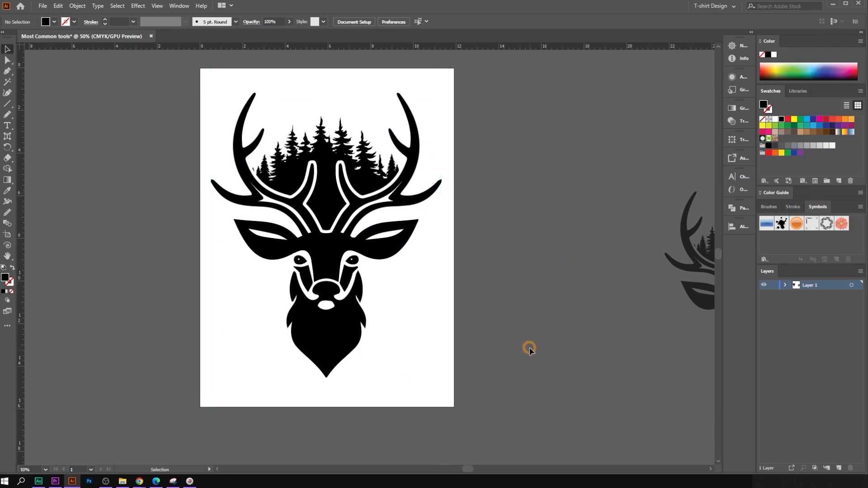
{"action": "scroll", "coordinate": [529, 348], "scroll_direction": "up", "scroll_amount": 3}
{"action": "scroll", "coordinate": [516, 240], "scroll_direction": "down", "scroll_amount": 1}
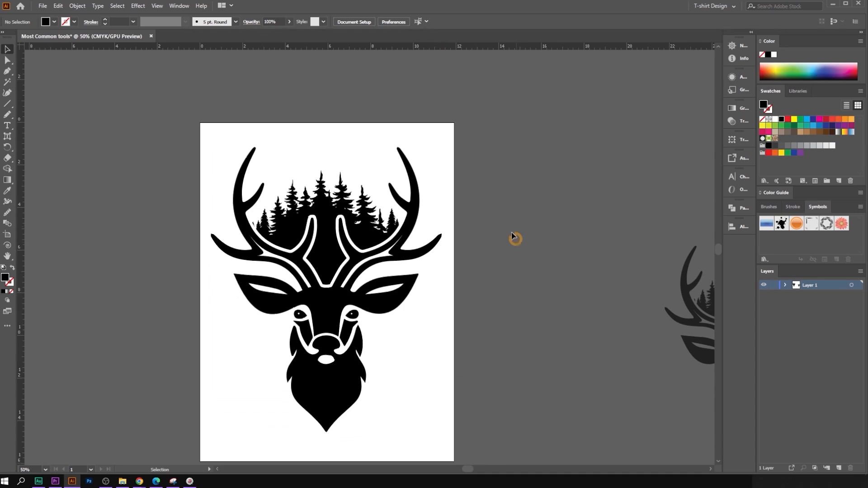
{"action": "right_click", "coordinate": [508, 227]}
{"action": "left_click", "coordinate": [559, 301]}
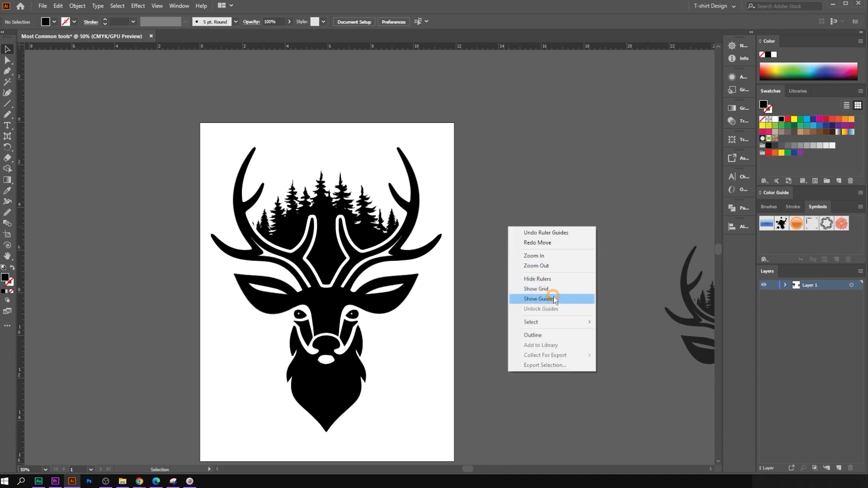
- Unlock and delete all four guides around the deer, and hide the rulers
{"action": "right_click", "coordinate": [528, 224]}
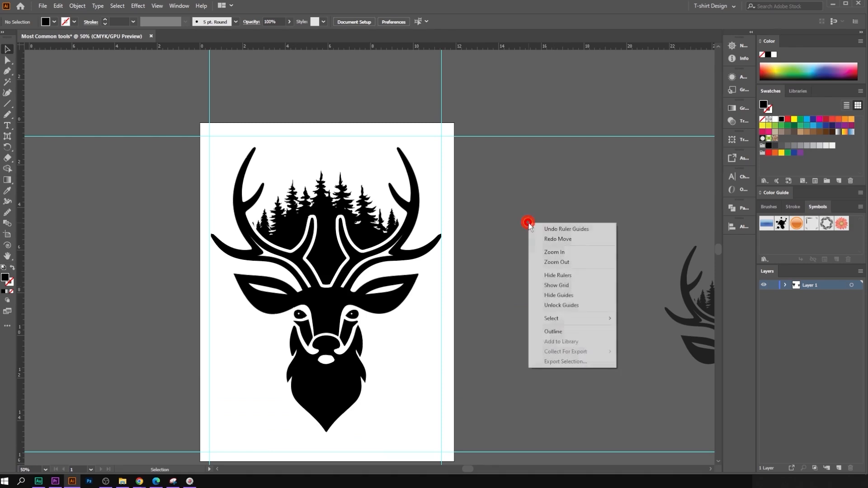
{"action": "left_click", "coordinate": [562, 284]}
{"action": "scroll", "coordinate": [407, 283], "scroll_direction": "down", "scroll_amount": 2, "text": "alt"}
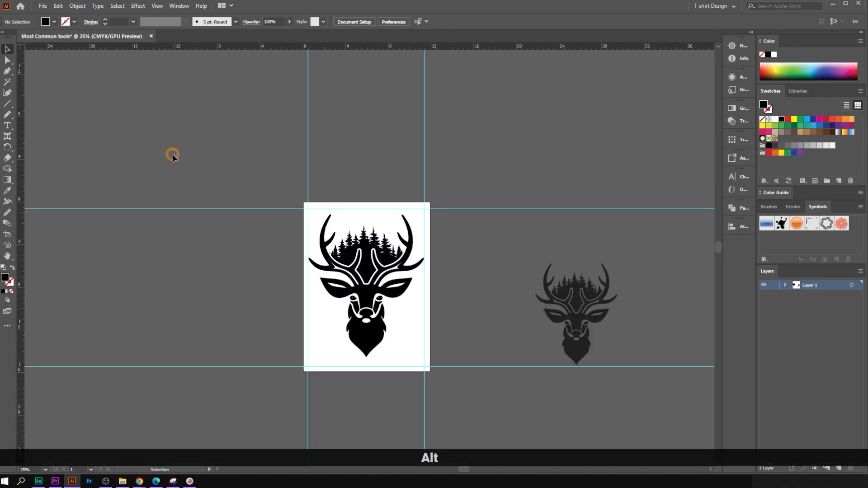
{"action": "left_click_drag", "start_coordinate": [324, 199], "coordinate": [322, 202]}
{"action": "key", "text": "Delete"}
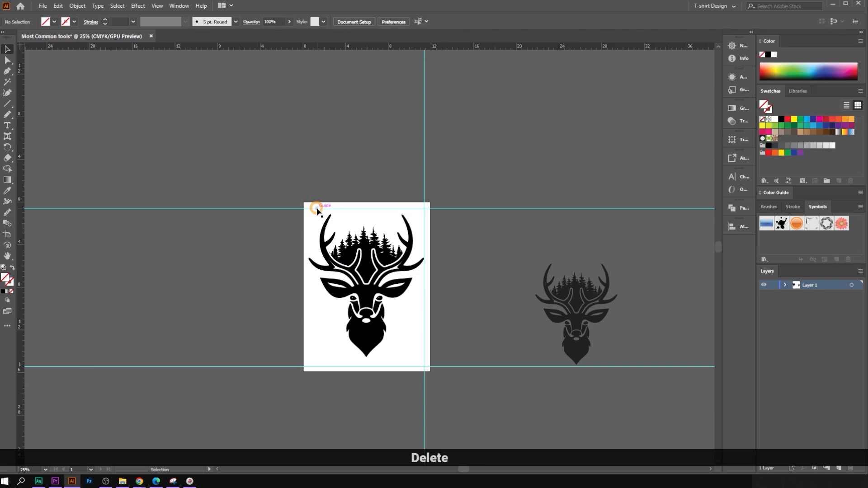
{"action": "left_click_drag", "start_coordinate": [79, 131], "coordinate": [182, 428]}
{"action": "key", "text": "Delete"}
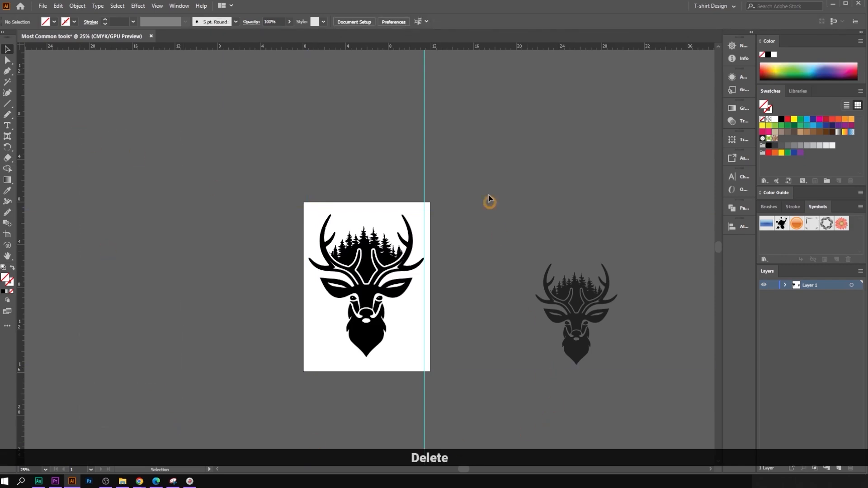
{"action": "left_click_drag", "start_coordinate": [490, 200], "coordinate": [369, 159]}
{"action": "key", "text": "Delete"}
{"action": "scroll", "coordinate": [432, 234], "scroll_direction": "up", "scroll_amount": 1, "text": "alt"}
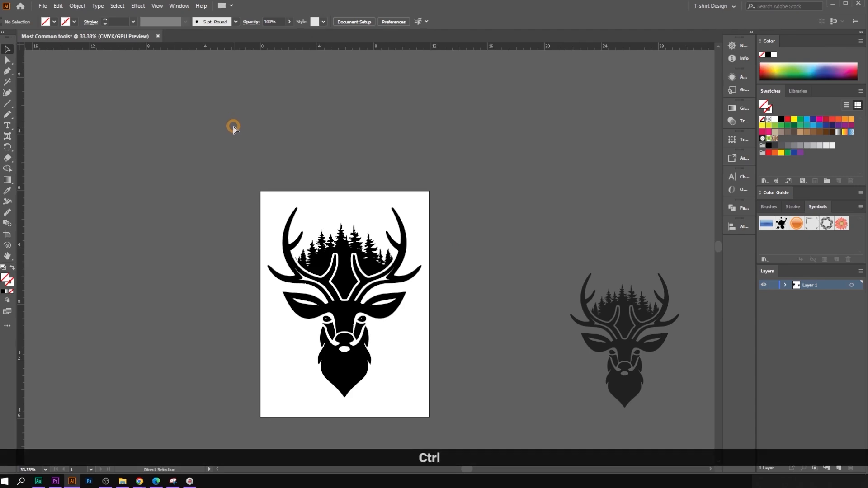
{"action": "key", "text": "ctrl+r"}
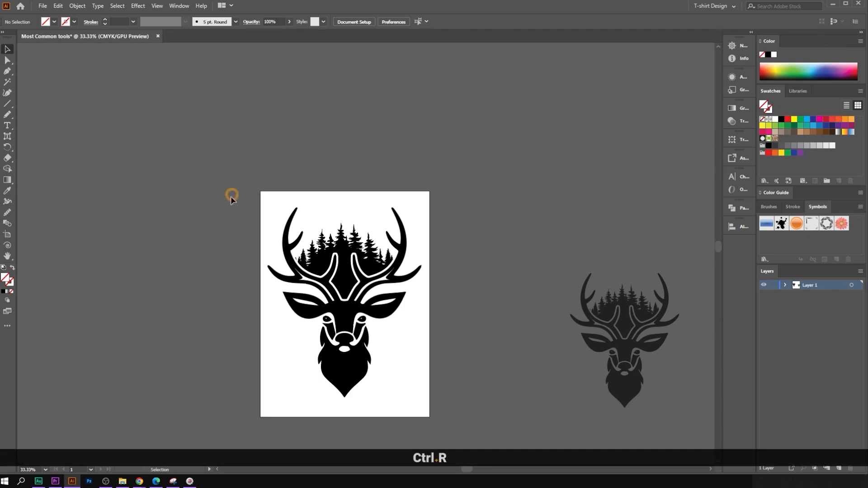
{"action": "scroll", "coordinate": [231, 195], "scroll_direction": "down", "scroll_amount": 1}
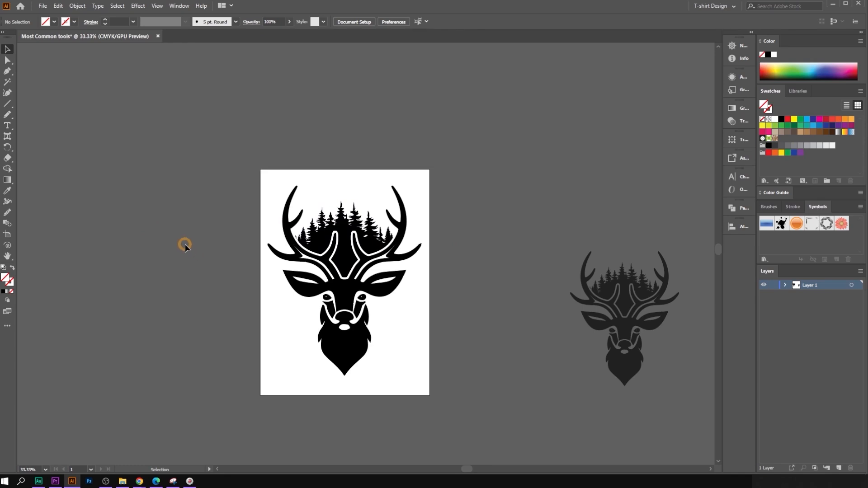
- Draw a rectangle about 4.12 by 4.95 in beside the artboard, to the left of the deer, and fill it with red
{"action": "key", "text": "alt"}
{"action": "left_click", "coordinate": [8, 103]}
{"action": "left_click", "coordinate": [53, 104]}
{"action": "left_click_drag", "start_coordinate": [85, 135], "coordinate": [143, 205]}
{"action": "left_click", "coordinate": [5, 47]}
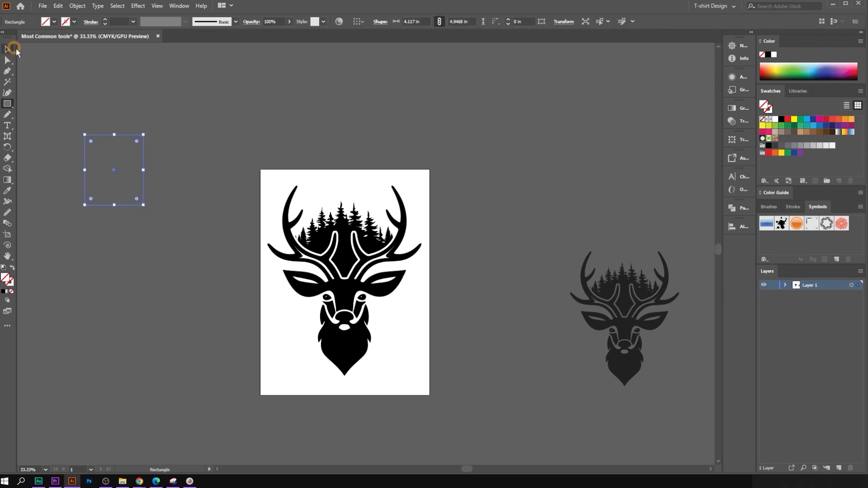
{"action": "left_click", "coordinate": [788, 119]}
- Duplicate the red rectangle diagonally into two overlapping copies, filling the front one dark blue and the middle one light blue
{"action": "scroll", "coordinate": [190, 154], "scroll_direction": "up", "scroll_amount": 1}
{"action": "left_click_drag", "start_coordinate": [101, 169], "coordinate": [178, 254]}
{"action": "left_click", "coordinate": [813, 119]}
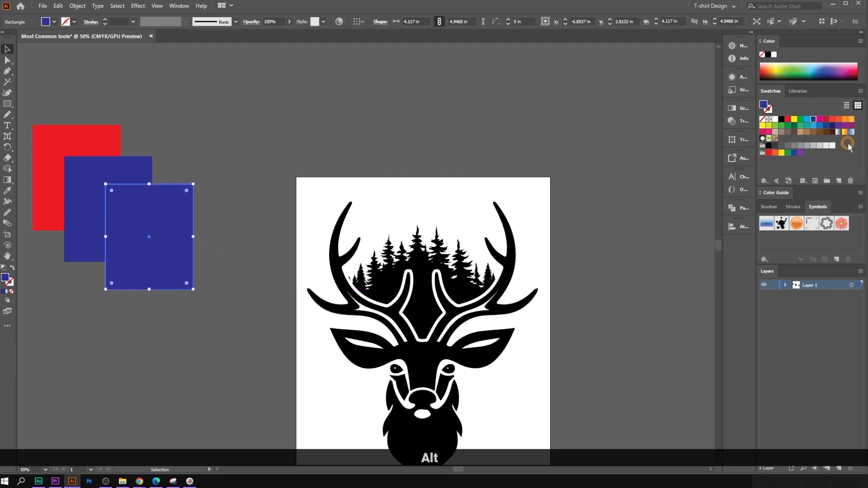
{"action": "left_click", "coordinate": [126, 183]}
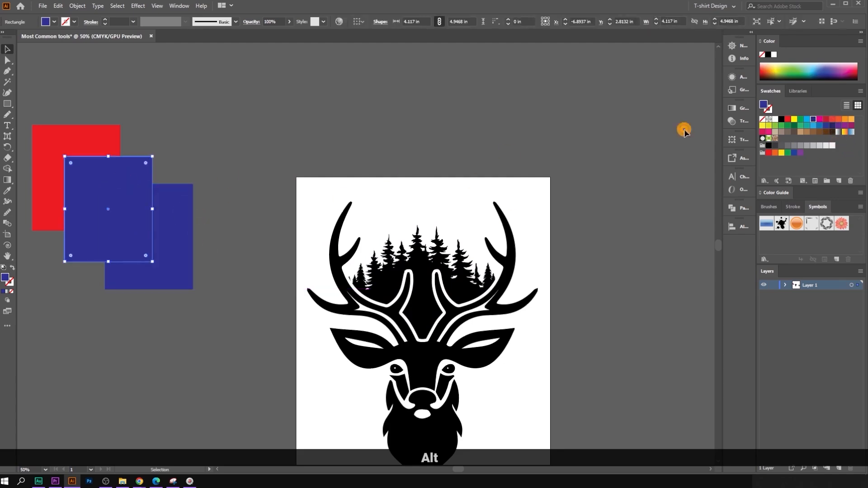
{"action": "left_click", "coordinate": [807, 120]}
- Duplicate the dark blue rectangle, delete the extra copy, and fill the remaining front rectangle with orange
{"action": "left_click_drag", "start_coordinate": [177, 247], "coordinate": [217, 282]}
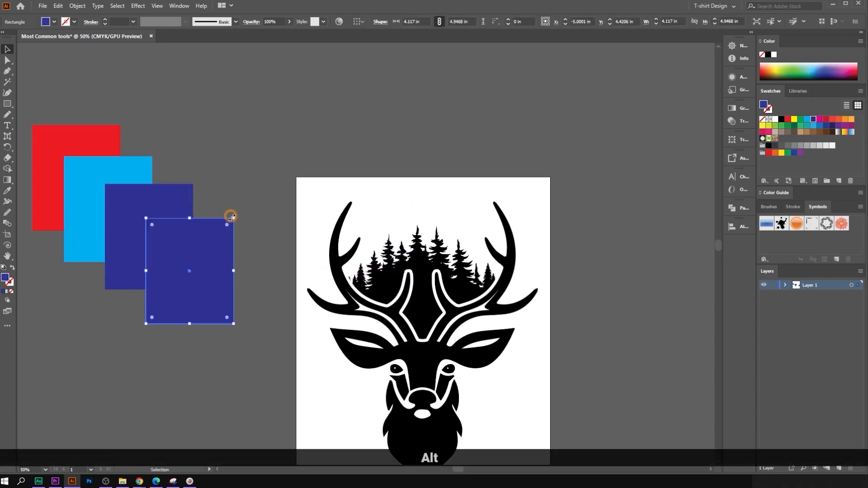
{"action": "key", "text": "Delete"}
{"action": "left_click", "coordinate": [153, 234]}
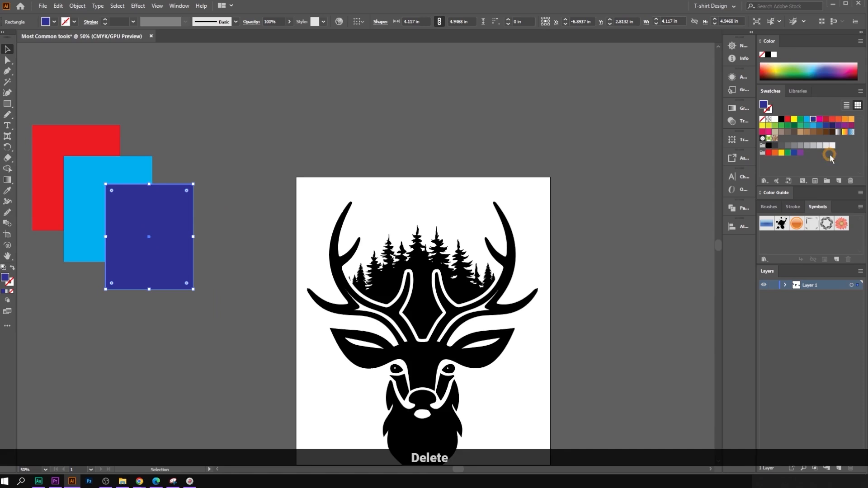
{"action": "left_click", "coordinate": [846, 119]}
{"action": "scroll", "coordinate": [223, 251], "scroll_direction": "down", "scroll_amount": 4}
{"action": "left_click", "coordinate": [260, 311]}
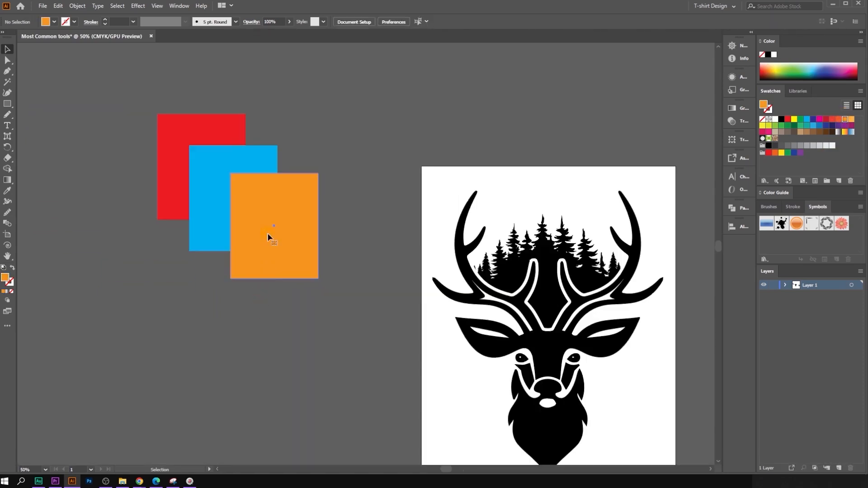
- Send the orange rectangle to the back of the stack, behind the red and light blue rectangles
{"action": "left_click", "coordinate": [267, 233]}
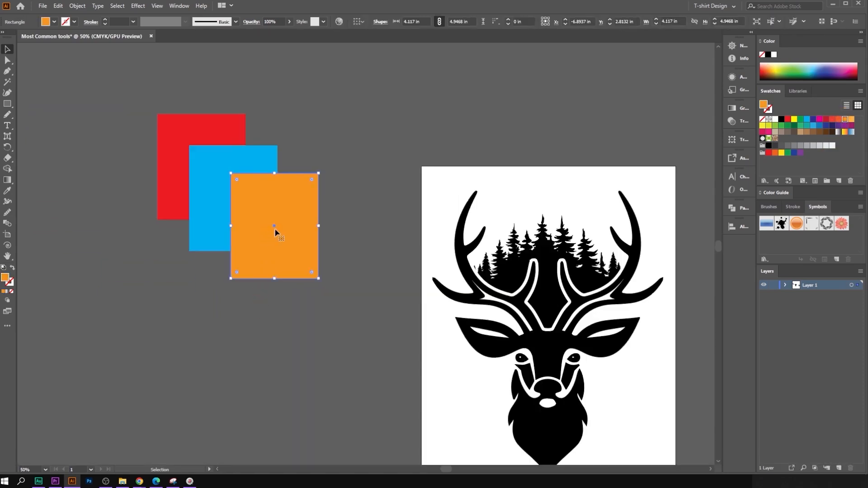
{"action": "right_click", "coordinate": [271, 186]}
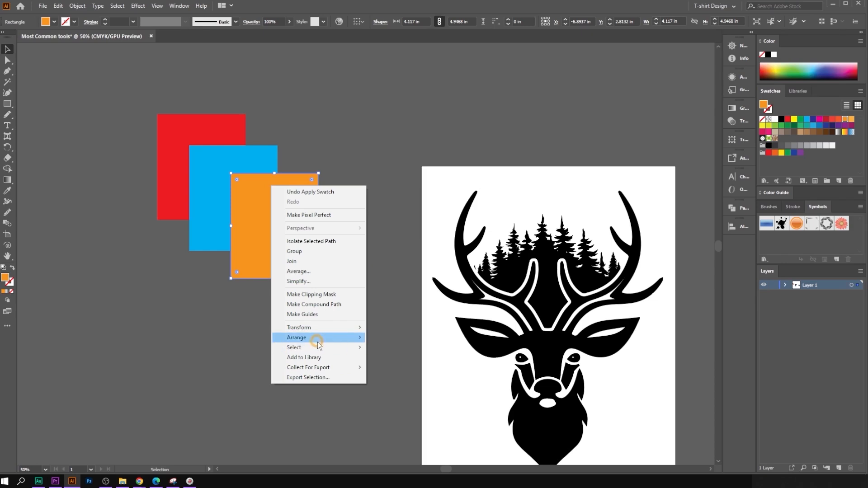
{"action": "mouse_move", "coordinate": [315, 343]}
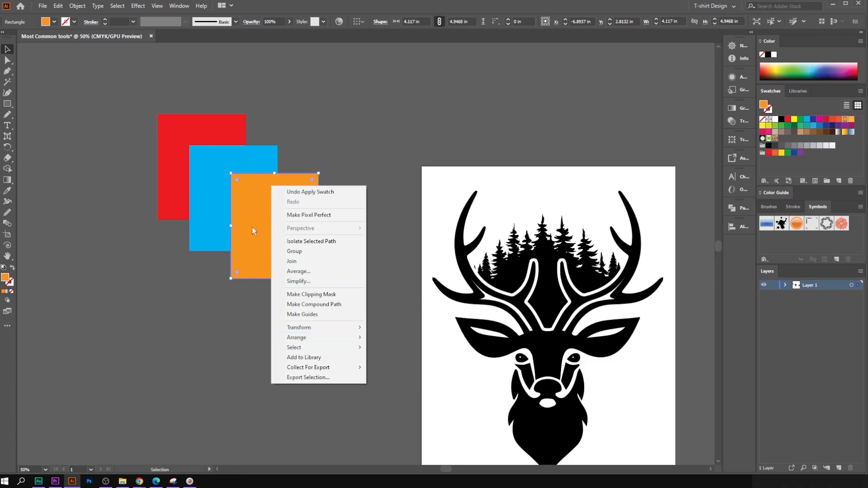
{"action": "left_click", "coordinate": [252, 222]}
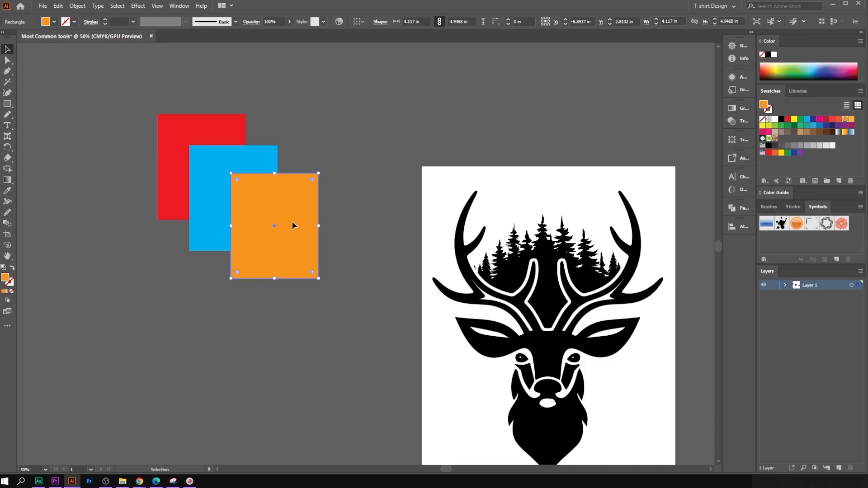
{"action": "right_click", "coordinate": [283, 207]}
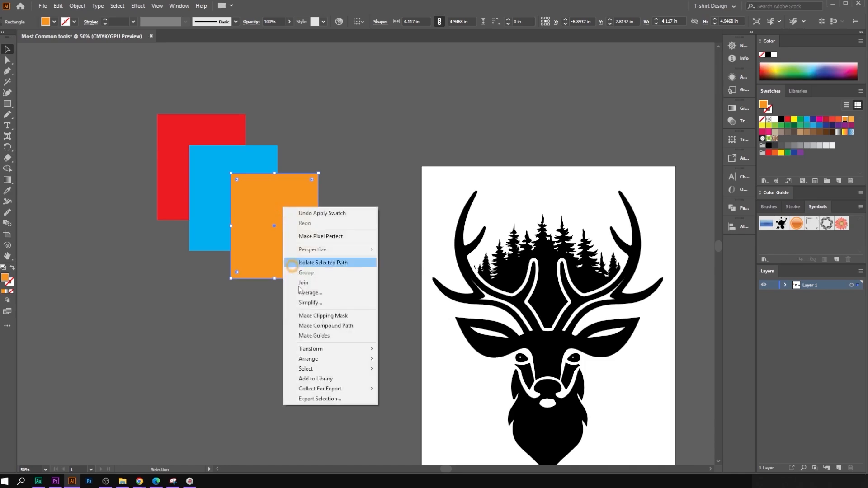
{"action": "mouse_move", "coordinate": [327, 359]}
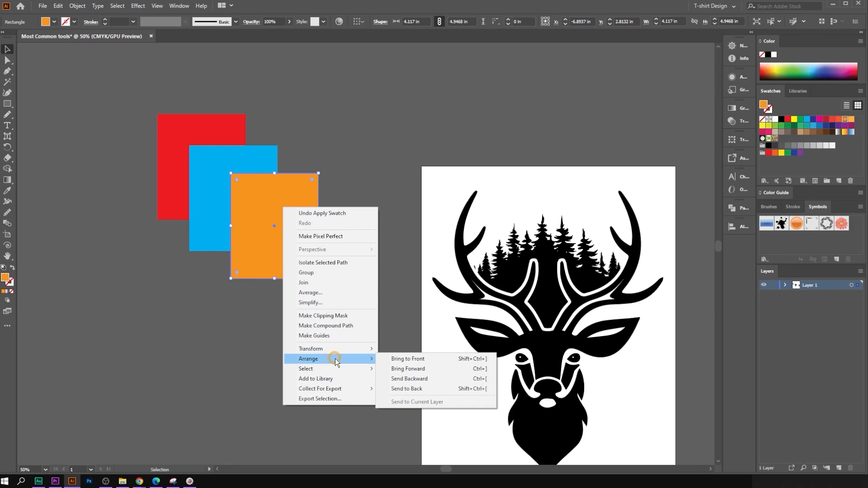
{"action": "left_click", "coordinate": [430, 389]}
{"action": "left_click", "coordinate": [351, 384]}
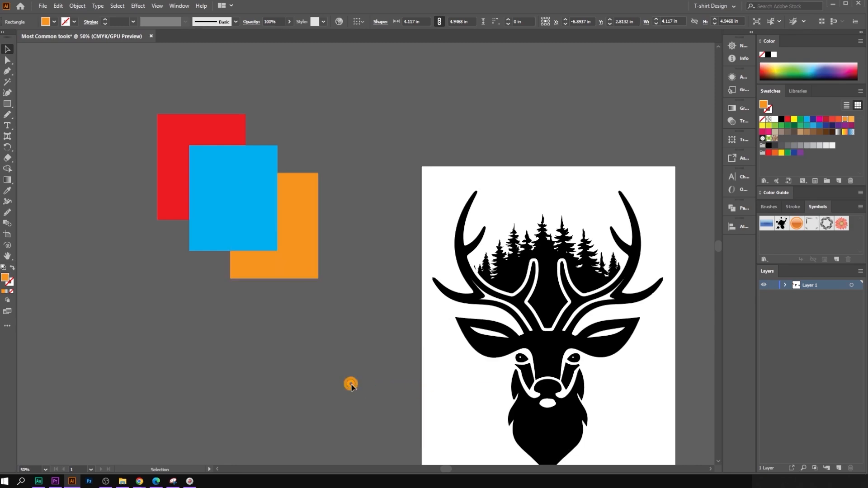
- Move the orange rectangle up and left behind the light blue one and enlarge it to about 4.66 by 5.87 in
{"action": "left_click", "coordinate": [299, 225]}
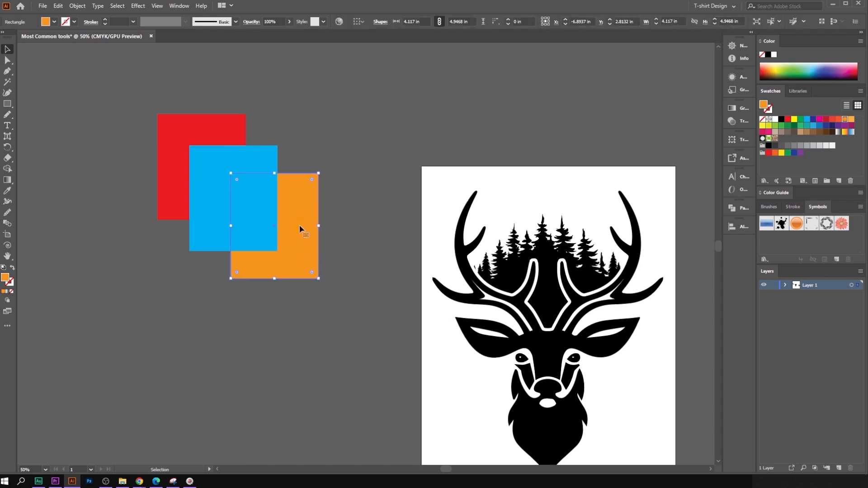
{"action": "left_click_drag", "start_coordinate": [299, 224], "coordinate": [279, 204]}
{"action": "left_click_drag", "start_coordinate": [225, 159], "coordinate": [213, 139]}
{"action": "left_click", "coordinate": [360, 150]}
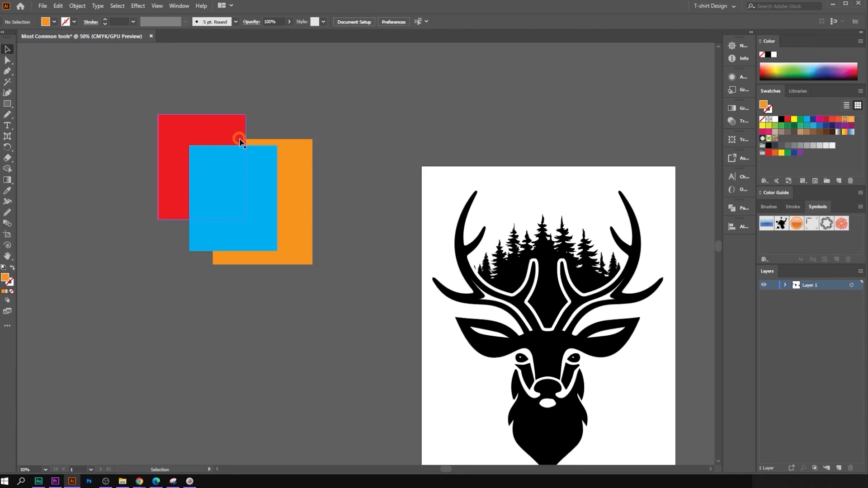
- Apply Bring Forward twice to the orange rectangle, raising it two levels in the stacking order
{"action": "scroll", "coordinate": [238, 140], "scroll_direction": "up", "scroll_amount": 1}
{"action": "scroll", "coordinate": [271, 155], "scroll_direction": "up", "scroll_amount": 5}
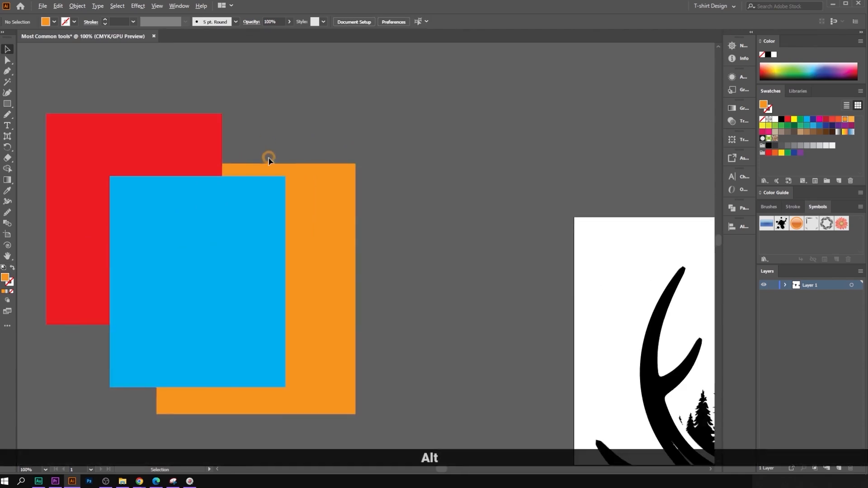
{"action": "key", "text": "space"}
{"action": "left_click_drag", "start_coordinate": [311, 148], "coordinate": [314, 142]}
{"action": "left_click", "coordinate": [345, 190]}
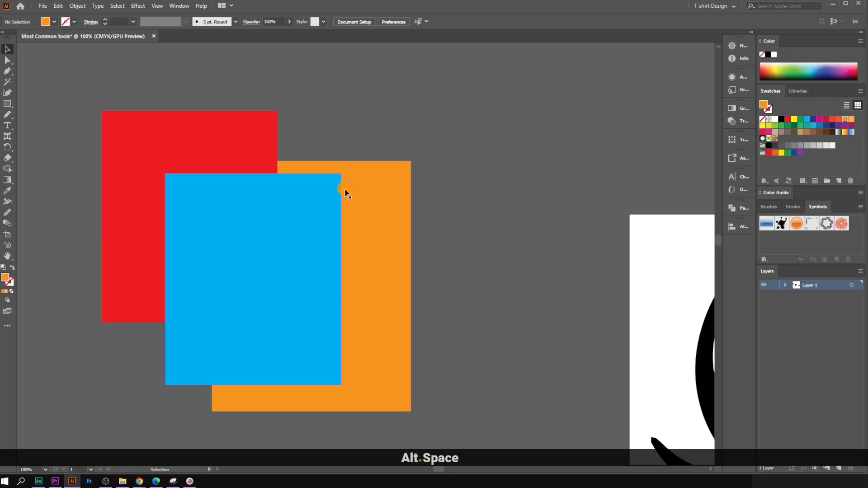
{"action": "right_click", "coordinate": [364, 173]}
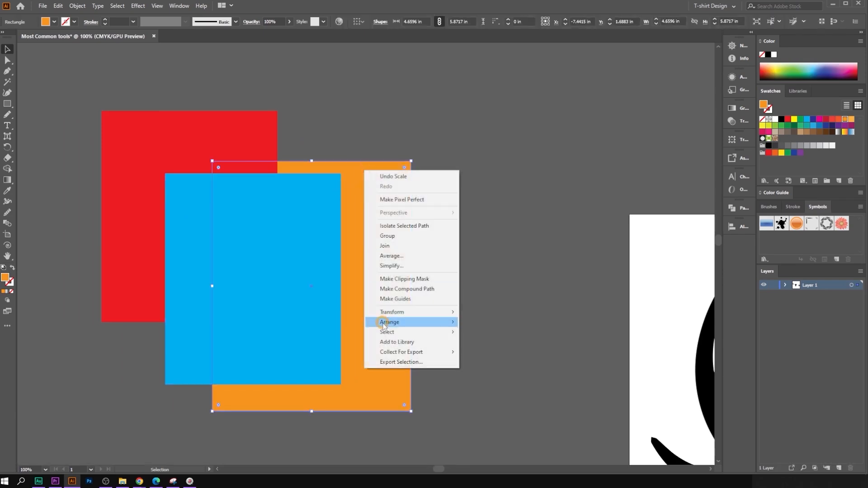
{"action": "mouse_move", "coordinate": [384, 325]}
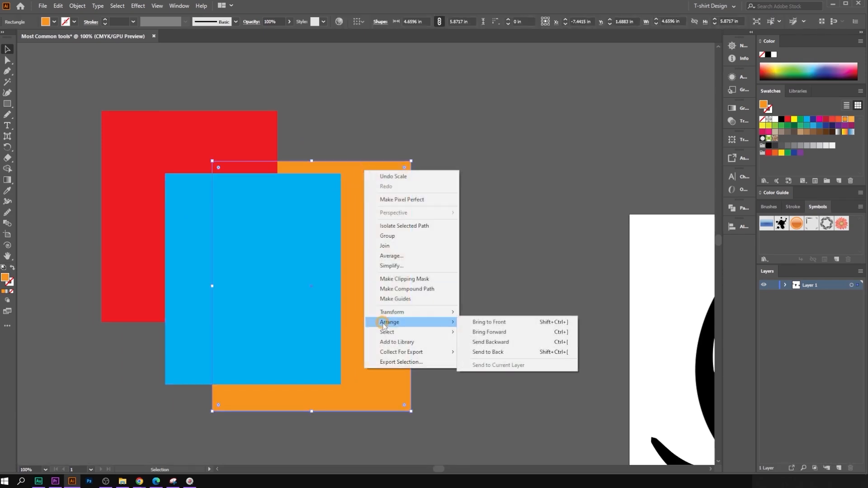
{"action": "left_click", "coordinate": [501, 335]}
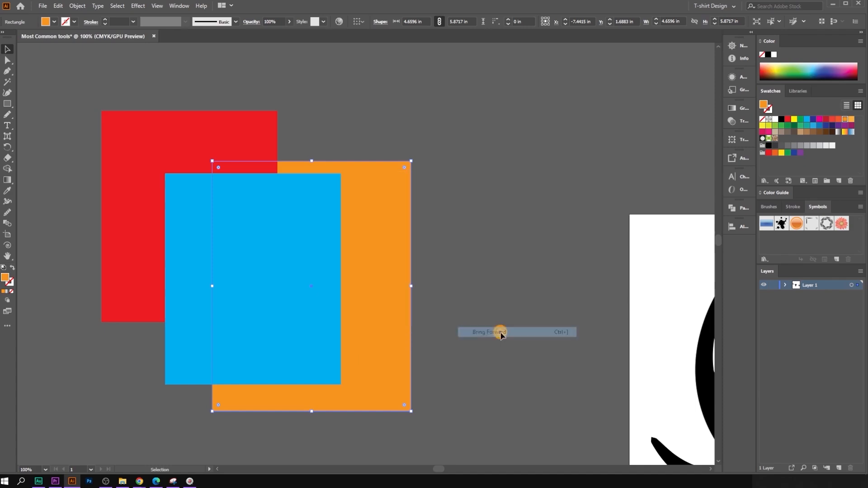
{"action": "right_click", "coordinate": [364, 256]}
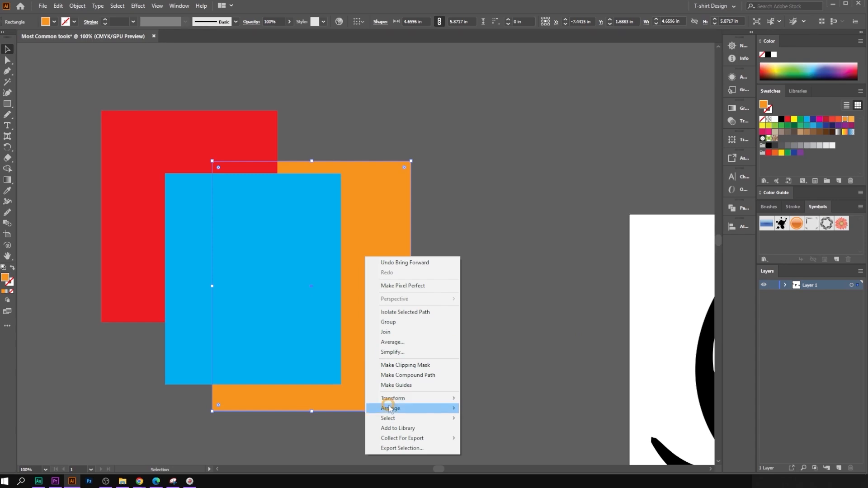
{"action": "mouse_move", "coordinate": [390, 408]}
{"action": "left_click", "coordinate": [541, 416]}
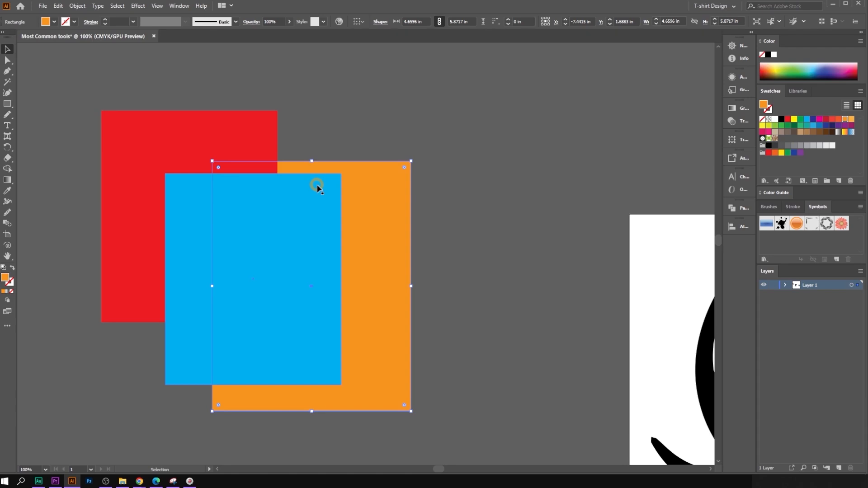
- Bring the orange rectangle forward one level above the red one, and send it backward one level again
{"action": "key", "text": "ctrl"}
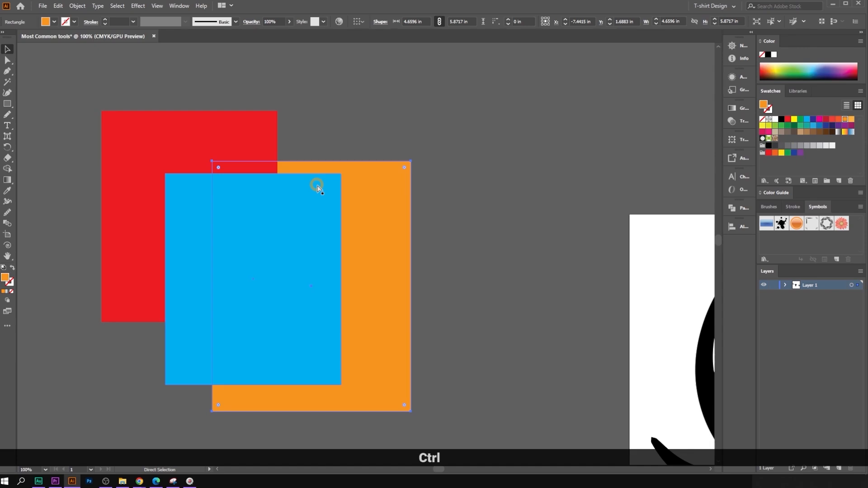
{"action": "key", "text": "ctrl+bracketright"}
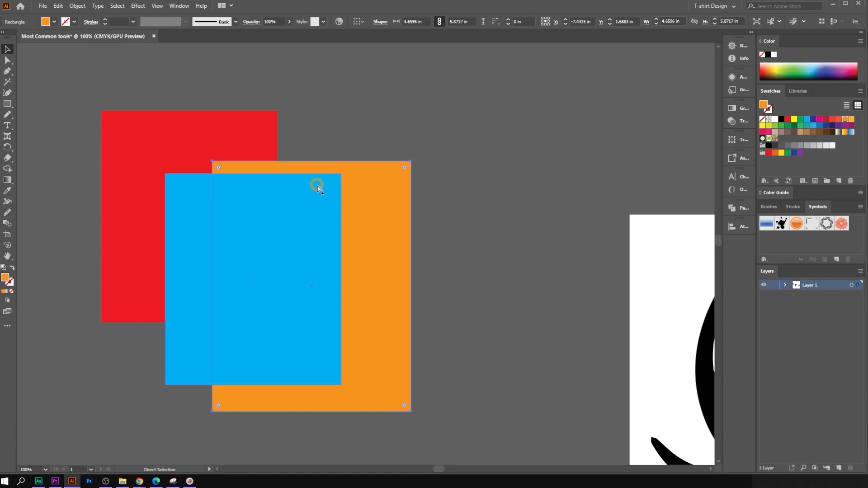
{"action": "key", "text": "ctrl+bracketleft"}
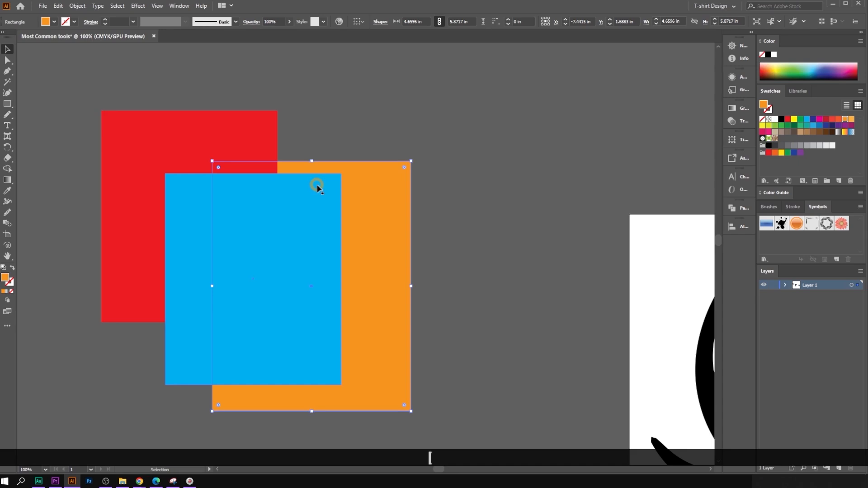
{"action": "left_click", "coordinate": [346, 121]}
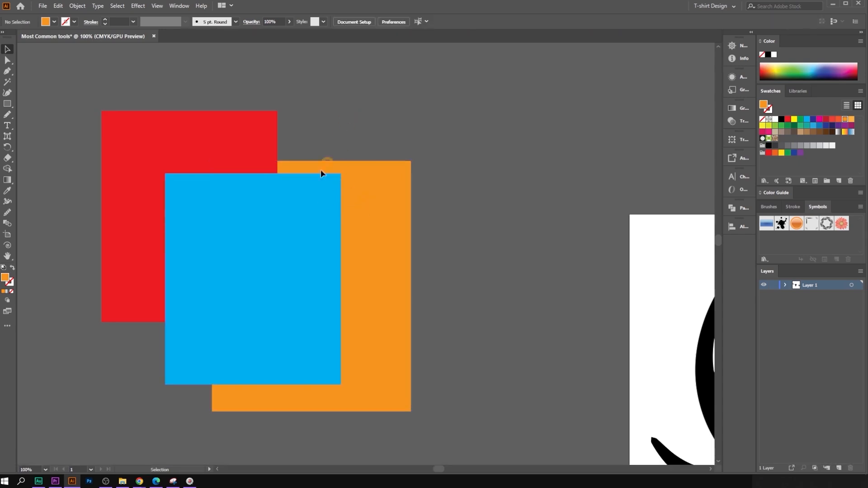
- Bring the orange rectangle to the front, above the red and light blue rectangles, and deselect it
{"action": "right_click", "coordinate": [388, 194]}
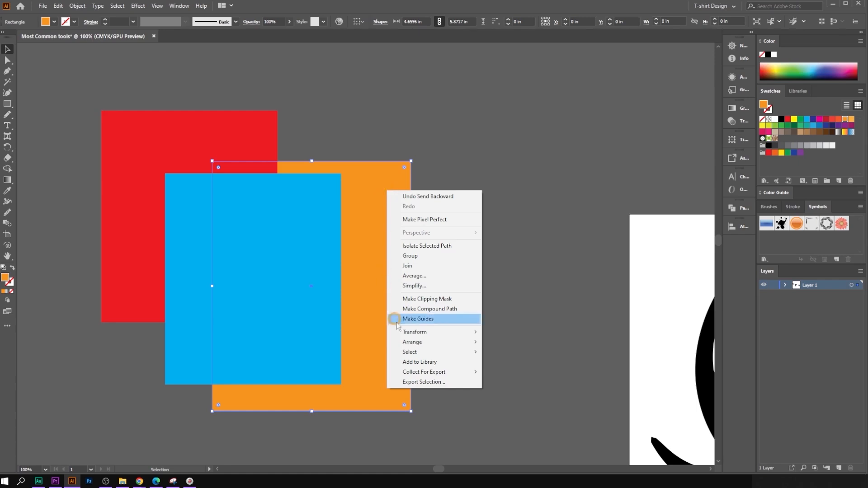
{"action": "mouse_move", "coordinate": [407, 345]}
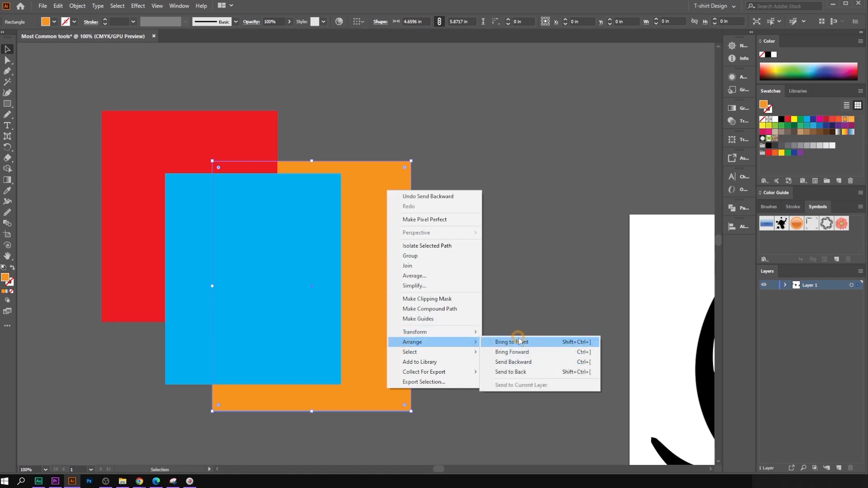
{"action": "left_click", "coordinate": [537, 342]}
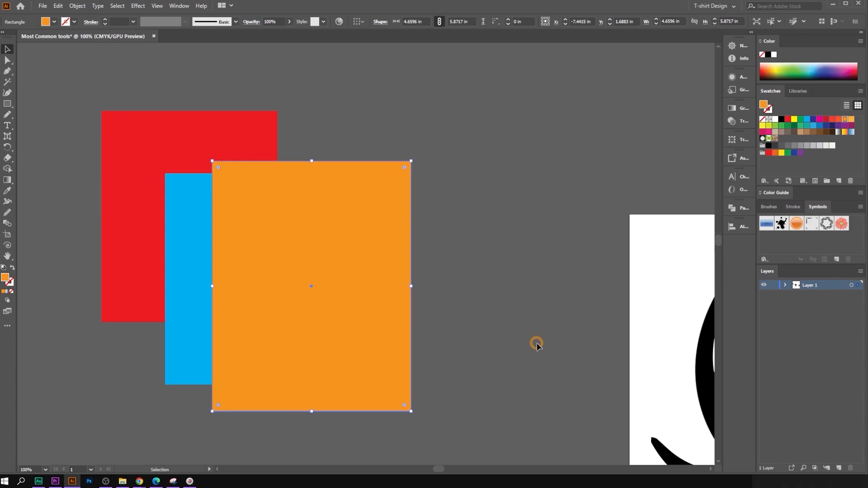
{"action": "left_click", "coordinate": [529, 319]}
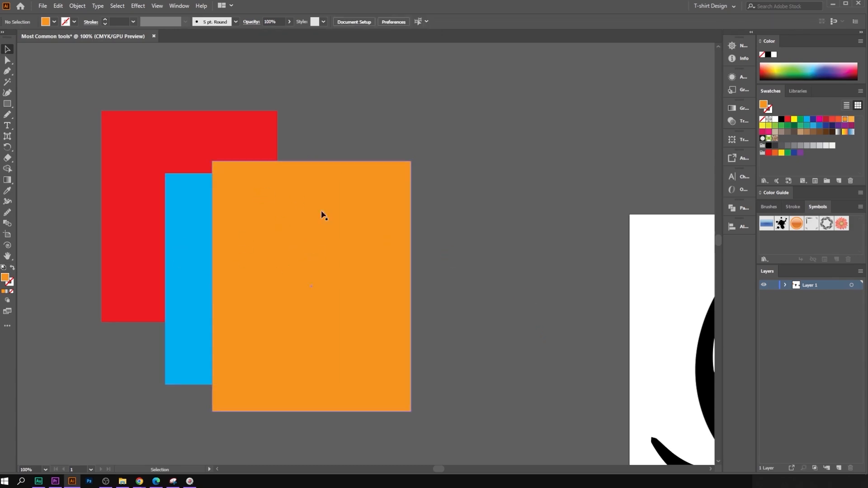
- Delete the overlapping red, blue and orange rectangles beside the artboard
{"action": "scroll", "coordinate": [362, 244], "scroll_direction": "down", "scroll_amount": 2}
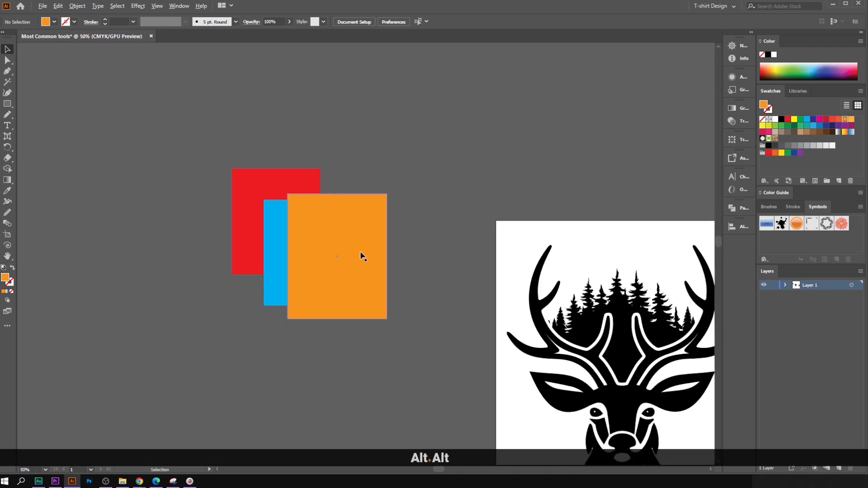
{"action": "left_click", "coordinate": [352, 284]}
{"action": "key", "text": "Delete"}
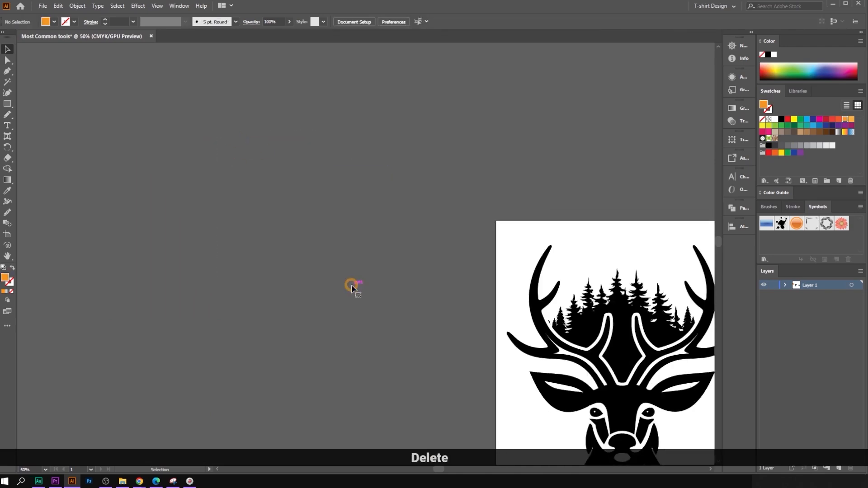
{"action": "right_click", "coordinate": [343, 260]}
{"action": "left_click", "coordinate": [303, 254]}
{"action": "scroll", "coordinate": [380, 282], "scroll_direction": "down", "scroll_amount": 2}
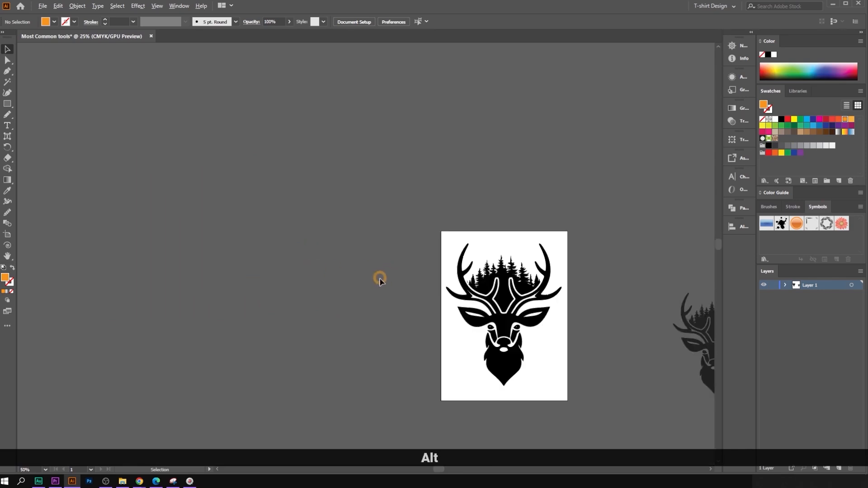
- Rotate the black deer artwork on the artboard by 15°, with the preview enabled
{"action": "left_click_drag", "start_coordinate": [380, 294], "coordinate": [224, 247]}
{"action": "scroll", "coordinate": [355, 252], "scroll_direction": "up", "scroll_amount": 3}
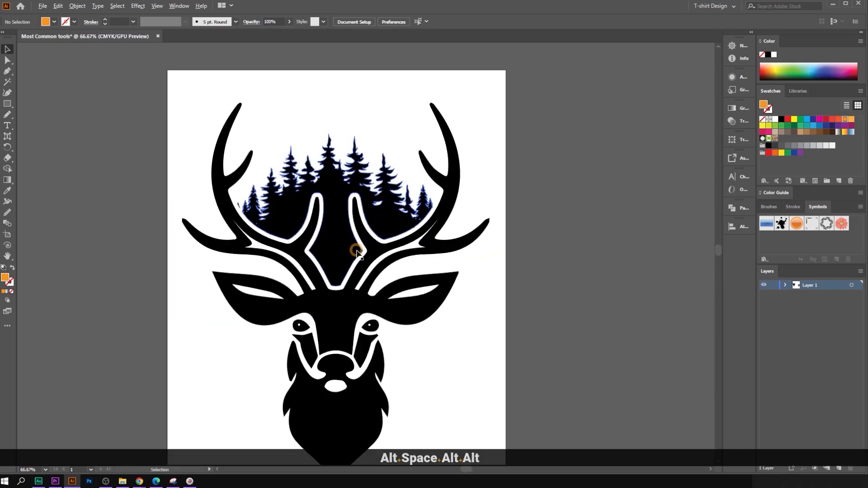
{"action": "scroll", "coordinate": [355, 251], "scroll_direction": "down", "scroll_amount": 1}
{"action": "left_click", "coordinate": [349, 242]}
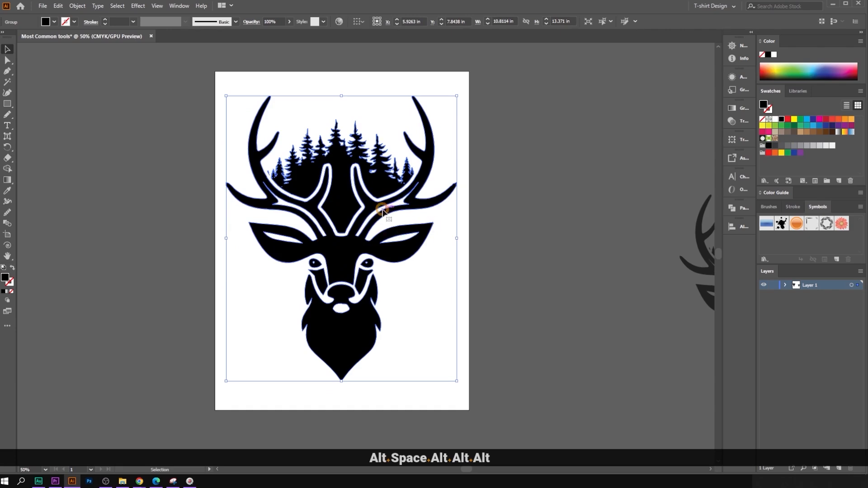
{"action": "scroll", "coordinate": [382, 212], "scroll_direction": "down", "scroll_amount": 2}
{"action": "scroll", "coordinate": [398, 206], "scroll_direction": "up", "scroll_amount": 2}
{"action": "scroll", "coordinate": [360, 222], "scroll_direction": "down", "scroll_amount": 1}
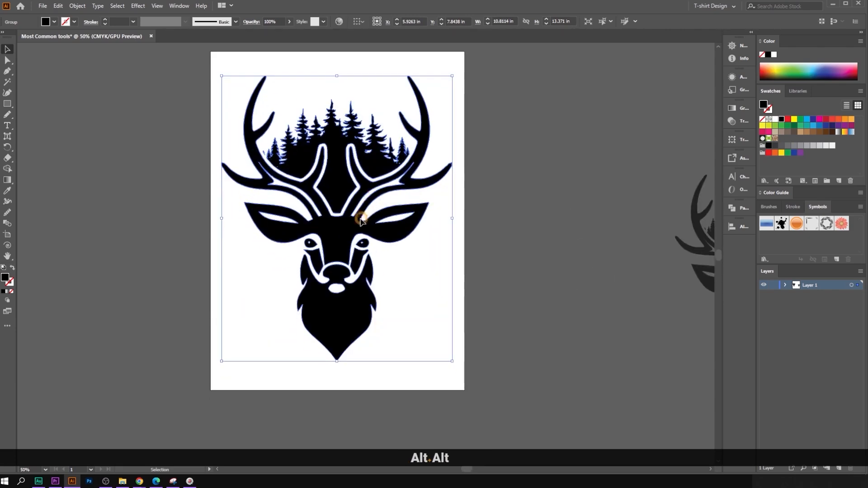
{"action": "right_click", "coordinate": [335, 192]}
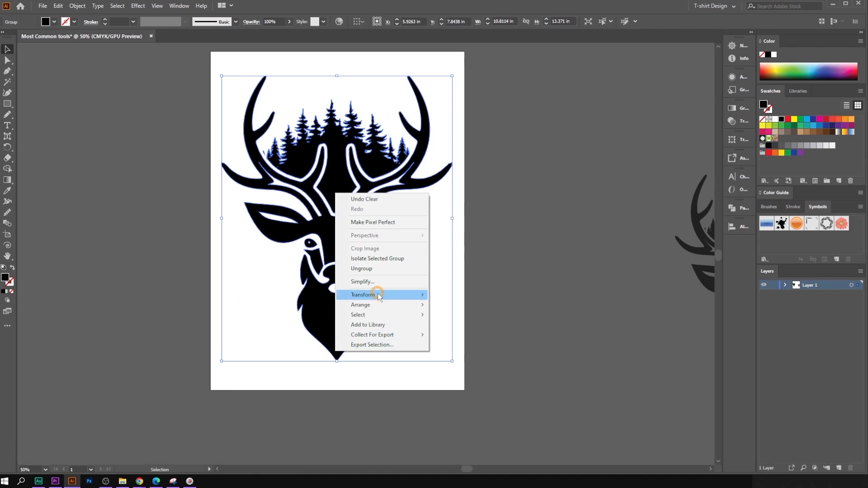
{"action": "mouse_move", "coordinate": [379, 297]}
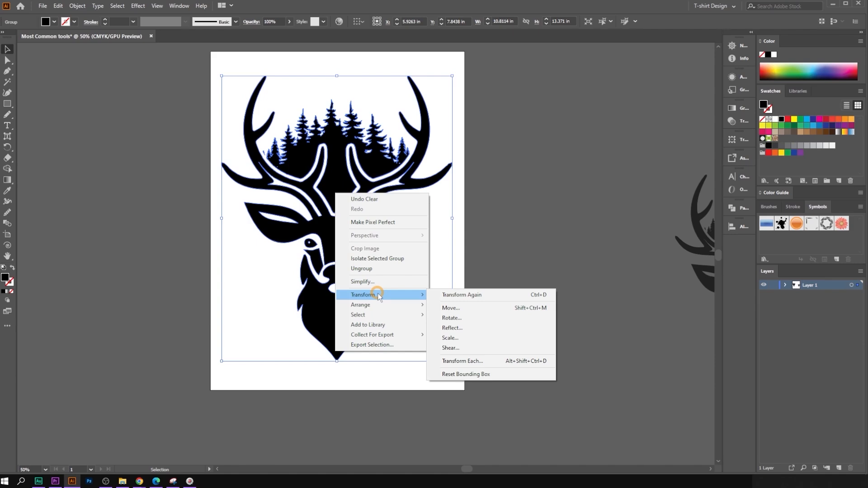
{"action": "left_click", "coordinate": [479, 318]}
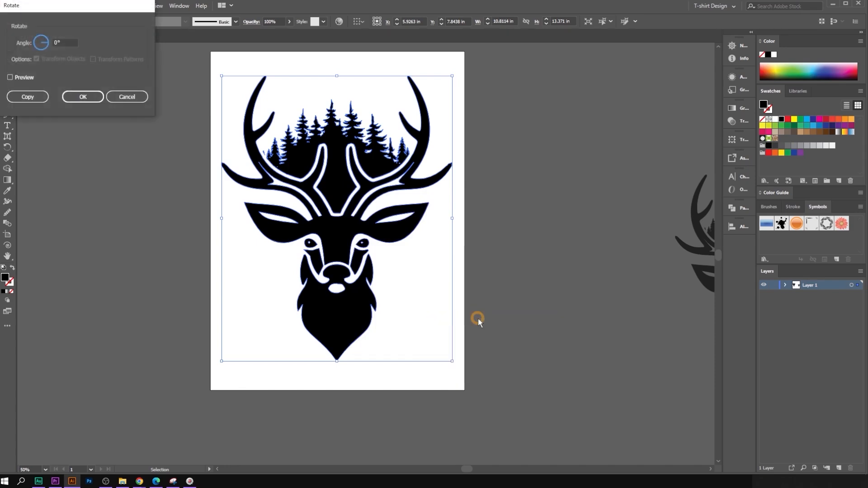
{"action": "left_click", "coordinate": [17, 76]}
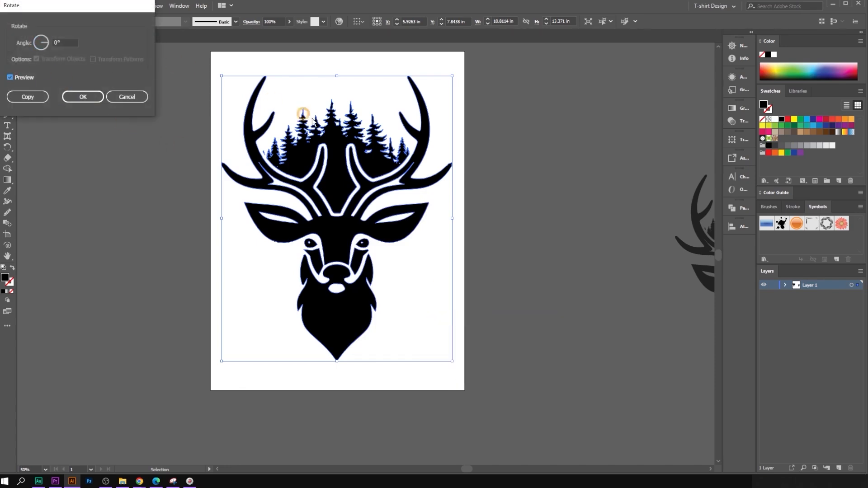
{"action": "left_click", "coordinate": [67, 43]}
{"action": "key", "text": "Up"}
{"action": "key", "text": "Up"}
{"action": "key", "text": "Up"}
{"action": "key", "text": "Up"}
{"action": "key", "text": "Up"}
{"action": "key", "text": "Up"}
{"action": "key", "text": "Up"}
{"action": "key", "text": "Up"}
{"action": "key", "text": "Up"}
{"action": "key", "text": "Up"}
{"action": "key", "text": "Up"}
{"action": "key", "text": "Up"}
{"action": "key", "text": "Up"}
{"action": "key", "text": "Up"}
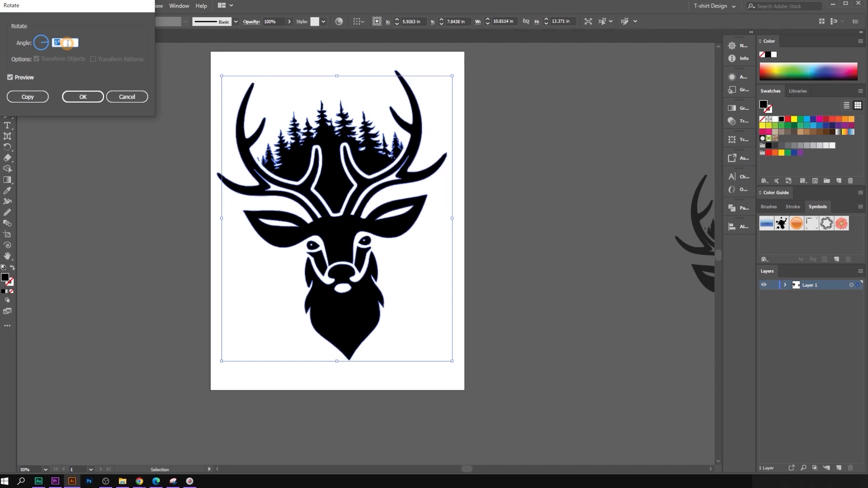
{"action": "key", "text": "Up"}
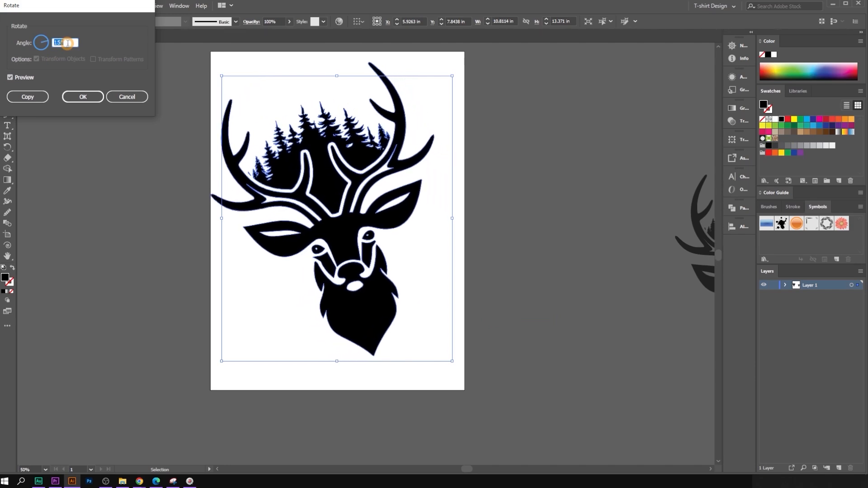
{"action": "left_click", "coordinate": [83, 96]}
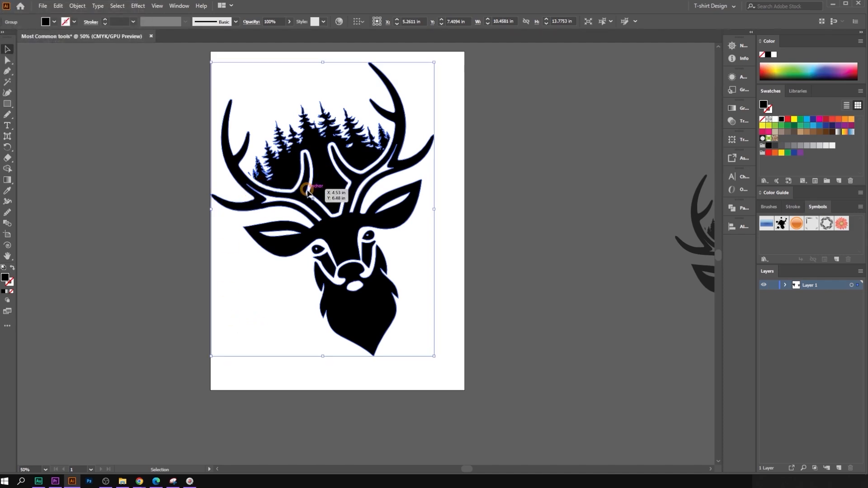
- Undo the rotation of the deer artwork
{"action": "key", "text": "ctrl"}
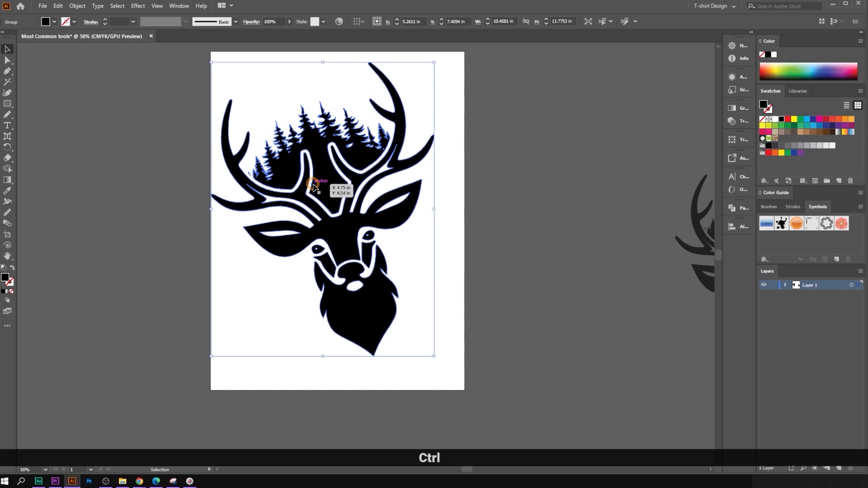
{"action": "scroll", "coordinate": [315, 186], "scroll_direction": "up", "scroll_amount": 1}
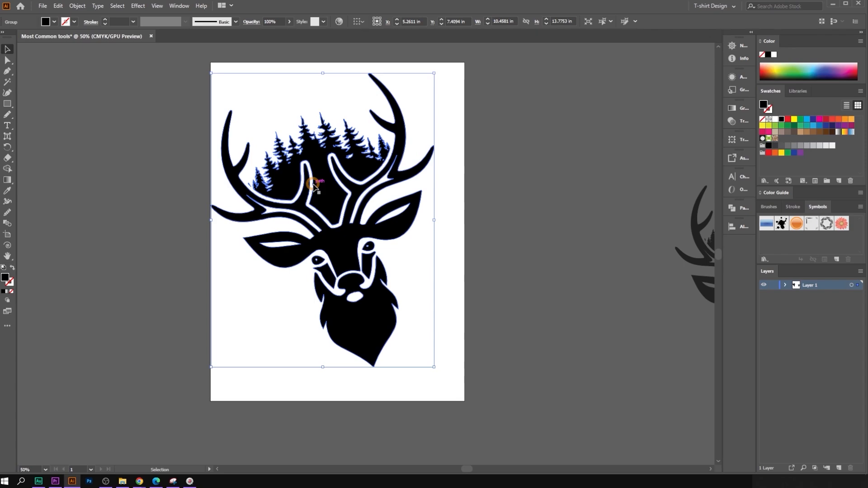
{"action": "key", "text": "ctrl+z"}
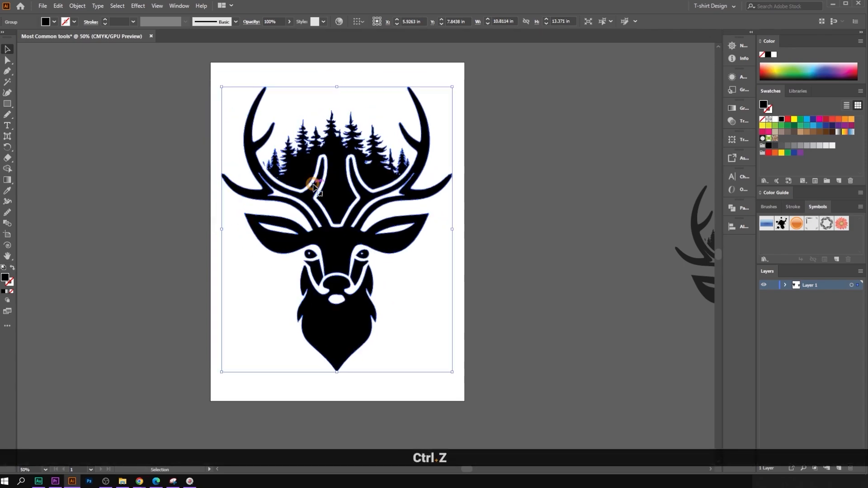
- Preview reflecting the deer artwork across the horizontal and vertical axes without applying the reflection
{"action": "right_click", "coordinate": [328, 167]}
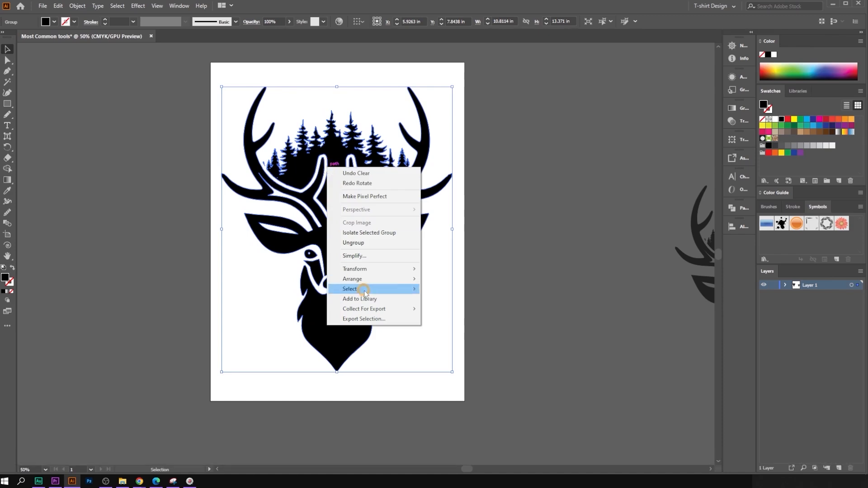
{"action": "mouse_move", "coordinate": [372, 273]}
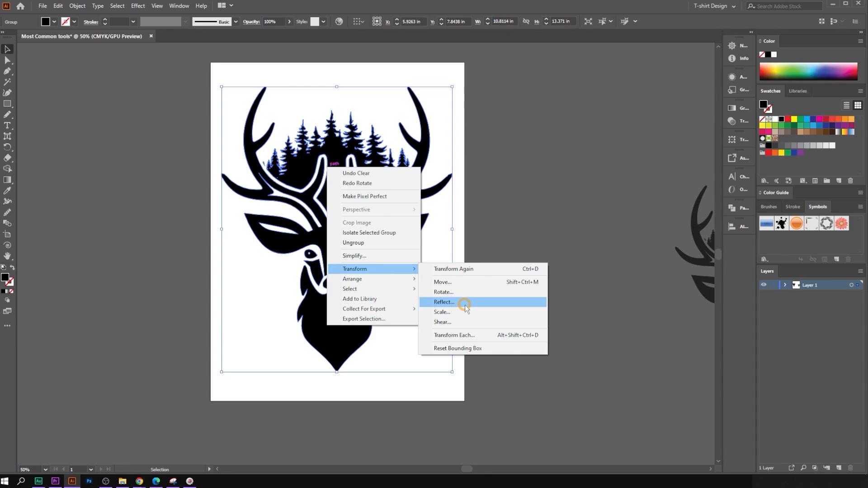
{"action": "left_click", "coordinate": [465, 306]}
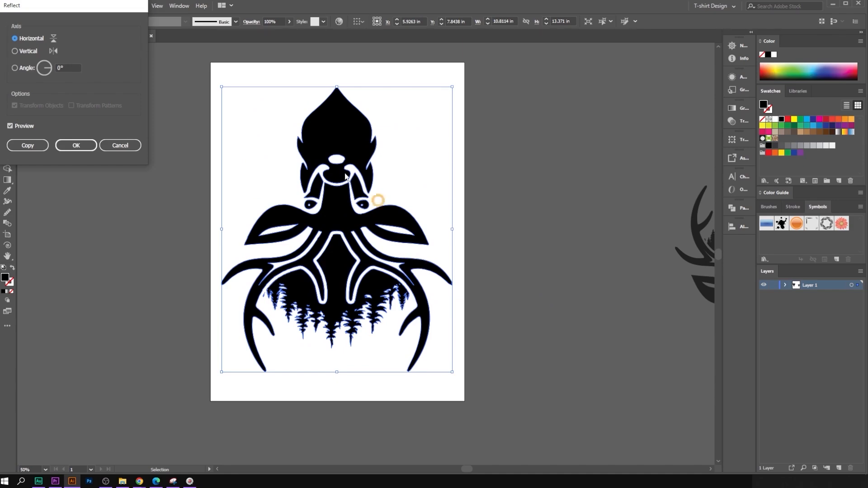
{"action": "left_click_drag", "start_coordinate": [77, 6], "coordinate": [579, 135]}
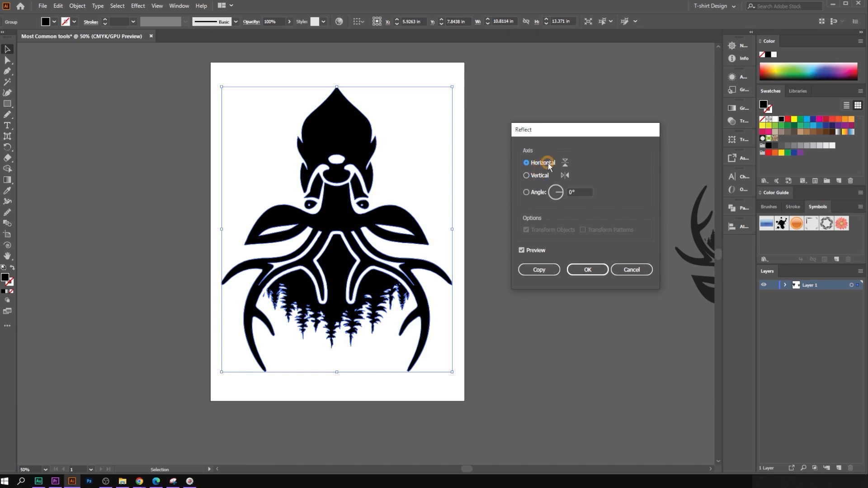
{"action": "left_click", "coordinate": [535, 177]}
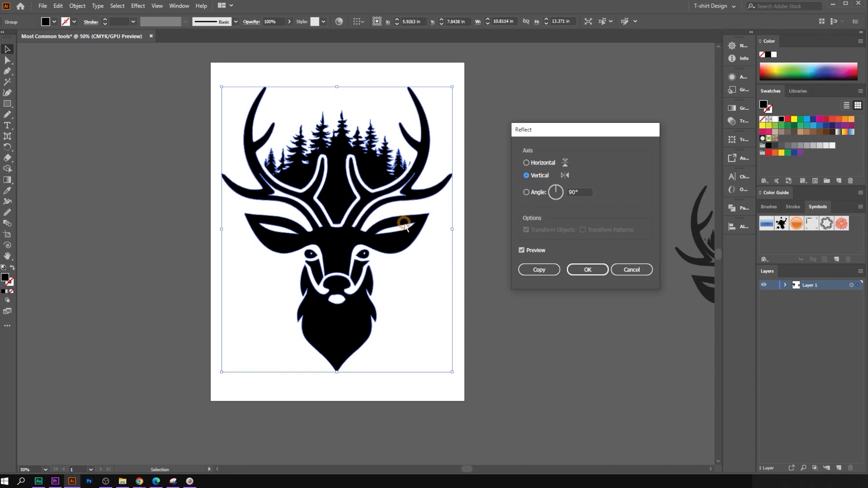
{"action": "left_click", "coordinate": [623, 272]}
- Fill the deer artwork on the artboard with the light orange swatch
{"action": "right_click", "coordinate": [359, 273]}
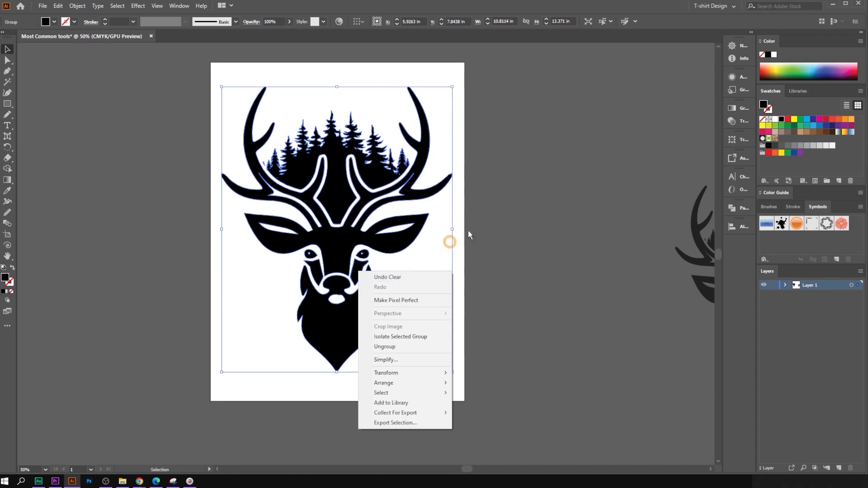
{"action": "left_click", "coordinate": [468, 230]}
{"action": "left_click", "coordinate": [324, 207]}
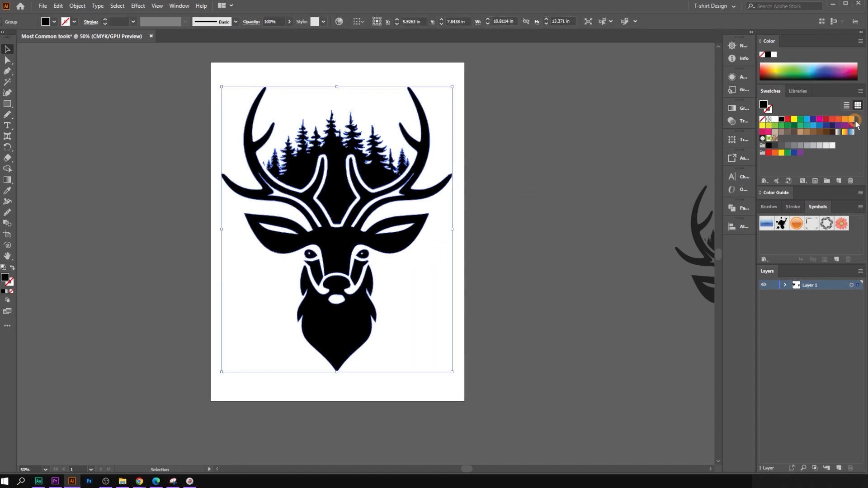
{"action": "left_click", "coordinate": [851, 119]}
{"action": "left_click", "coordinate": [527, 225]}
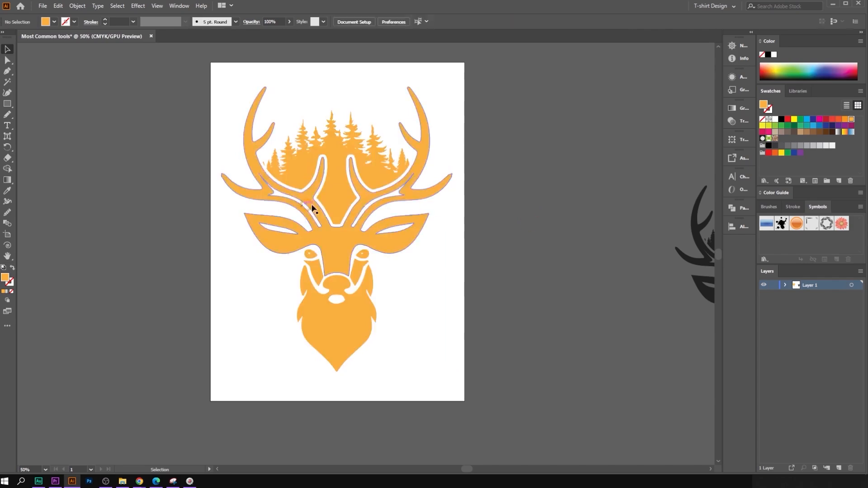
- Copy the orange deer and paste the duplicate in front, exactly over the original
{"action": "left_click", "coordinate": [333, 203]}
{"action": "key", "text": "ctrl"}
{"action": "key", "text": "ctrl+c"}
{"action": "key", "text": "ctrl+f"}
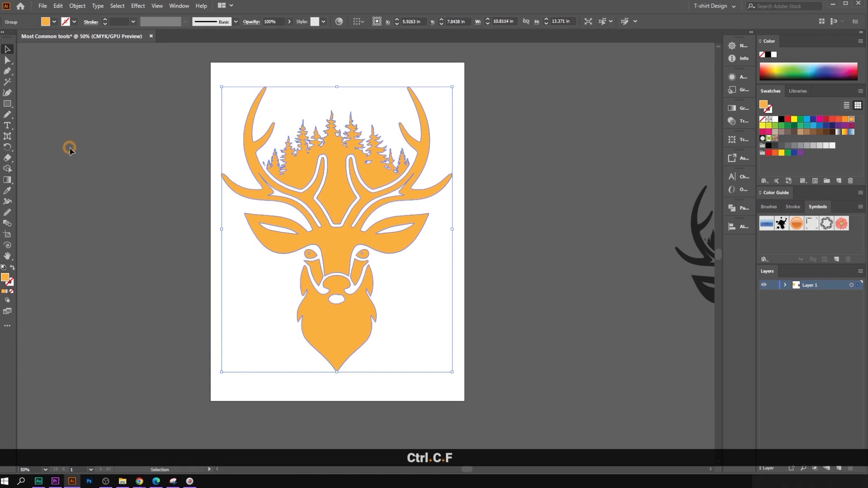
- Erase the right half of the front deer copy with a rectangular Eraser area, leaving its left half
{"action": "left_click", "coordinate": [7, 158]}
{"action": "scroll", "coordinate": [422, 157], "scroll_direction": "down", "scroll_amount": 2, "text": "alt"}
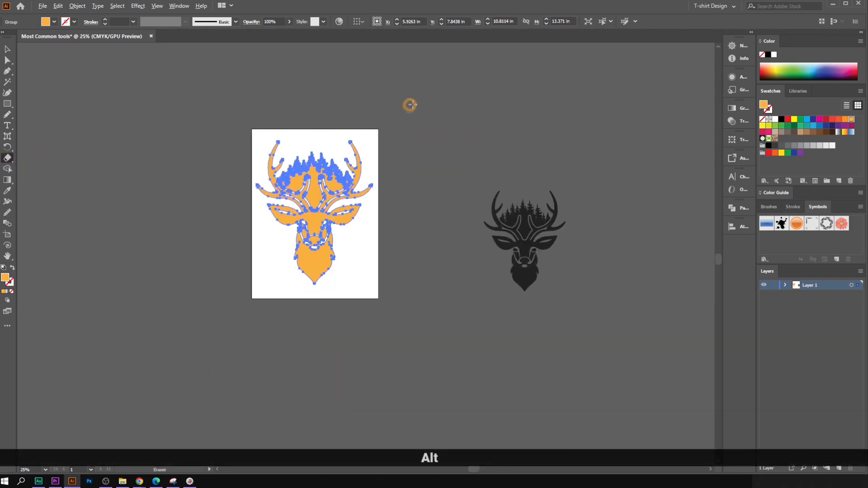
{"action": "left_click", "coordinate": [7, 158]}
{"action": "left_click", "coordinate": [32, 167]}
{"action": "mouse_move", "coordinate": [424, 105]}
{"action": "left_mouse_down"}
{"action": "mouse_move", "coordinate": [352, 287]}
{"action": "mouse_move", "coordinate": [307, 320]}
{"action": "left_mouse_up"}
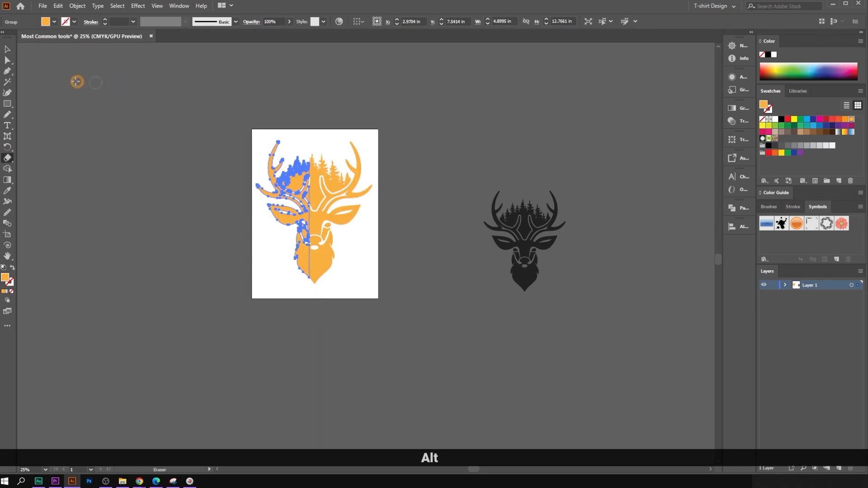
- Fill the remaining left half of the front deer copy with black
{"action": "left_click", "coordinate": [7, 48]}
{"action": "left_click", "coordinate": [311, 206]}
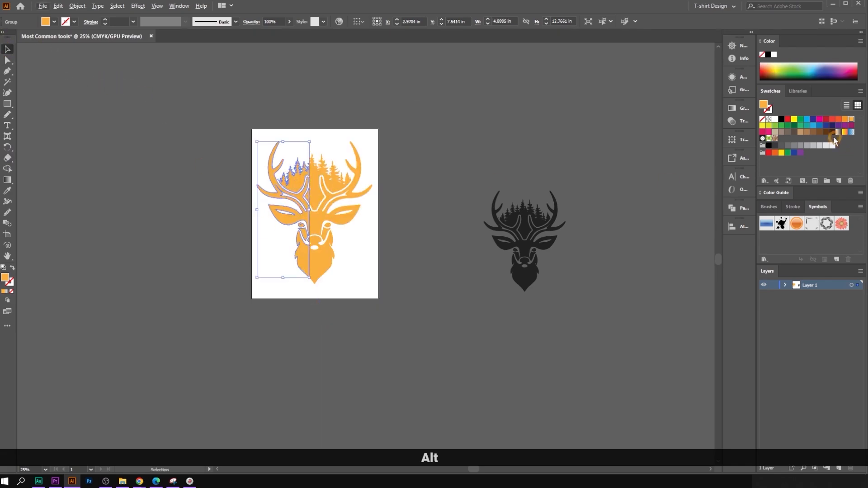
{"action": "left_click", "coordinate": [779, 120]}
{"action": "scroll", "coordinate": [398, 233], "scroll_direction": "up", "scroll_amount": 1}
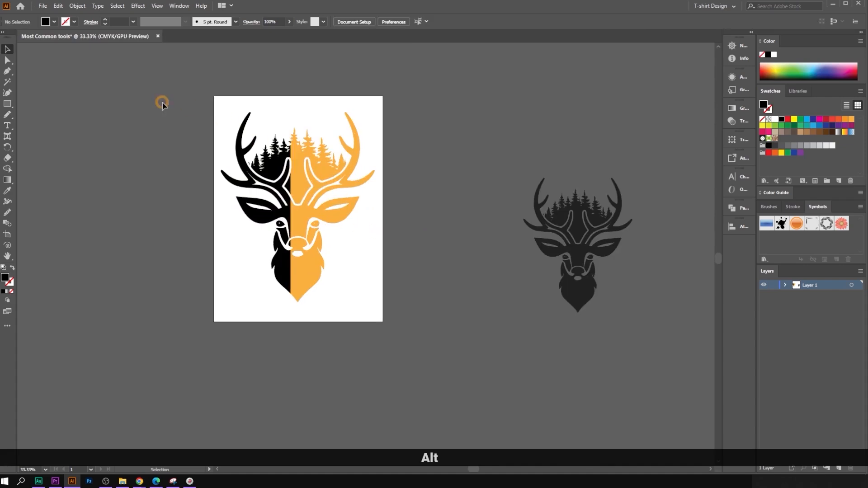
- Group the black half with the orange deer behind it and deselect the artwork
{"action": "left_click_drag", "start_coordinate": [162, 101], "coordinate": [394, 304]}
{"action": "key", "text": "ctrl"}
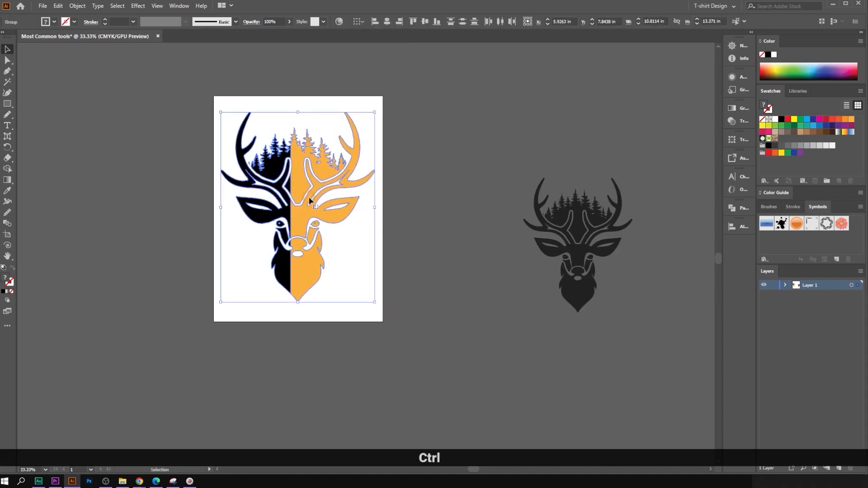
{"action": "right_click", "coordinate": [311, 198]}
{"action": "left_click", "coordinate": [348, 271]}
{"action": "scroll", "coordinate": [378, 213], "scroll_direction": "up", "scroll_amount": 1}
{"action": "key", "text": "alt"}
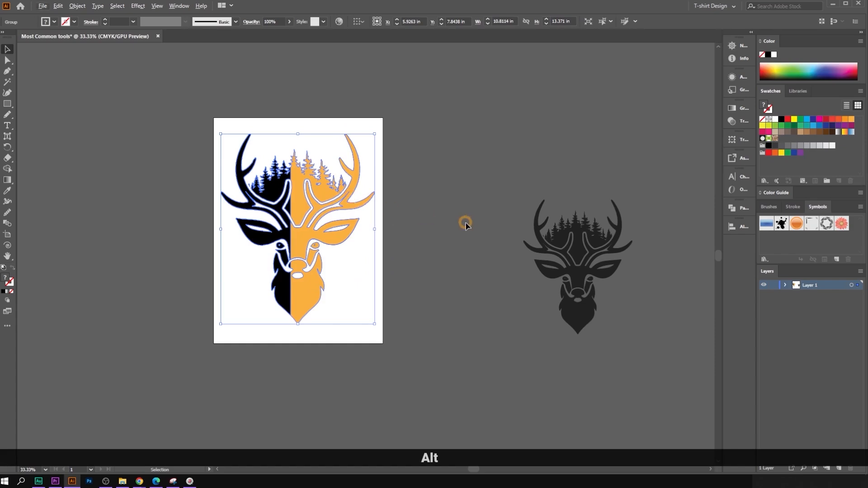
{"action": "left_click", "coordinate": [466, 224]}
{"action": "left_click", "coordinate": [302, 209]}
{"action": "right_click", "coordinate": [306, 187]}
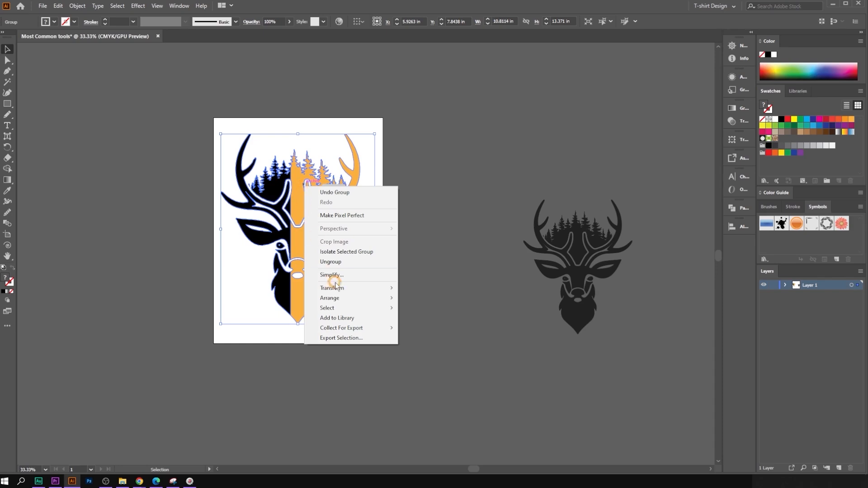
{"action": "mouse_move", "coordinate": [332, 289]}
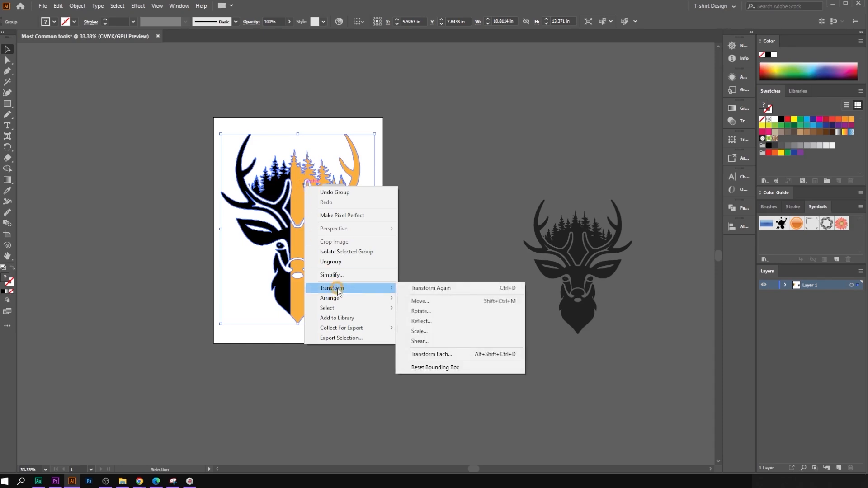
{"action": "left_click", "coordinate": [454, 114]}
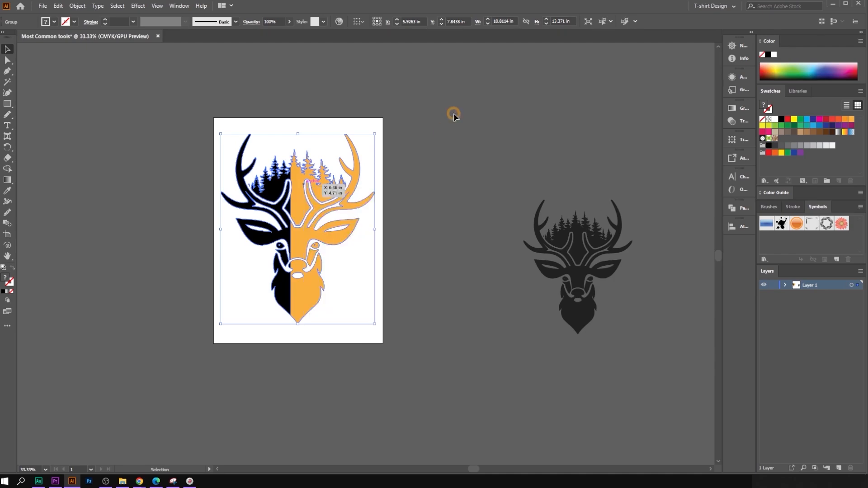
{"action": "scroll", "coordinate": [327, 201], "scroll_direction": "up", "scroll_amount": 2}
{"action": "left_click_drag", "start_coordinate": [318, 207], "coordinate": [383, 204]}
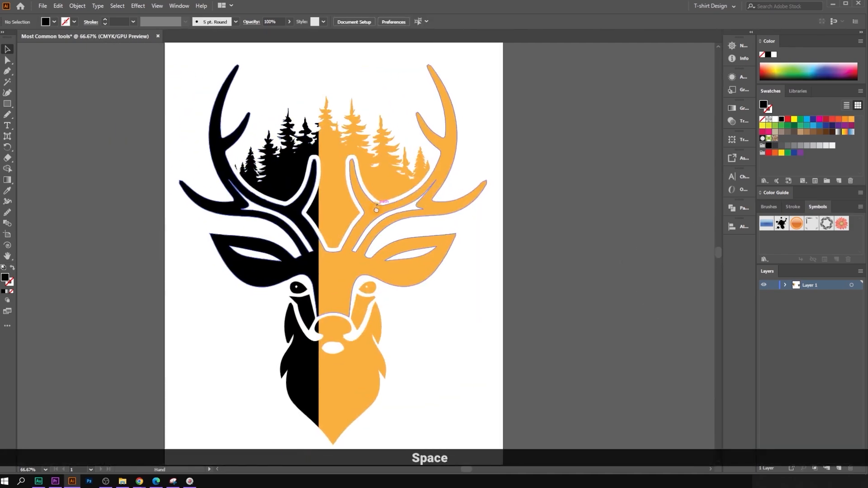
- Create a copy of the two-tone deer group reflected across the vertical axis and place it beside the artboard's left edge
{"action": "left_click", "coordinate": [339, 183]}
{"action": "scroll", "coordinate": [339, 182], "scroll_direction": "down", "scroll_amount": 1}
{"action": "right_click", "coordinate": [339, 182]}
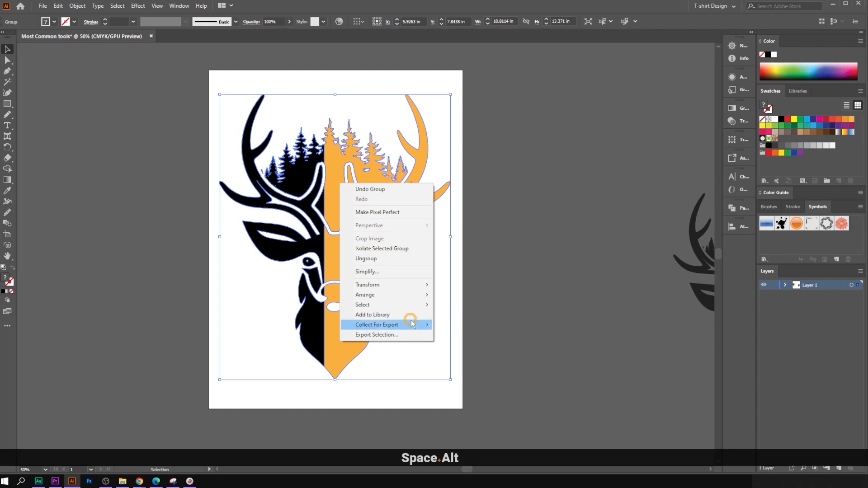
{"action": "mouse_move", "coordinate": [412, 286]}
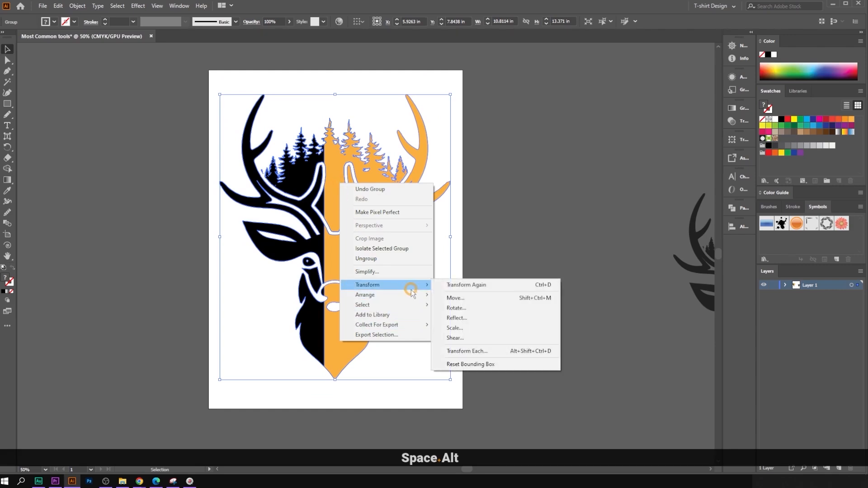
{"action": "left_click", "coordinate": [471, 319]}
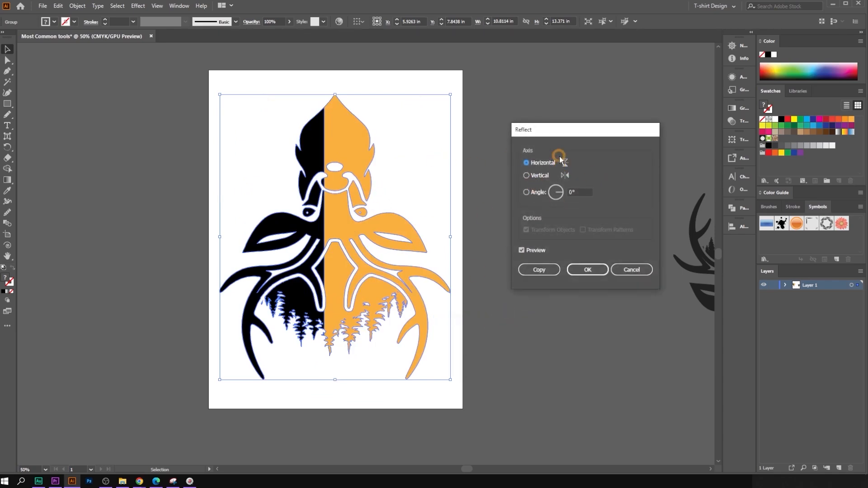
{"action": "left_click", "coordinate": [533, 177]}
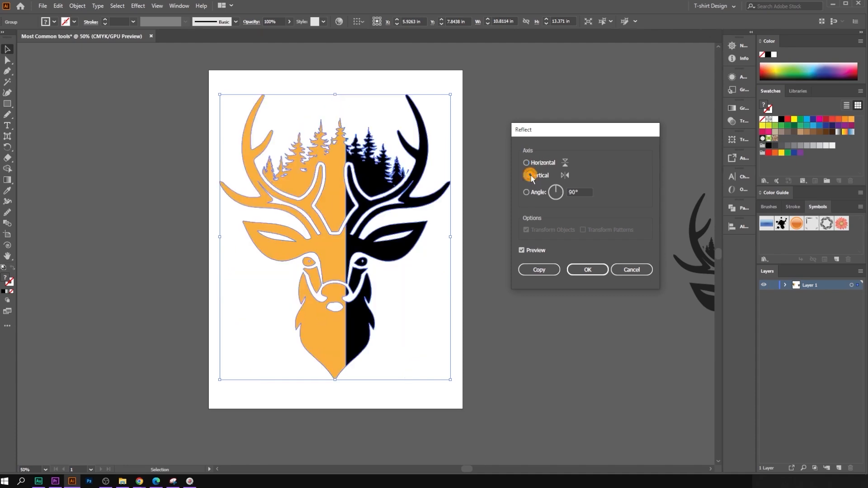
{"action": "left_click", "coordinate": [539, 269]}
{"action": "left_click", "coordinate": [526, 249]}
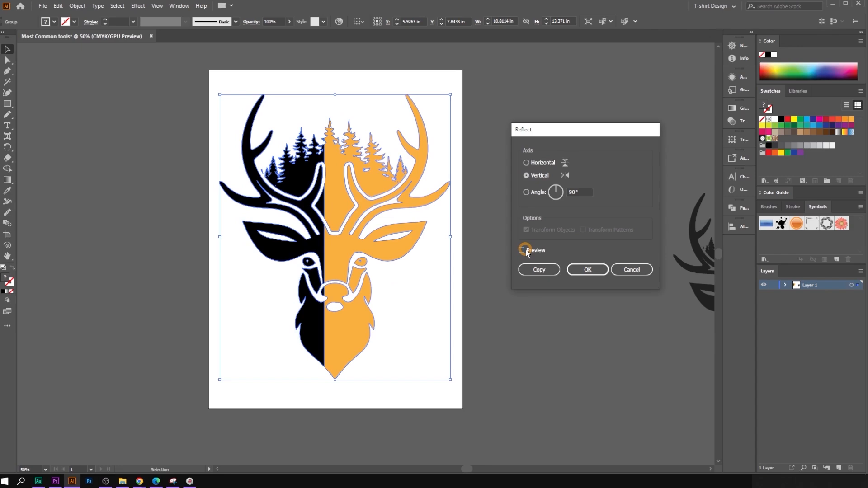
{"action": "left_click", "coordinate": [526, 249]}
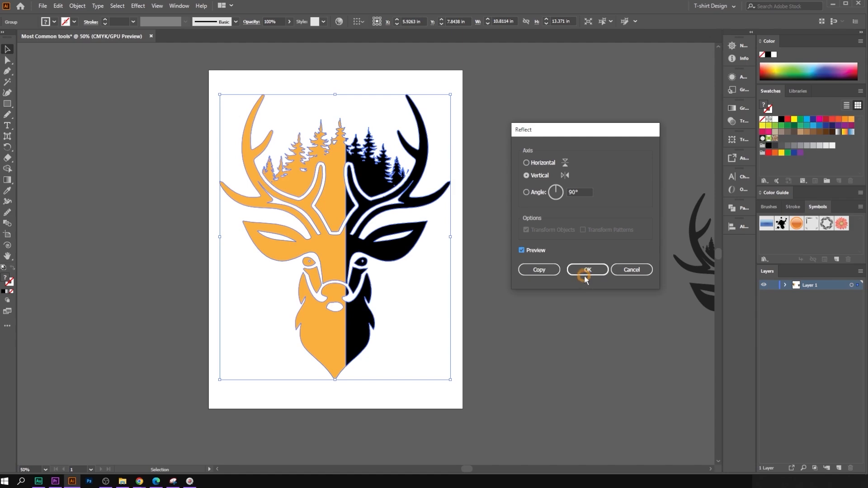
{"action": "left_click", "coordinate": [548, 270]}
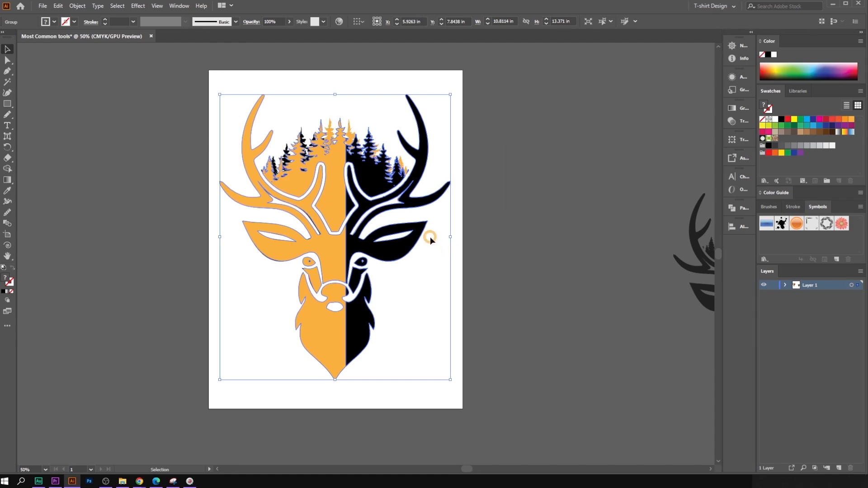
{"action": "scroll", "coordinate": [430, 237], "scroll_direction": "down", "scroll_amount": 1}
{"action": "left_click_drag", "start_coordinate": [384, 216], "coordinate": [216, 216]}
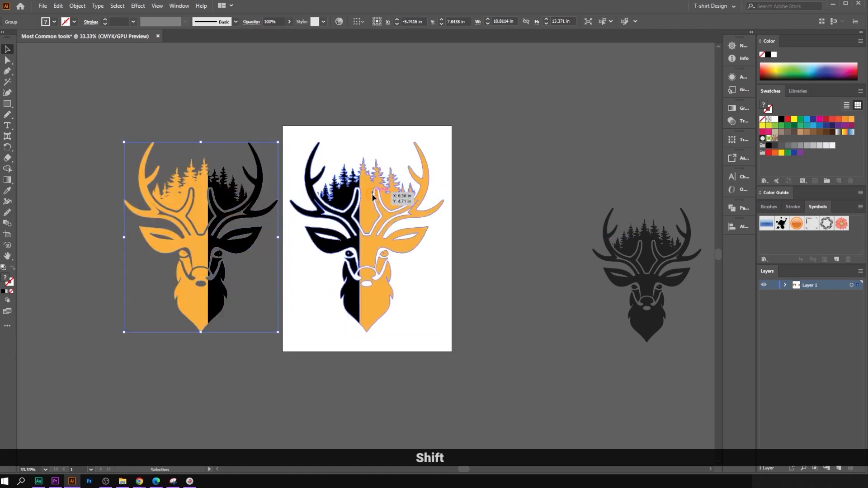
- Delete the reflected deer copy beside the artboard, keeping the original two-tone deer
{"action": "left_click", "coordinate": [373, 197]}
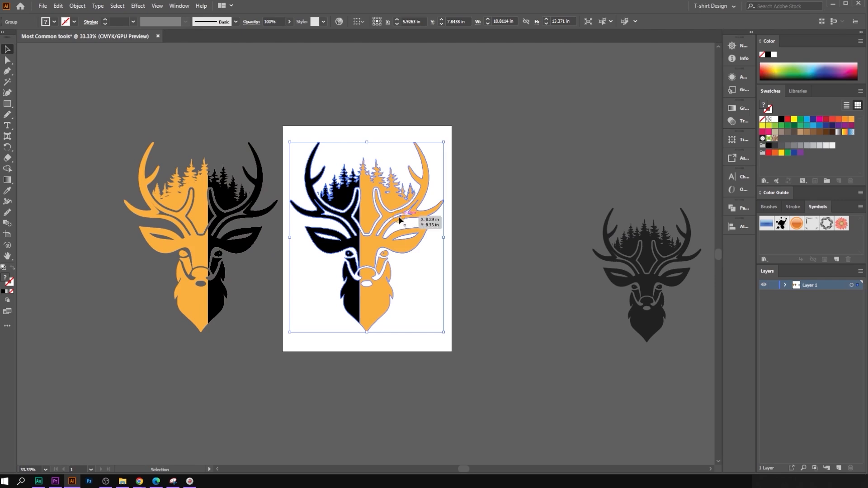
{"action": "left_click", "coordinate": [214, 193]}
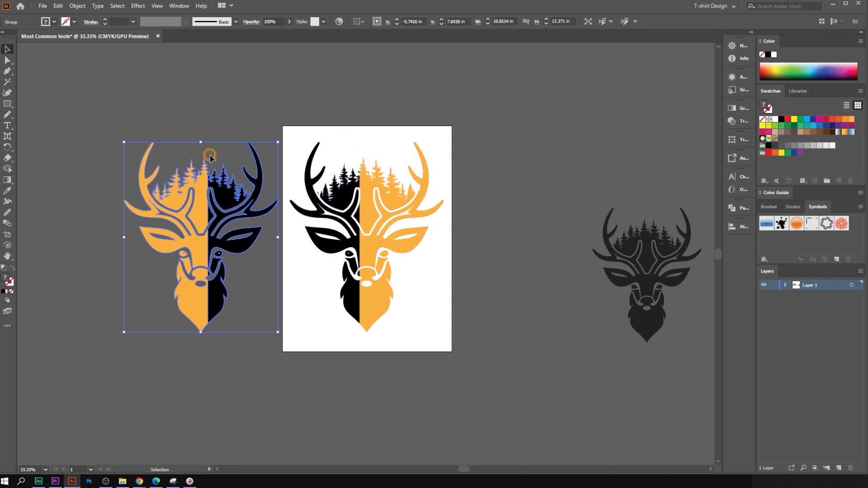
{"action": "key", "text": "Delete"}
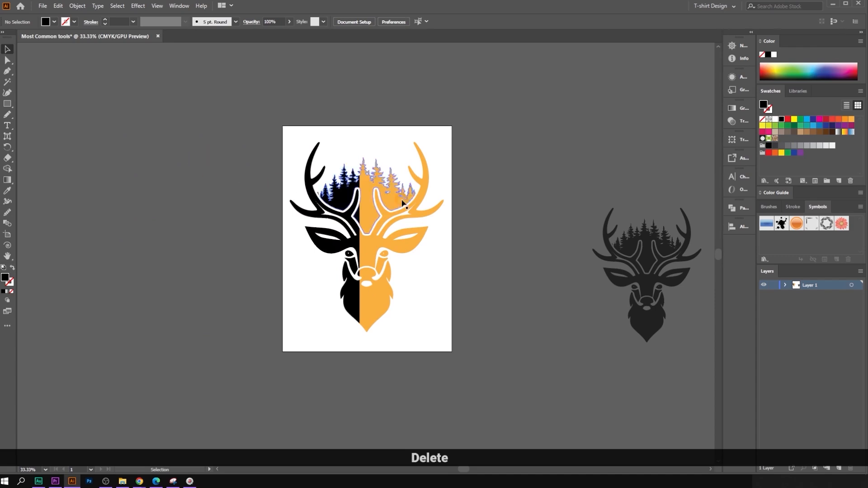
- Preview a horizontal Shear of the two-tone deer at positive and negative angles, down to -23°, and cancel it
{"action": "left_click", "coordinate": [393, 201]}
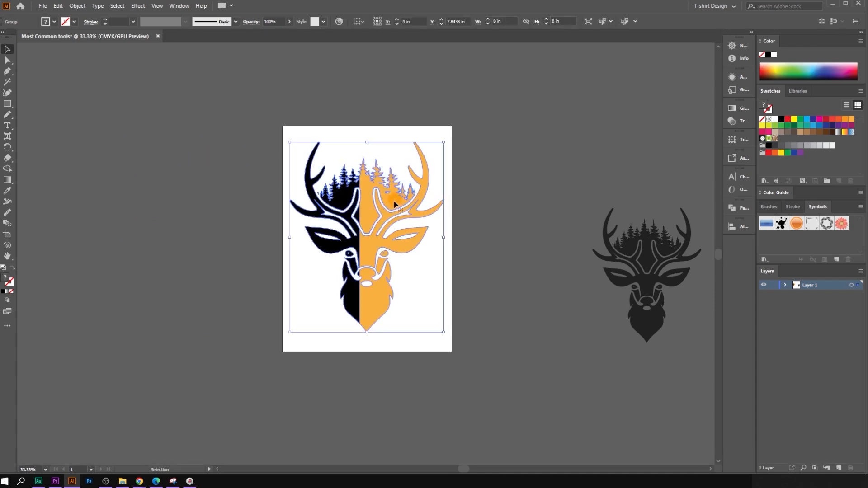
{"action": "right_click", "coordinate": [353, 206]}
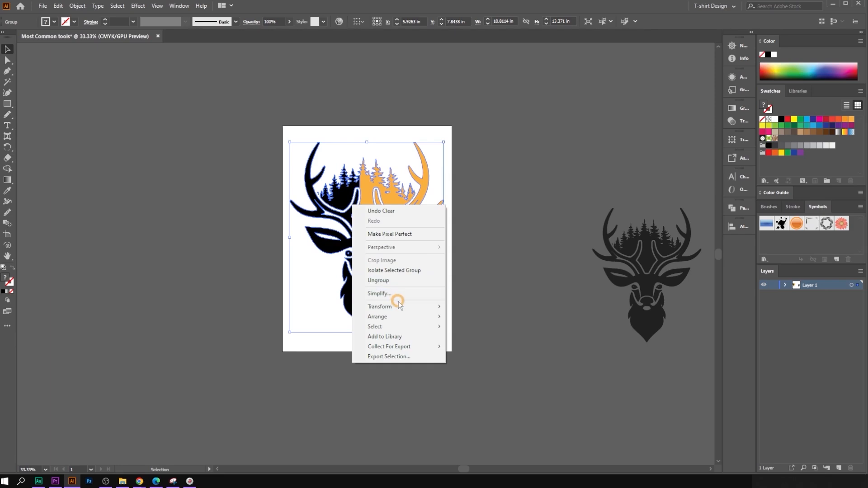
{"action": "right_click", "coordinate": [384, 184]}
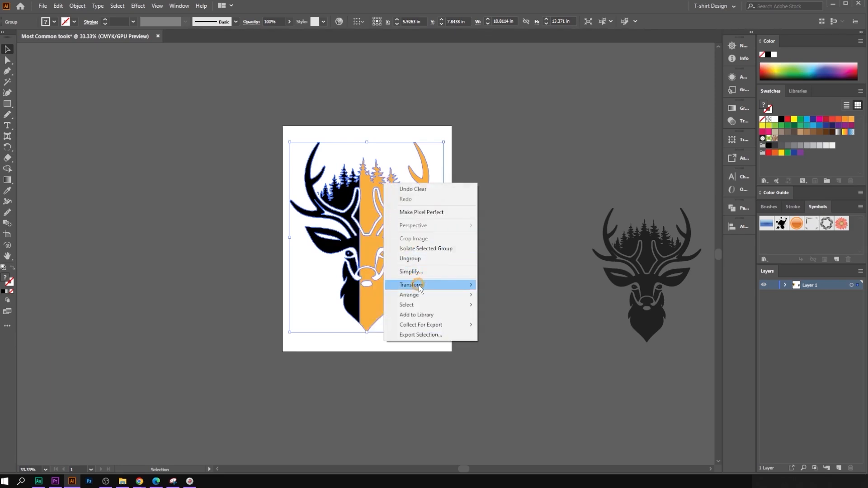
{"action": "mouse_move", "coordinate": [420, 286]}
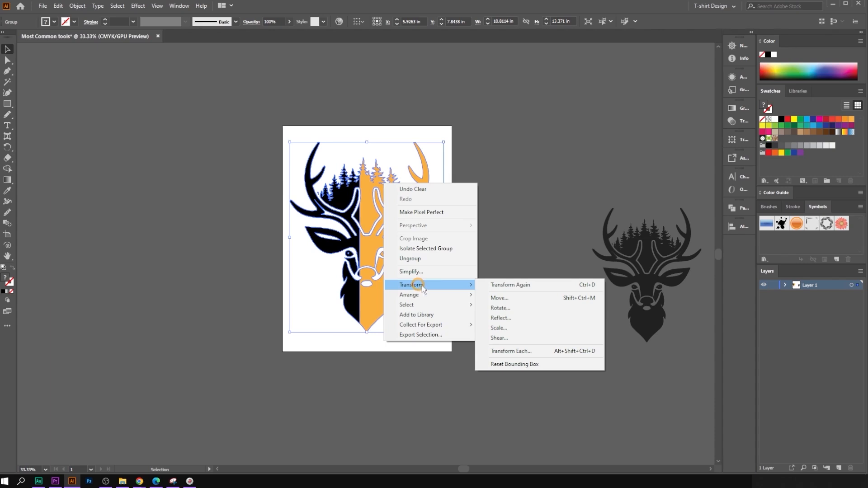
{"action": "left_click", "coordinate": [516, 338]}
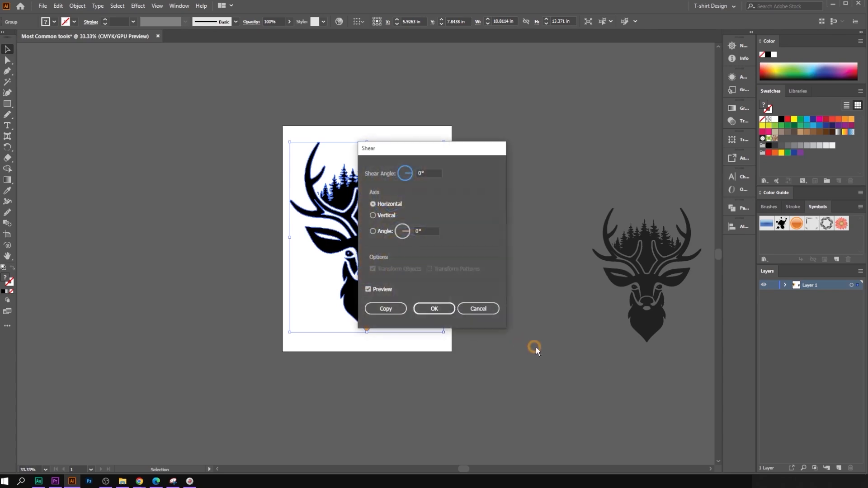
{"action": "left_click_drag", "start_coordinate": [447, 164], "coordinate": [241, 139]}
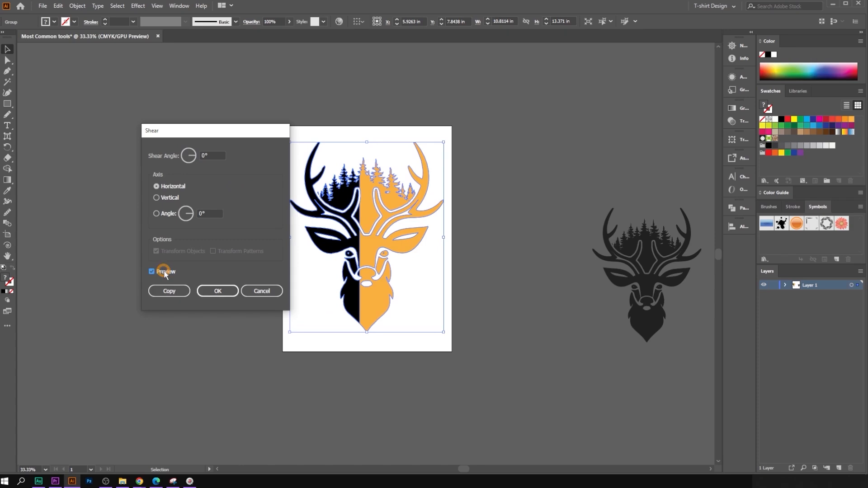
{"action": "left_click", "coordinate": [210, 156]}
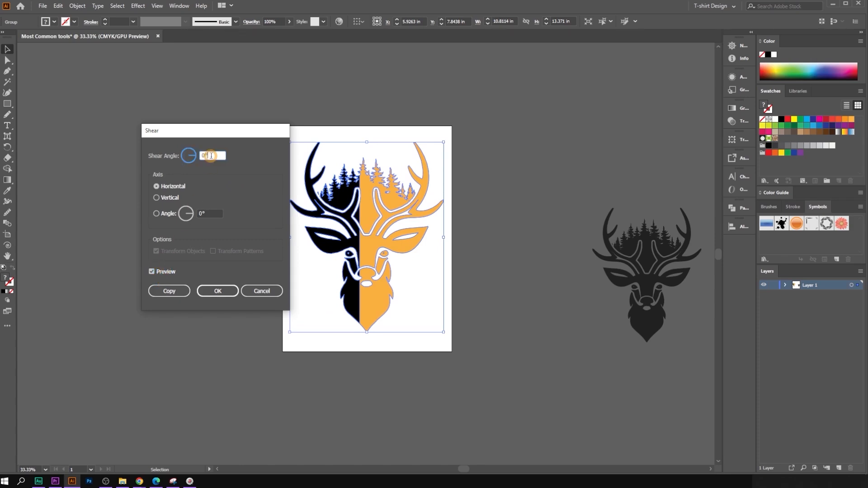
{"action": "key", "text": "Up"}
{"action": "key", "text": "Up"}
{"action": "key", "text": "Up"}
{"action": "key", "text": "Up"}
{"action": "key", "text": "Up"}
{"action": "key", "text": "Up"}
{"action": "key", "text": "Up"}
{"action": "key", "text": "Up"}
{"action": "key", "text": "Up"}
{"action": "key", "text": "Up"}
{"action": "key", "text": "Up"}
{"action": "key", "text": "Up"}
{"action": "key", "text": "Up"}
{"action": "key", "text": "Up"}
{"action": "key", "text": "Up"}
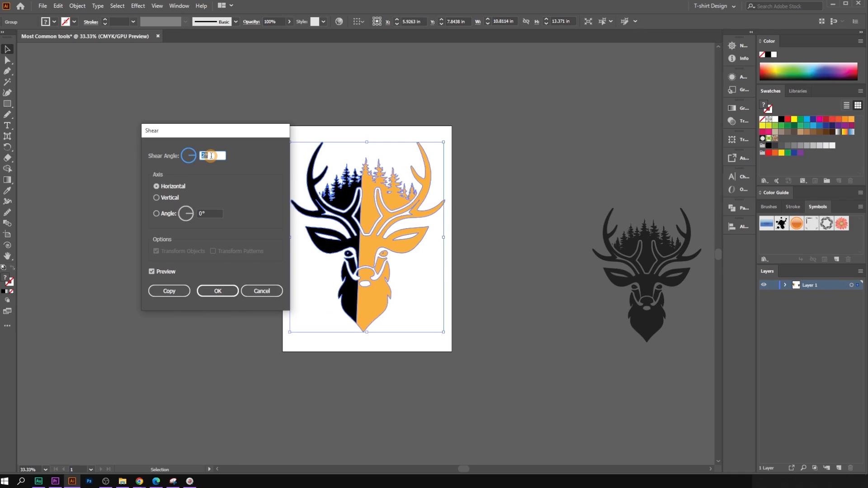
{"action": "key", "text": "Down"}
{"action": "key", "text": "Down"}
{"action": "key", "text": "Down"}
{"action": "key", "text": "Down"}
{"action": "key", "text": "Down"}
{"action": "key", "text": "Down"}
{"action": "key", "text": "Down"}
{"action": "key", "text": "Down"}
{"action": "key", "text": "Down"}
{"action": "key", "text": "Down"}
{"action": "key", "text": "Down"}
{"action": "key", "text": "Down"}
{"action": "key", "text": "Down"}
{"action": "key", "text": "Down"}
{"action": "key", "text": "Down"}
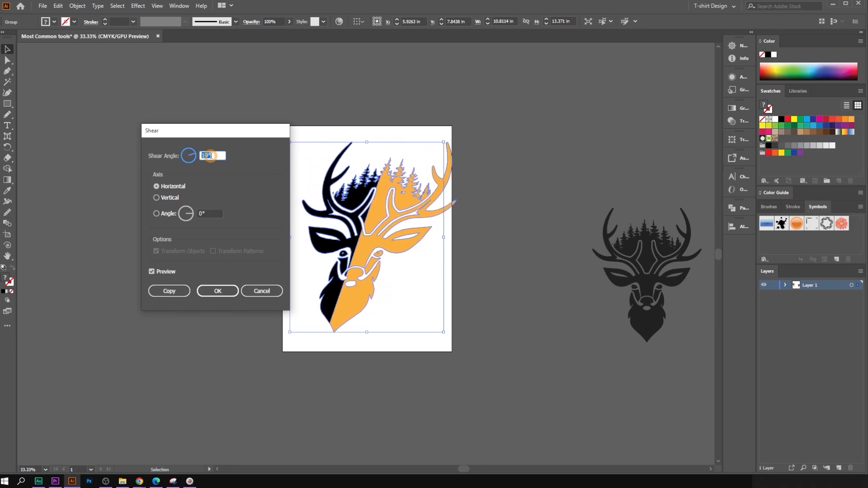
{"action": "key", "text": "Down"}
{"action": "key", "text": "Down"}
{"action": "key", "text": "Down"}
{"action": "key", "text": "Down"}
{"action": "key", "text": "Down"}
{"action": "key", "text": "Down"}
{"action": "key", "text": "Down"}
{"action": "key", "text": "Down"}
{"action": "key", "text": "Down"}
{"action": "key", "text": "Down"}
{"action": "key", "text": "Down"}
{"action": "key", "text": "Down"}
{"action": "key", "text": "Down"}
{"action": "key", "text": "Down"}
{"action": "key", "text": "Down"}
{"action": "key", "text": "Down"}
{"action": "key", "text": "Down"}
{"action": "key", "text": "Down"}
{"action": "key", "text": "Down"}
{"action": "key", "text": "Down"}
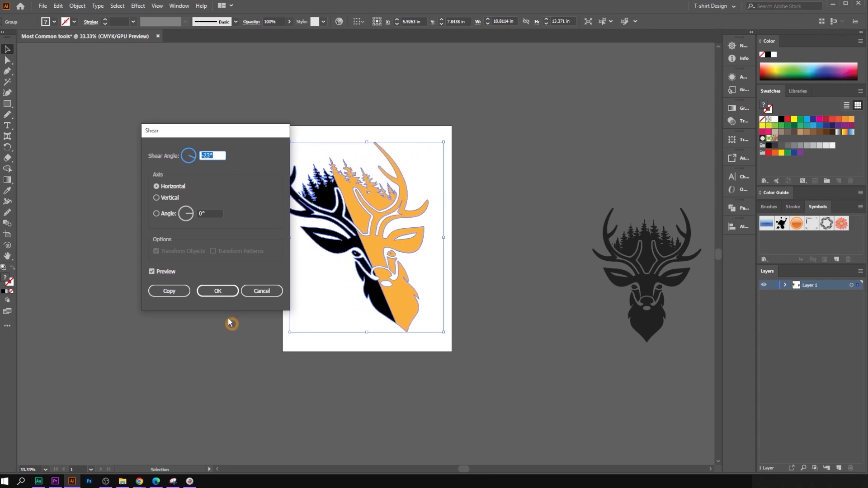
{"action": "left_click", "coordinate": [274, 289]}
- Add the text TEST outside the artboard, above and left of the deer, and enlarge it proportionally to about 306 pt
{"action": "scroll", "coordinate": [129, 196], "scroll_direction": "up", "scroll_amount": 2}
{"action": "scroll", "coordinate": [129, 196], "scroll_direction": "up", "scroll_amount": 2}
{"action": "left_click", "coordinate": [12, 130]}
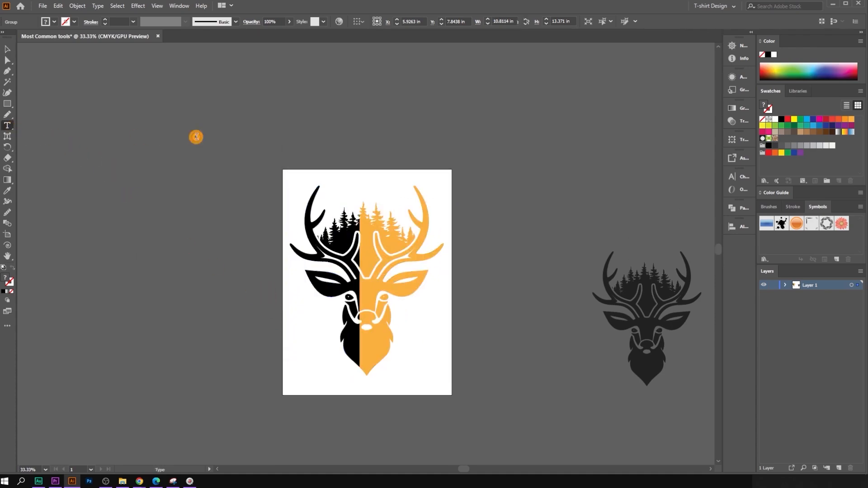
{"action": "type", "text": "TEST"}
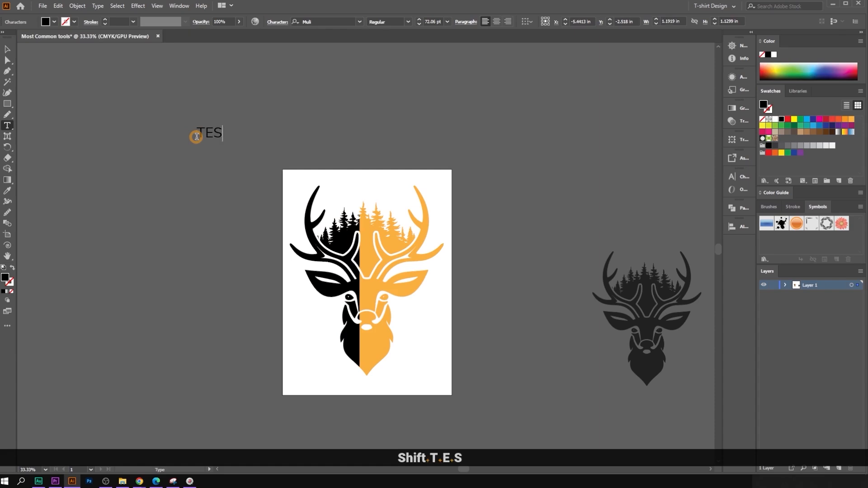
{"action": "left_click", "coordinate": [4, 49]}
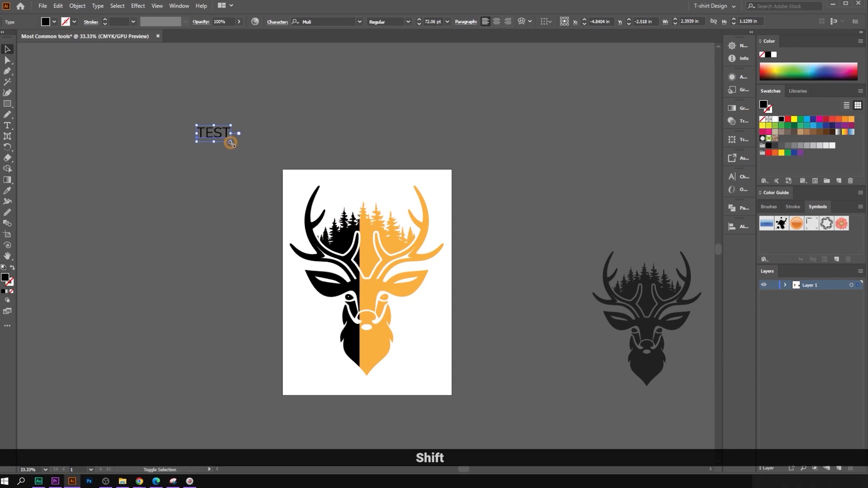
{"action": "left_click_drag", "start_coordinate": [230, 143], "coordinate": [277, 193]}
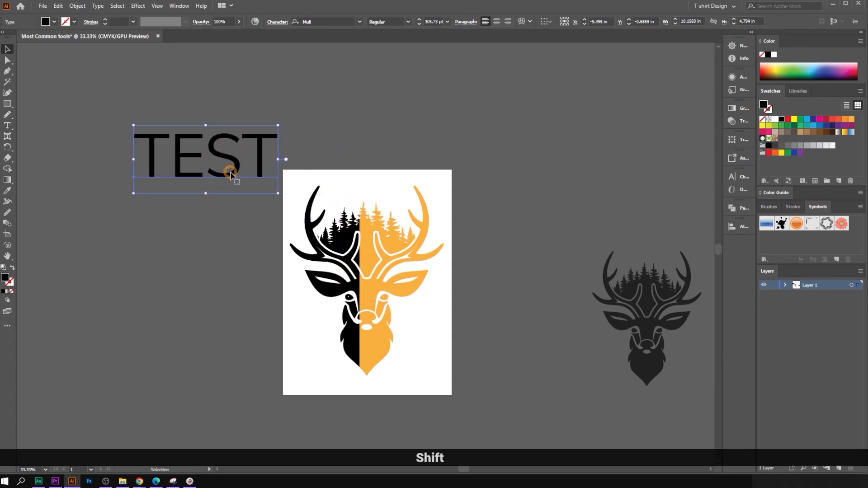
- Preview a horizontal Shear of the TEST text at positive and negative angles, including 20°, and cancel it
{"action": "right_click", "coordinate": [209, 142]}
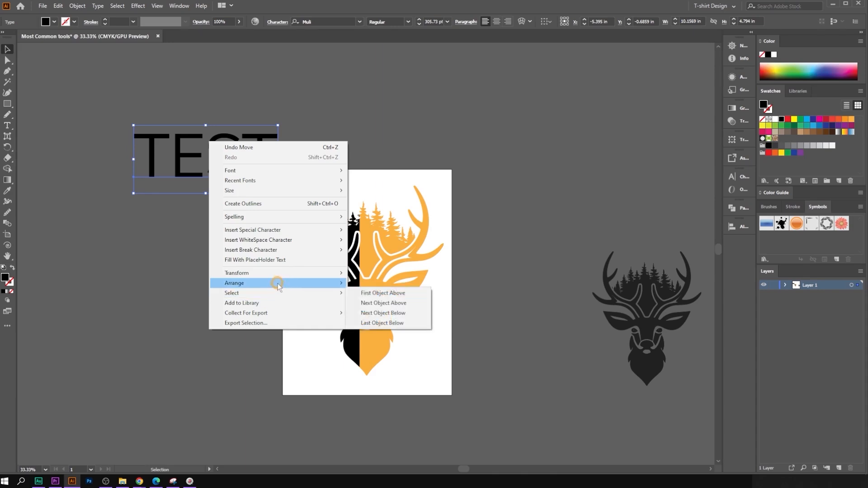
{"action": "mouse_move", "coordinate": [277, 275]}
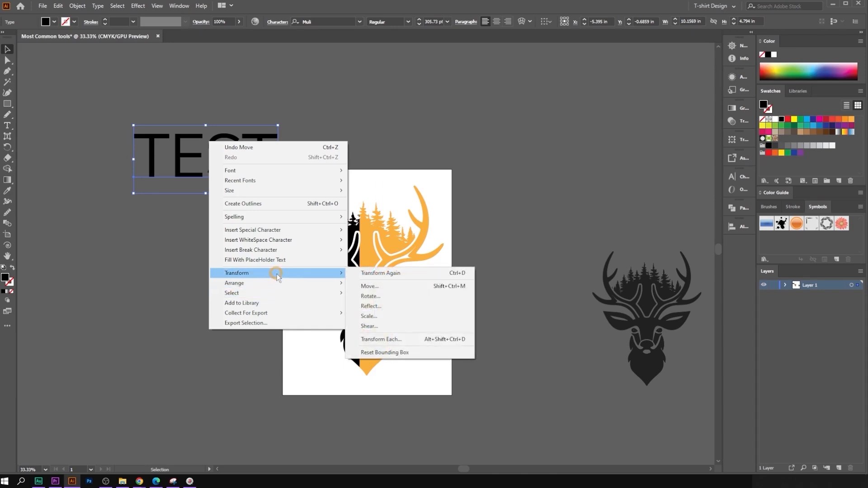
{"action": "left_click", "coordinate": [401, 326]}
{"action": "left_click_drag", "start_coordinate": [180, 127], "coordinate": [488, 120]}
{"action": "left_click", "coordinate": [458, 261]}
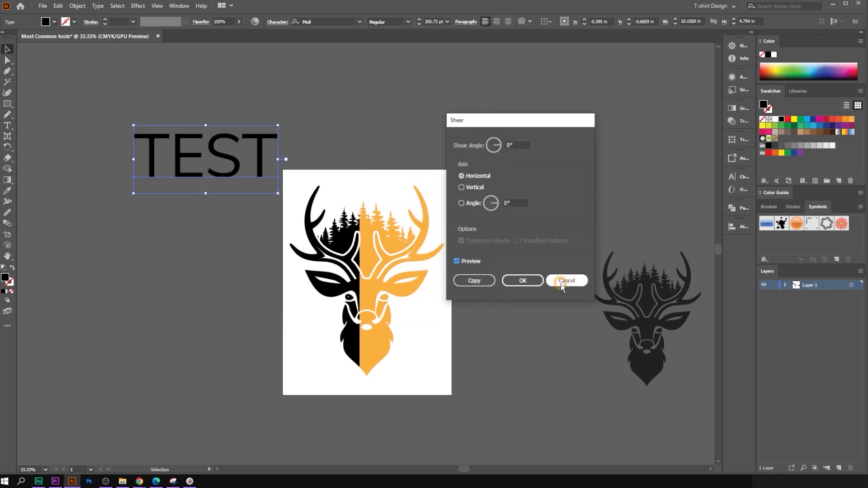
{"action": "left_click", "coordinate": [524, 145]}
{"action": "type", "text": "8"}
{"action": "scroll", "coordinate": [525, 144], "scroll_direction": "up", "scroll_amount": 6}
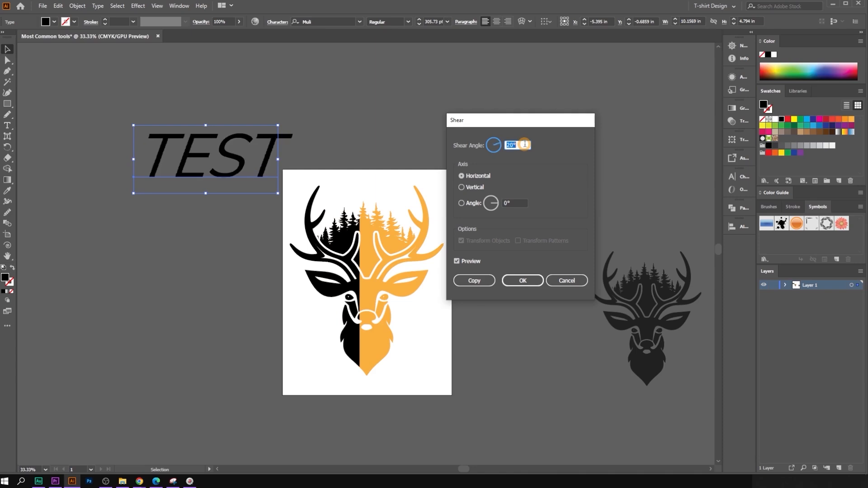
{"action": "scroll", "coordinate": [525, 144], "scroll_direction": "down", "scroll_amount": 8}
{"action": "scroll", "coordinate": [525, 144], "scroll_direction": "down", "scroll_amount": 15}
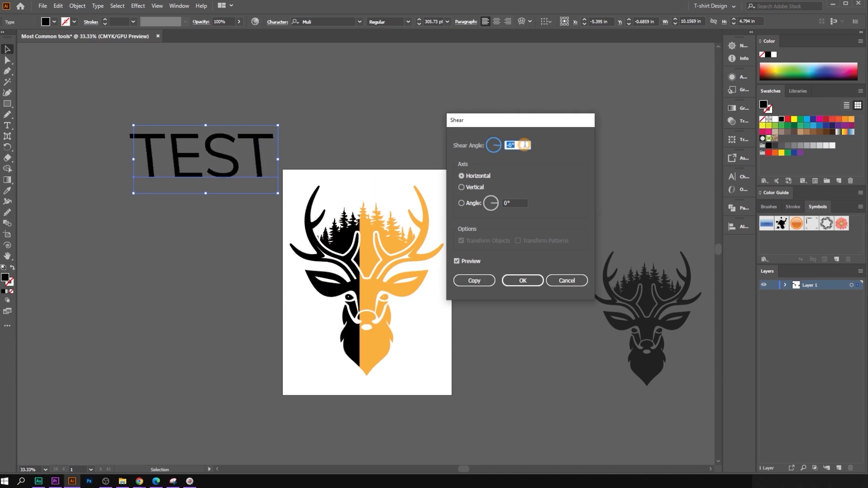
{"action": "left_click", "coordinate": [565, 281]}
- Delete the TEST text and the two-tone deer from the artboard
{"action": "key", "text": "Delete"}
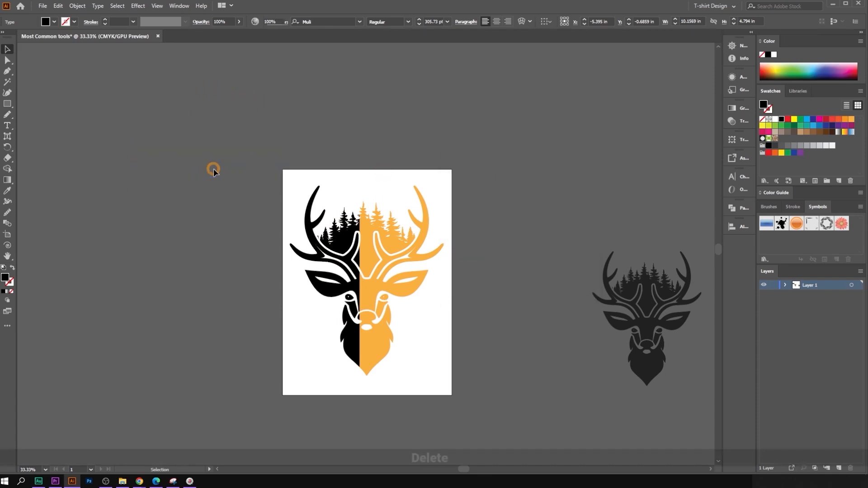
{"action": "left_click", "coordinate": [387, 260]}
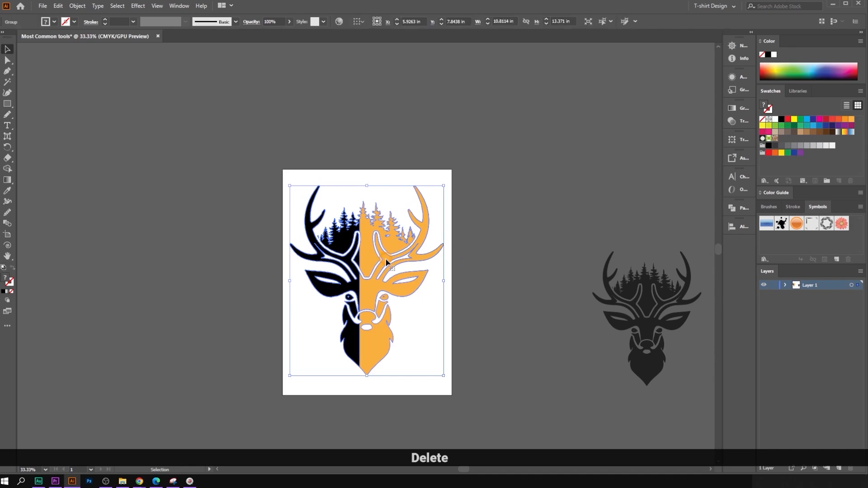
{"action": "key", "text": "Delete"}
- Place a duplicate of the dark deer from the pasteboard onto the artboard and deselect it
{"action": "left_click_drag", "start_coordinate": [656, 321], "coordinate": [372, 264]}
{"action": "right_click", "coordinate": [375, 254]}
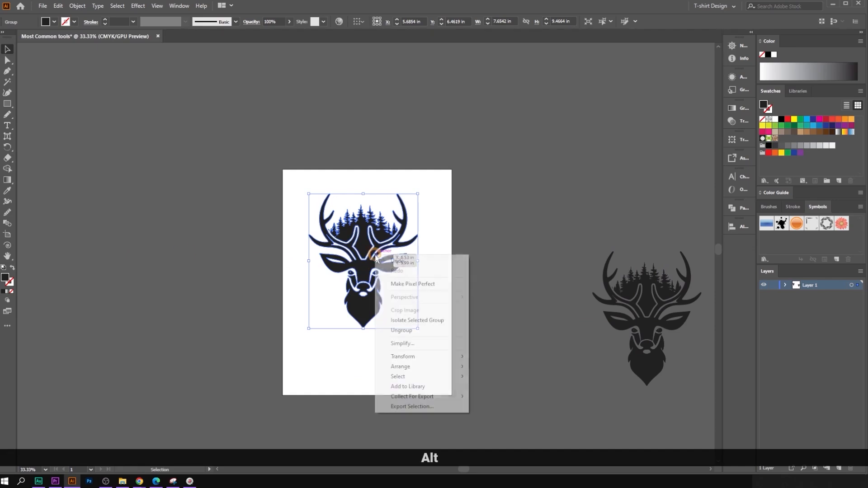
{"action": "mouse_move", "coordinate": [424, 369]}
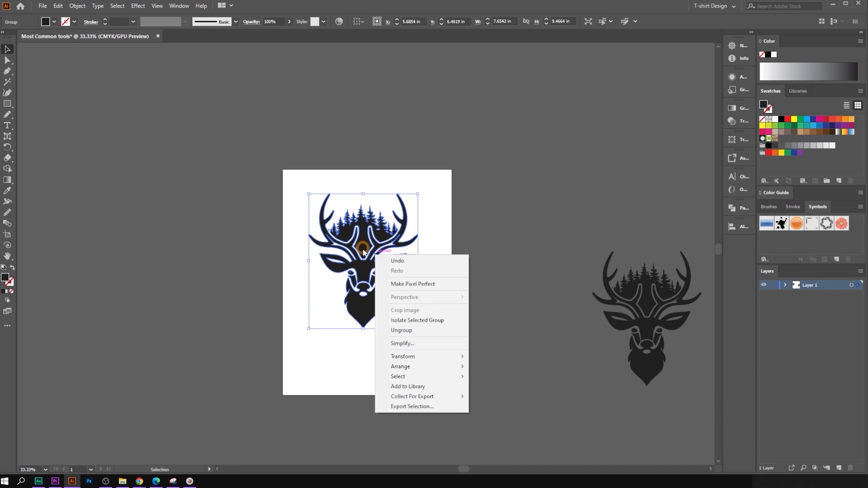
{"action": "left_click", "coordinate": [537, 179]}
{"action": "left_click", "coordinate": [519, 190]}
{"action": "scroll", "coordinate": [367, 242], "scroll_direction": "up", "scroll_amount": 1}
{"action": "scroll", "coordinate": [365, 240], "scroll_direction": "down", "scroll_amount": 1}
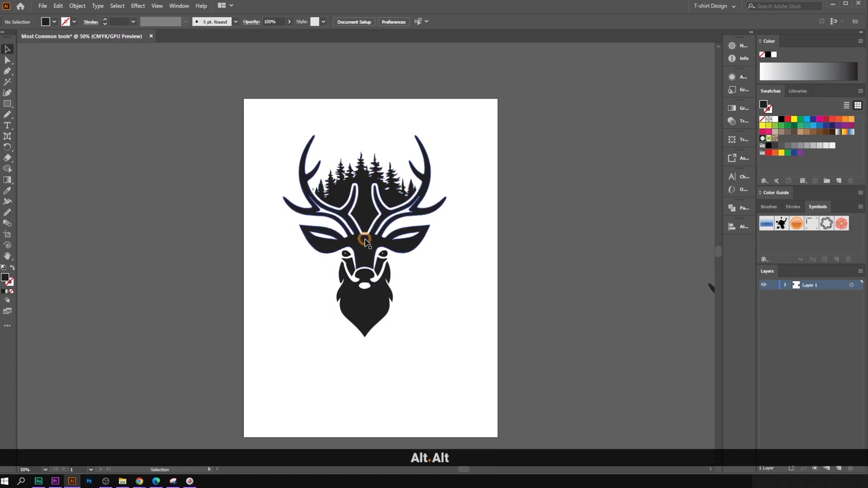
- Enter isolation mode on the grouped deer on the artboard
{"action": "scroll", "coordinate": [366, 242], "scroll_direction": "down", "scroll_amount": 1}
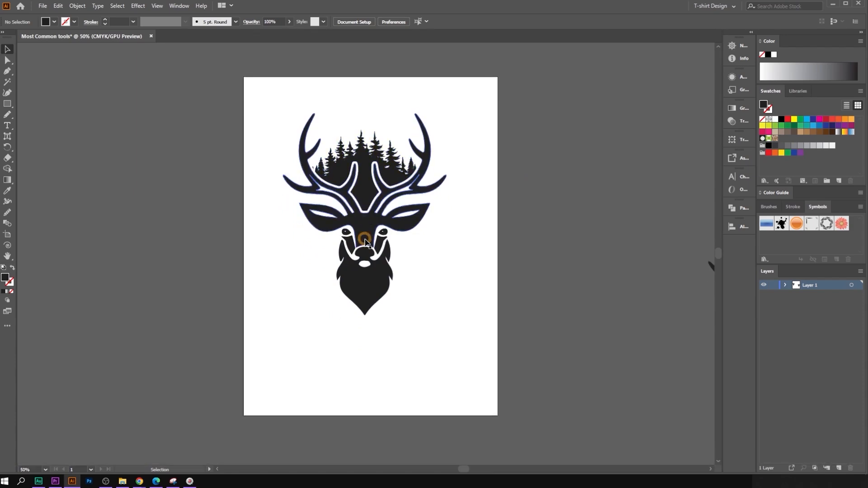
{"action": "left_click", "coordinate": [363, 193]}
{"action": "scroll", "coordinate": [371, 259], "scroll_direction": "up", "scroll_amount": 2}
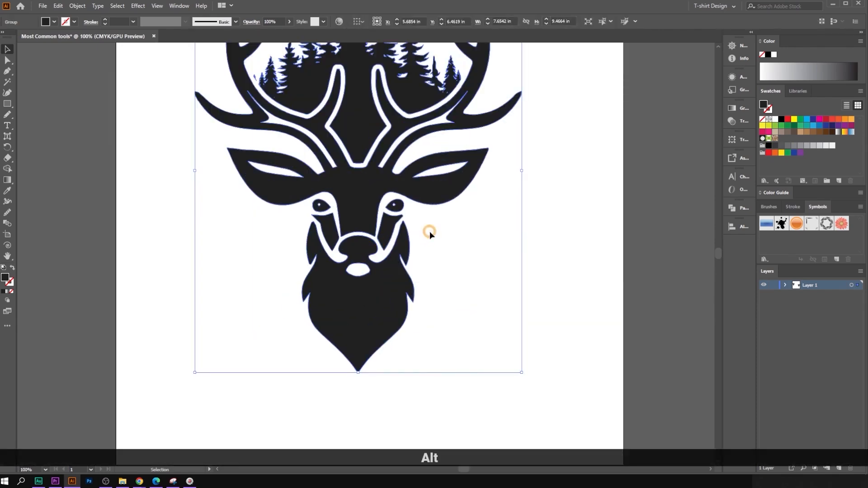
{"action": "scroll", "coordinate": [417, 248], "scroll_direction": "up", "scroll_amount": 2}
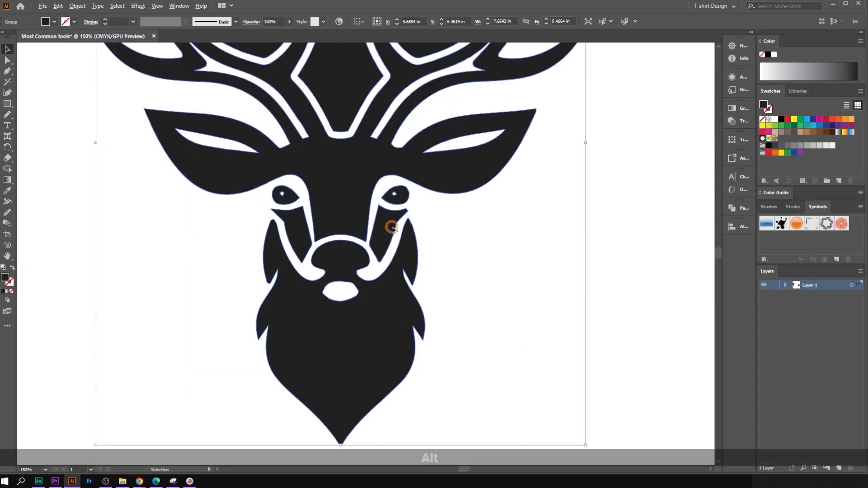
{"action": "scroll", "coordinate": [441, 252], "scroll_direction": "down", "scroll_amount": 2}
{"action": "scroll", "coordinate": [334, 212], "scroll_direction": "up", "scroll_amount": 2}
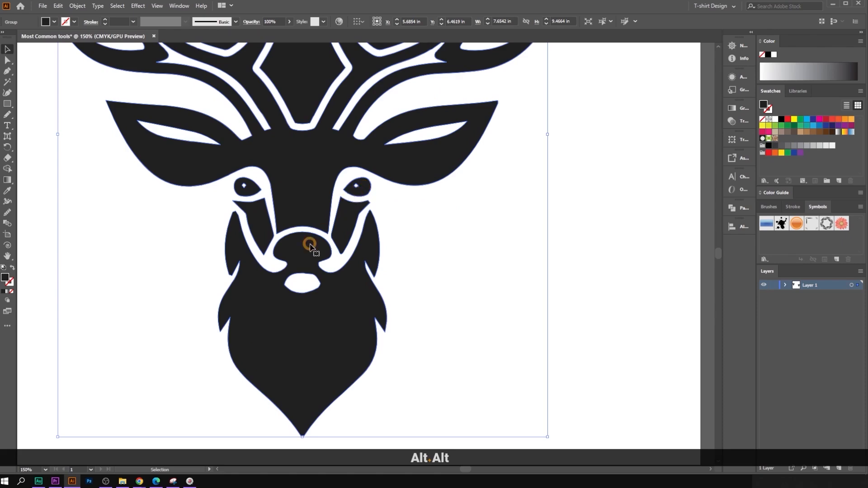
{"action": "scroll", "coordinate": [316, 262], "scroll_direction": "down", "scroll_amount": 2}
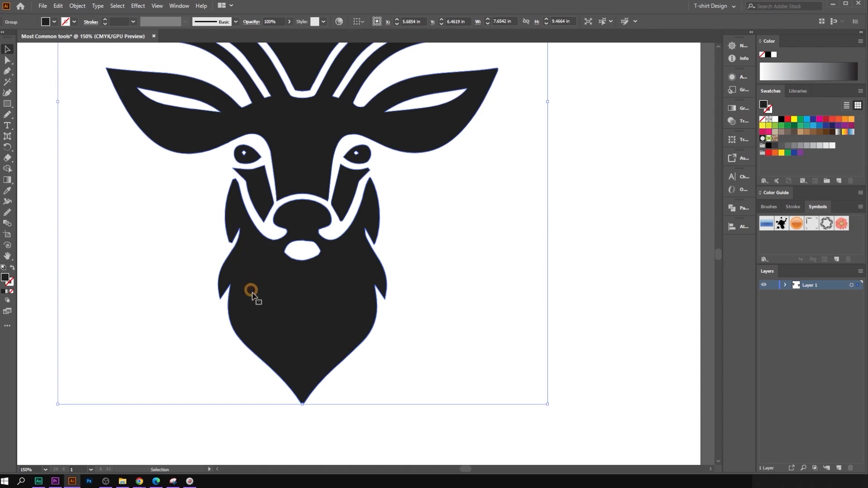
{"action": "scroll", "coordinate": [341, 292], "scroll_direction": "up", "scroll_amount": 1}
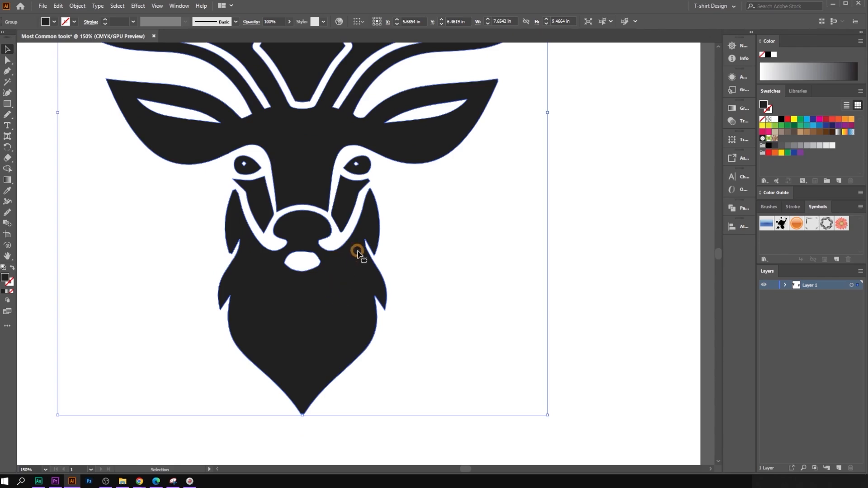
{"action": "double_click", "coordinate": [349, 308]}
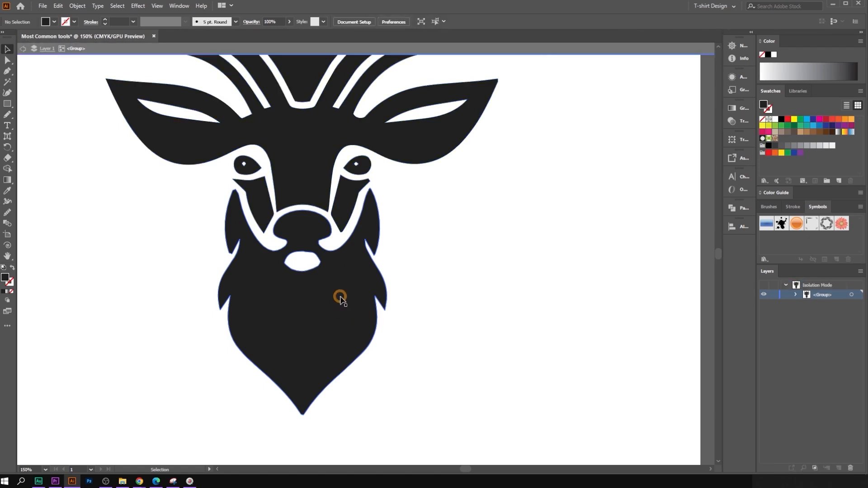
- Try moving the beard and the antlered head separately inside the isolated deer group, and undo both moves
{"action": "scroll", "coordinate": [340, 298], "scroll_direction": "up", "scroll_amount": 2}
{"action": "left_click_drag", "start_coordinate": [348, 301], "coordinate": [320, 318]}
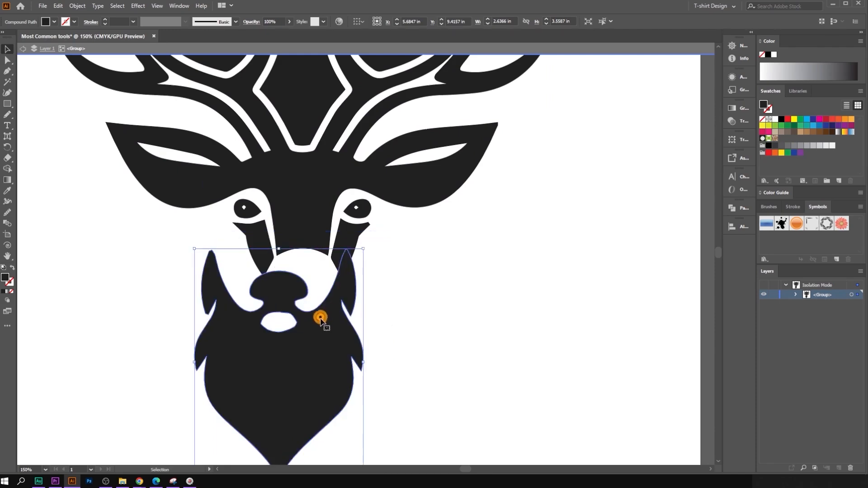
{"action": "key", "text": "ctrl+z"}
{"action": "left_click_drag", "start_coordinate": [314, 198], "coordinate": [388, 208]}
{"action": "key", "text": "ctrl+z"}
- Deselect the antlered head and exit isolation mode to return to the whole layer
{"action": "scroll", "coordinate": [389, 217], "scroll_direction": "down", "scroll_amount": 5, "text": "alt"}
{"action": "right_click", "coordinate": [429, 175]}
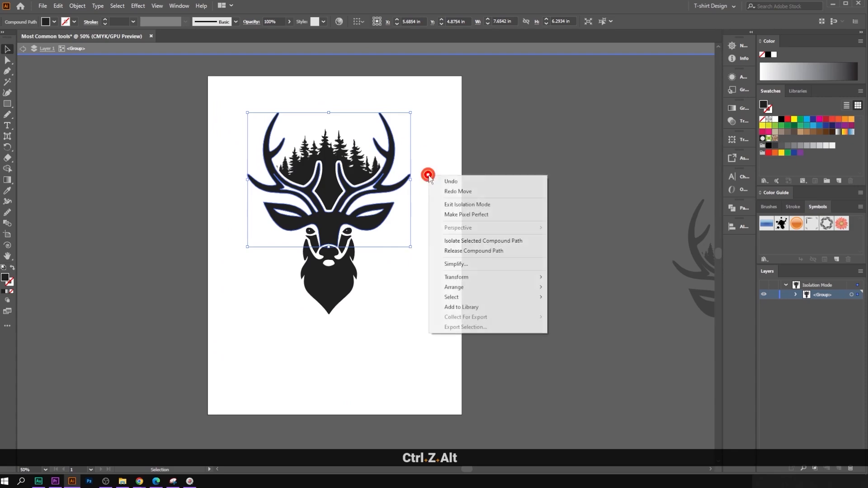
{"action": "left_click", "coordinate": [485, 181]}
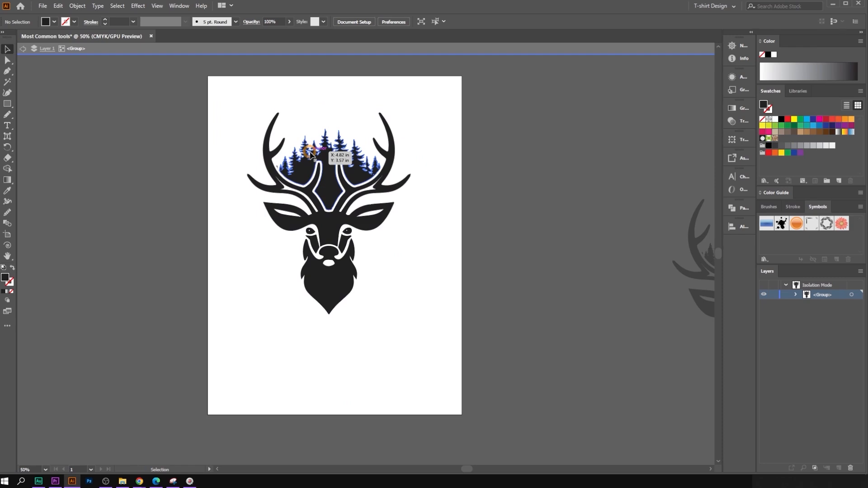
{"action": "right_click", "coordinate": [456, 165]}
{"action": "left_click", "coordinate": [473, 198]}
- Duplicate the deer three times, placing two copies left of the artboard and one over its upper-left corner
{"action": "scroll", "coordinate": [473, 193], "scroll_direction": "up", "scroll_amount": 1}
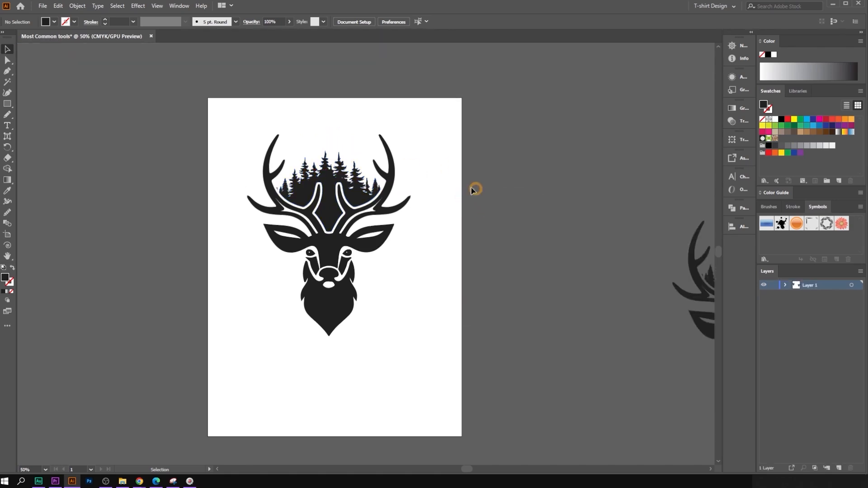
{"action": "scroll", "coordinate": [380, 184], "scroll_direction": "down", "scroll_amount": 1}
{"action": "left_click_drag", "start_coordinate": [357, 185], "coordinate": [304, 135], "text": "alt"}
{"action": "left_click", "coordinate": [427, 189]}
{"action": "left_click_drag", "start_coordinate": [418, 181], "coordinate": [471, 180]}
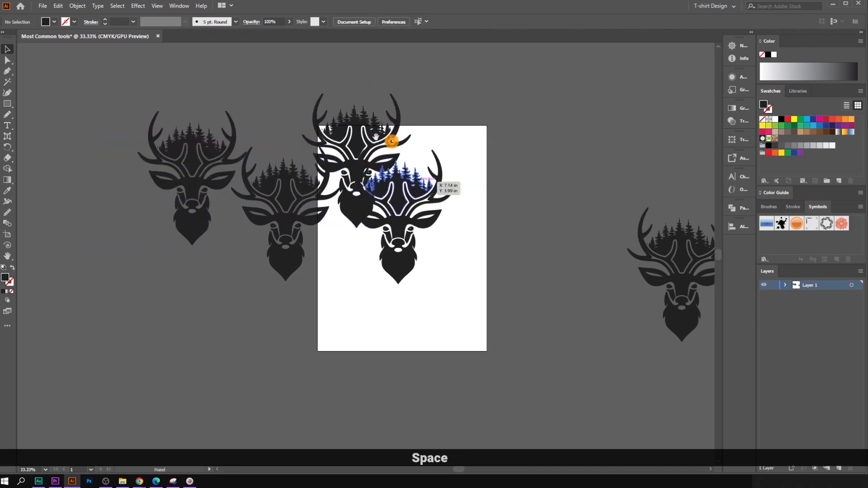
- Isolate the deer copy that overlaps the artboard's upper-left corner from the other copies
{"action": "left_click", "coordinate": [292, 185]}
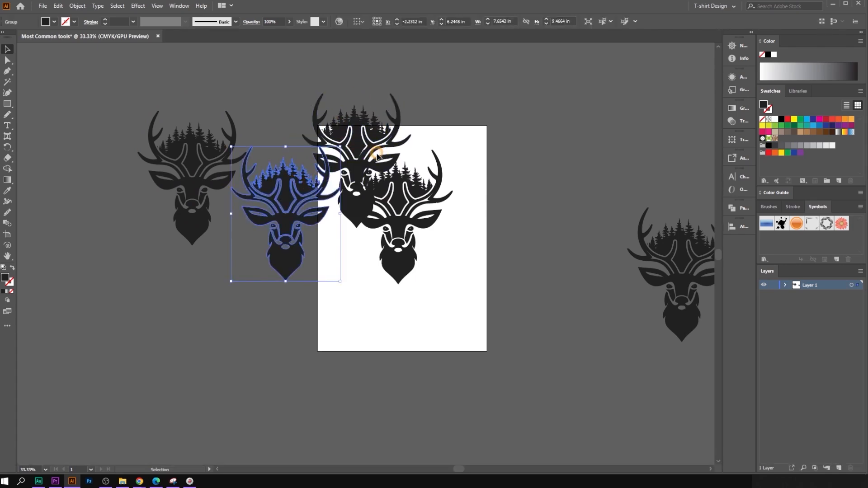
{"action": "left_click", "coordinate": [360, 143]}
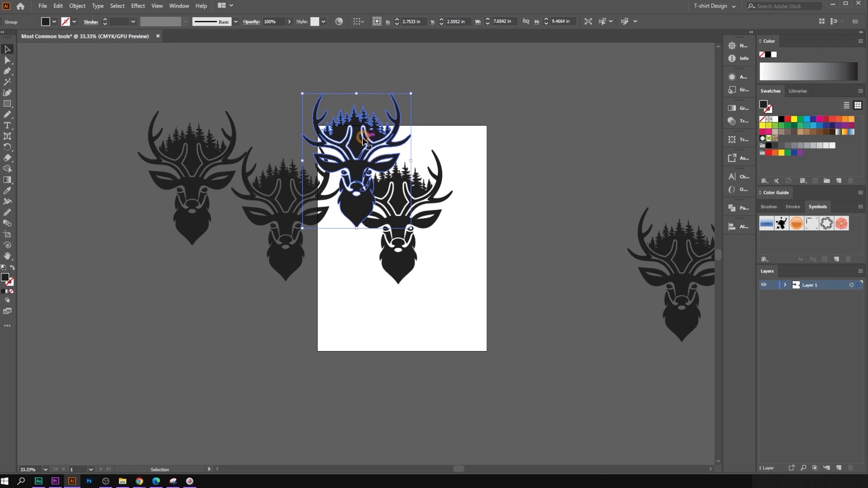
{"action": "double_click", "coordinate": [353, 133]}
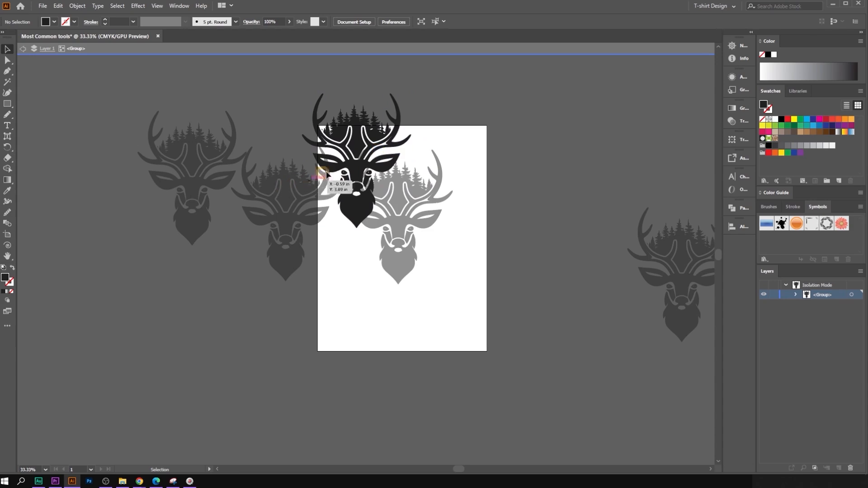
- Examine the separate parts of the isolated deer by selecting its antlered head, trees and beard in turn
{"action": "left_click", "coordinate": [364, 142]}
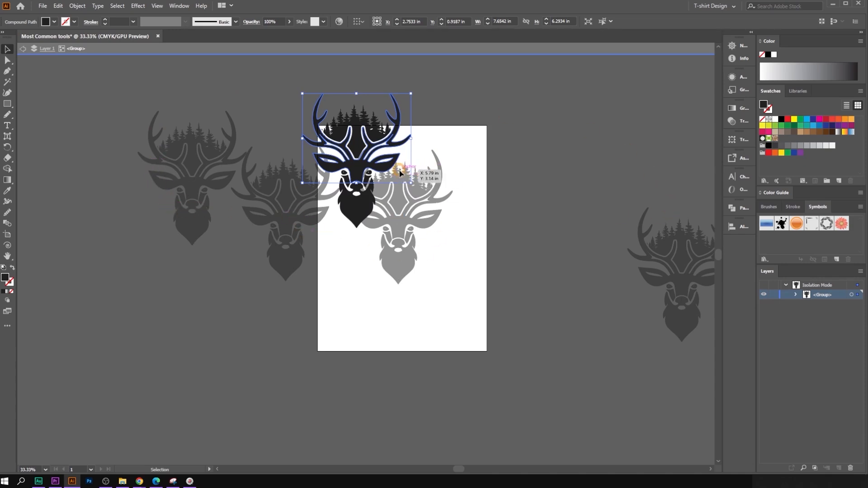
{"action": "left_click", "coordinate": [436, 97]}
{"action": "scroll", "coordinate": [414, 103], "scroll_direction": "up", "scroll_amount": 3}
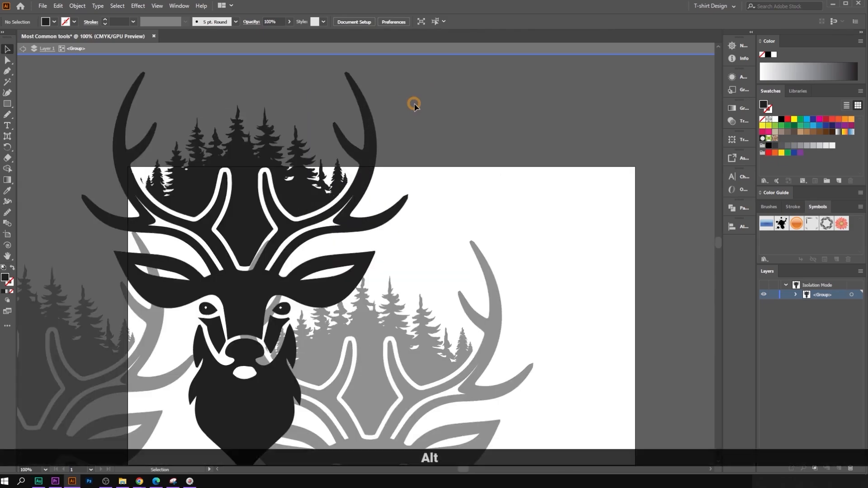
{"action": "left_click_drag", "start_coordinate": [475, 153], "coordinate": [626, 179]}
{"action": "scroll", "coordinate": [498, 184], "scroll_direction": "down", "scroll_amount": 2}
{"action": "left_click", "coordinate": [500, 184]}
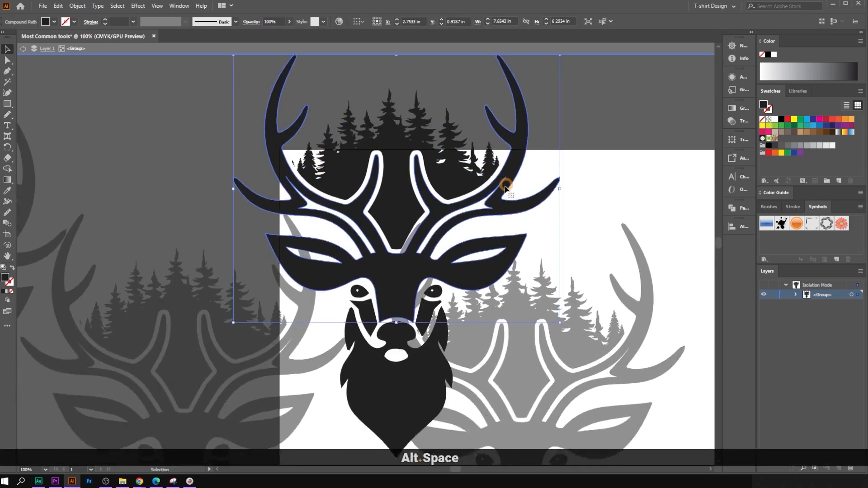
{"action": "left_click", "coordinate": [388, 124]}
{"action": "left_click", "coordinate": [281, 100]}
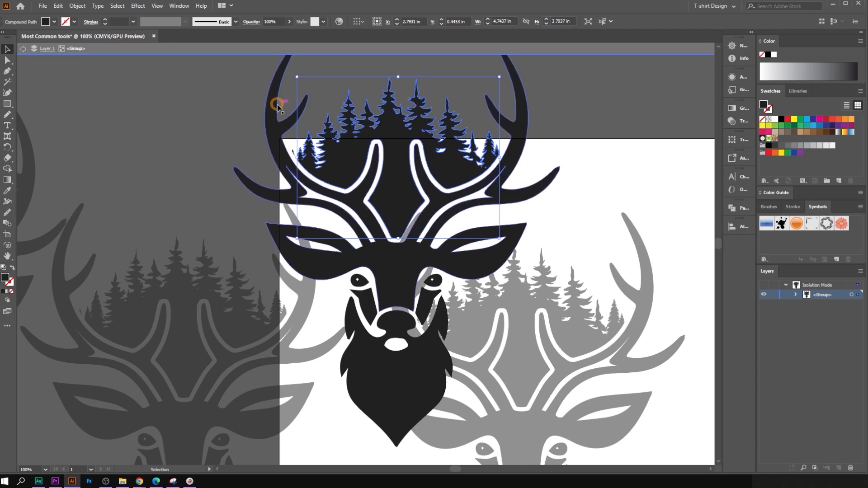
{"action": "left_click", "coordinate": [422, 360]}
{"action": "scroll", "coordinate": [422, 372], "scroll_direction": "down", "scroll_amount": 2}
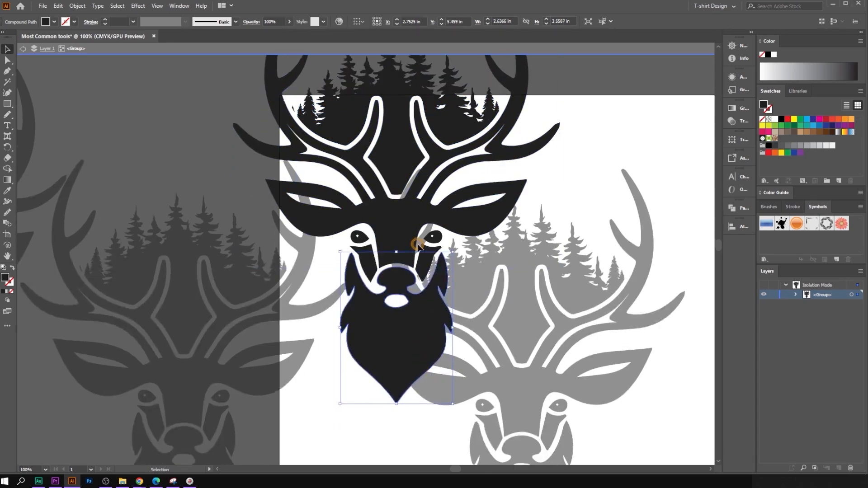
- Fill the isolated deer's cheek shape below its right-hand eye with dark blue and deselect it
{"action": "left_click", "coordinate": [432, 260]}
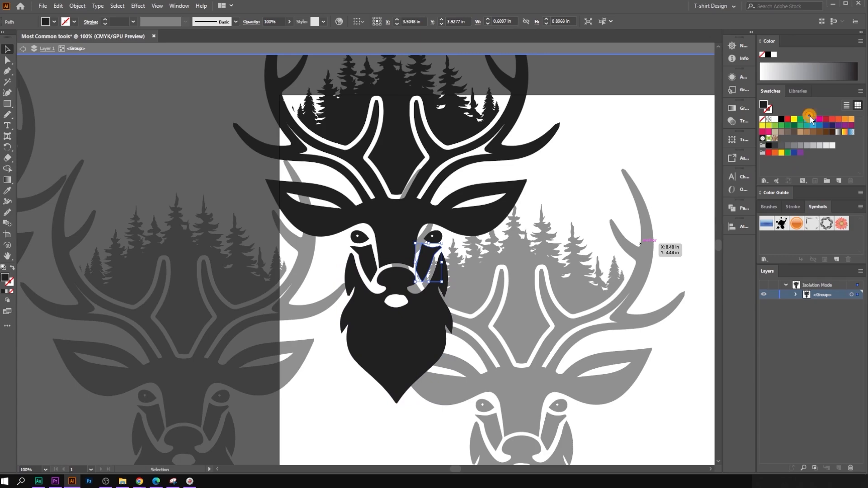
{"action": "left_click", "coordinate": [832, 126]}
{"action": "left_click", "coordinate": [410, 270]}
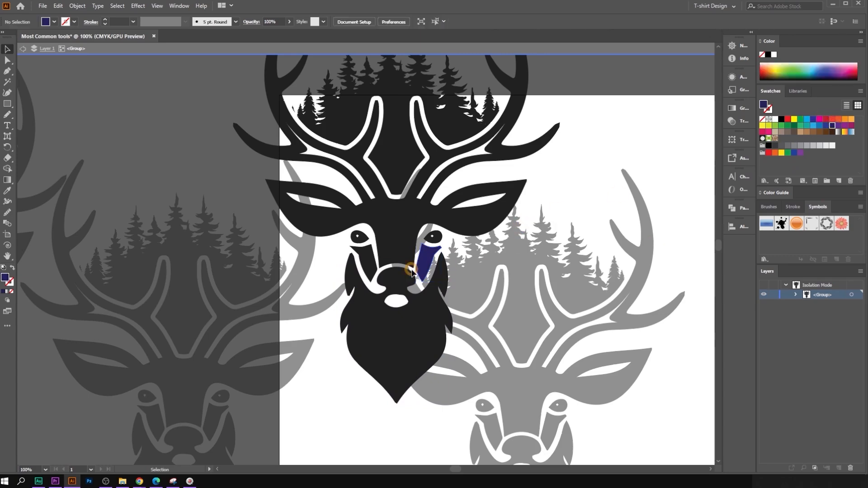
- Fill the isolated deer's antlers, ears and head shape with red
{"action": "left_click", "coordinate": [363, 269]}
{"action": "left_click", "coordinate": [448, 207]}
{"action": "left_click", "coordinate": [792, 176]}
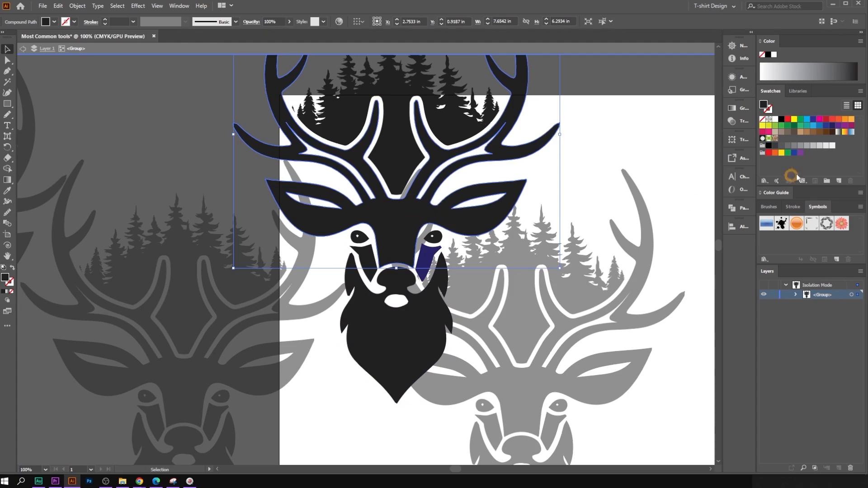
{"action": "left_click", "coordinate": [833, 119]}
{"action": "scroll", "coordinate": [423, 228], "scroll_direction": "down", "scroll_amount": 2}
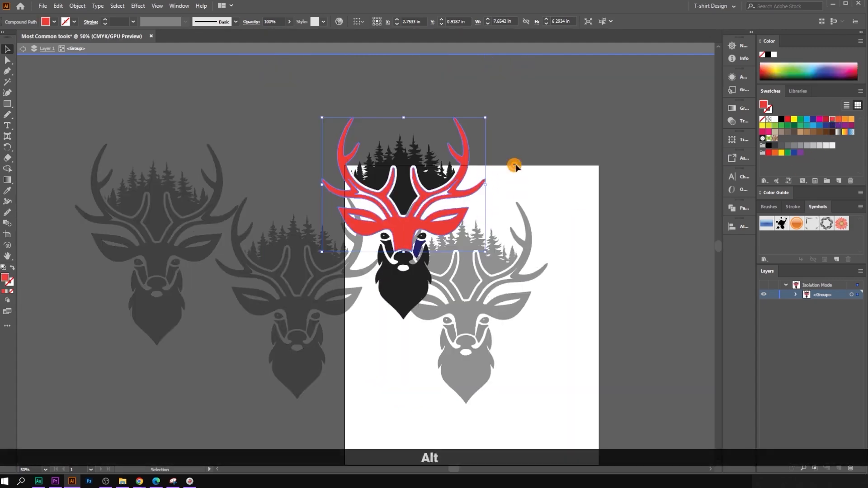
- Deselect the red antlered head and exit isolation mode on the recoloured deer
{"action": "left_click", "coordinate": [488, 159]}
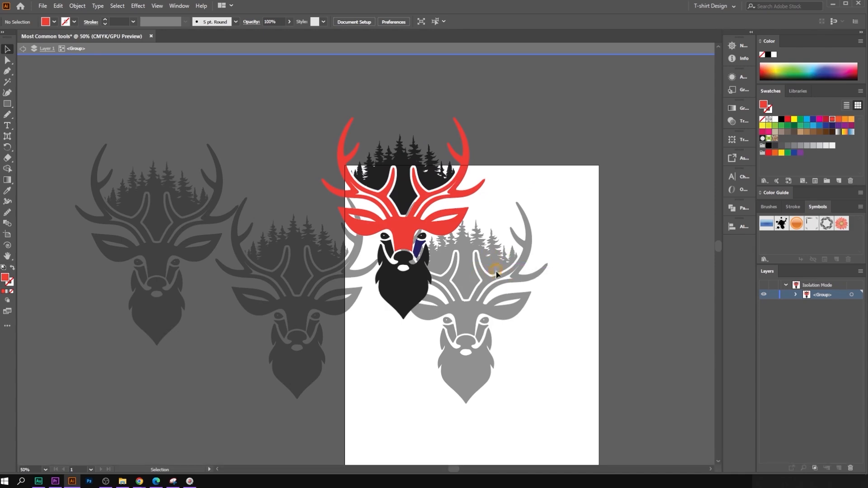
{"action": "scroll", "coordinate": [488, 285], "scroll_direction": "down", "scroll_amount": 2}
{"action": "left_click", "coordinate": [572, 146]}
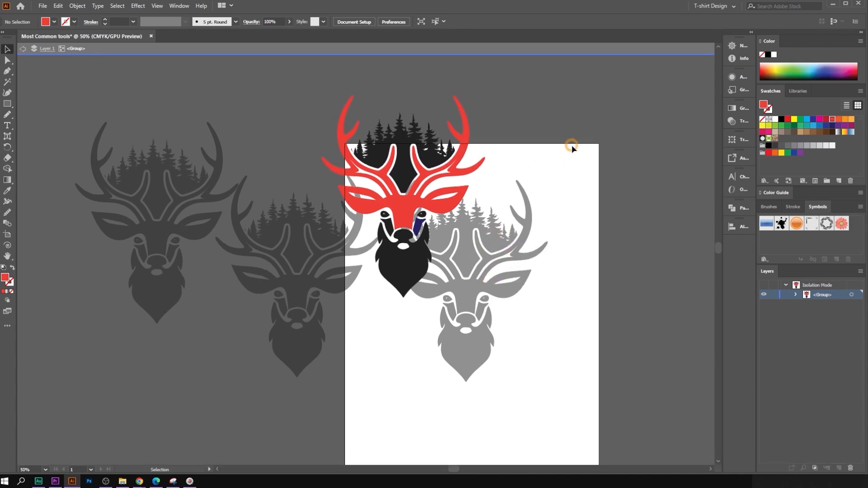
{"action": "double_click", "coordinate": [572, 146]}
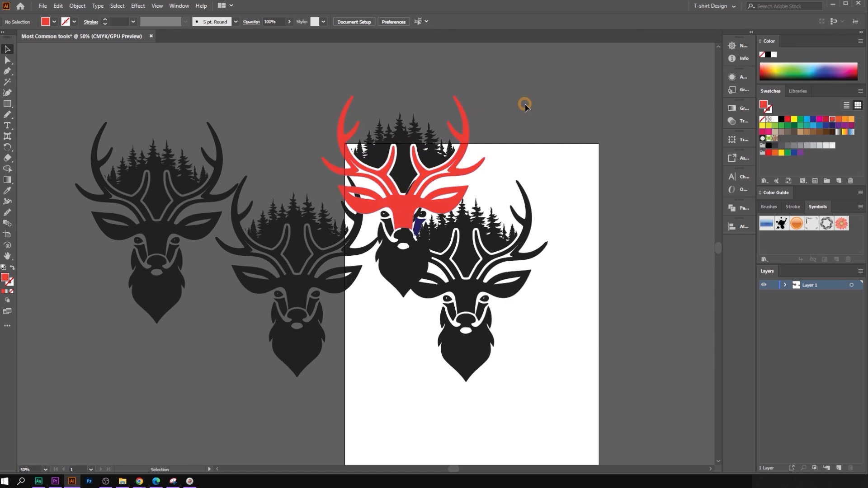
- Delete the recoloured deer and the three dark deer around it, keeping only the one right of the artboard
{"action": "left_click", "coordinate": [403, 187]}
{"action": "scroll", "coordinate": [402, 193], "scroll_direction": "down", "scroll_amount": 3, "text": "alt"}
{"action": "left_click_drag", "start_coordinate": [401, 182], "coordinate": [426, 173], "text": "alt"}
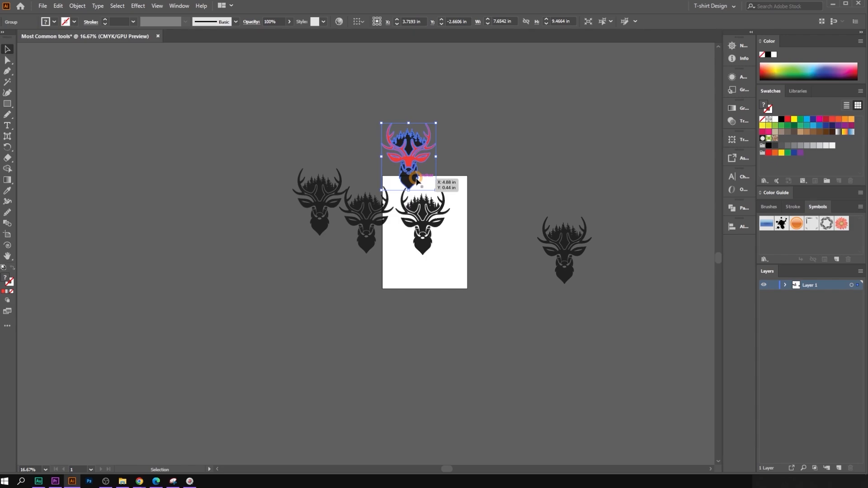
{"action": "left_click", "coordinate": [413, 225], "text": "shift"}
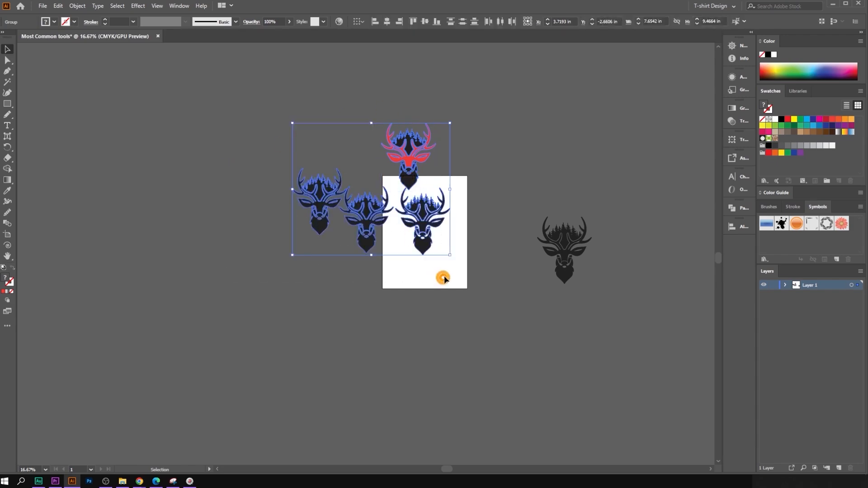
{"action": "key", "text": "Delete"}
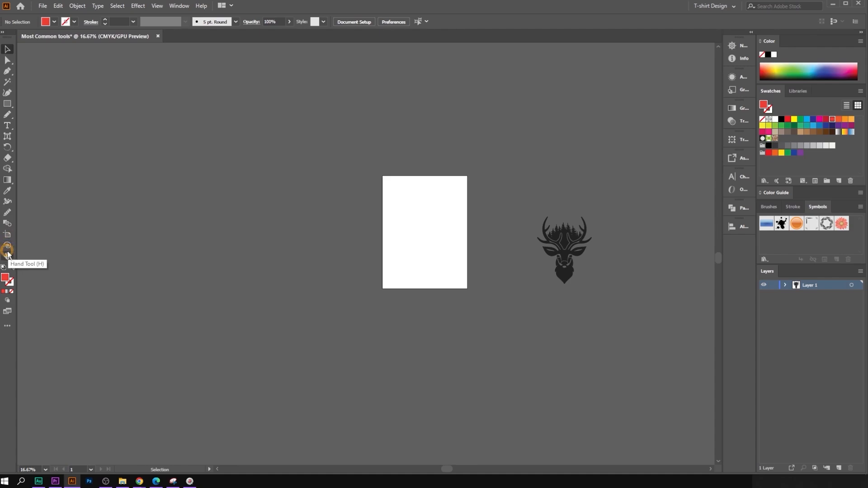
{"action": "left_click", "coordinate": [9, 202]}
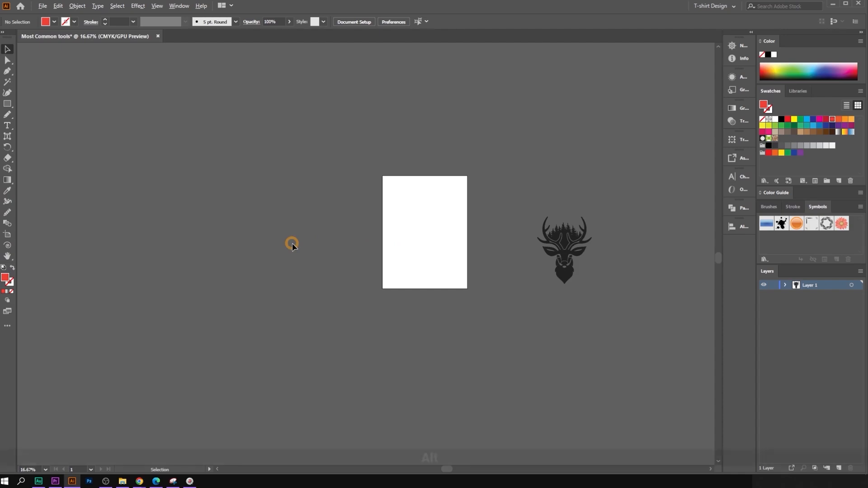
{"action": "scroll", "coordinate": [292, 245], "scroll_direction": "up", "scroll_amount": 1}
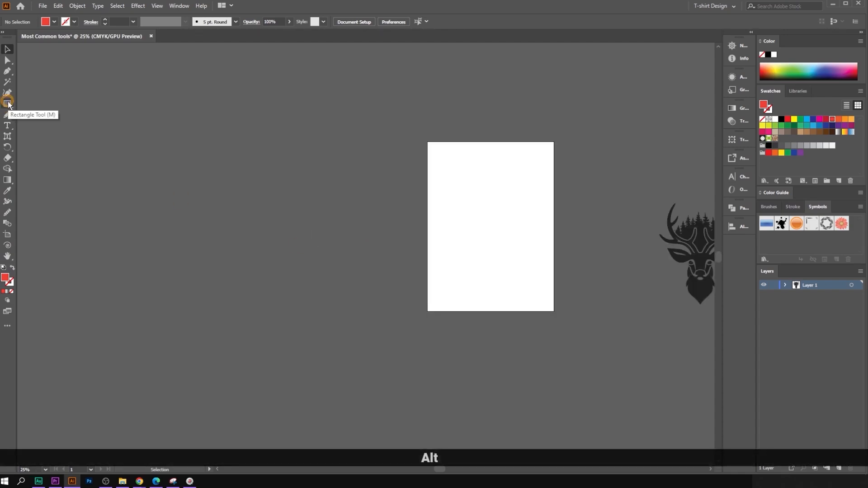
{"action": "left_click_drag", "start_coordinate": [7, 103], "coordinate": [50, 115]}
{"action": "left_click_drag", "start_coordinate": [94, 148], "coordinate": [337, 155]}
{"action": "key", "text": "ctrl+z"}
- Draw two parallel horizontal red rectangles about 18 by 0.47 in left of the artboard, one above the other, and select both
{"action": "left_click_drag", "start_coordinate": [7, 104], "coordinate": [59, 101]}
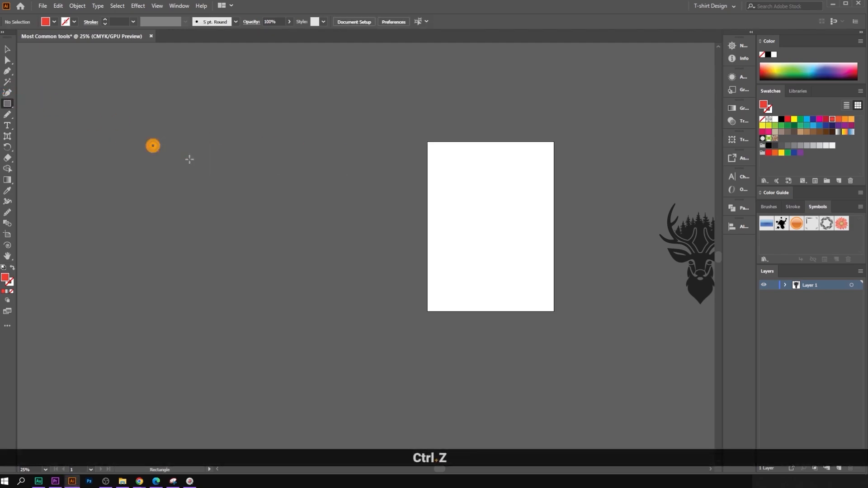
{"action": "left_click_drag", "start_coordinate": [146, 165], "coordinate": [305, 269]}
{"action": "key", "text": "v"}
{"action": "left_click", "coordinate": [375, 247]}
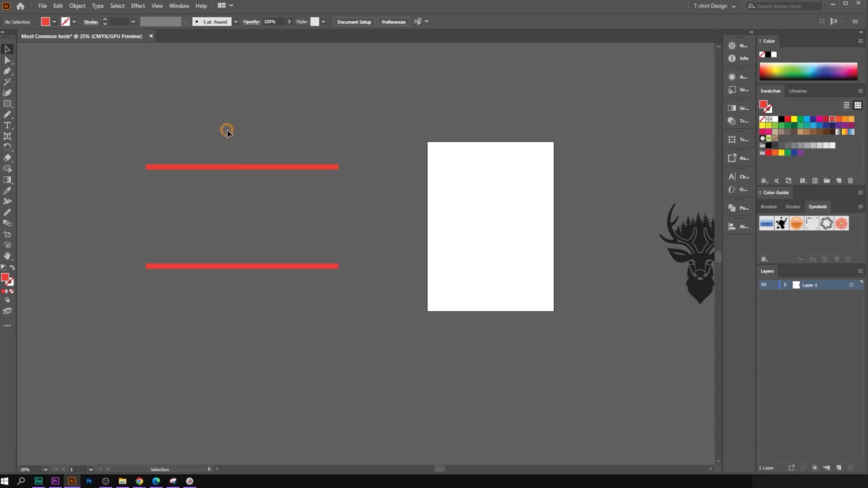
{"action": "left_click", "coordinate": [225, 168]}
{"action": "left_click", "coordinate": [235, 265], "text": "shift"}
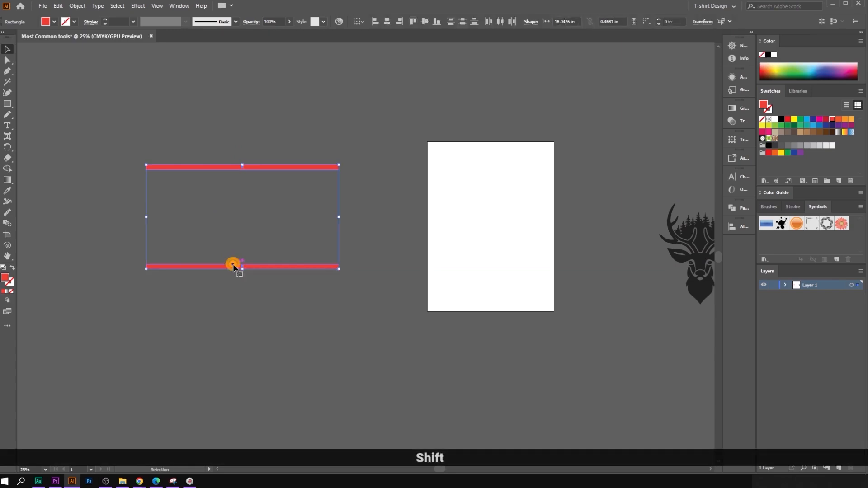
- Blend the two horizontal red bars into one object with the Blend tool, from the lower bar to the upper one
{"action": "left_click", "coordinate": [7, 223]}
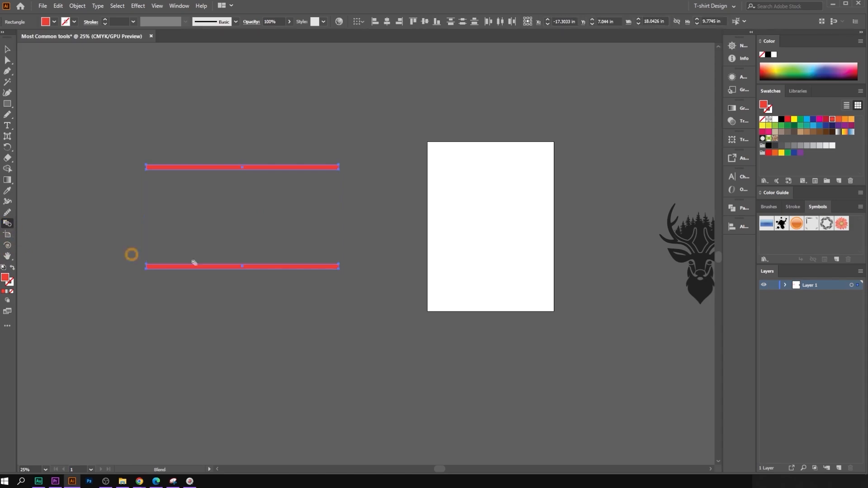
{"action": "left_click", "coordinate": [242, 268]}
{"action": "left_click", "coordinate": [242, 167]}
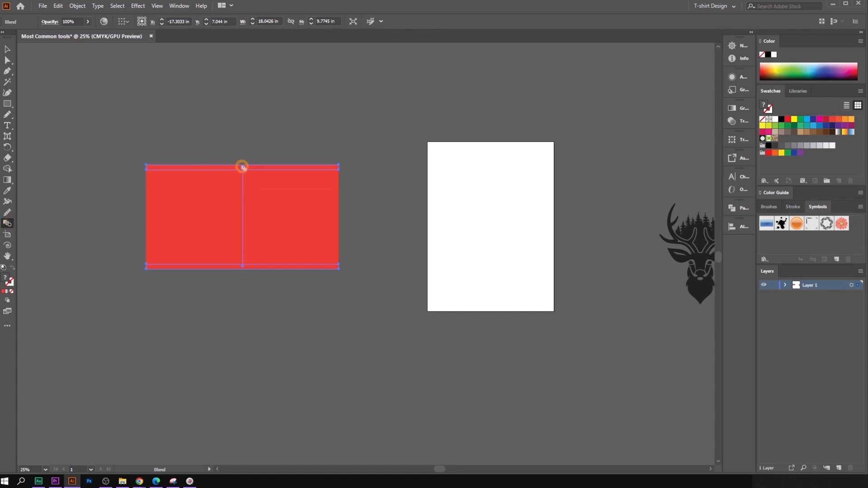
- Preview the red bars' blend with its spacing set to Specified Steps and a value of 11
{"action": "double_click", "coordinate": [7, 223]}
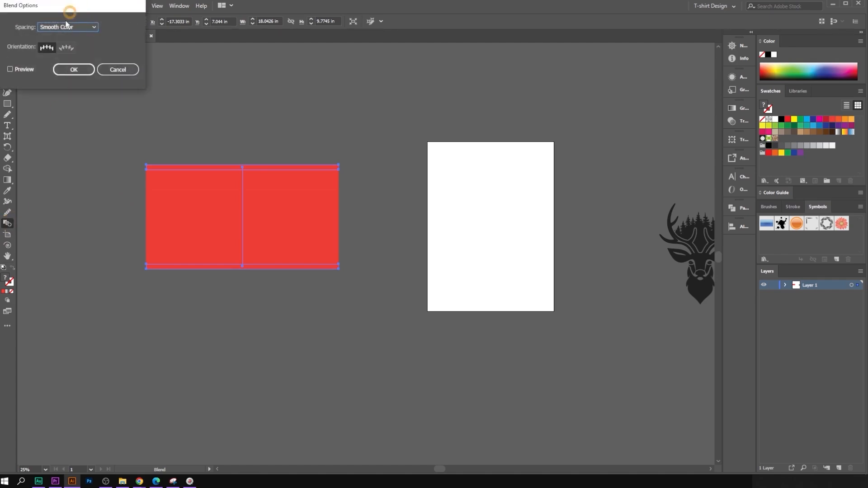
{"action": "left_click_drag", "start_coordinate": [52, 5], "coordinate": [423, 144]}
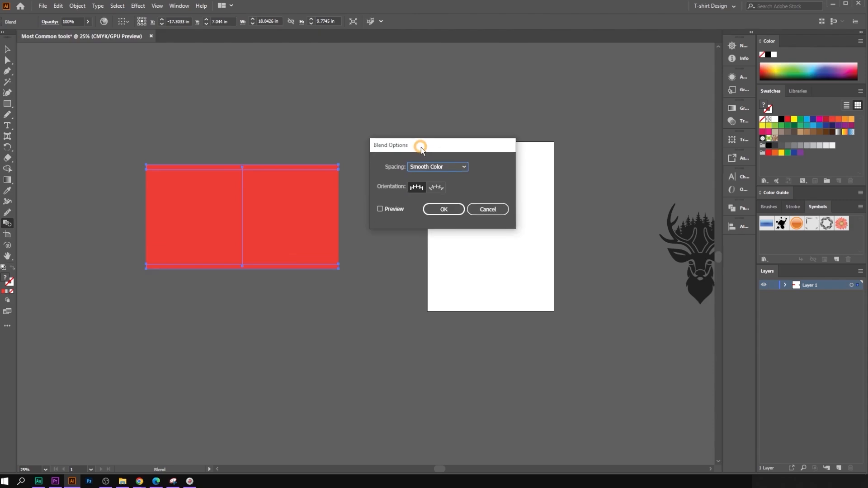
{"action": "left_click", "coordinate": [381, 209]}
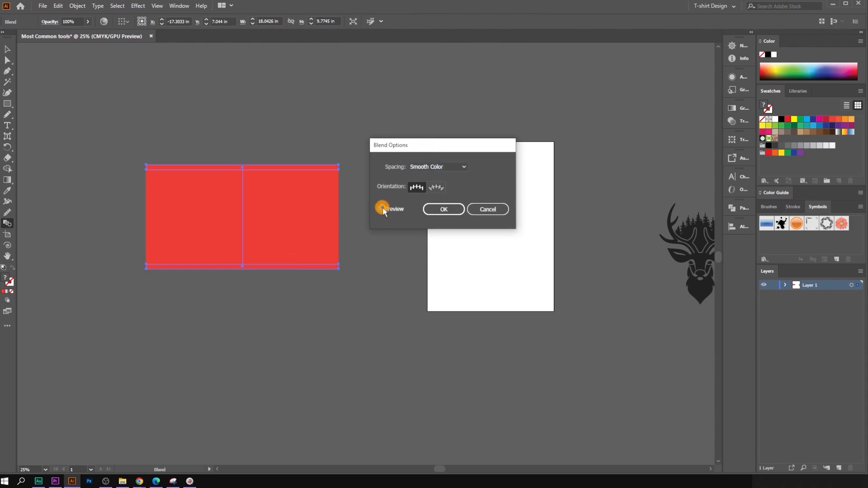
{"action": "left_click", "coordinate": [438, 167]}
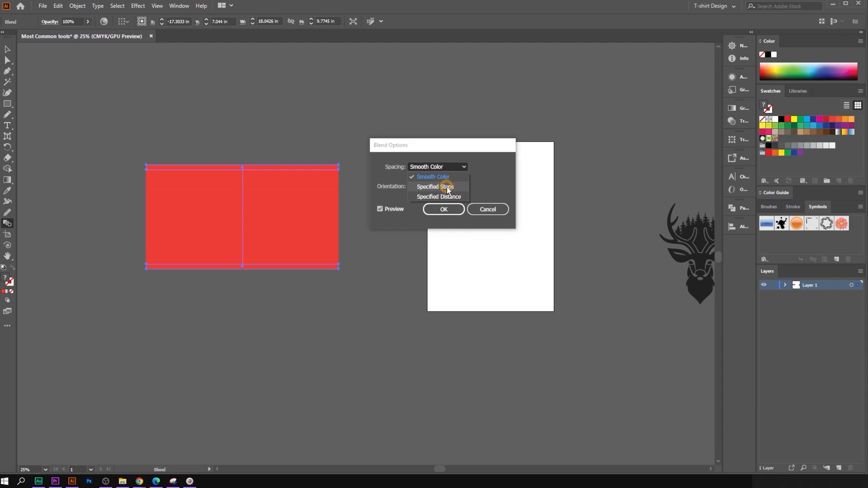
{"action": "left_click", "coordinate": [447, 188]}
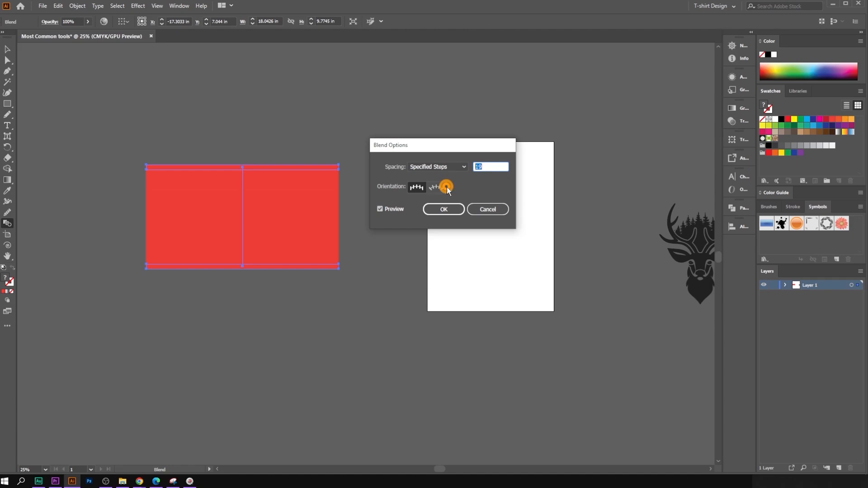
{"action": "double_click", "coordinate": [490, 167]}
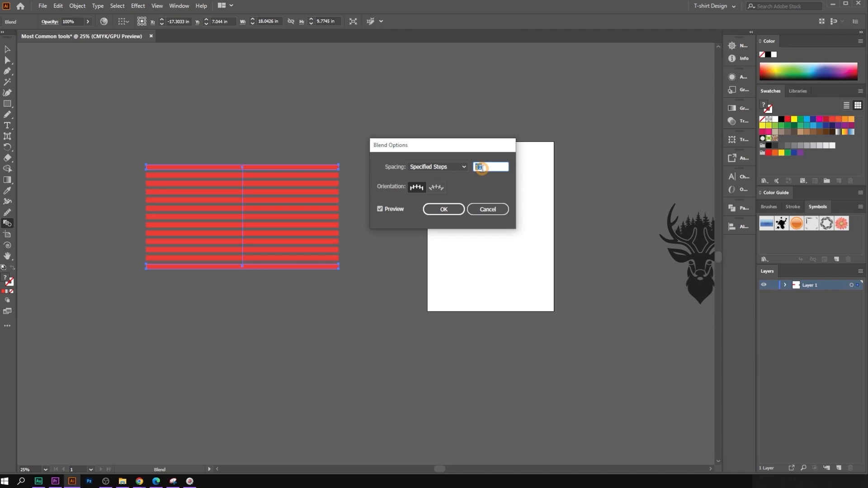
- Try both orientation options for the blend, keep Specified Steps as the spacing, and cancel the blend options
{"action": "left_click", "coordinate": [436, 188]}
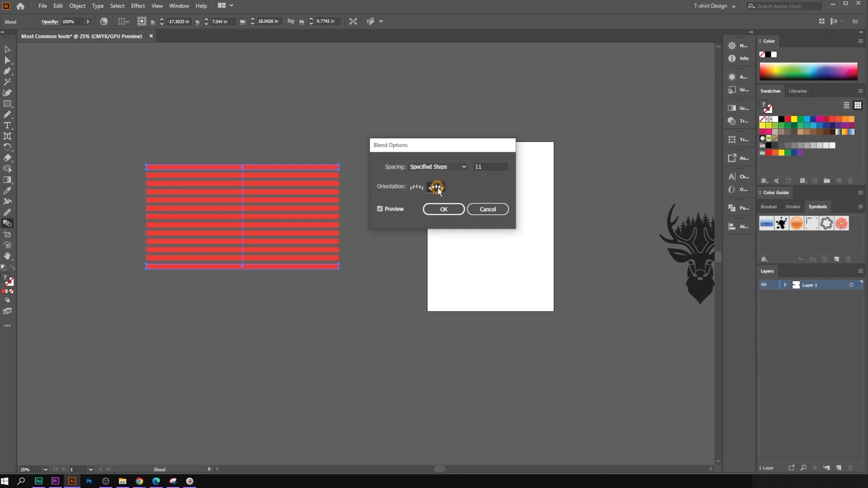
{"action": "left_click", "coordinate": [416, 187]}
{"action": "left_click", "coordinate": [468, 173]}
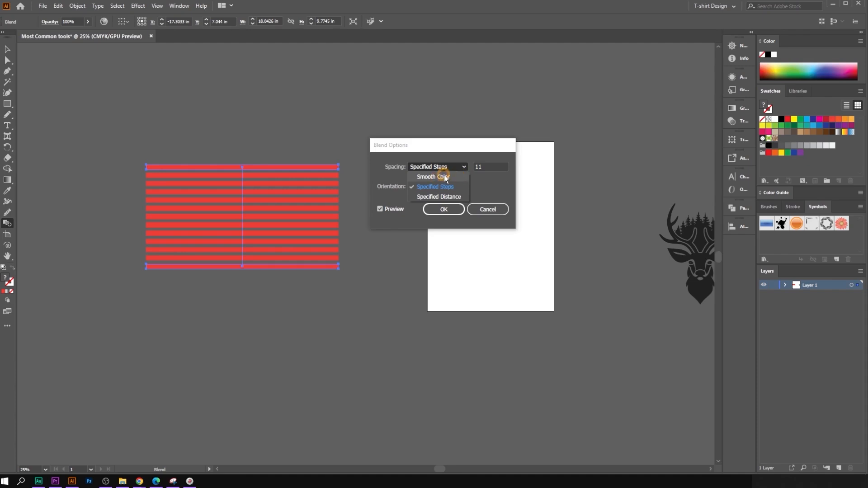
{"action": "left_click", "coordinate": [437, 187]}
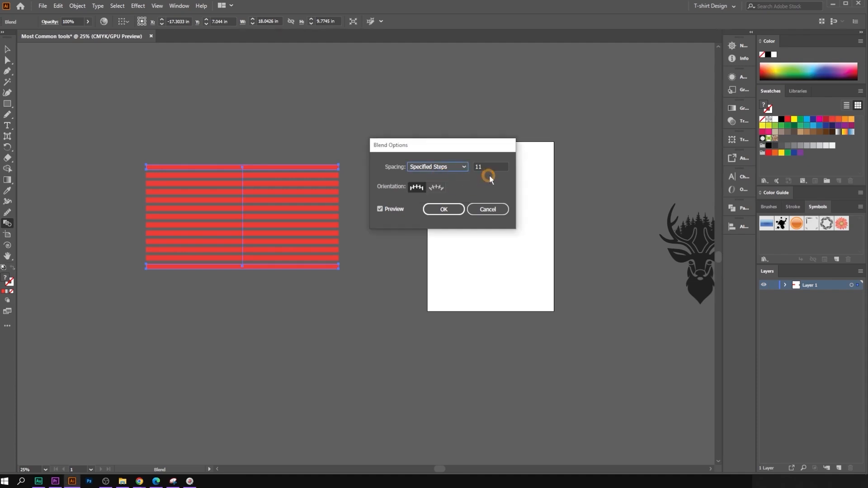
{"action": "left_click", "coordinate": [488, 209]}
- Delete the blended red block beside the artboard
{"action": "left_click", "coordinate": [7, 50]}
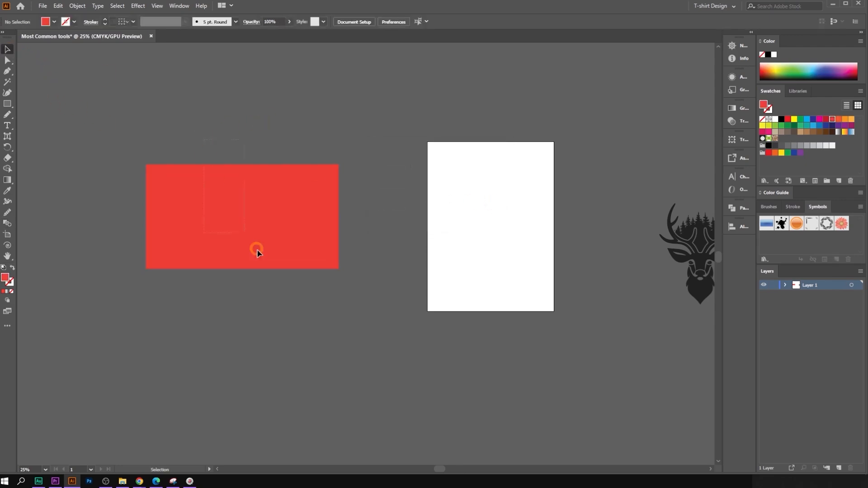
{"action": "left_click", "coordinate": [256, 260]}
{"action": "key", "text": "Delete"}
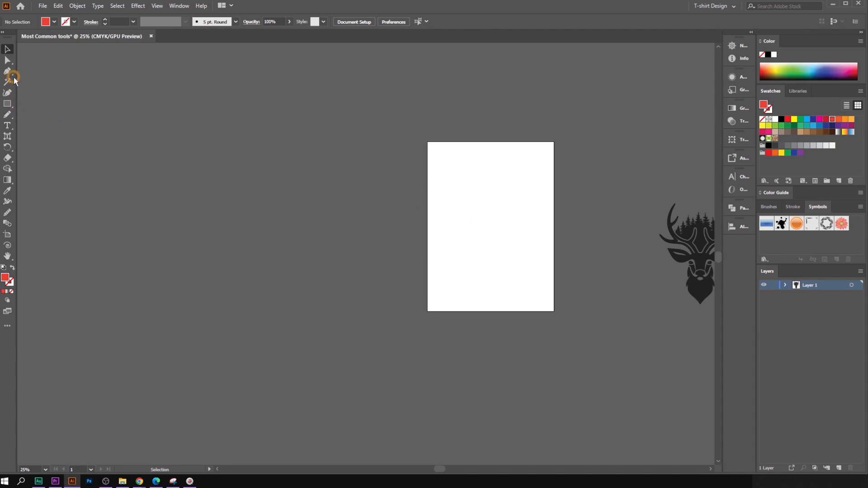
- Try a freehand Paintbrush stroke across the upper part of the artboard and undo it
{"action": "left_click", "coordinate": [7, 116]}
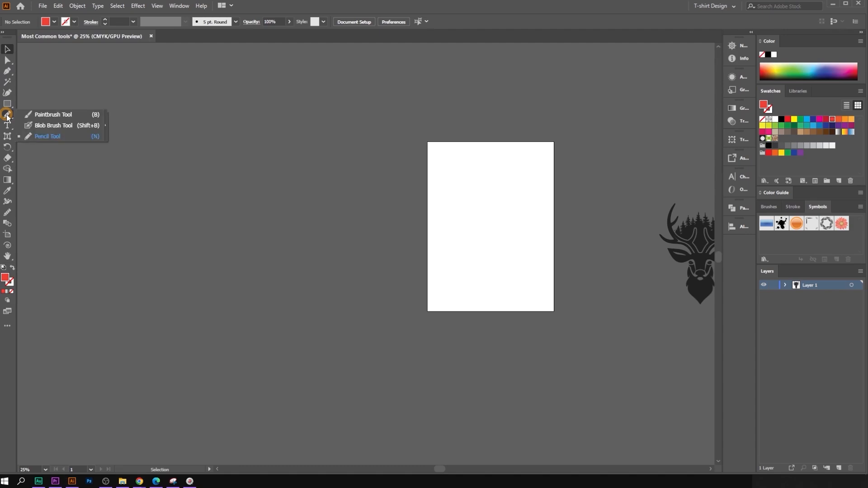
{"action": "left_click", "coordinate": [54, 116]}
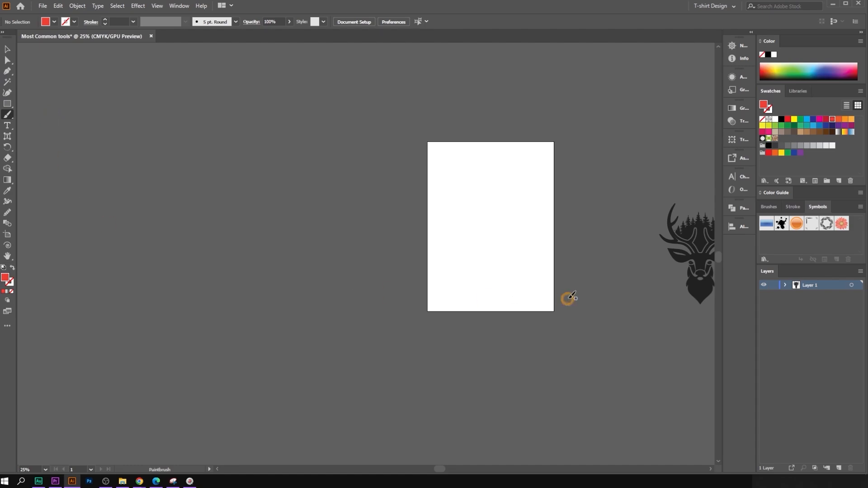
{"action": "scroll", "coordinate": [543, 190], "scroll_direction": "up", "scroll_amount": 3}
{"action": "scroll", "coordinate": [371, 199], "scroll_direction": "down", "scroll_amount": 2}
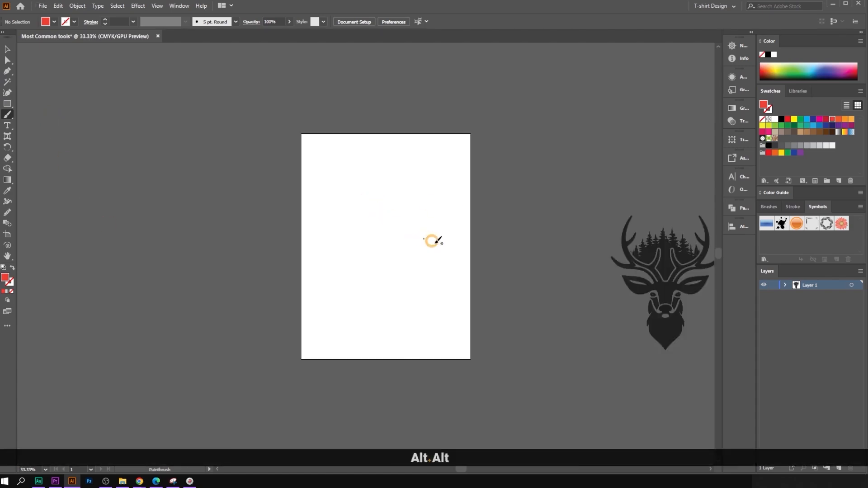
{"action": "left_click_drag", "start_coordinate": [433, 241], "coordinate": [379, 192]}
{"action": "scroll", "coordinate": [380, 192], "scroll_direction": "up", "scroll_amount": 1}
{"action": "scroll", "coordinate": [235, 150], "scroll_direction": "up", "scroll_amount": 2}
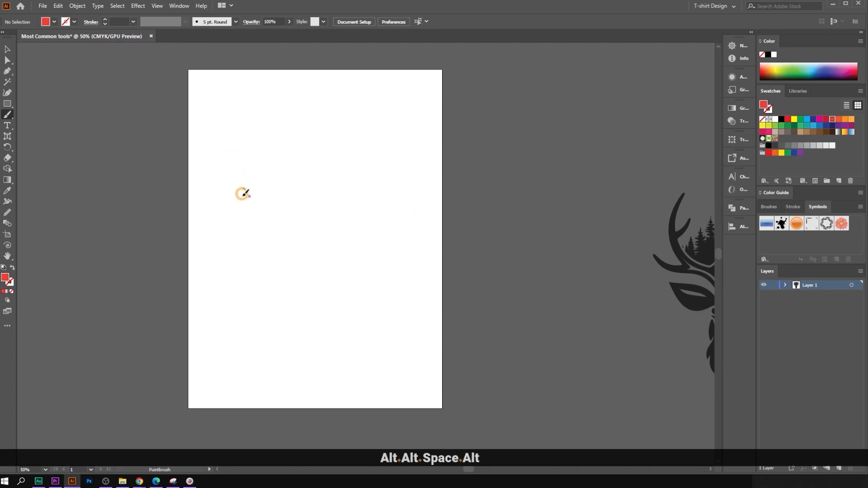
{"action": "mouse_move", "coordinate": [236, 202]}
{"action": "left_mouse_down"}
{"action": "mouse_move", "coordinate": [252, 157]}
{"action": "mouse_move", "coordinate": [308, 184]}
{"action": "mouse_move", "coordinate": [339, 149]}
{"action": "mouse_move", "coordinate": [363, 173]}
{"action": "mouse_move", "coordinate": [406, 191]}
{"action": "mouse_move", "coordinate": [452, 149]}
{"action": "mouse_move", "coordinate": [501, 175]}
{"action": "left_mouse_up"}
{"action": "key", "text": "ctrl+z"}
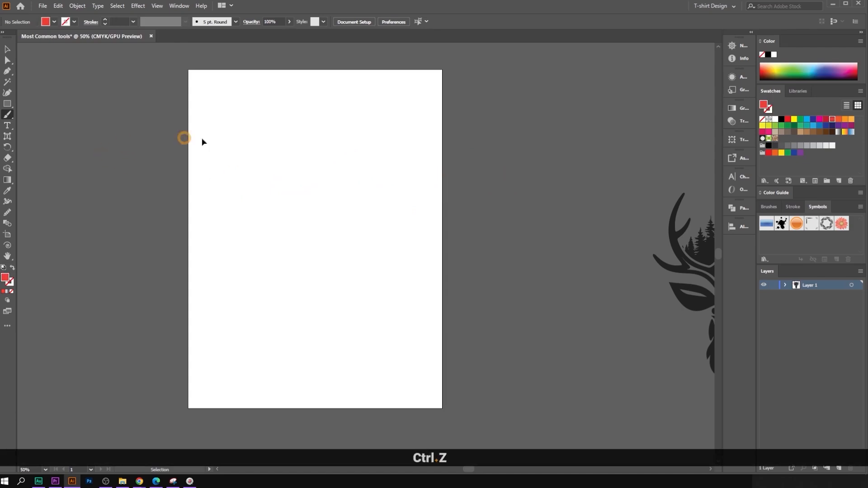
- Set the Paintbrush fidelity fully to Smooth and accept the tool options
{"action": "double_click", "coordinate": [8, 115]}
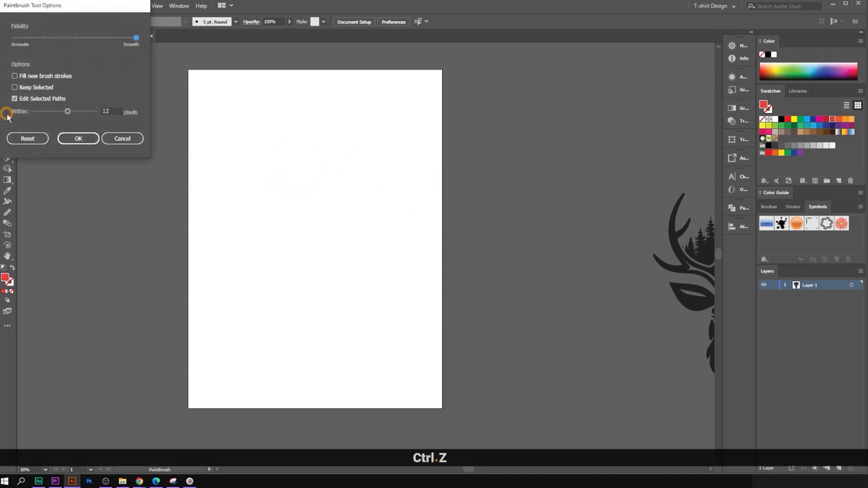
{"action": "mouse_move", "coordinate": [62, 9]}
{"action": "left_mouse_down"}
{"action": "mouse_move", "coordinate": [246, 162]}
{"action": "mouse_move", "coordinate": [205, 111]}
{"action": "left_mouse_up"}
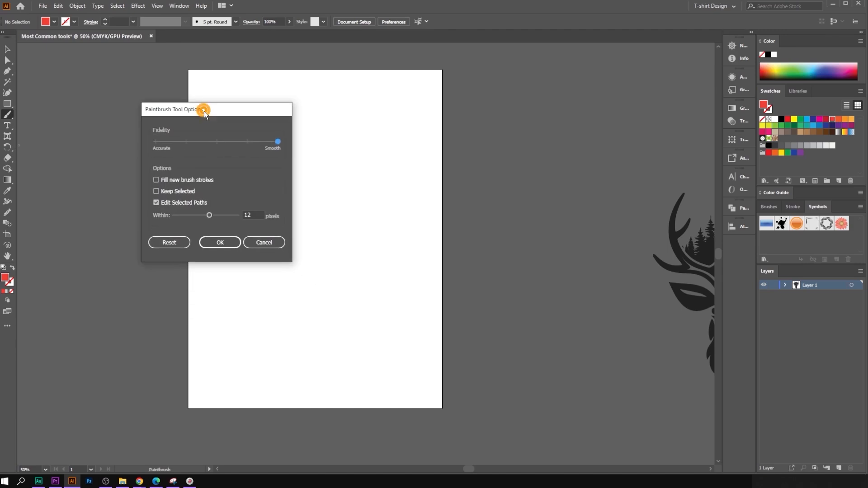
{"action": "left_click_drag", "start_coordinate": [276, 145], "coordinate": [293, 145]}
{"action": "left_click_drag", "start_coordinate": [402, 151], "coordinate": [541, 145]}
{"action": "left_click", "coordinate": [217, 243]}
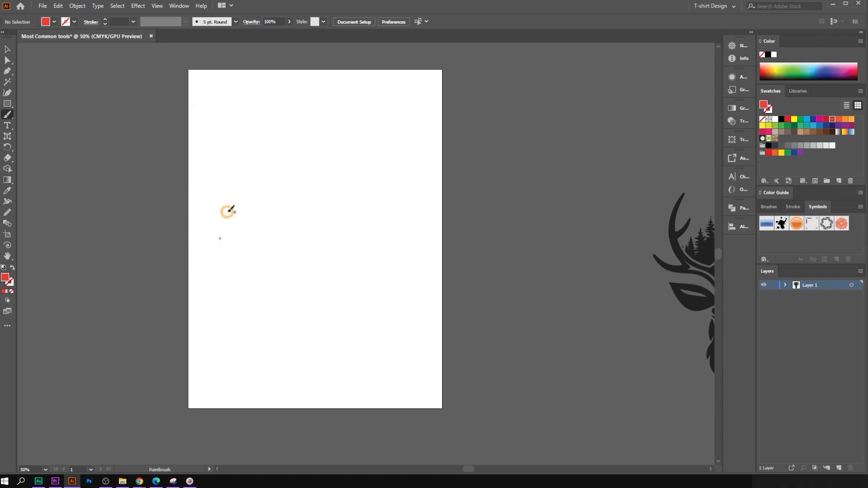
- Paint a red zigzag line with two peaks across the upper part of the artboard and undo it
{"action": "mouse_move", "coordinate": [225, 209]}
{"action": "left_mouse_down"}
{"action": "mouse_move", "coordinate": [250, 161]}
{"action": "mouse_move", "coordinate": [262, 189]}
{"action": "mouse_move", "coordinate": [325, 128]}
{"action": "mouse_move", "coordinate": [386, 195]}
{"action": "left_mouse_up"}
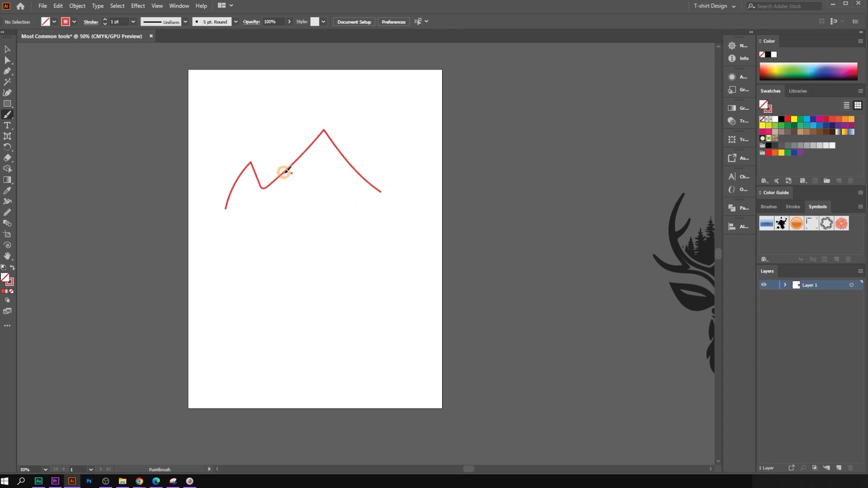
{"action": "scroll", "coordinate": [378, 275], "scroll_direction": "down", "scroll_amount": 1}
{"action": "key", "text": "ctrl"}
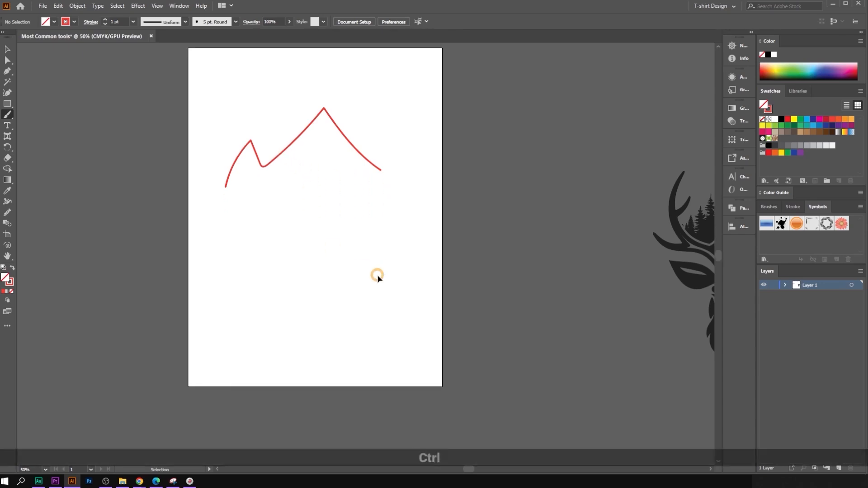
{"action": "key", "text": "ctrl+z"}
{"action": "key", "text": "ctrl+z"}
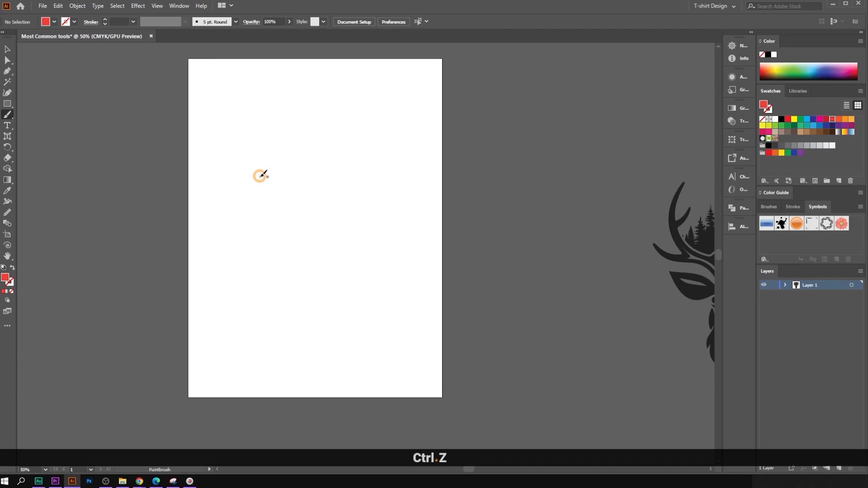
- Paint a loose red outline around the deer head with the Paintbrush and undo it
{"action": "key", "text": "space"}
{"action": "left_click_drag", "start_coordinate": [515, 202], "coordinate": [202, 142]}
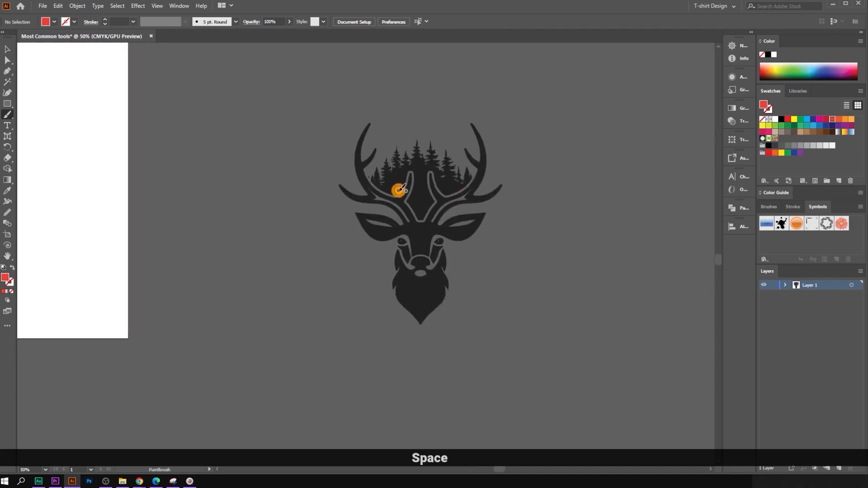
{"action": "mouse_move", "coordinate": [395, 187]}
{"action": "left_mouse_down"}
{"action": "mouse_move", "coordinate": [380, 144]}
{"action": "mouse_move", "coordinate": [367, 148]}
{"action": "mouse_move", "coordinate": [383, 110]}
{"action": "mouse_move", "coordinate": [338, 137]}
{"action": "mouse_move", "coordinate": [368, 184]}
{"action": "mouse_move", "coordinate": [313, 190]}
{"action": "mouse_move", "coordinate": [367, 227]}
{"action": "mouse_move", "coordinate": [353, 247]}
{"action": "mouse_move", "coordinate": [376, 295]}
{"action": "mouse_move", "coordinate": [453, 345]}
{"action": "mouse_move", "coordinate": [464, 250]}
{"action": "mouse_move", "coordinate": [528, 178]}
{"action": "mouse_move", "coordinate": [516, 105]}
{"action": "mouse_move", "coordinate": [454, 122]}
{"action": "left_mouse_up"}
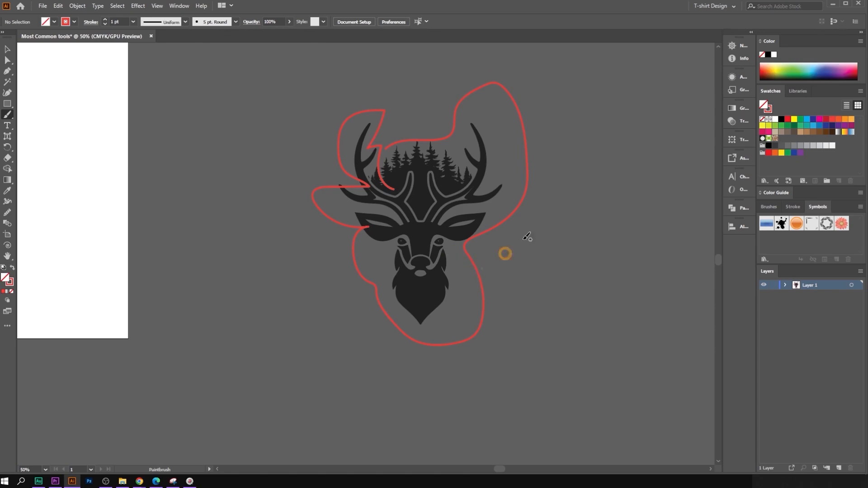
{"action": "scroll", "coordinate": [486, 188], "scroll_direction": "down", "scroll_amount": 2}
{"action": "key", "text": "ctrl+z"}
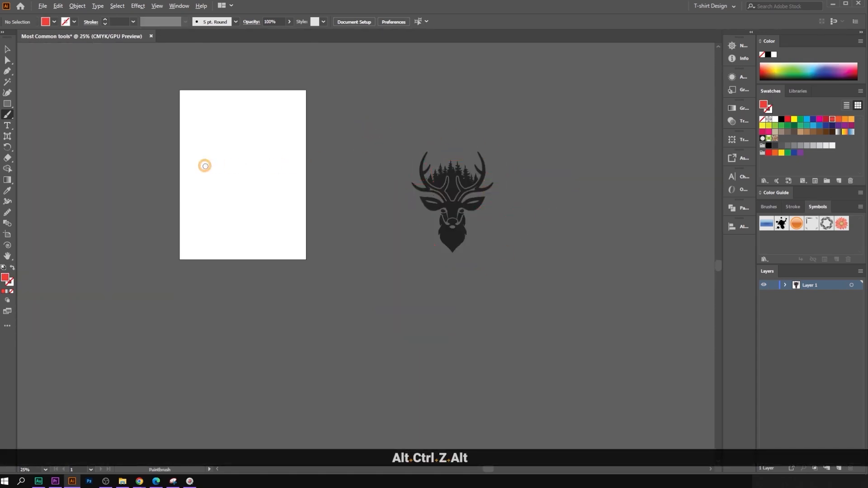
- Set the Paintbrush fidelity one notch below Smooth and paint a red S-shaped curve about 8.6 by 4.3 in on the artboard
{"action": "scroll", "coordinate": [203, 163], "scroll_direction": "up", "scroll_amount": 1}
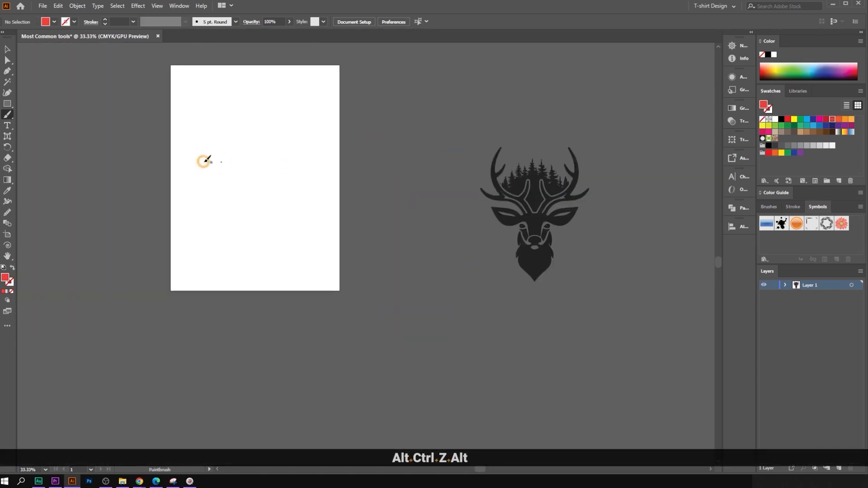
{"action": "double_click", "coordinate": [10, 115]}
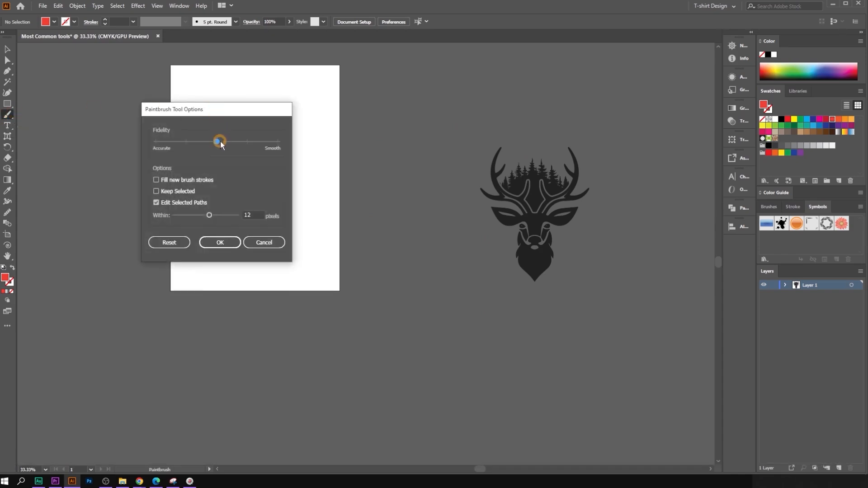
{"action": "left_click", "coordinate": [220, 243]}
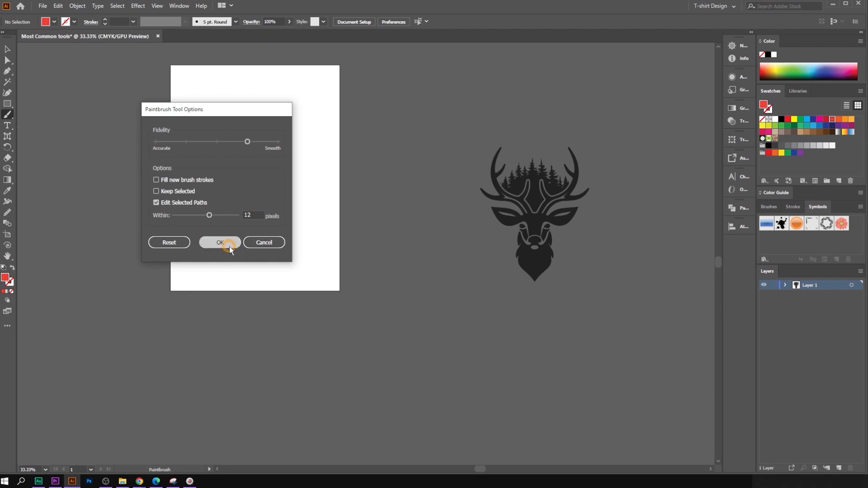
{"action": "mouse_move", "coordinate": [255, 204]}
{"action": "left_mouse_down"}
{"action": "mouse_move", "coordinate": [285, 177]}
{"action": "mouse_move", "coordinate": [239, 154]}
{"action": "mouse_move", "coordinate": [164, 189]}
{"action": "left_mouse_up"}
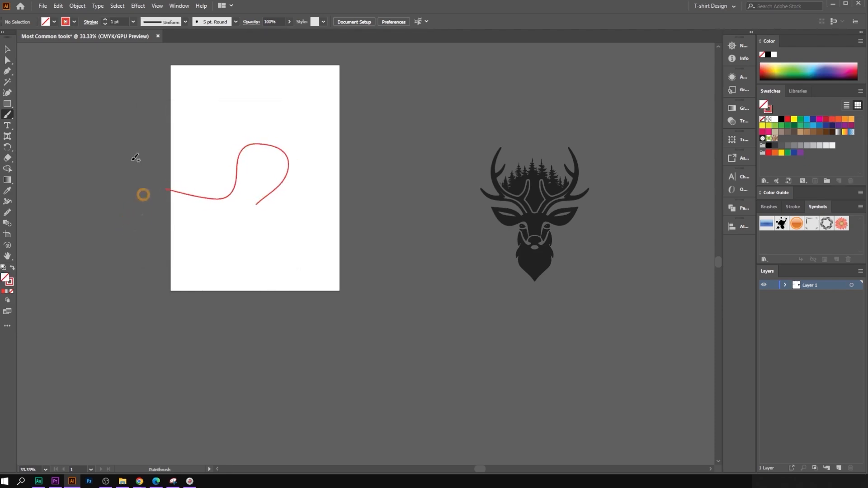
- Set the red curve's stroke weight to 4 pt and delete the curve
{"action": "left_click", "coordinate": [7, 49]}
{"action": "left_click_drag", "start_coordinate": [244, 181], "coordinate": [295, 233]}
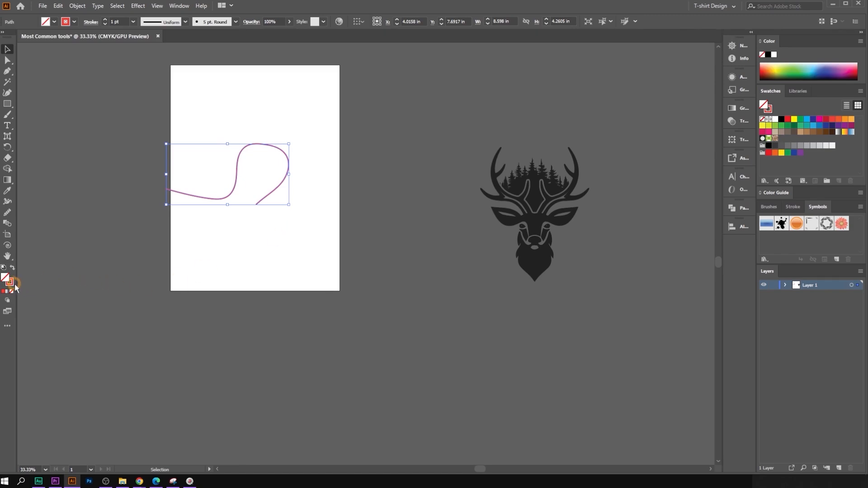
{"action": "scroll", "coordinate": [120, 21], "scroll_direction": "up", "scroll_amount": 3}
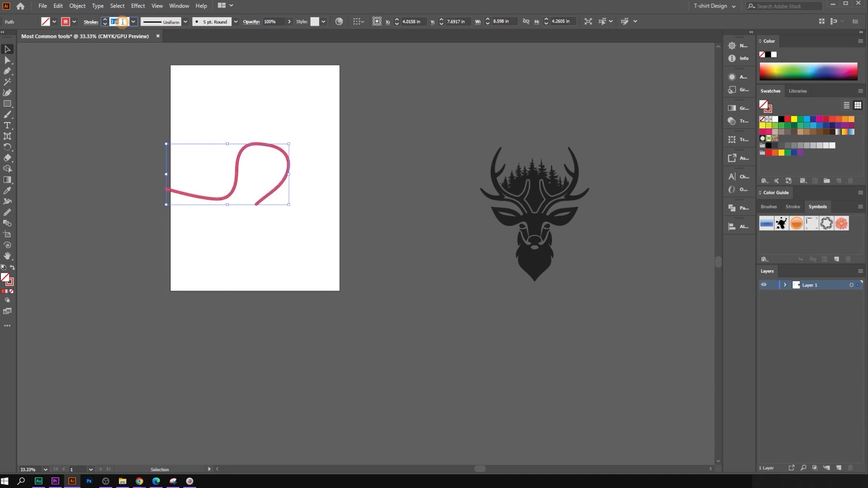
{"action": "left_click_drag", "start_coordinate": [258, 103], "coordinate": [288, 200]}
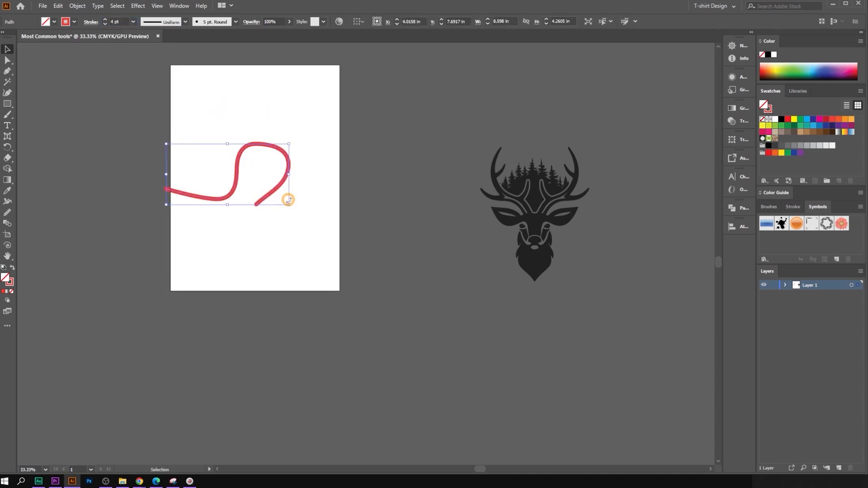
{"action": "key", "text": "Delete"}
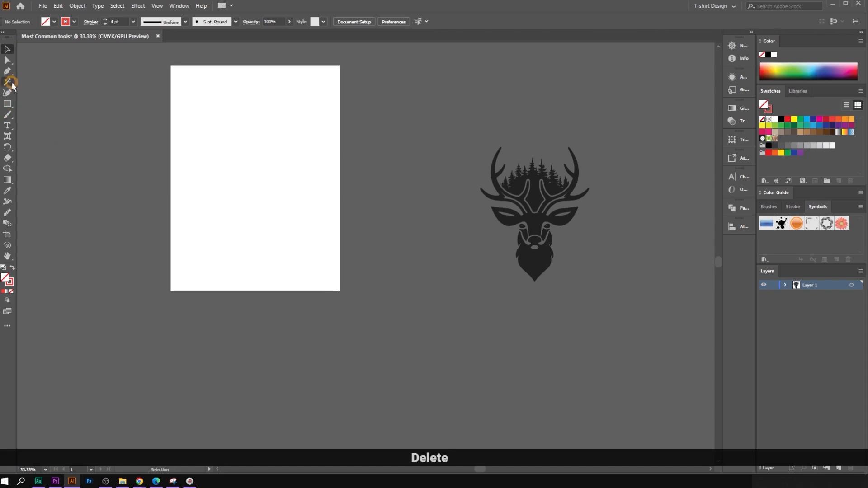
- Paint a nearly horizontal red line across the upper artboard with the 5 pt. Round brush at a 4 pt stroke
{"action": "left_click", "coordinate": [7, 114]}
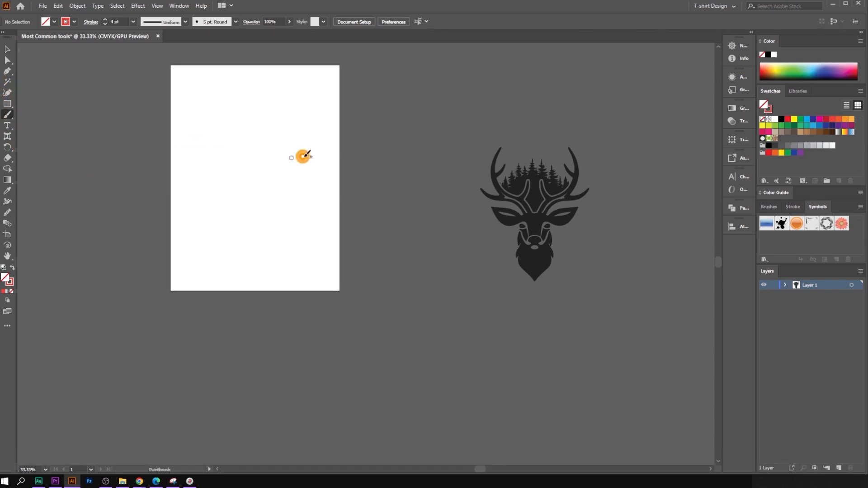
{"action": "scroll", "coordinate": [304, 156], "scroll_direction": "up", "scroll_amount": 1}
{"action": "left_click_drag", "start_coordinate": [138, 154], "coordinate": [322, 161]}
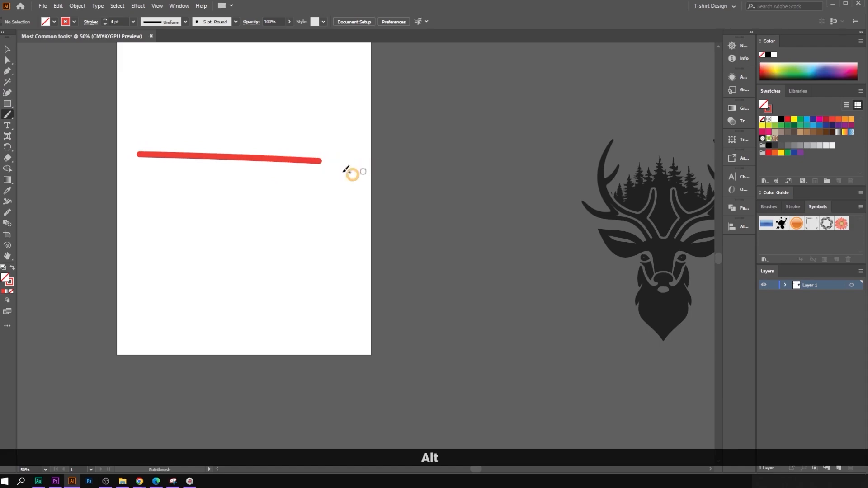
{"action": "left_click", "coordinate": [8, 48]}
{"action": "left_click", "coordinate": [692, 190]}
{"action": "left_click", "coordinate": [159, 99]}
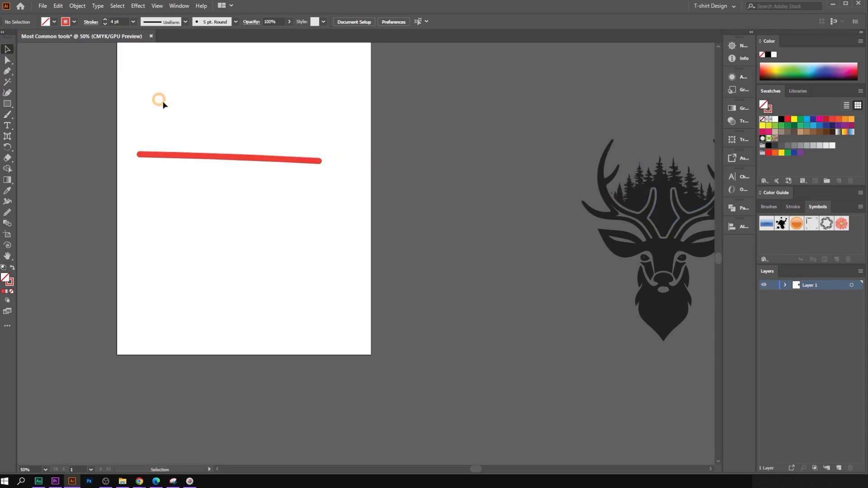
- Show the brush library of the document and enlarge its list so more brushes fit
{"action": "left_click", "coordinate": [142, 22]}
{"action": "left_click", "coordinate": [764, 207]}
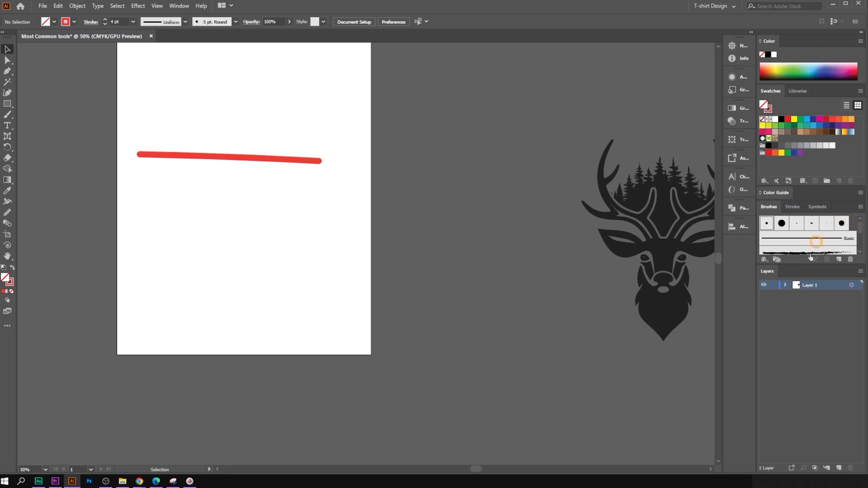
{"action": "left_click_drag", "start_coordinate": [802, 264], "coordinate": [801, 316]}
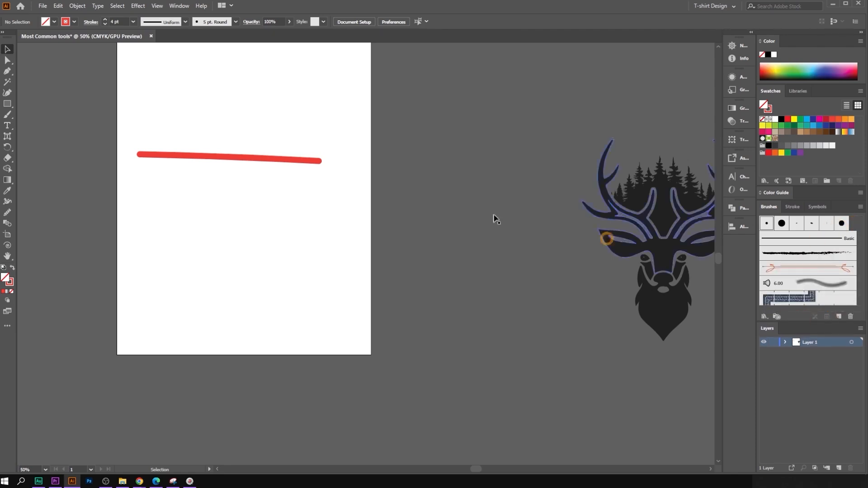
{"action": "scroll", "coordinate": [374, 175], "scroll_direction": "up", "scroll_amount": 2}
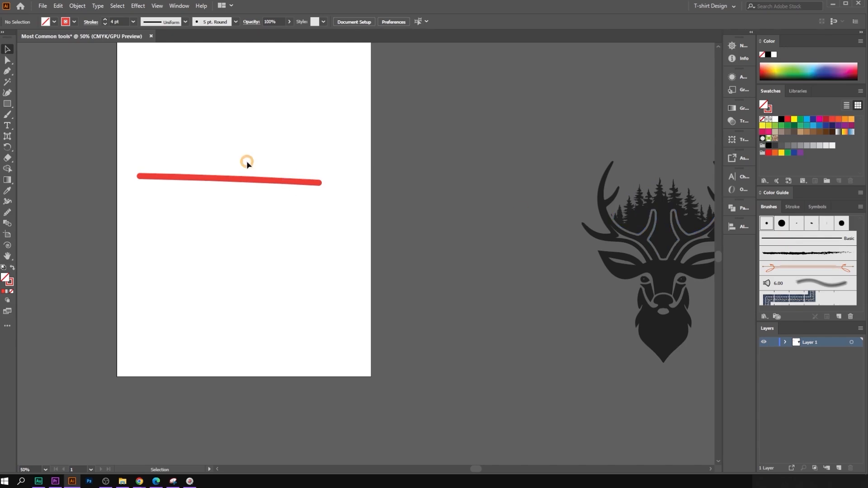
{"action": "scroll", "coordinate": [289, 181], "scroll_direction": "up", "scroll_amount": 3}
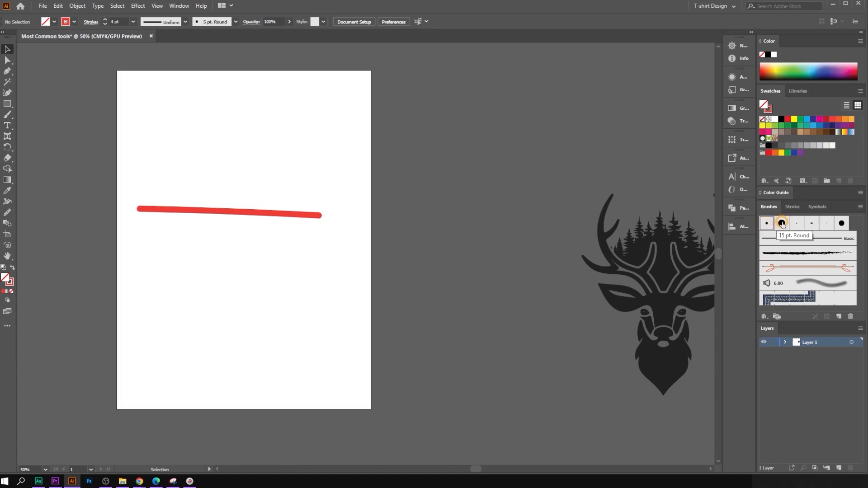
- Paint a thick red line across the full artboard width above the first line with the 15 pt. Round brush
{"action": "left_click", "coordinate": [782, 223]}
{"action": "left_click", "coordinate": [8, 114]}
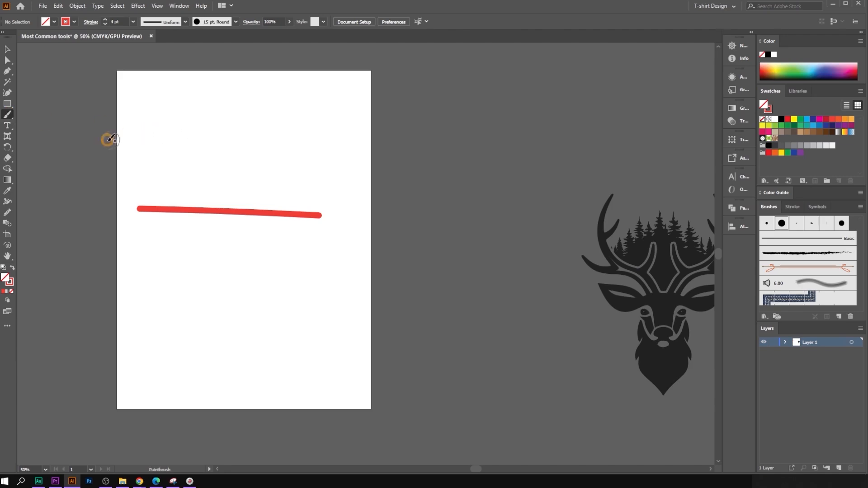
{"action": "left_click_drag", "start_coordinate": [110, 139], "coordinate": [372, 149]}
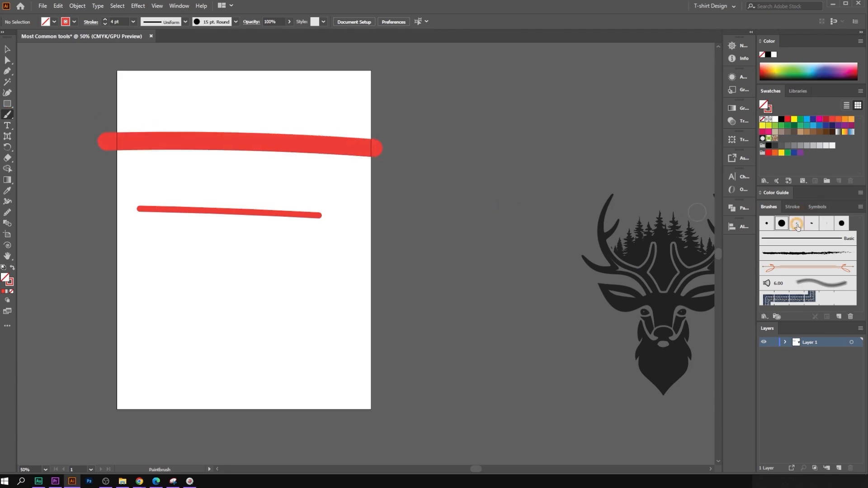
- Paint a thin red line below the others with the smaller round brush and another above it with the 5 pt. Oval brush
{"action": "left_click", "coordinate": [797, 225]}
{"action": "scroll", "coordinate": [152, 294], "scroll_direction": "down", "scroll_amount": 1}
{"action": "left_click_drag", "start_coordinate": [370, 288], "coordinate": [371, 289]}
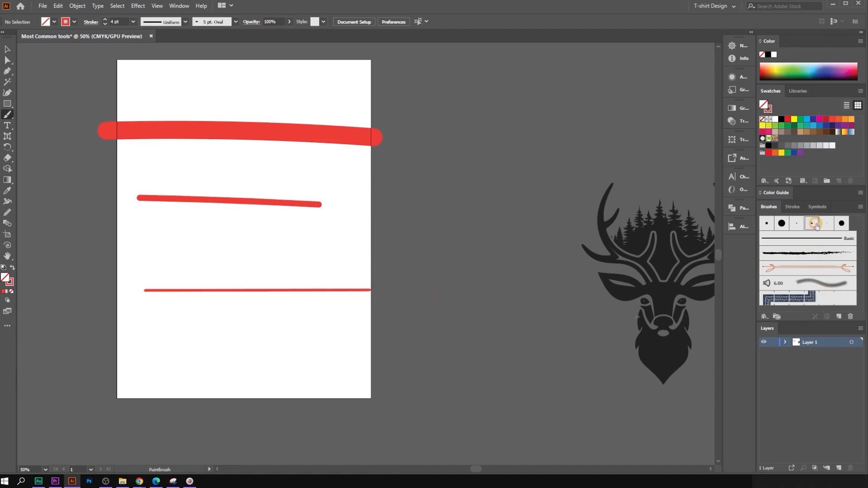
{"action": "left_click_drag", "start_coordinate": [152, 245], "coordinate": [446, 245]}
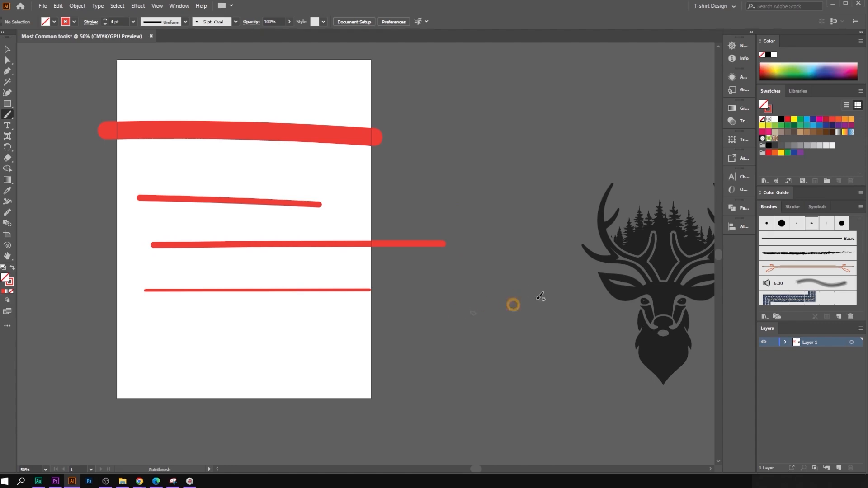
- Paint a red line below the thickest one with the Touch Calligraphic Brush and a 1 pt stroke line near the artboard's bottom
{"action": "left_click", "coordinate": [842, 223]}
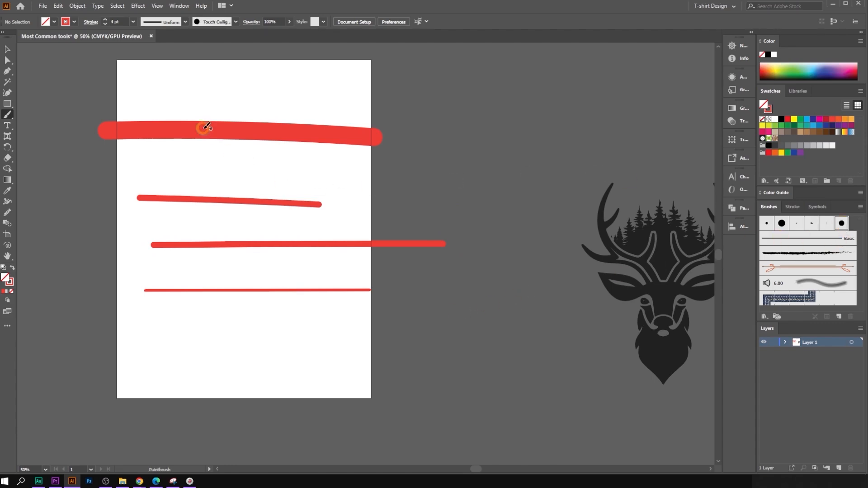
{"action": "left_click_drag", "start_coordinate": [125, 163], "coordinate": [359, 160]}
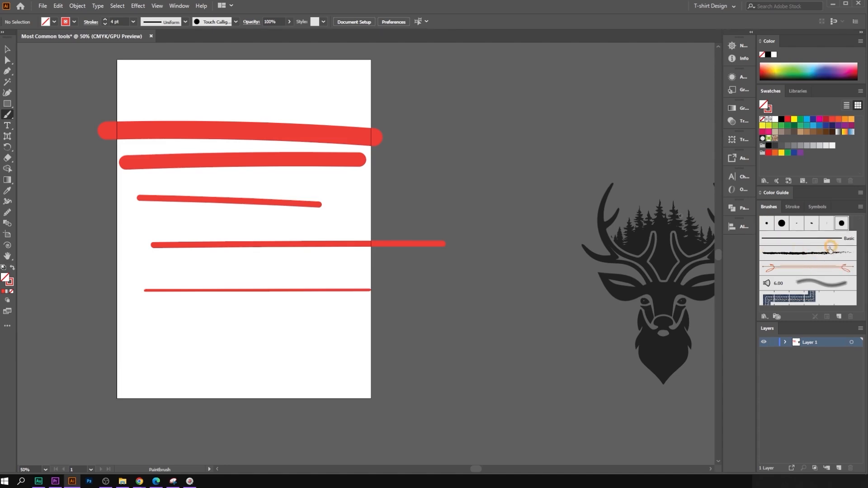
{"action": "left_click_drag", "start_coordinate": [78, 351], "coordinate": [452, 353]}
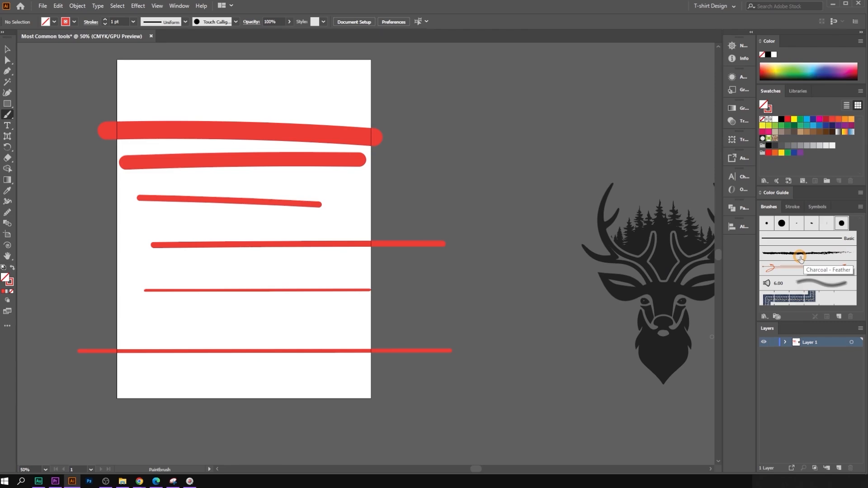
- Paint two rough red lines near the artboard's top with the Charcoal - Feather brush and examine their texture up close
{"action": "left_click", "coordinate": [801, 258]}
{"action": "scroll", "coordinate": [388, 283], "scroll_direction": "up", "scroll_amount": 3}
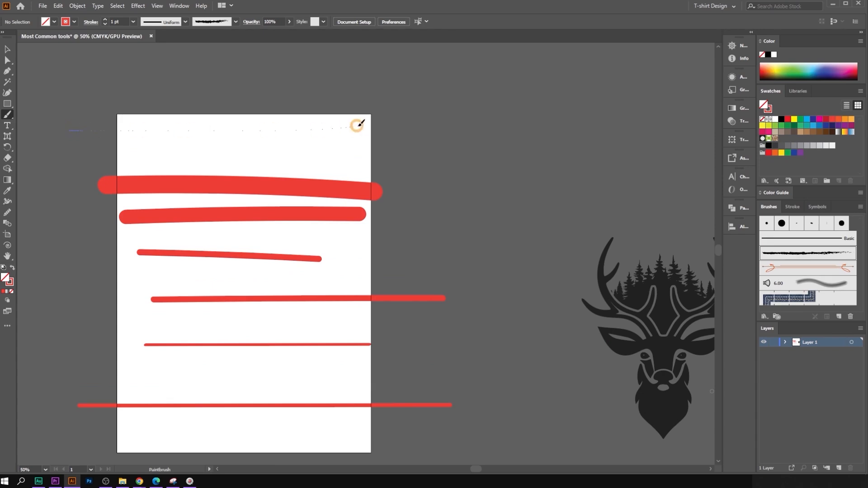
{"action": "left_click_drag", "start_coordinate": [356, 125], "coordinate": [384, 128]}
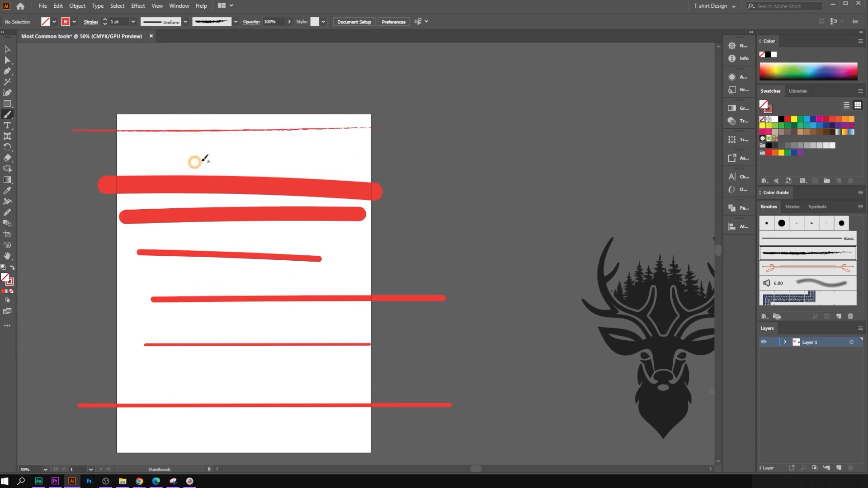
{"action": "left_click_drag", "start_coordinate": [107, 155], "coordinate": [430, 161]}
{"action": "scroll", "coordinate": [211, 137], "scroll_direction": "up", "scroll_amount": 2}
{"action": "scroll", "coordinate": [211, 137], "scroll_direction": "up", "scroll_amount": 3}
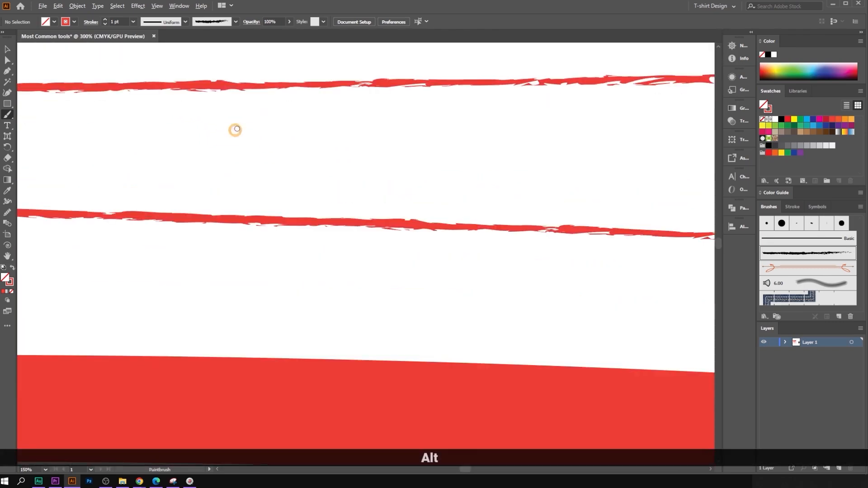
{"action": "scroll", "coordinate": [271, 163], "scroll_direction": "down", "scroll_amount": 4}
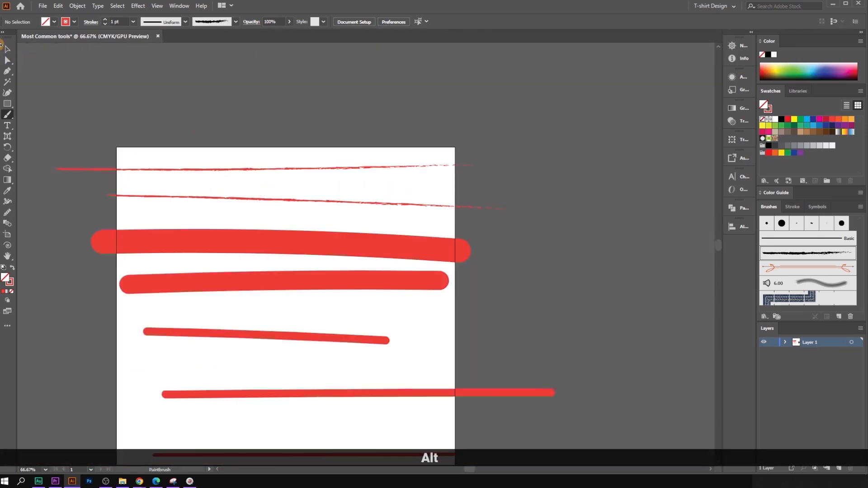
- Delete the two charcoal lines and all remaining red brush lines from the artboard
{"action": "key", "text": "Delete"}
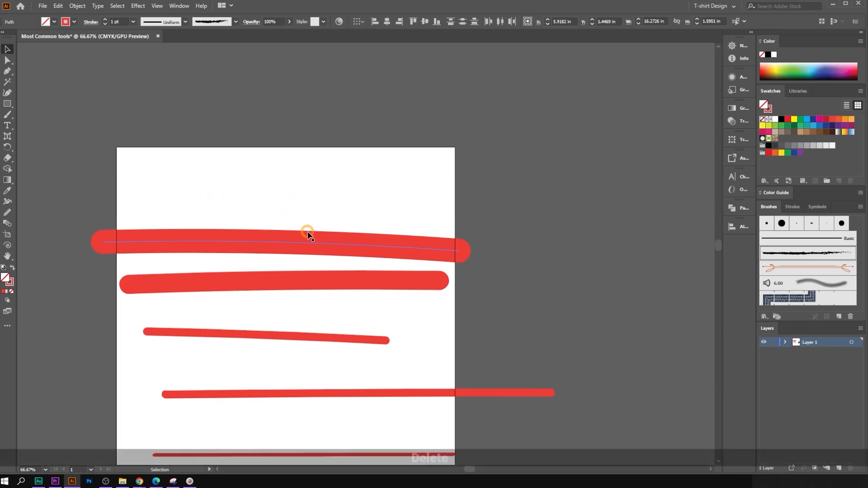
{"action": "scroll", "coordinate": [273, 173], "scroll_direction": "down", "scroll_amount": 4}
{"action": "left_click_drag", "start_coordinate": [273, 174], "coordinate": [362, 327]}
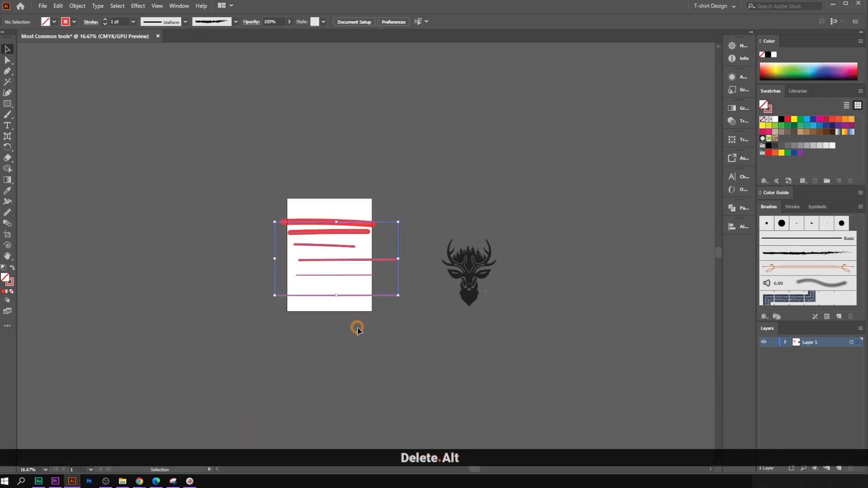
{"action": "key", "text": "Delete"}
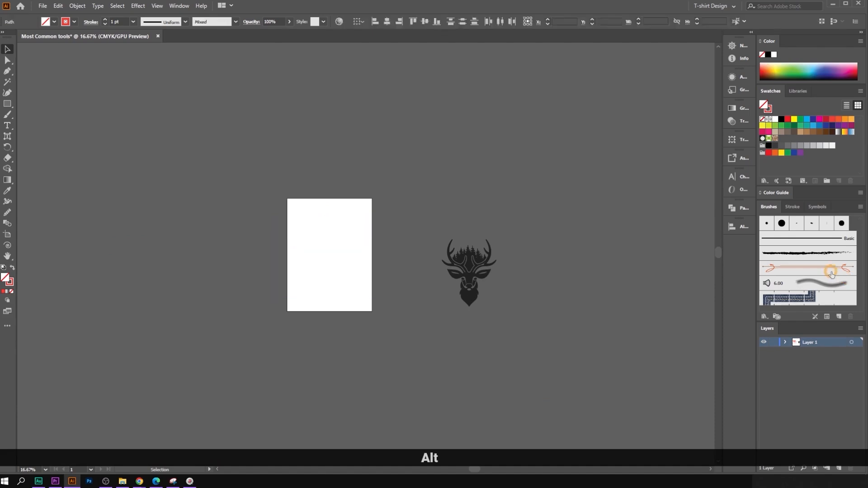
- Paint a red line across the artboard with the Charcoal - Feather brush and undo it
{"action": "scroll", "coordinate": [414, 269], "scroll_direction": "up", "scroll_amount": 1}
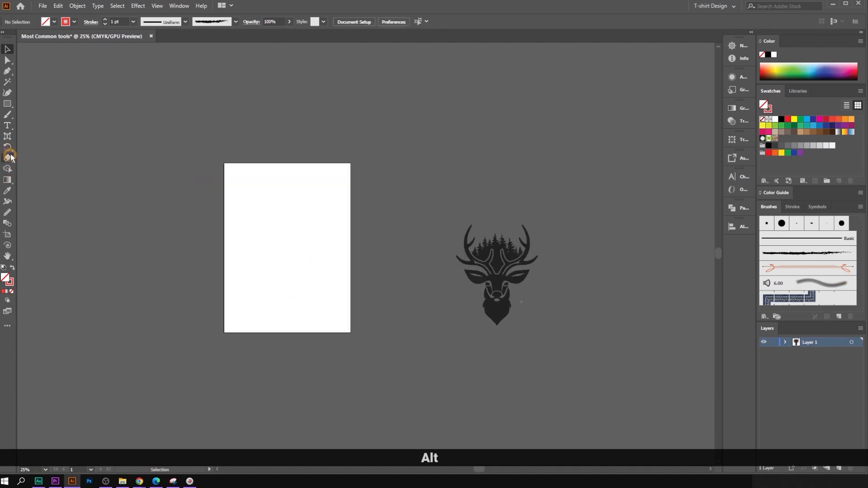
{"action": "left_click", "coordinate": [9, 116]}
{"action": "left_click_drag", "start_coordinate": [249, 236], "coordinate": [348, 244]}
{"action": "key", "text": "ctrl+z"}
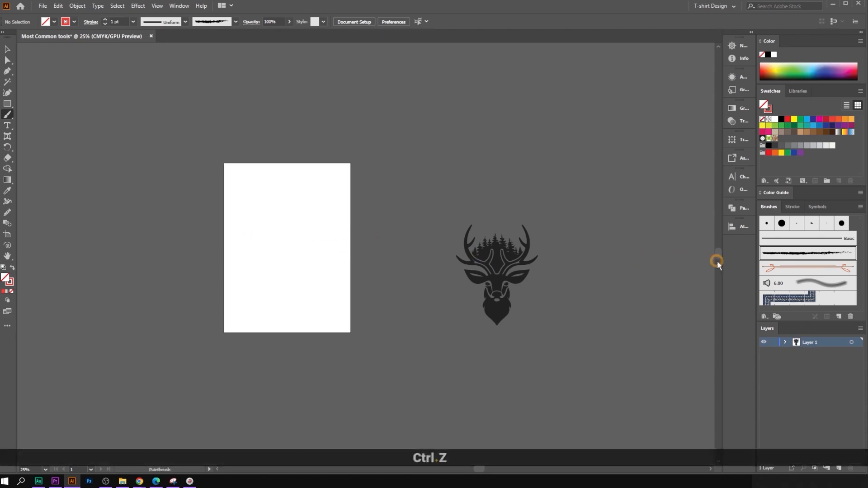
- Paint a straight red line and an S-shaped curve above it with the 6.00 bristle brush
{"action": "left_click", "coordinate": [820, 283]}
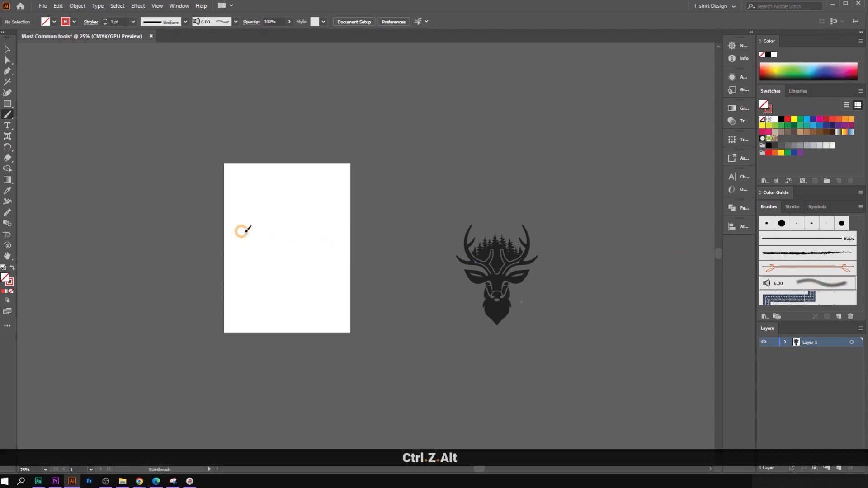
{"action": "left_click_drag", "start_coordinate": [242, 233], "coordinate": [362, 228]}
{"action": "scroll", "coordinate": [290, 245], "scroll_direction": "up", "scroll_amount": 3}
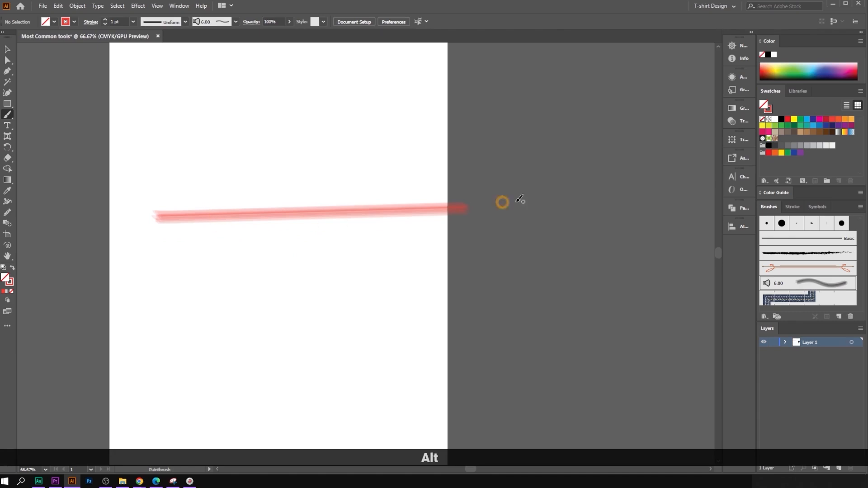
{"action": "mouse_move", "coordinate": [260, 143]}
{"action": "left_mouse_down"}
{"action": "mouse_move", "coordinate": [295, 110]}
{"action": "mouse_move", "coordinate": [95, 87]}
{"action": "left_mouse_up"}
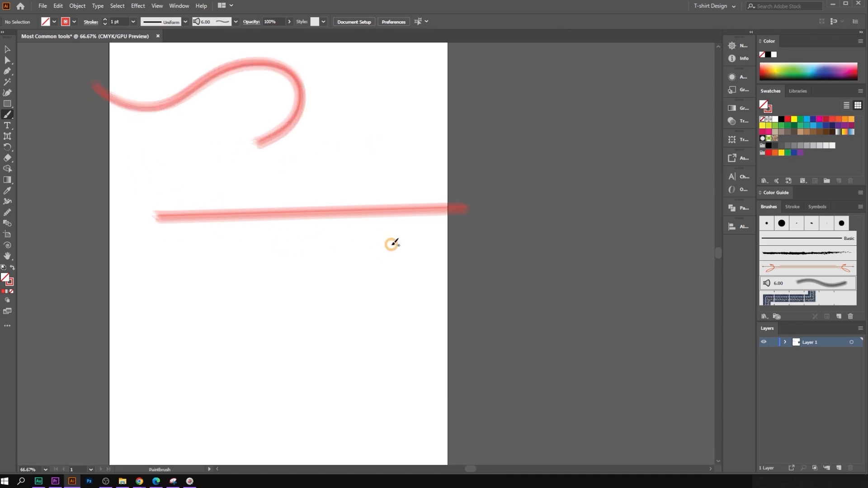
- Undo the bristle-brush curve and the straight bristle-brush line
{"action": "scroll", "coordinate": [306, 192], "scroll_direction": "up", "scroll_amount": 2}
{"action": "key", "text": "ctrl+z"}
{"action": "scroll", "coordinate": [294, 207], "scroll_direction": "down", "scroll_amount": 3}
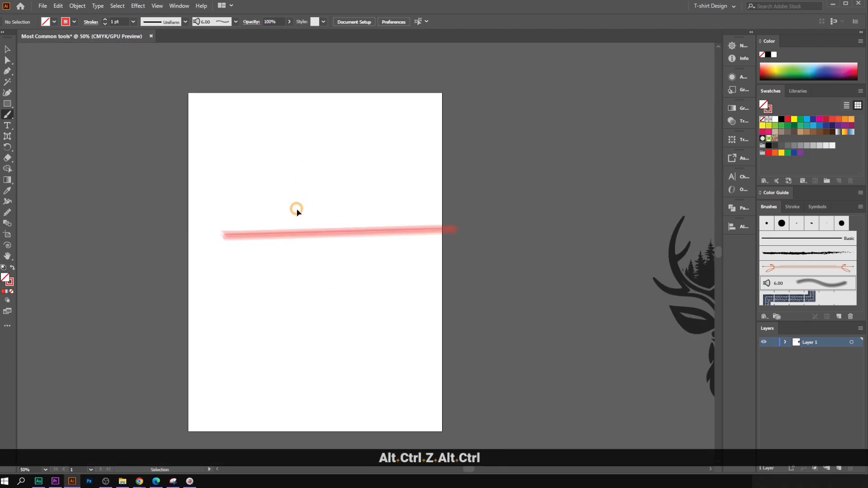
{"action": "key", "text": "ctrl+z"}
{"action": "left_click", "coordinate": [7, 49]}
{"action": "left_click", "coordinate": [341, 268]}
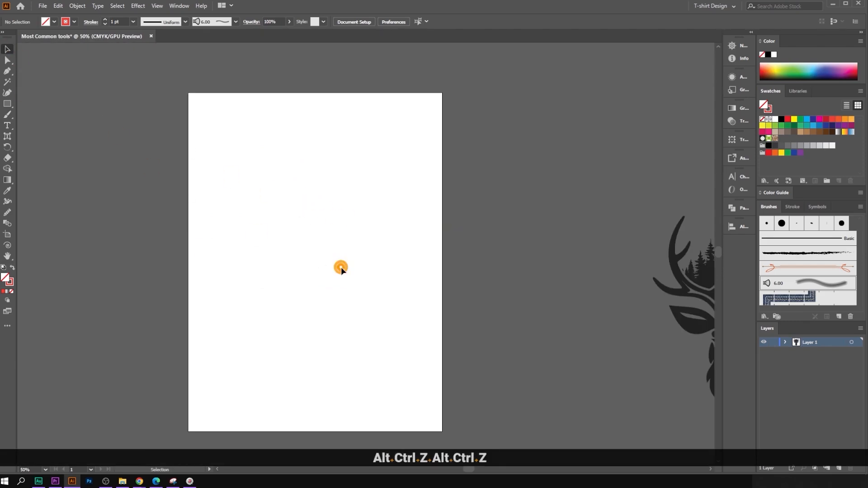
- Draw a very flat horizontal ellipse about 8.15 by 0.12 in across the middle of the artboard
{"action": "left_click", "coordinate": [15, 104]}
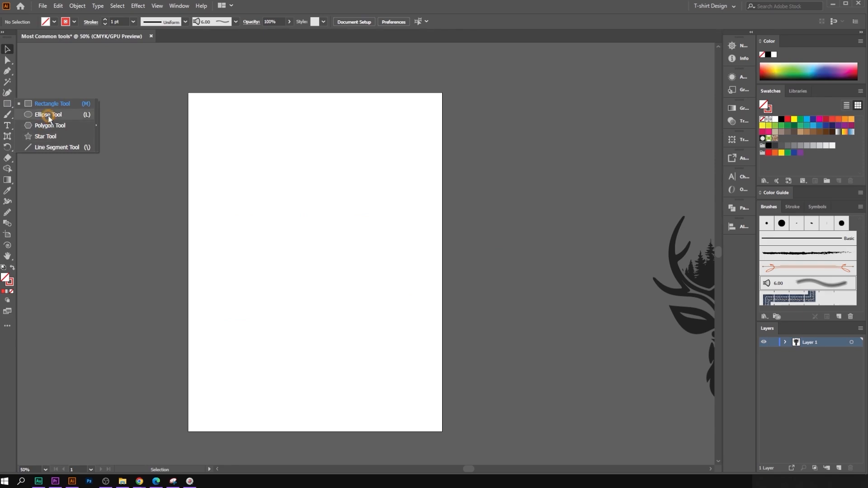
{"action": "left_click", "coordinate": [45, 113]}
{"action": "left_click_drag", "start_coordinate": [54, 182], "coordinate": [467, 192]}
{"action": "key", "text": "ctrl+z"}
{"action": "scroll", "coordinate": [254, 239], "scroll_direction": "up", "scroll_amount": 2}
{"action": "mouse_move", "coordinate": [195, 225]}
{"action": "left_mouse_down"}
{"action": "mouse_move", "coordinate": [302, 252]}
{"action": "mouse_move", "coordinate": [552, 245]}
{"action": "mouse_move", "coordinate": [542, 230]}
{"action": "left_mouse_up"}
{"action": "left_click", "coordinate": [7, 49]}
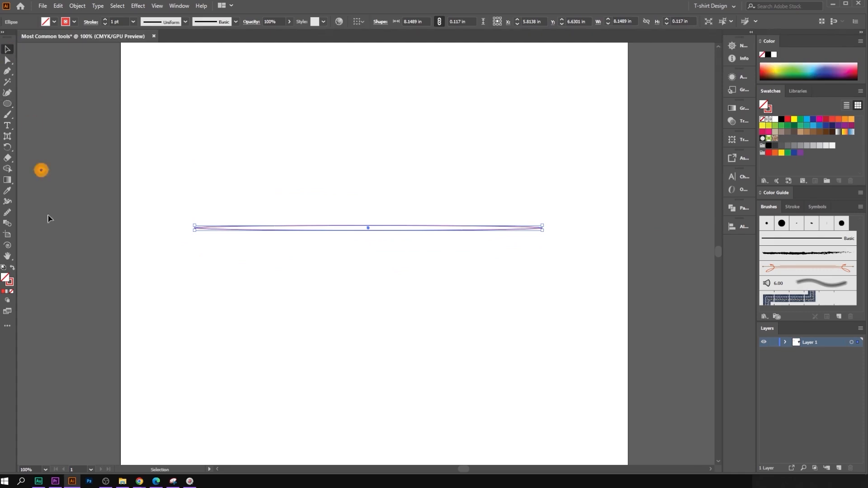
- Swap the flat ellipse's fill and stroke so it has no outline, and set its fill to black
{"action": "left_click", "coordinate": [12, 269]}
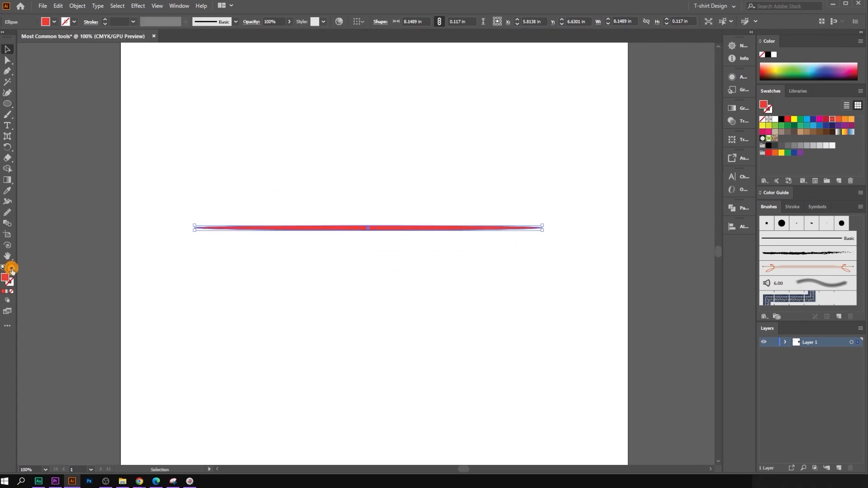
{"action": "left_click", "coordinate": [357, 186]}
{"action": "left_click", "coordinate": [393, 228]}
{"action": "left_click", "coordinate": [782, 120]}
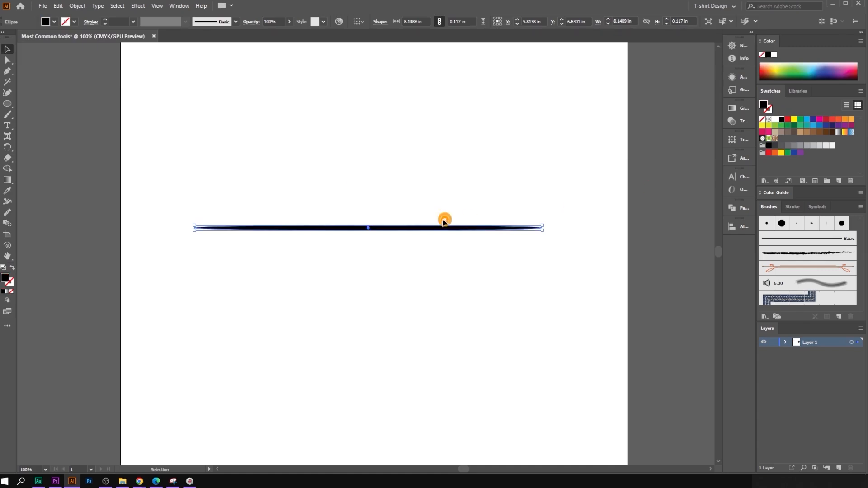
{"action": "left_click", "coordinate": [473, 289]}
- Create a new Art Brush from the flat black ellipse, keeping the default name and options
{"action": "mouse_move", "coordinate": [351, 229]}
{"action": "left_mouse_down"}
{"action": "mouse_move", "coordinate": [669, 304]}
{"action": "mouse_move", "coordinate": [801, 254]}
{"action": "mouse_move", "coordinate": [803, 266]}
{"action": "left_mouse_up"}
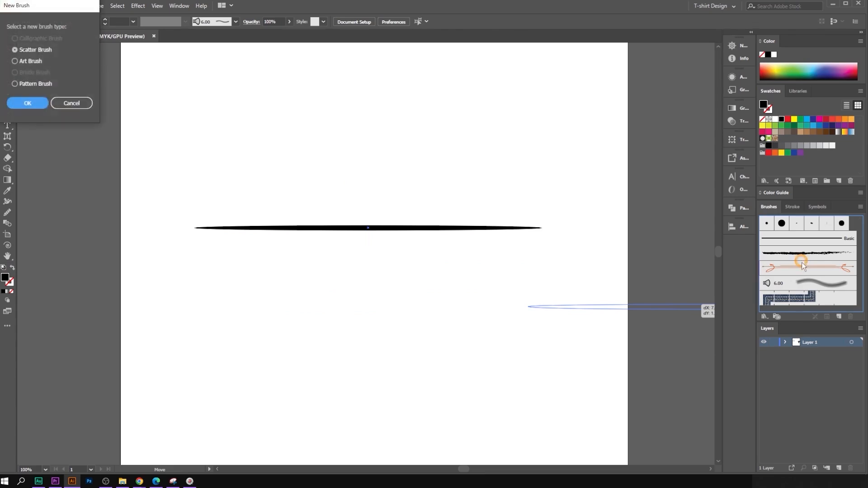
{"action": "left_click_drag", "start_coordinate": [53, 10], "coordinate": [310, 141]}
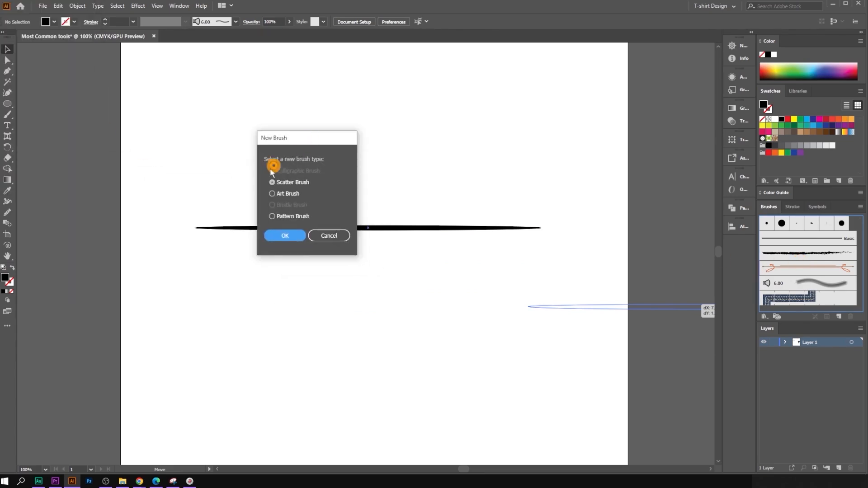
{"action": "left_click", "coordinate": [280, 195]}
{"action": "left_click", "coordinate": [289, 233]}
{"action": "left_click", "coordinate": [497, 361]}
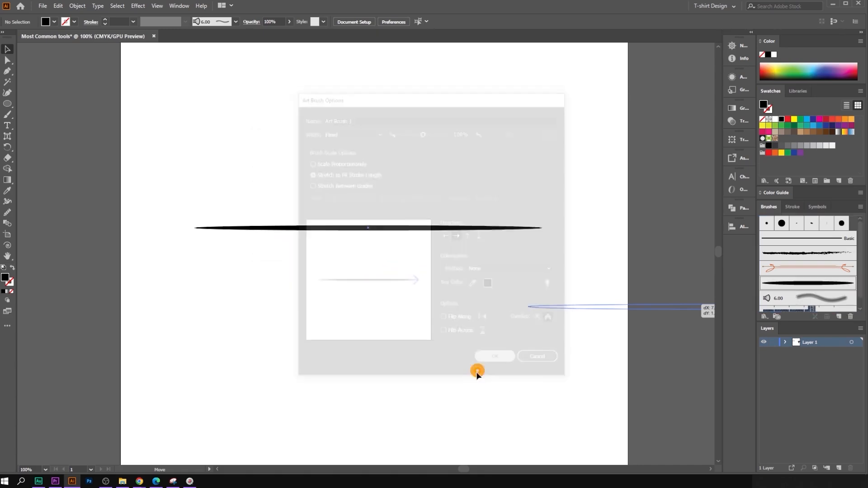
- Delete the flat black ellipse and paint a looping curve across the artboard with the new tapered art brush
{"action": "key", "text": "Delete"}
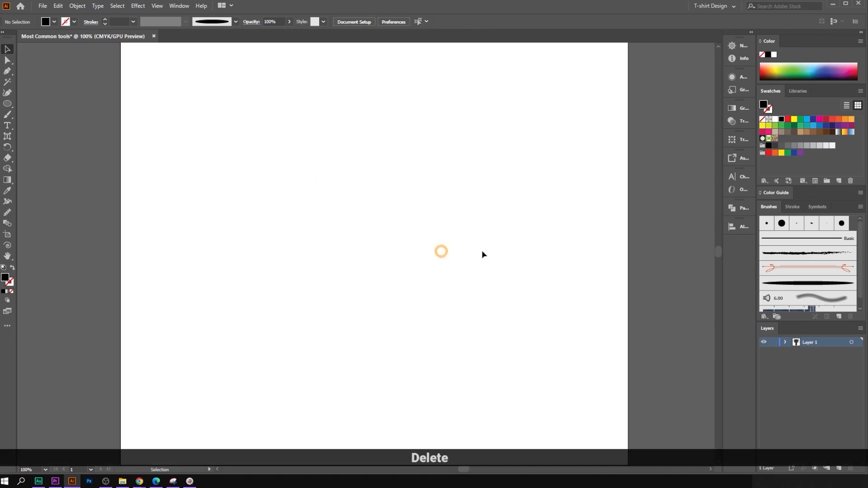
{"action": "scroll", "coordinate": [251, 207], "scroll_direction": "down", "scroll_amount": 2}
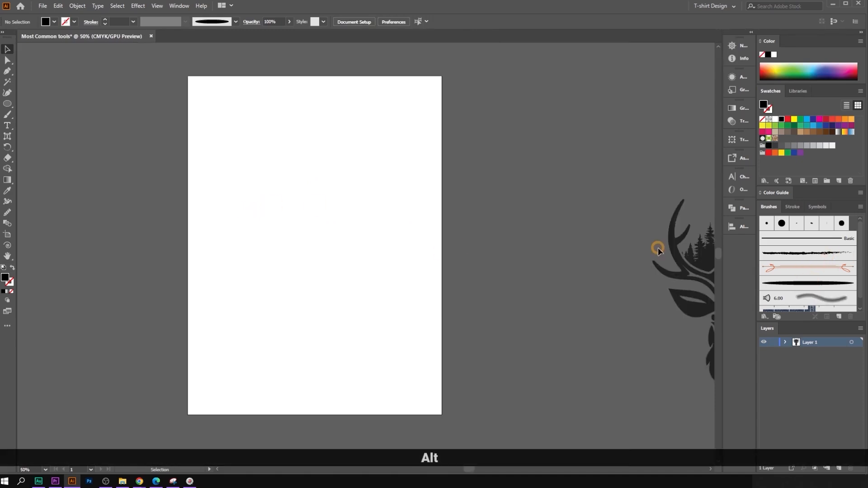
{"action": "left_click", "coordinate": [815, 284]}
{"action": "left_click", "coordinate": [7, 114]}
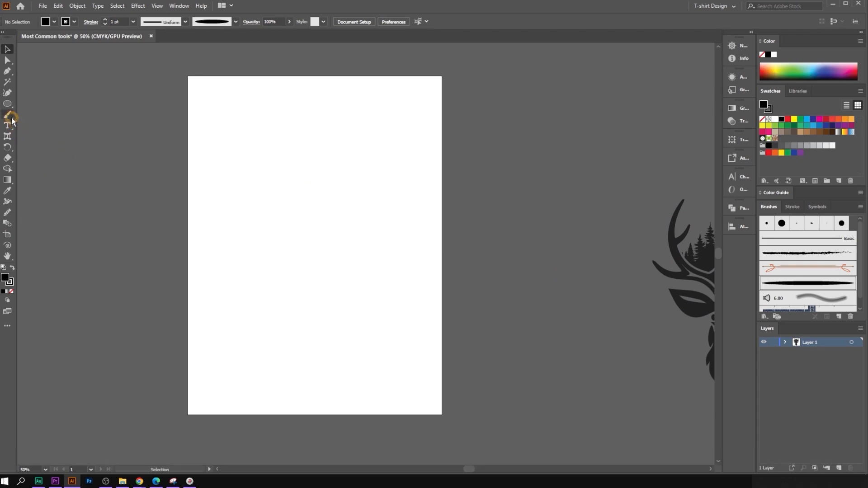
{"action": "left_click_drag", "start_coordinate": [159, 193], "coordinate": [159, 195]}
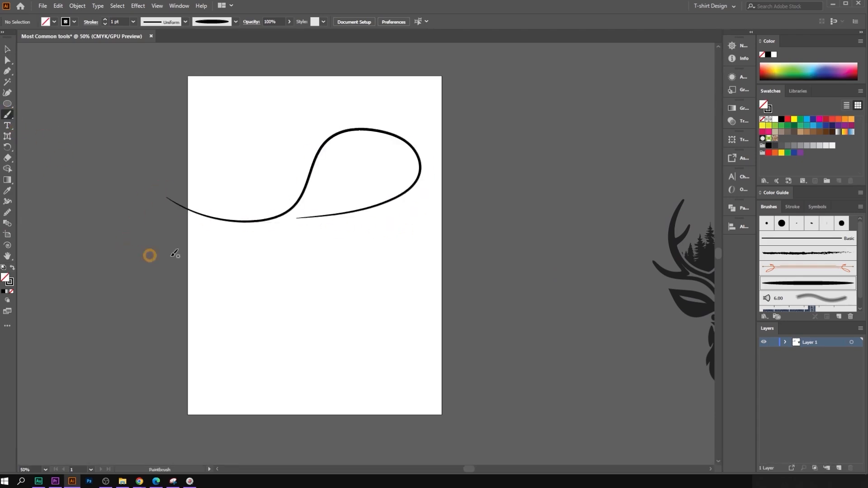
- Undo the looping curve and paint several arched strokes with the tapered art brush across the upper part of the artboard
{"action": "scroll", "coordinate": [329, 172], "scroll_direction": "up", "scroll_amount": 2}
{"action": "scroll", "coordinate": [267, 217], "scroll_direction": "down", "scroll_amount": 2}
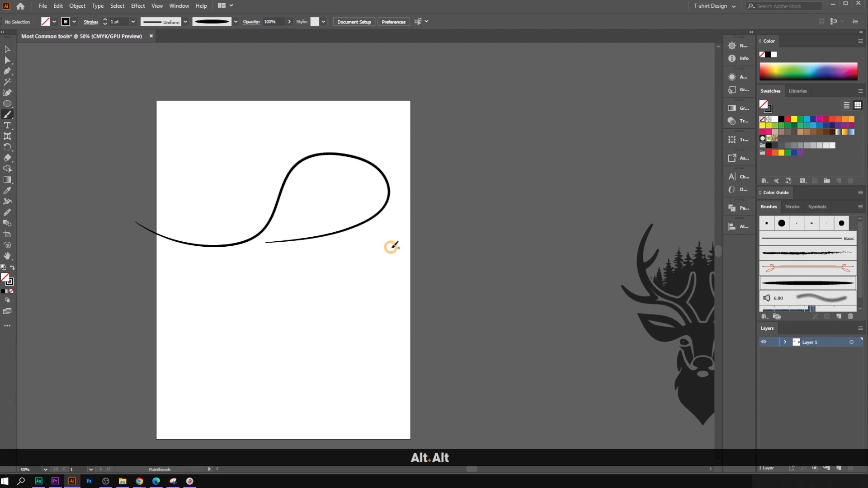
{"action": "key", "text": "ctrl+z"}
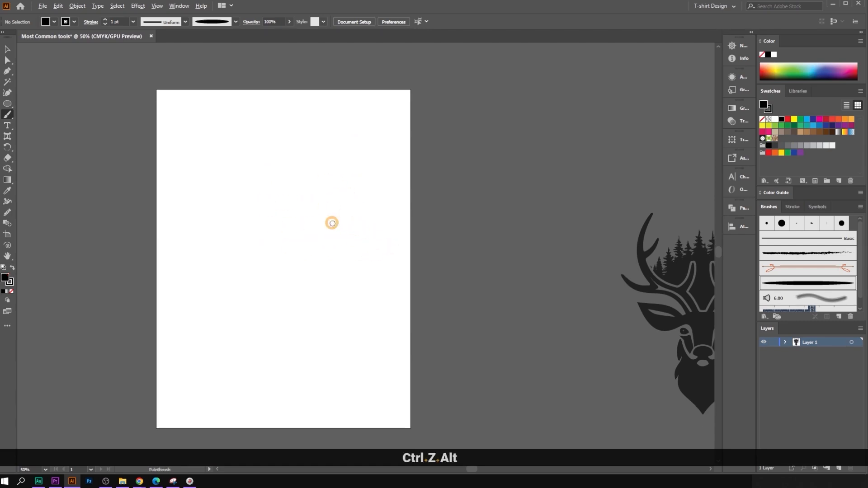
{"action": "scroll", "coordinate": [331, 223], "scroll_direction": "up", "scroll_amount": 1}
{"action": "left_click_drag", "start_coordinate": [180, 125], "coordinate": [299, 184]}
{"action": "left_click_drag", "start_coordinate": [86, 180], "coordinate": [302, 235]}
{"action": "mouse_move", "coordinate": [66, 201]}
{"action": "left_mouse_down"}
{"action": "mouse_move", "coordinate": [146, 181]}
{"action": "mouse_move", "coordinate": [301, 245]}
{"action": "left_mouse_up"}
{"action": "left_click_drag", "start_coordinate": [92, 210], "coordinate": [285, 228]}
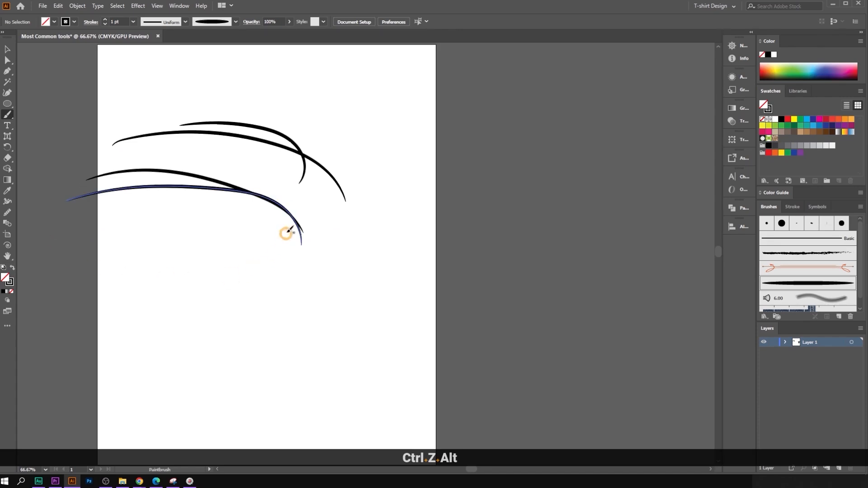
- Undo all the arched tapered-brush strokes
{"action": "key", "text": "ctrl+z"}
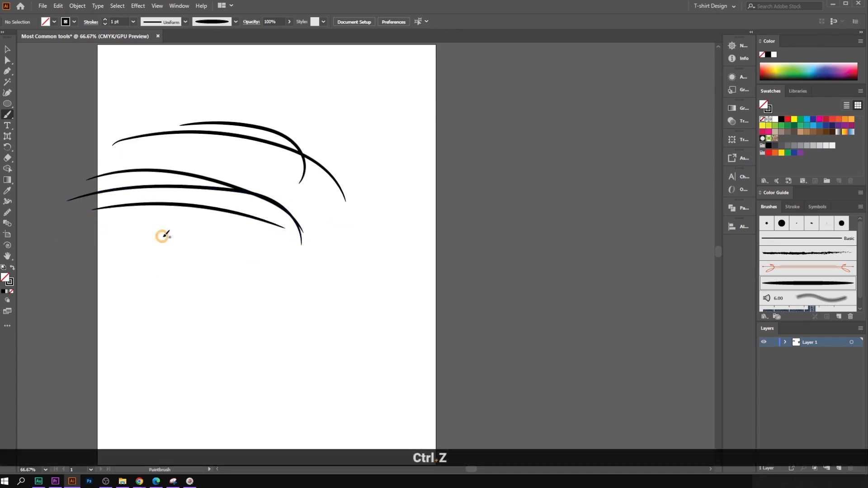
{"action": "key", "text": "ctrl+z"}
{"action": "key", "text": "ctrl+z"}
{"action": "key", "text": "ctrl+z"}
{"action": "key", "text": "ctrl+z"}
{"action": "key", "text": "ctrl+z"}
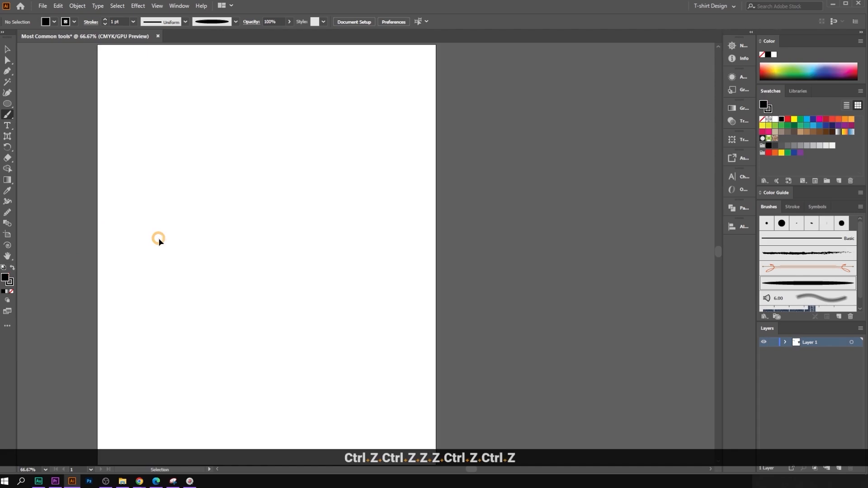
- Paint one looping tapered-brush curve over the artboard's upper left side and leave it deselected
{"action": "scroll", "coordinate": [155, 225], "scroll_direction": "down", "scroll_amount": 1}
{"action": "mouse_move", "coordinate": [155, 225]}
{"action": "left_mouse_down"}
{"action": "mouse_move", "coordinate": [140, 194]}
{"action": "mouse_move", "coordinate": [73, 193]}
{"action": "left_mouse_up"}
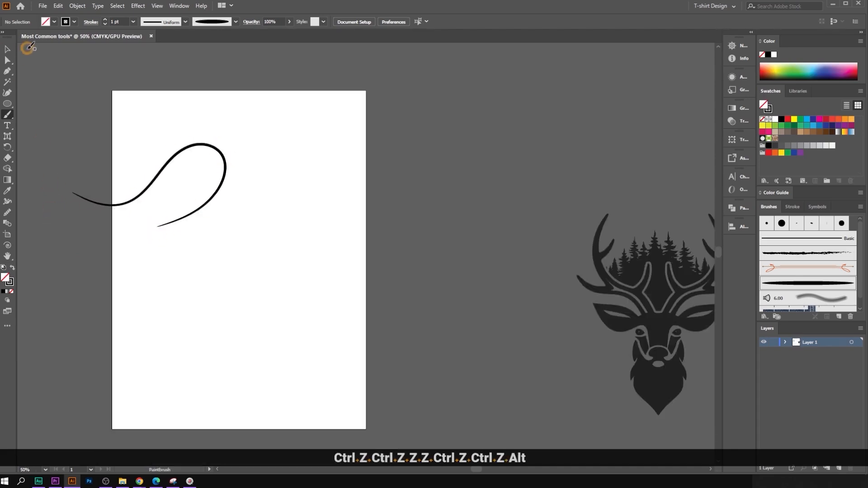
{"action": "left_click", "coordinate": [8, 51]}
{"action": "left_click", "coordinate": [285, 152]}
- Draw a five-pointed star about 2.25 by 2.14 in on the artboard and swap its fill and stroke for a solid black fill
{"action": "left_click_drag", "start_coordinate": [7, 103], "coordinate": [53, 139]}
{"action": "left_click_drag", "start_coordinate": [316, 264], "coordinate": [335, 284]}
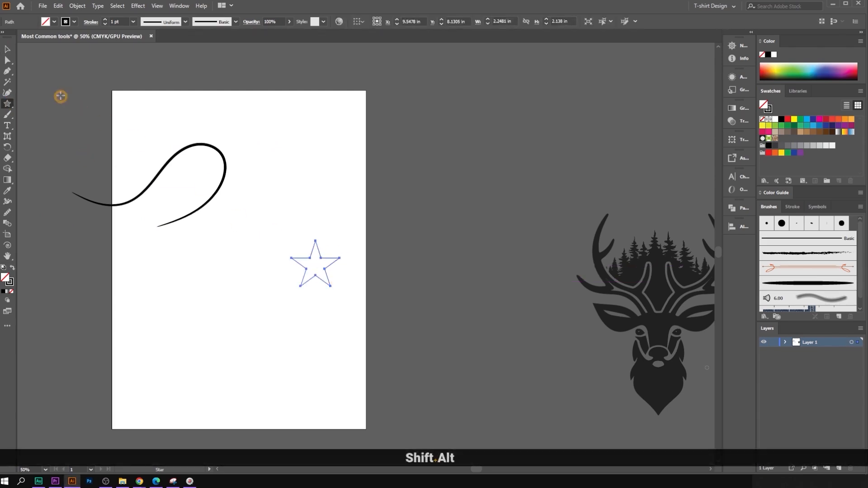
{"action": "left_click", "coordinate": [6, 50]}
{"action": "left_click", "coordinate": [11, 267]}
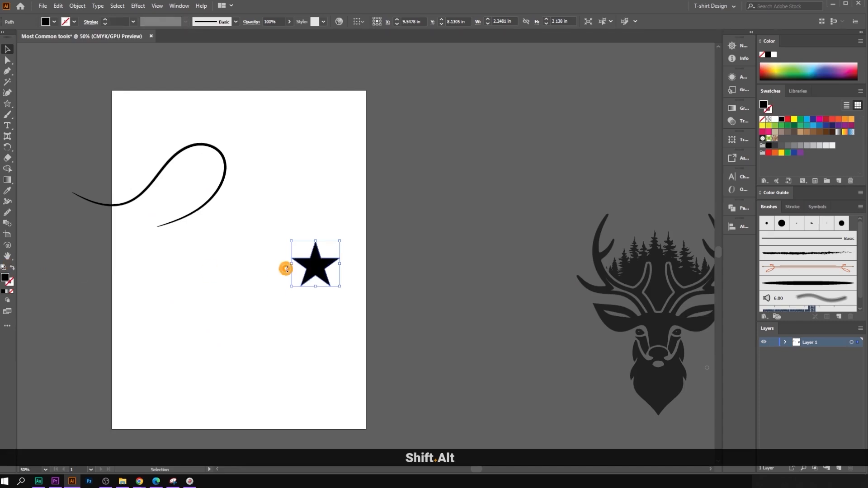
- Scale the black star down proportionally to about 0.38 by 0.36 in, undoing the excess resizing
{"action": "scroll", "coordinate": [287, 267], "scroll_direction": "up", "scroll_amount": 1}
{"action": "left_click_drag", "start_coordinate": [324, 231], "coordinate": [325, 255]}
{"action": "mouse_move", "coordinate": [325, 263]}
{"action": "left_mouse_down"}
{"action": "mouse_move", "coordinate": [638, 324]}
{"action": "mouse_move", "coordinate": [808, 279]}
{"action": "mouse_move", "coordinate": [420, 285]}
{"action": "left_mouse_up"}
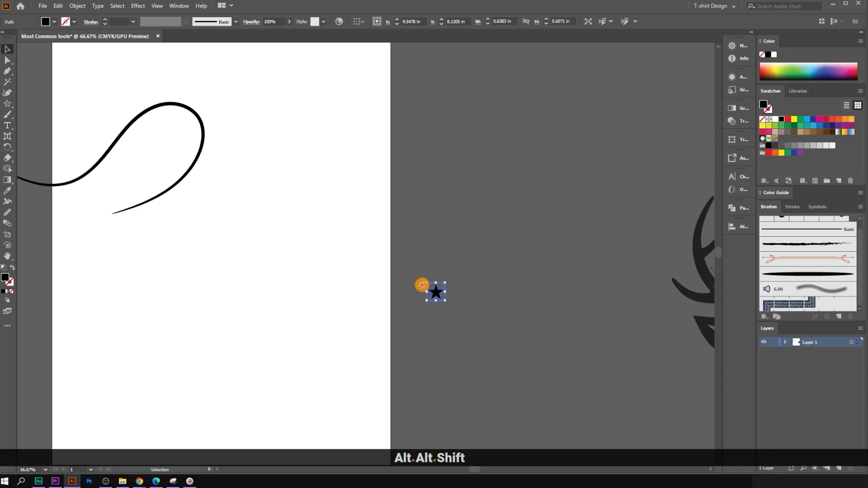
{"action": "key", "text": "ctrl+z"}
{"action": "scroll", "coordinate": [325, 264], "scroll_direction": "up", "scroll_amount": 4}
- Duplicate the small star sideways and repeat the copy to build an evenly spaced horizontal row of six stars
{"action": "left_click_drag", "start_coordinate": [318, 213], "coordinate": [377, 253]}
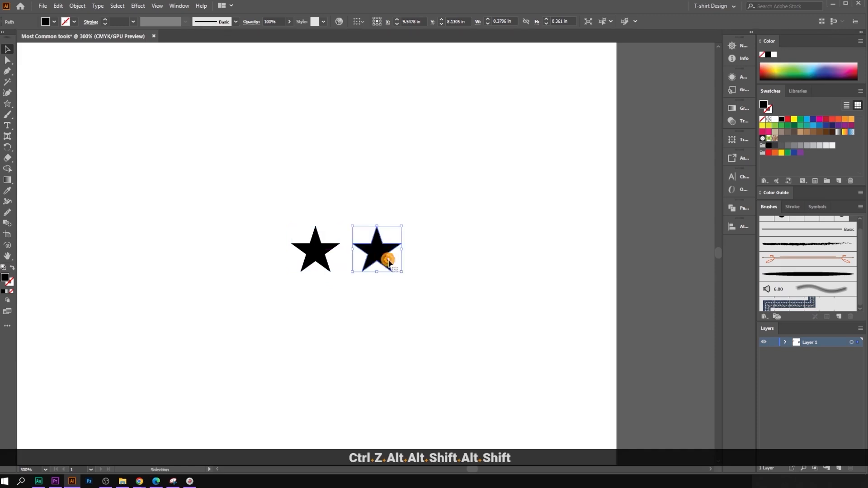
{"action": "key", "text": "ctrl+d"}
{"action": "key", "text": "ctrl+d"}
{"action": "key", "text": "ctrl+d"}
{"action": "key", "text": "ctrl+d"}
- Select all six stars in the row and group them
{"action": "left_click_drag", "start_coordinate": [298, 175], "coordinate": [649, 285]}
{"action": "scroll", "coordinate": [551, 286], "scroll_direction": "down", "scroll_amount": 2}
{"action": "right_click", "coordinate": [587, 270]}
{"action": "left_click", "coordinate": [620, 326]}
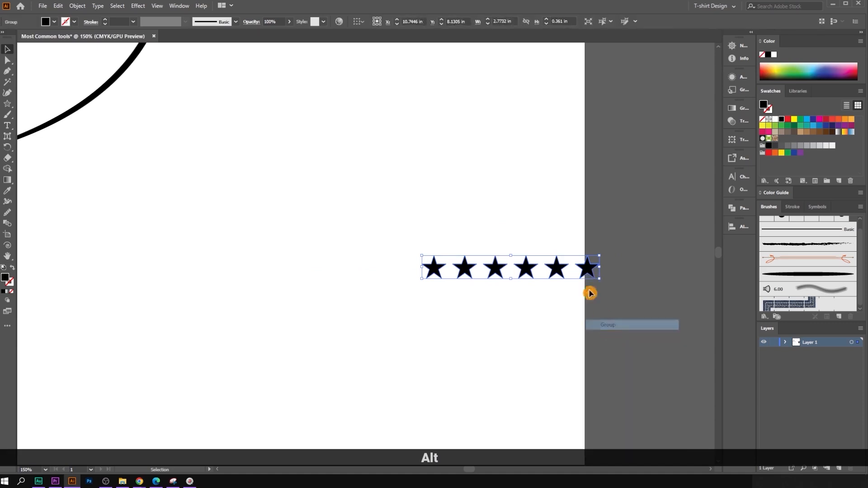
- Create a new Art Brush from the grouped star row, keeping the default name and options
{"action": "mouse_move", "coordinate": [588, 271]}
{"action": "left_mouse_down"}
{"action": "mouse_move", "coordinate": [615, 300]}
{"action": "mouse_move", "coordinate": [809, 283]}
{"action": "left_mouse_up"}
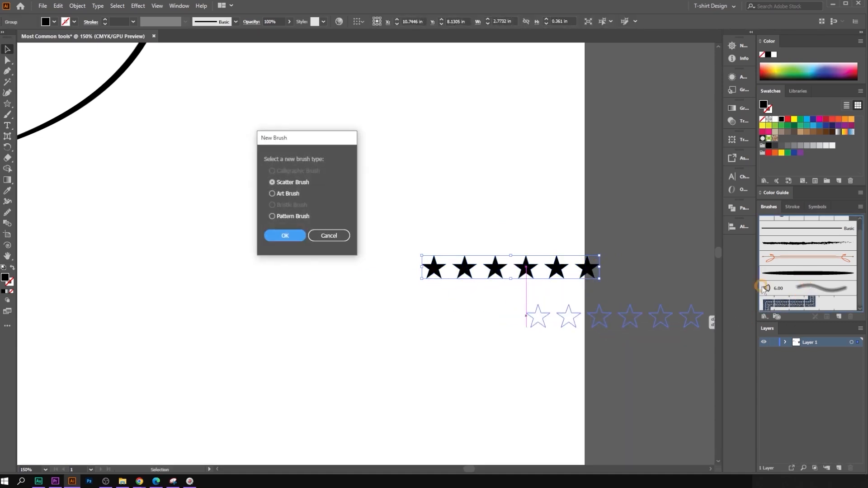
{"action": "left_click", "coordinate": [283, 194]}
{"action": "left_click", "coordinate": [285, 236]}
{"action": "left_click", "coordinate": [497, 360]}
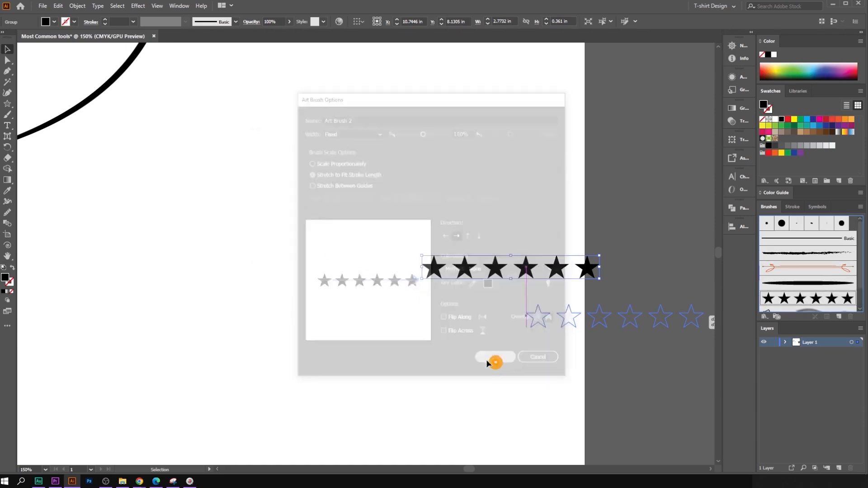
{"action": "scroll", "coordinate": [440, 269], "scroll_direction": "down", "scroll_amount": 4}
{"action": "left_click", "coordinate": [451, 277]}
- Paint two long, nearly horizontal strokes with the star art brush across the artboard's right edge, undoing the first curved attempt
{"action": "left_click", "coordinate": [798, 299]}
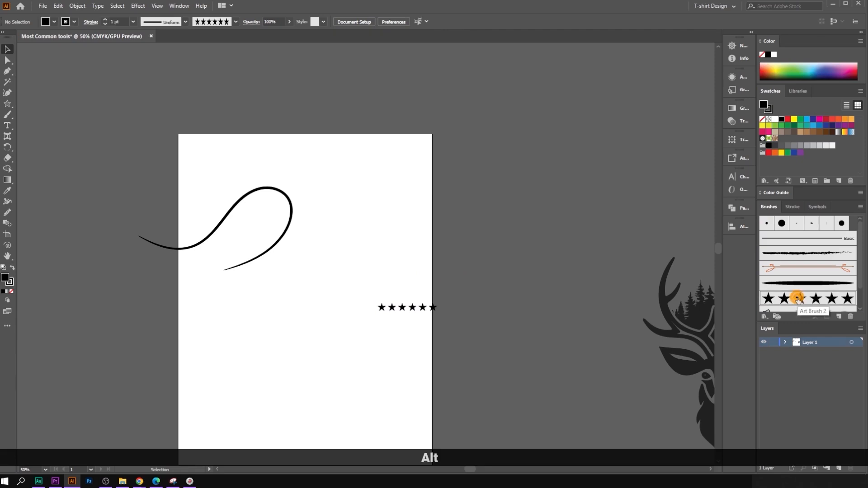
{"action": "left_click", "coordinate": [8, 114]}
{"action": "left_click_drag", "start_coordinate": [357, 181], "coordinate": [368, 101]}
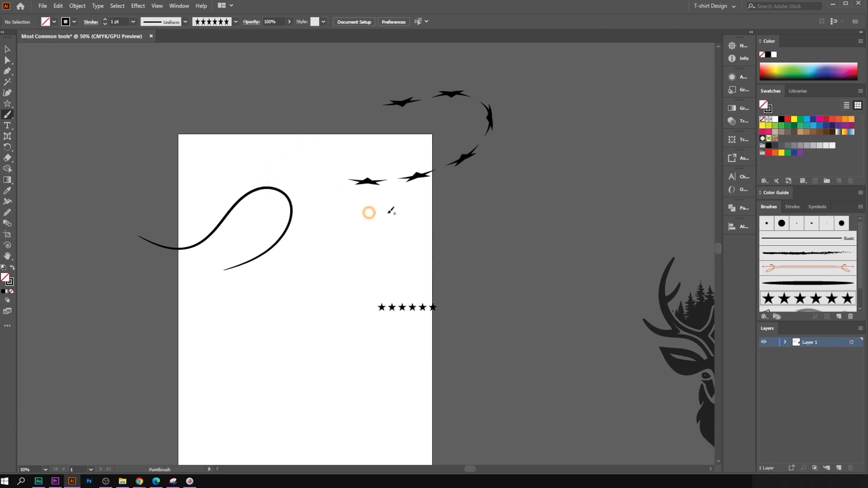
{"action": "key", "text": "ctrl+z"}
{"action": "left_click_drag", "start_coordinate": [335, 208], "coordinate": [585, 206]}
{"action": "left_click_drag", "start_coordinate": [376, 238], "coordinate": [585, 242]}
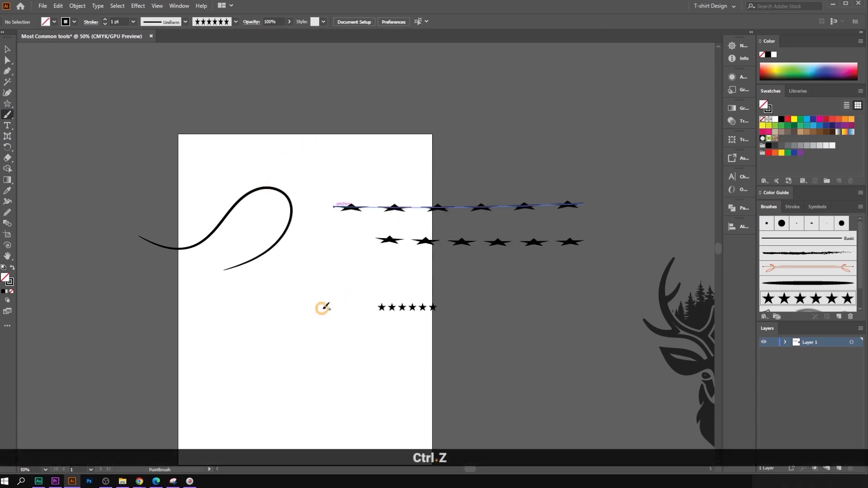
- Paint two nearly vertical star strokes and one steeply slanted star stroke on the artboard
{"action": "scroll", "coordinate": [324, 309], "scroll_direction": "down", "scroll_amount": 1}
{"action": "left_click_drag", "start_coordinate": [323, 248], "coordinate": [315, 375]}
{"action": "scroll", "coordinate": [333, 369], "scroll_direction": "down", "scroll_amount": 2}
{"action": "left_click_drag", "start_coordinate": [367, 280], "coordinate": [406, 379]}
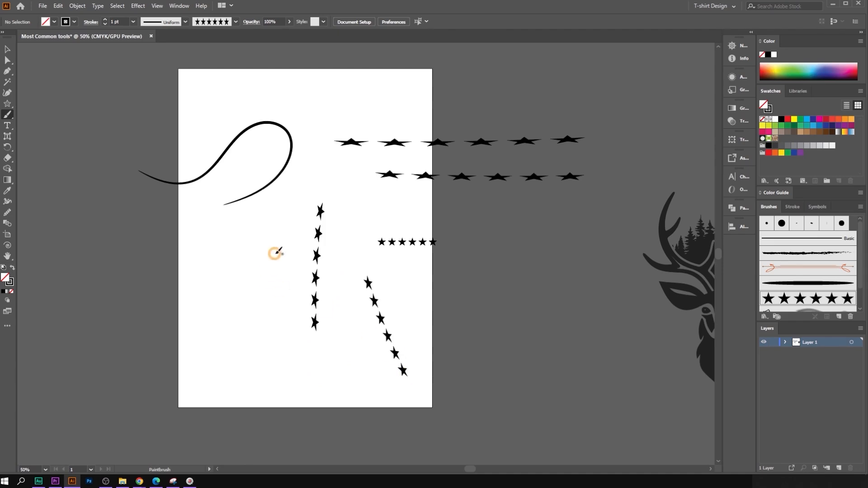
{"action": "left_click_drag", "start_coordinate": [274, 256], "coordinate": [281, 384]}
- Paint four rising star strokes of different lengths, one crossing the vertical strokes and three shorter ones above the star row
{"action": "scroll", "coordinate": [287, 325], "scroll_direction": "up", "scroll_amount": 2}
{"action": "mouse_move", "coordinate": [149, 235]}
{"action": "left_mouse_down"}
{"action": "mouse_move", "coordinate": [367, 193]}
{"action": "mouse_move", "coordinate": [406, 202]}
{"action": "left_mouse_up"}
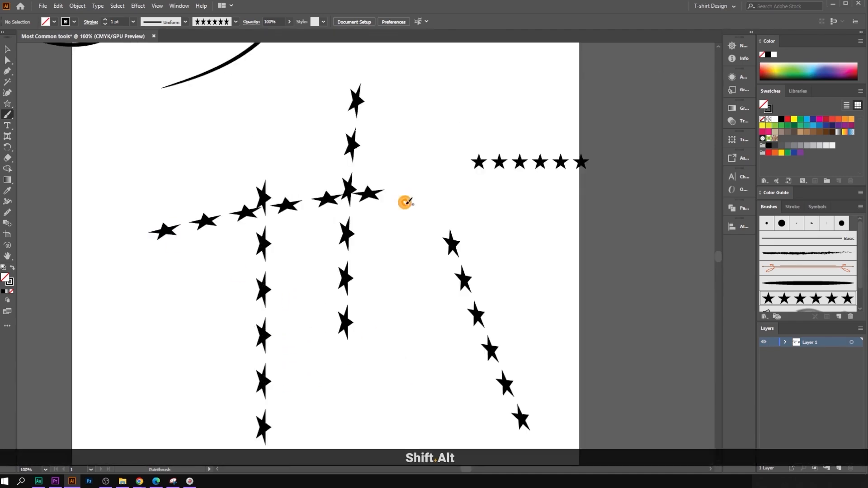
{"action": "scroll", "coordinate": [295, 202], "scroll_direction": "up", "scroll_amount": 3}
{"action": "left_click_drag", "start_coordinate": [292, 170], "coordinate": [430, 146]}
{"action": "scroll", "coordinate": [426, 202], "scroll_direction": "down", "scroll_amount": 4}
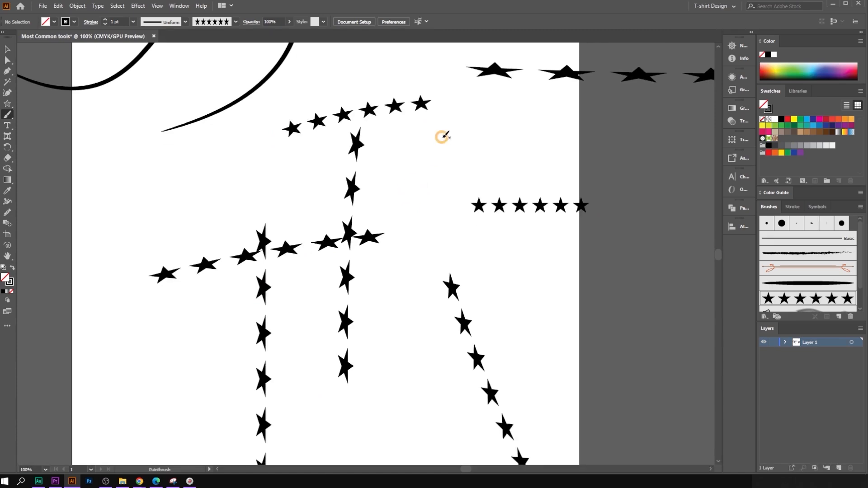
{"action": "scroll", "coordinate": [442, 136], "scroll_direction": "up", "scroll_amount": 2}
{"action": "mouse_move", "coordinate": [429, 188]}
{"action": "left_mouse_down"}
{"action": "mouse_move", "coordinate": [499, 130]}
{"action": "mouse_move", "coordinate": [531, 119]}
{"action": "left_mouse_up"}
{"action": "left_click_drag", "start_coordinate": [627, 154], "coordinate": [629, 154]}
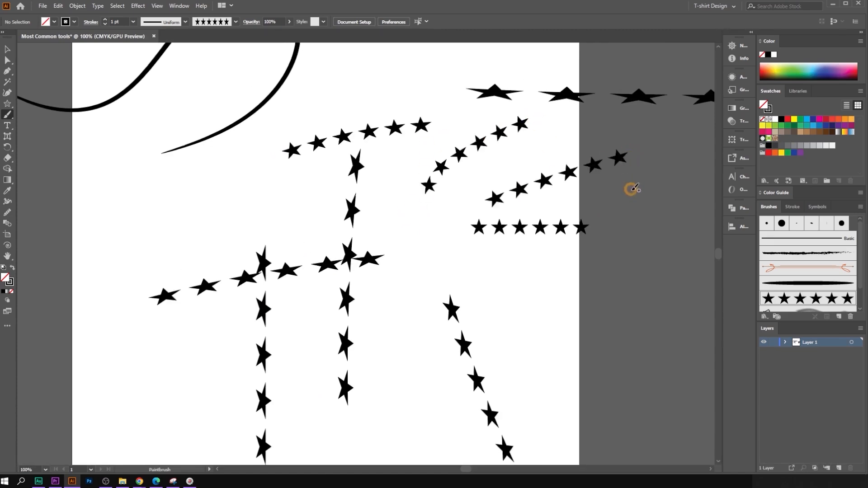
- Select the looping curve, all the star strokes and the original star row, and delete them
{"action": "scroll", "coordinate": [431, 229], "scroll_direction": "down", "scroll_amount": 1}
{"action": "left_click", "coordinate": [8, 47]}
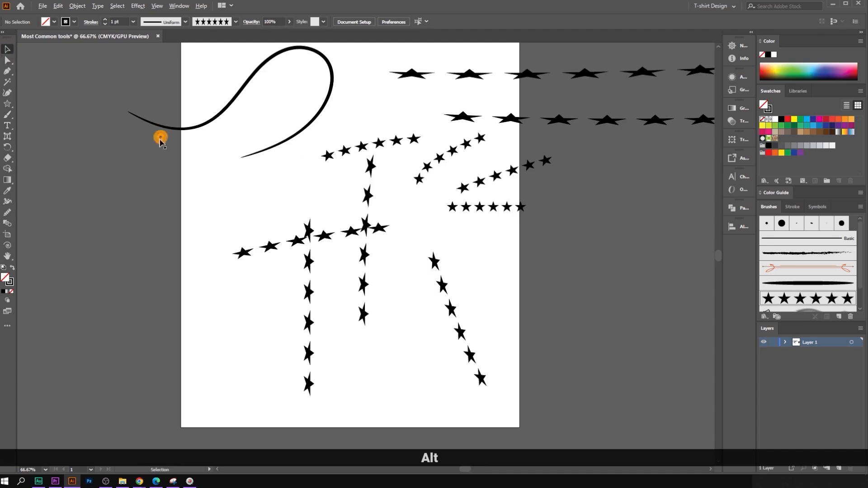
{"action": "scroll", "coordinate": [161, 136], "scroll_direction": "down", "scroll_amount": 2}
{"action": "left_click_drag", "start_coordinate": [162, 78], "coordinate": [369, 219]}
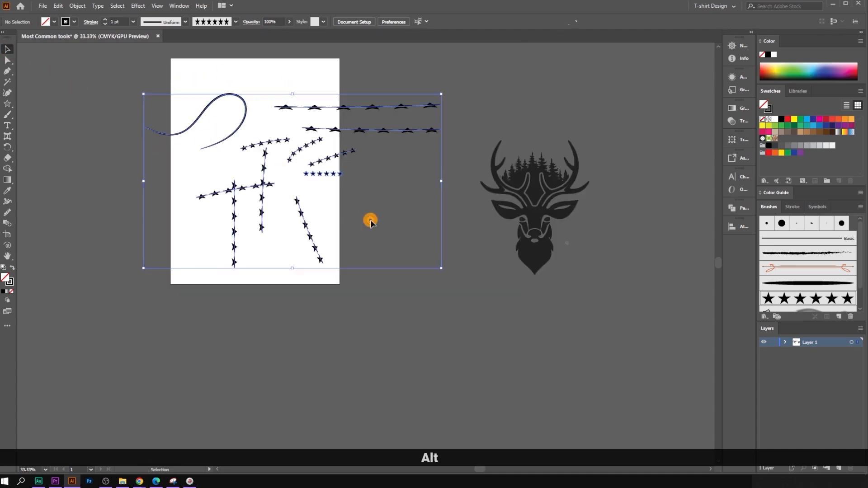
{"action": "key", "text": "Delete"}
{"action": "scroll", "coordinate": [330, 238], "scroll_direction": "up", "scroll_amount": 1}
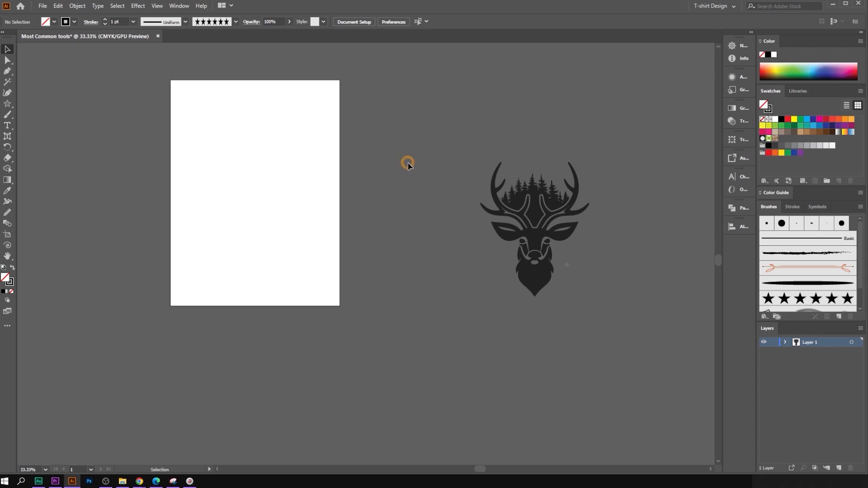
{"action": "left_click_drag", "start_coordinate": [381, 117], "coordinate": [579, 294]}
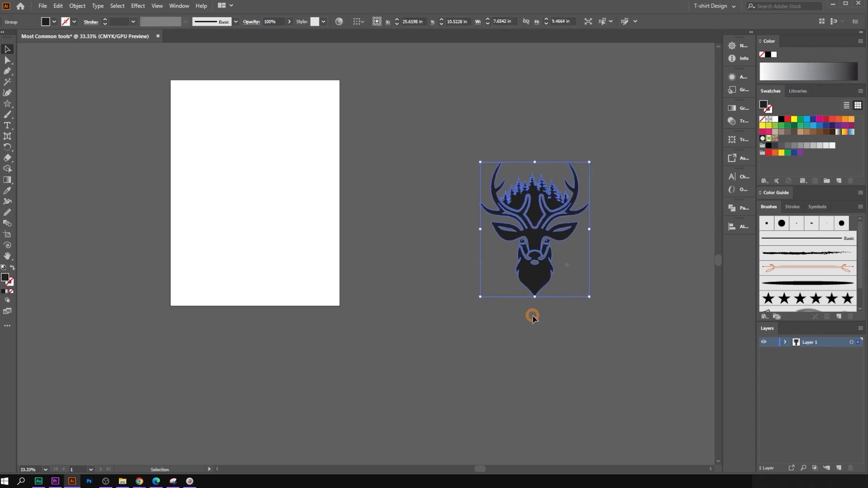
{"action": "key", "text": "Delete"}
{"action": "left_click_drag", "start_coordinate": [228, 214], "coordinate": [274, 240]}
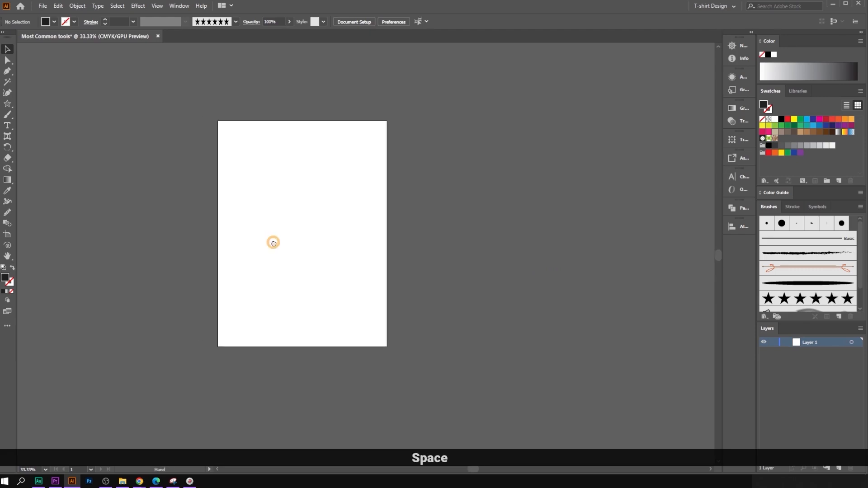
{"action": "key", "text": "ctrl+z"}
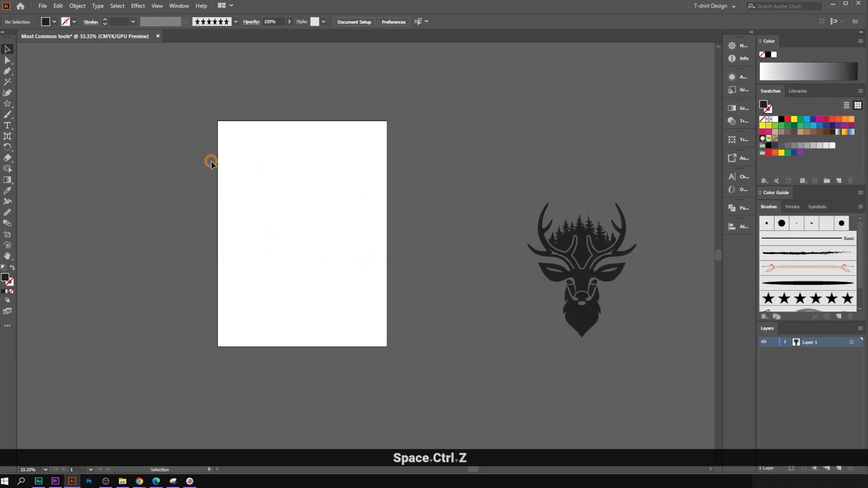
{"action": "left_click", "coordinate": [139, 6]}
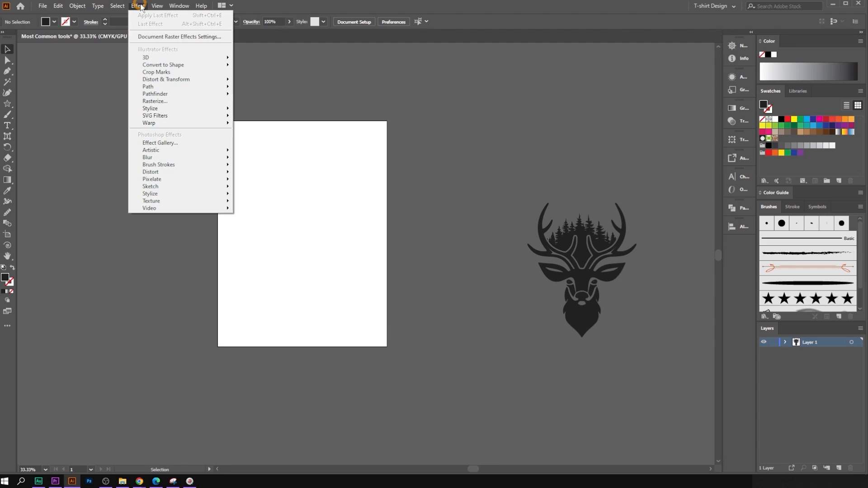
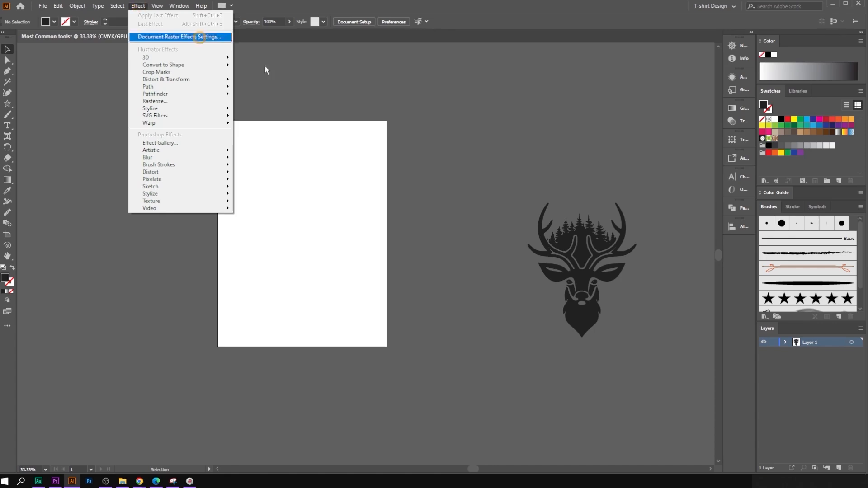
{"action": "left_click", "coordinate": [391, 135]}
- Add the point text "Effect" near the middle of the artboard
{"action": "left_click", "coordinate": [7, 126]}
{"action": "left_click", "coordinate": [279, 226]}
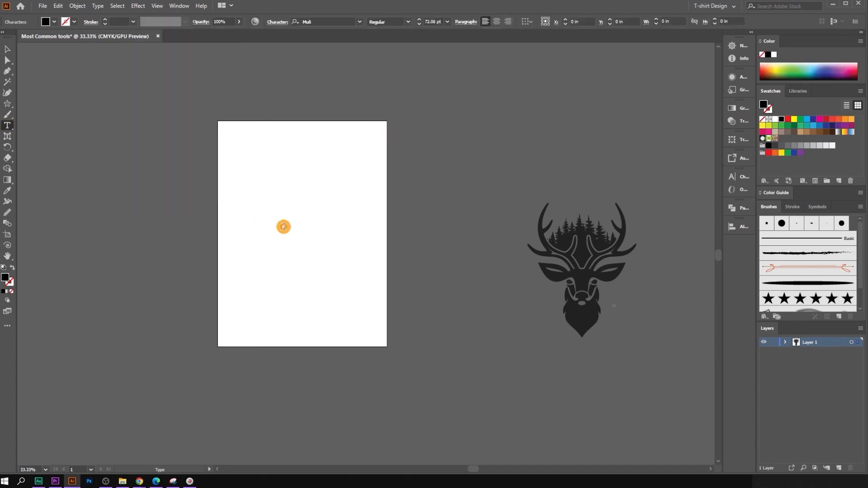
{"action": "type", "text": "Effect"}
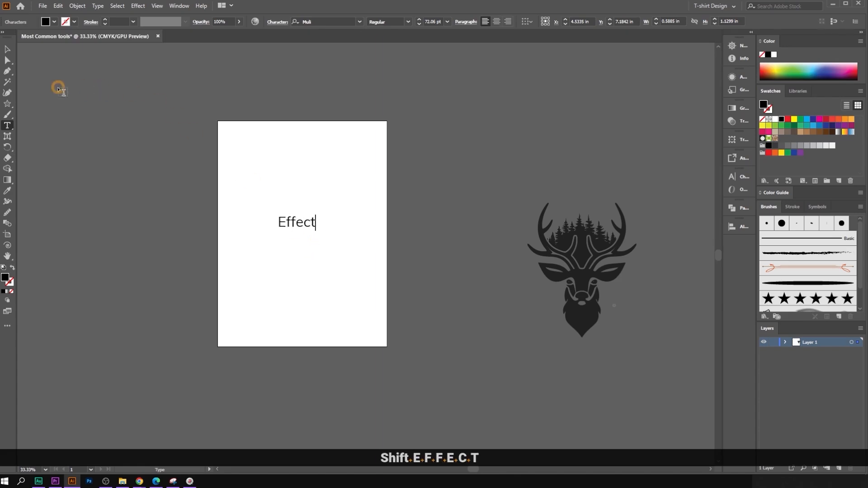
- Enlarge the "Effect" text to nearly the artboard's width, place a copy below it, and select the original
{"action": "left_click", "coordinate": [7, 48]}
{"action": "left_click_drag", "start_coordinate": [317, 231], "coordinate": [309, 353]}
{"action": "left_click", "coordinate": [304, 211]}
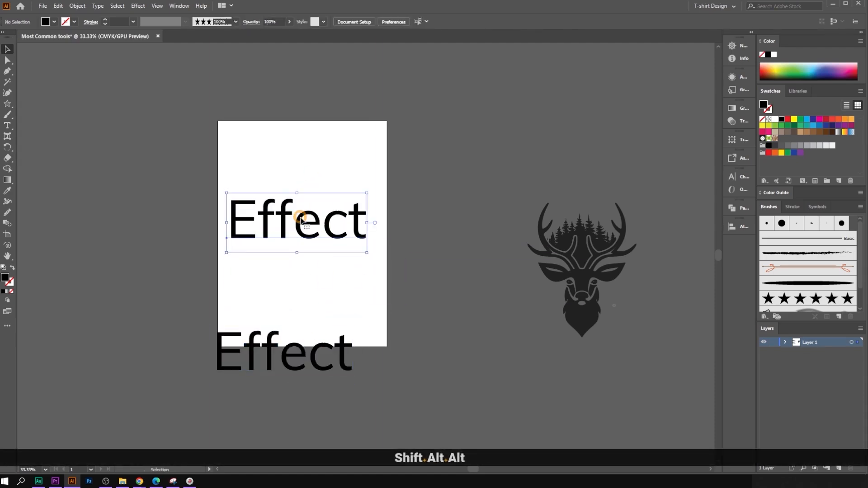
- Set the upper "Effect" text in all caps, move it up slightly, and change its font to Muli Black
{"action": "key", "text": "ctrl+t"}
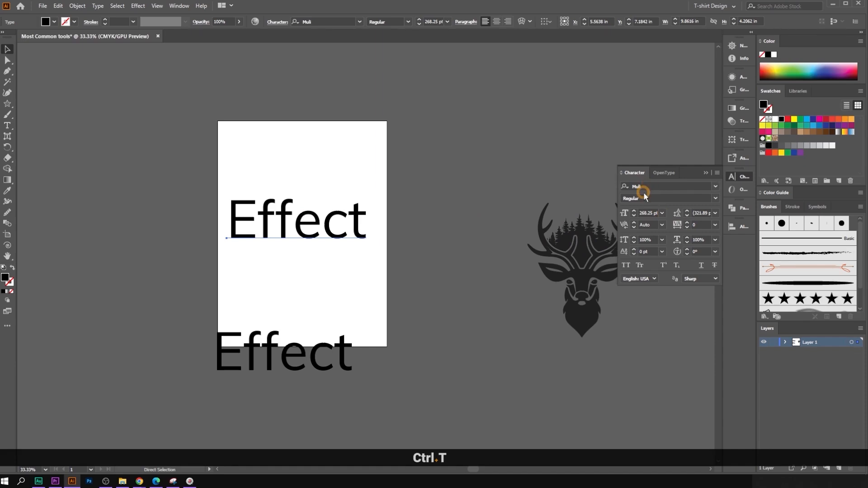
{"action": "left_click", "coordinate": [625, 266]}
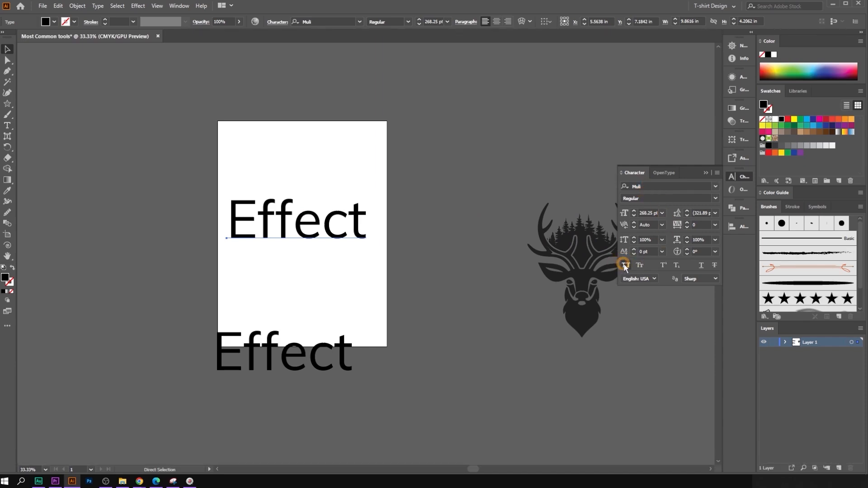
{"action": "left_click", "coordinate": [375, 131]}
{"action": "left_click", "coordinate": [349, 202]}
{"action": "left_click_drag", "start_coordinate": [356, 222], "coordinate": [351, 209]}
{"action": "left_click", "coordinate": [322, 21]}
{"action": "key", "text": "Down"}
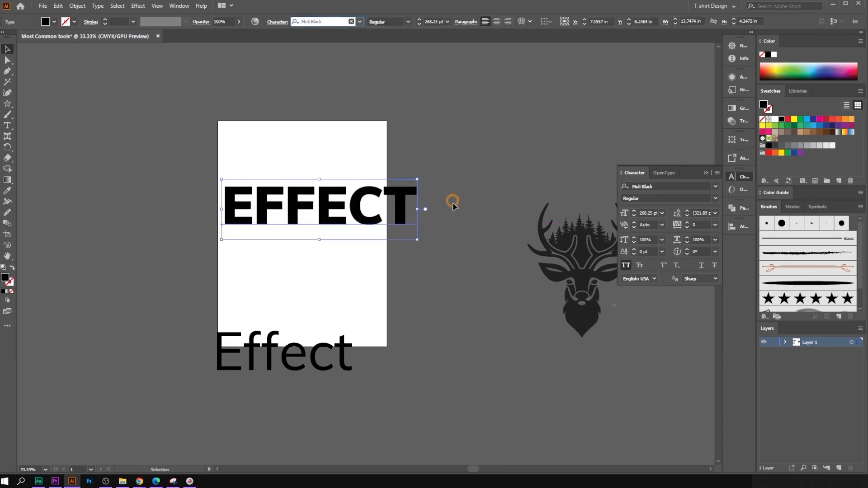
- Scale the "EFFECT" text down to about 222 pt so that it fits within the artboard's width
{"action": "left_click_drag", "start_coordinate": [421, 210], "coordinate": [399, 213]}
{"action": "scroll", "coordinate": [333, 186], "scroll_direction": "up", "scroll_amount": 2}
{"action": "left_click_drag", "start_coordinate": [485, 229], "coordinate": [463, 229]}
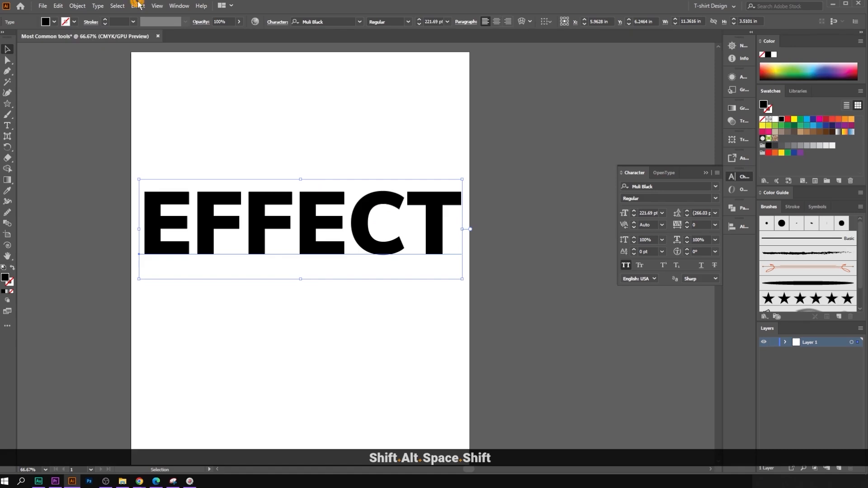
{"action": "left_click_drag", "start_coordinate": [304, 113], "coordinate": [339, 172]}
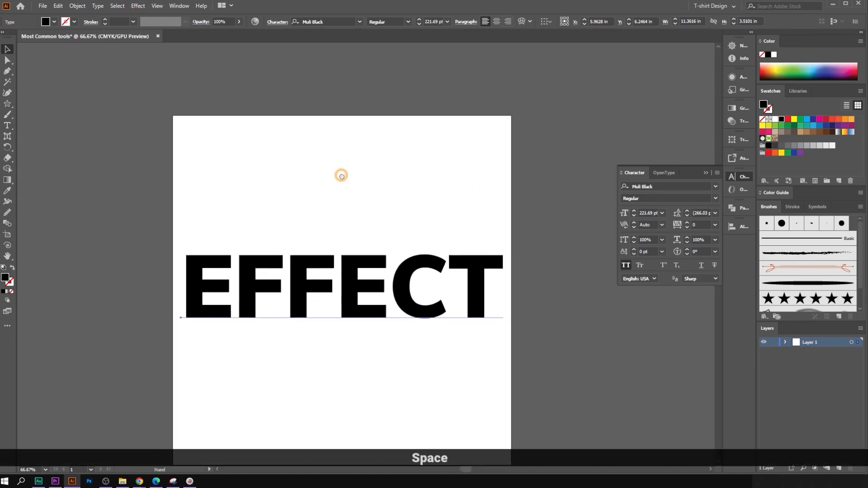
- Apply a Free Distort effect to the "EFFECT" text, raising its lower-right corner so the letters taper toward the T
{"action": "left_click", "coordinate": [139, 6]}
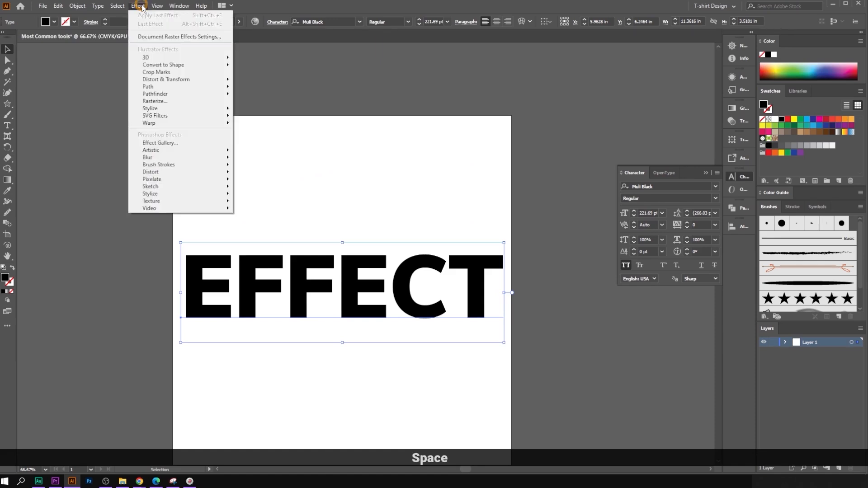
{"action": "left_click", "coordinate": [144, 57]}
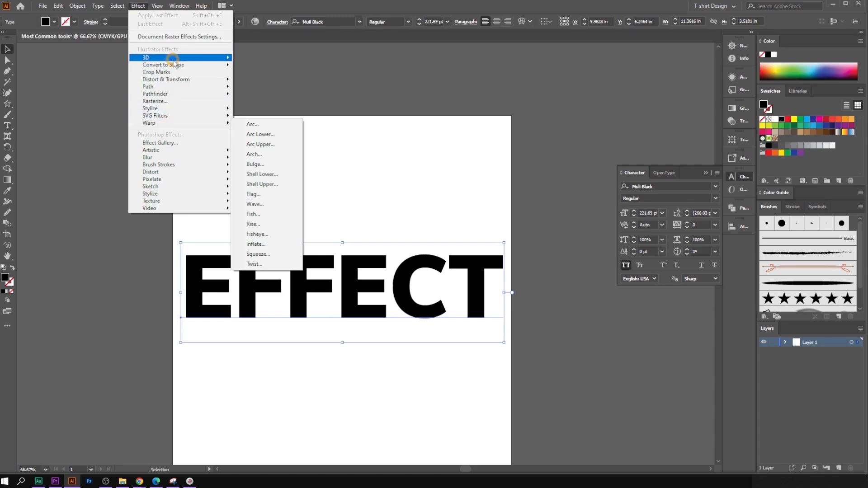
{"action": "mouse_move", "coordinate": [178, 88]}
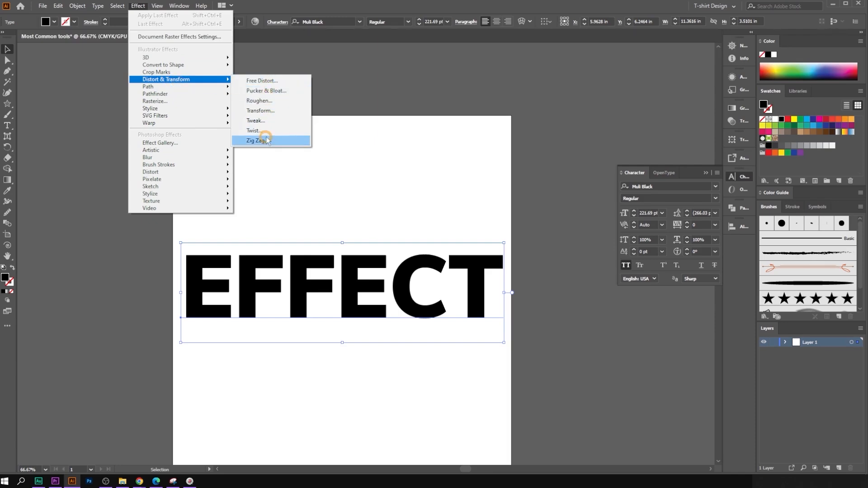
{"action": "left_click", "coordinate": [275, 83]}
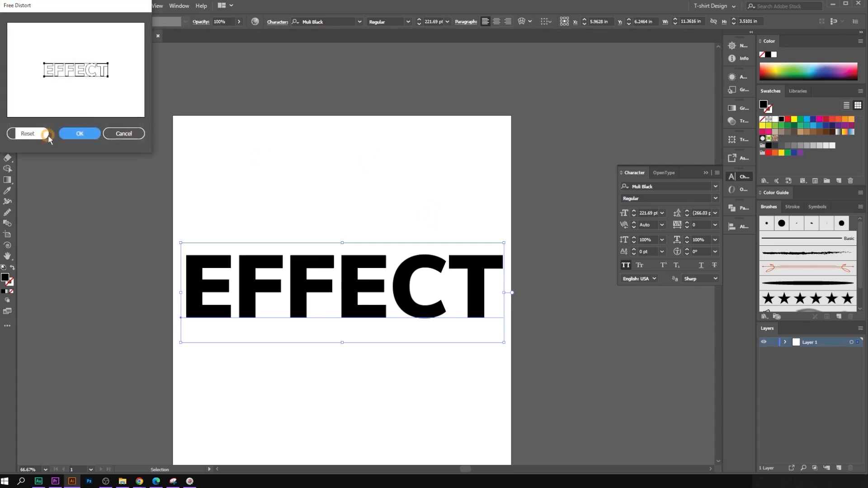
{"action": "mouse_move", "coordinate": [108, 77]}
{"action": "left_mouse_down"}
{"action": "mouse_move", "coordinate": [85, 76]}
{"action": "mouse_move", "coordinate": [109, 73]}
{"action": "left_mouse_up"}
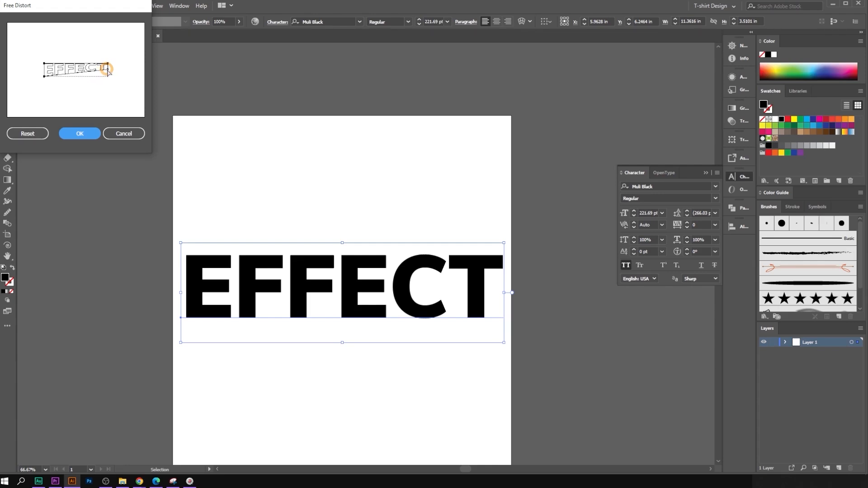
{"action": "left_click", "coordinate": [76, 134]}
{"action": "left_click", "coordinate": [337, 193]}
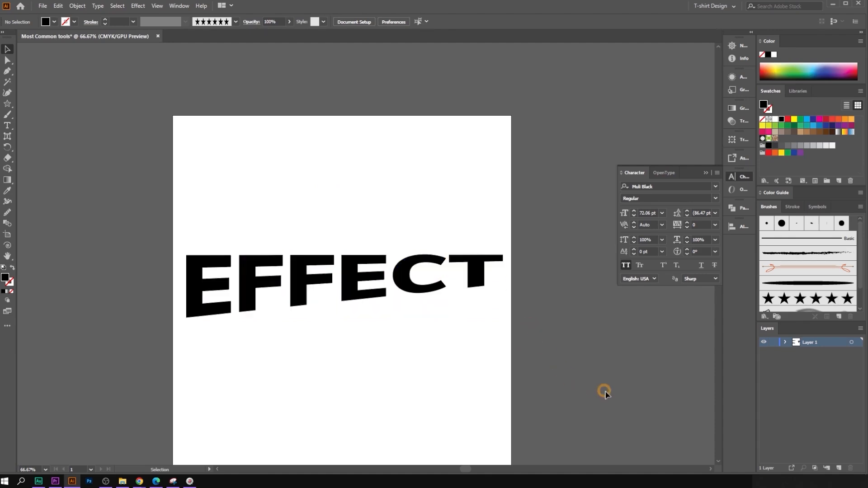
{"action": "left_click", "coordinate": [576, 332]}
- Undo the Free Distort effect on the "EFFECT" text
{"action": "key", "text": "ctrl+z"}
{"action": "left_click", "coordinate": [403, 284]}
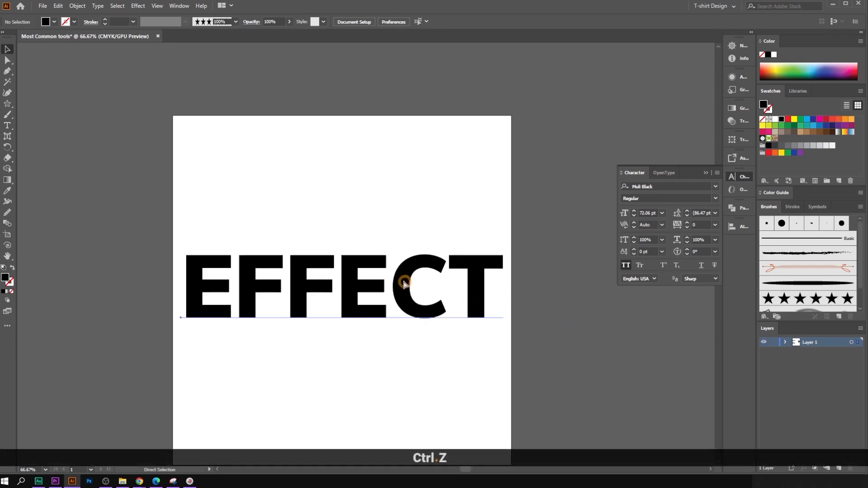
{"action": "left_click", "coordinate": [138, 6]}
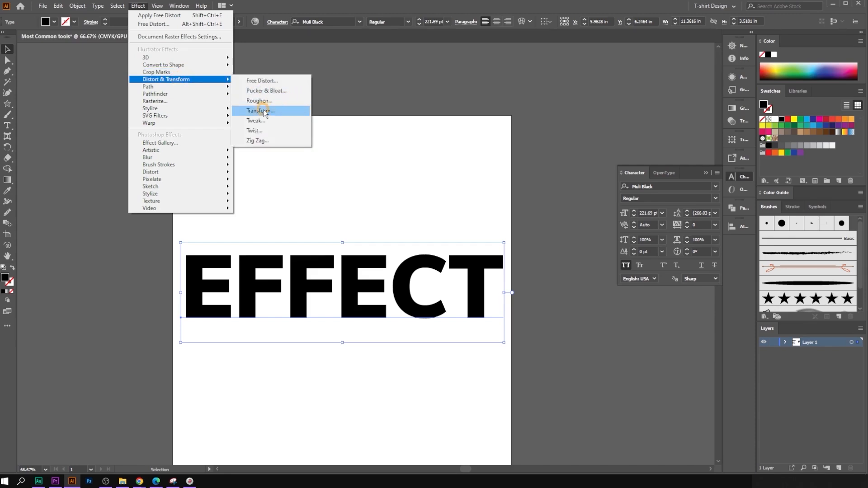
{"action": "left_click", "coordinate": [368, 111]}
- Draw a straight horizontal line about 9 in long above the artboard
{"action": "left_click_drag", "start_coordinate": [7, 103], "coordinate": [42, 145]}
{"action": "left_click_drag", "start_coordinate": [120, 90], "coordinate": [375, 90]}
{"action": "left_click", "coordinate": [5, 48]}
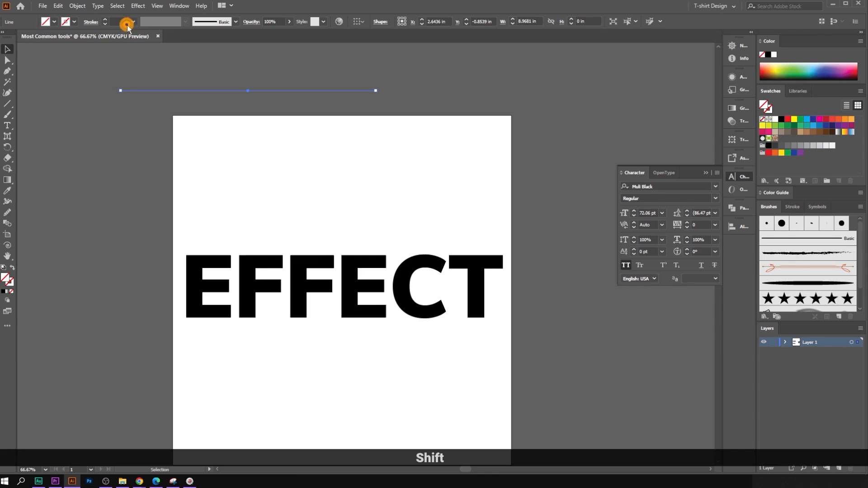
- Give the line a 9 pt stroke and move it onto the artboard, just above the "EFFECT" text
{"action": "scroll", "coordinate": [127, 26], "scroll_direction": "up", "scroll_amount": 6}
{"action": "scroll", "coordinate": [128, 26], "scroll_direction": "up", "scroll_amount": 3}
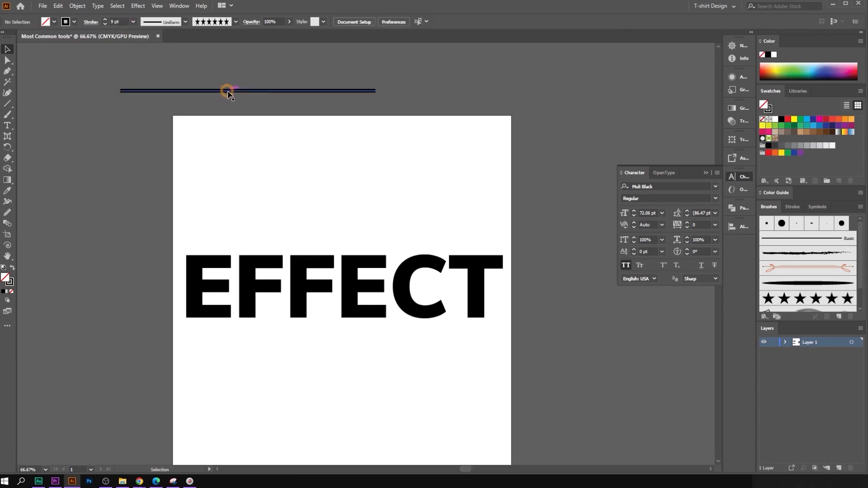
{"action": "left_click_drag", "start_coordinate": [227, 89], "coordinate": [326, 198]}
- Start a Zig Zag effect on the line with the preview on, and set its absolute size to 0.4 in
{"action": "left_click", "coordinate": [138, 6]}
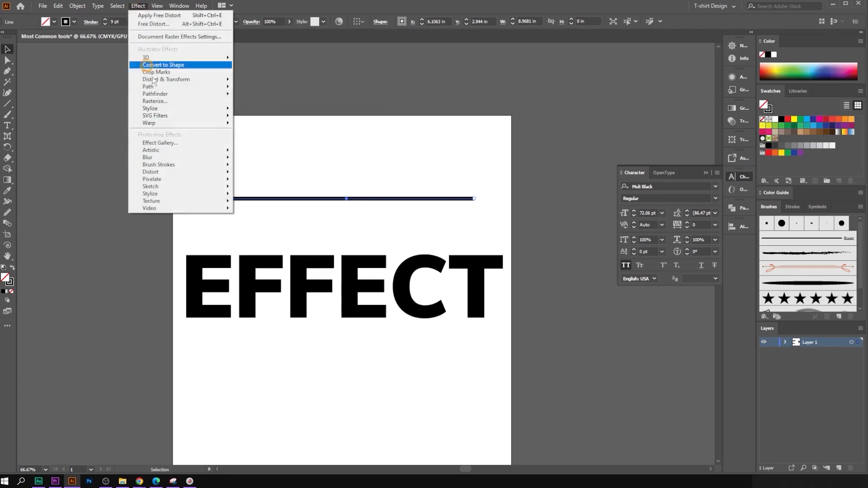
{"action": "mouse_move", "coordinate": [178, 85]}
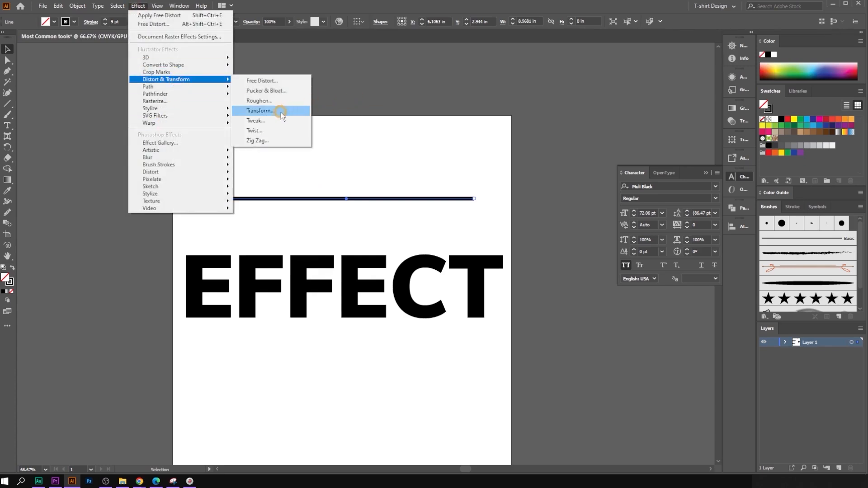
{"action": "left_click", "coordinate": [272, 142]}
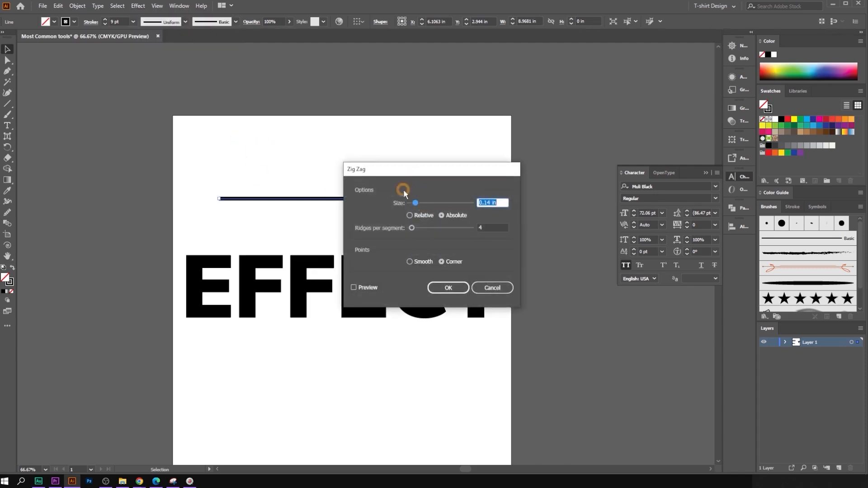
{"action": "left_click", "coordinate": [354, 288]}
{"action": "left_click_drag", "start_coordinate": [402, 169], "coordinate": [509, 171]}
{"action": "left_click", "coordinate": [605, 203]}
{"action": "key", "text": "Up"}
{"action": "key", "text": "Up"}
{"action": "key", "text": "Up"}
{"action": "key", "text": "Up"}
{"action": "key", "text": "Up"}
{"action": "key", "text": "Up"}
{"action": "key", "text": "Up"}
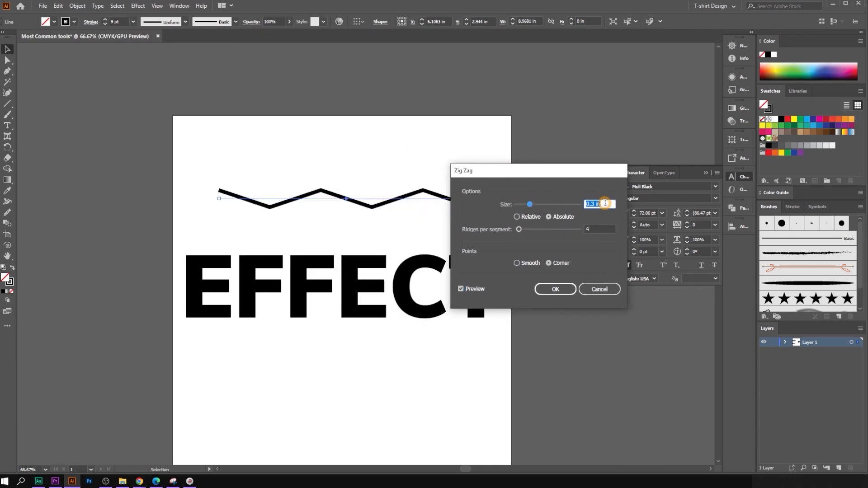
{"action": "key", "text": "Down"}
{"action": "key", "text": "Down"}
{"action": "key", "text": "Down"}
{"action": "key", "text": "Down"}
- Set the Zig Zag to 19 ridges per segment with smooth points and apply it to the line
{"action": "left_click", "coordinate": [603, 230]}
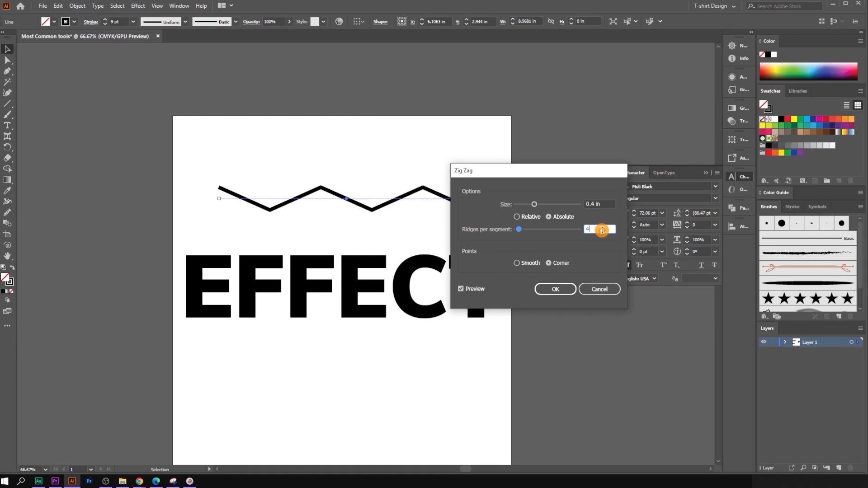
{"action": "key", "text": "Up"}
{"action": "key", "text": "Up"}
{"action": "key", "text": "Up"}
{"action": "key", "text": "Up"}
{"action": "key", "text": "Up"}
{"action": "key", "text": "Up"}
{"action": "key", "text": "Up"}
{"action": "key", "text": "Up"}
{"action": "key", "text": "Up"}
{"action": "key", "text": "Up"}
{"action": "key", "text": "Up"}
{"action": "key", "text": "Up"}
{"action": "key", "text": "Up"}
{"action": "key", "text": "Up"}
{"action": "key", "text": "Up"}
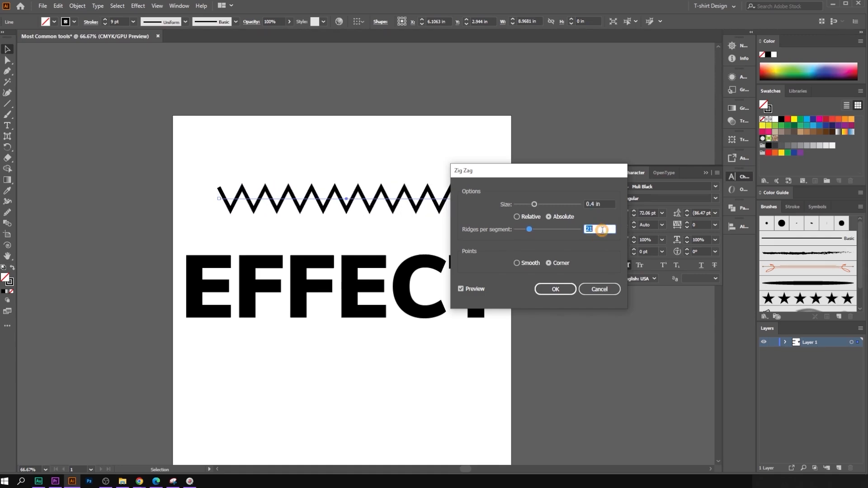
{"action": "left_click", "coordinate": [517, 263]}
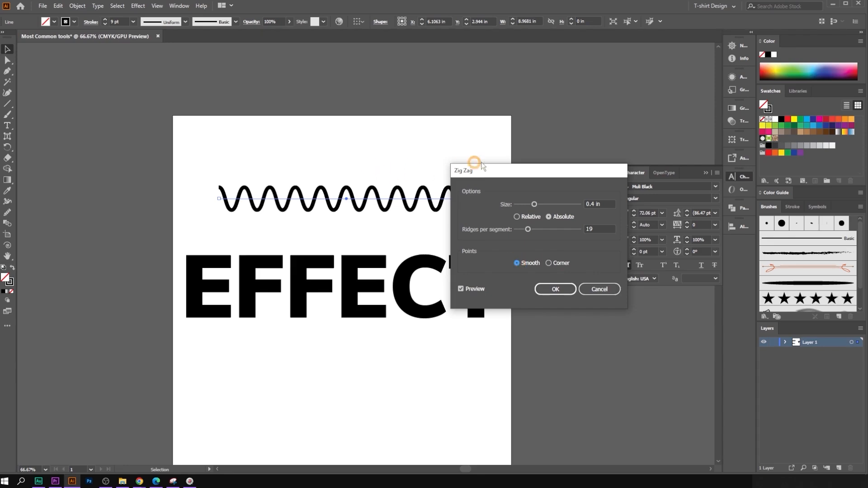
{"action": "left_click_drag", "start_coordinate": [511, 172], "coordinate": [573, 252]}
{"action": "left_click", "coordinate": [618, 301]}
{"action": "left_click", "coordinate": [616, 371]}
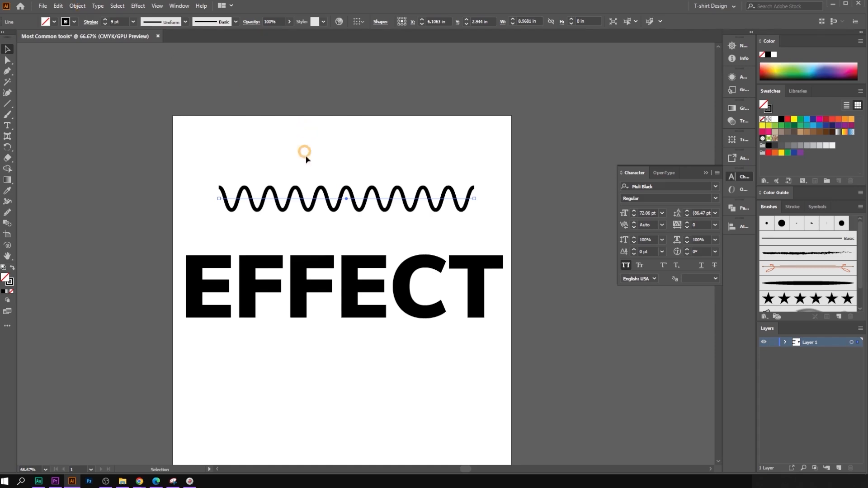
- Duplicate the wavy line directly above the original, then delete the copy
{"action": "left_click_drag", "start_coordinate": [346, 196], "coordinate": [346, 177]}
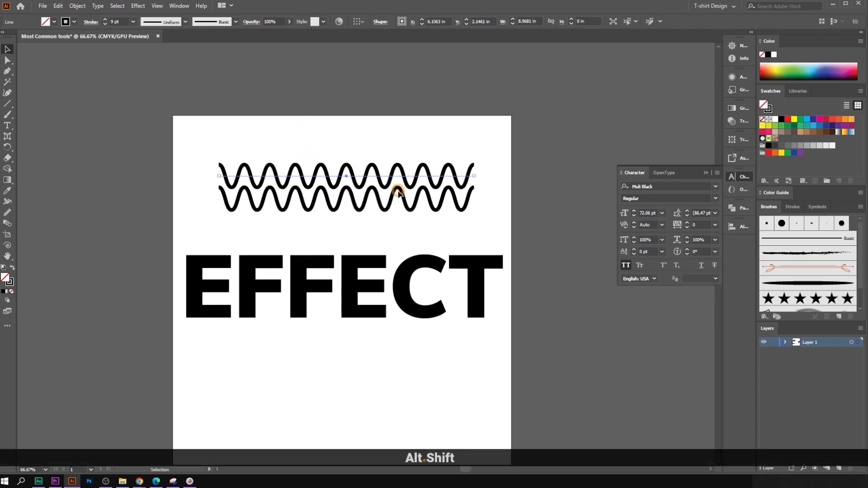
{"action": "key", "text": "ctrl+z"}
{"action": "key", "text": "ctrl+z"}
{"action": "key", "text": "ctrl+shift+z"}
{"action": "key", "text": "ctrl+shift+z"}
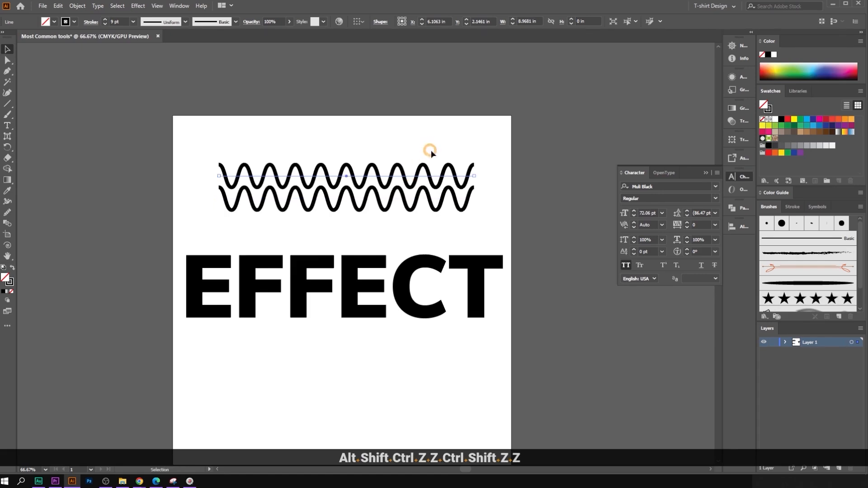
{"action": "key", "text": "Delete"}
{"action": "scroll", "coordinate": [362, 163], "scroll_direction": "down", "scroll_amount": 1}
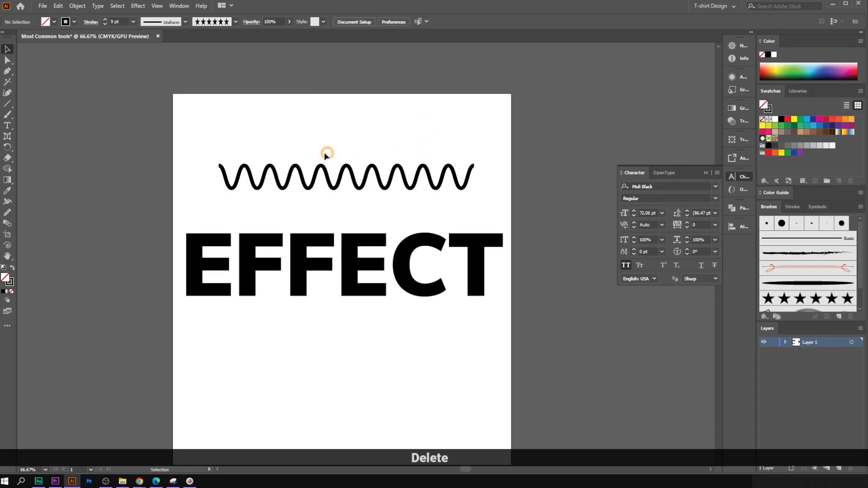
{"action": "left_click_drag", "start_coordinate": [240, 120], "coordinate": [497, 241]}
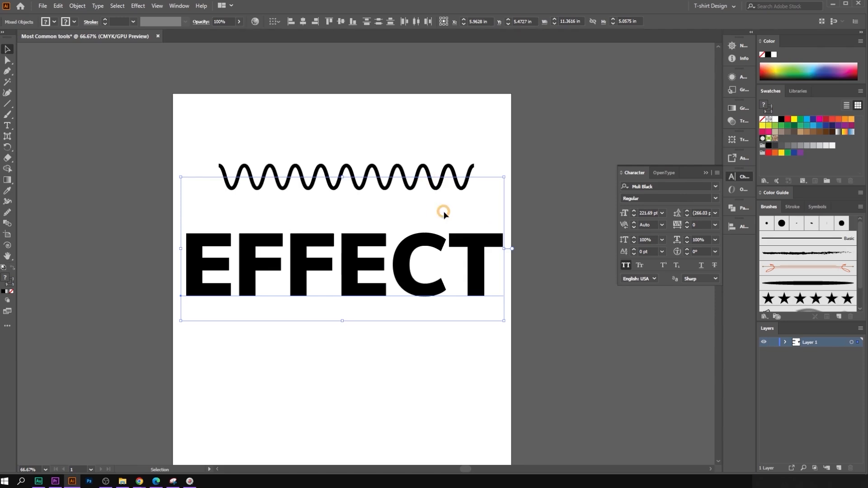
{"action": "left_click", "coordinate": [143, 7]}
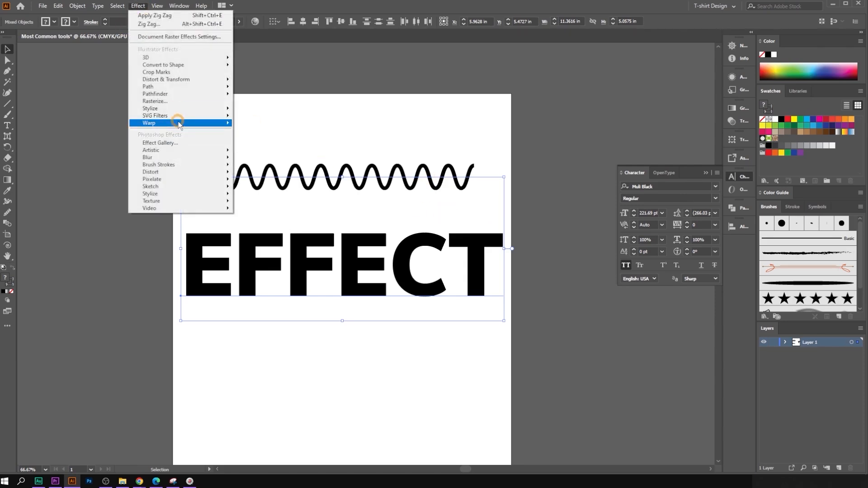
{"action": "mouse_move", "coordinate": [179, 124]}
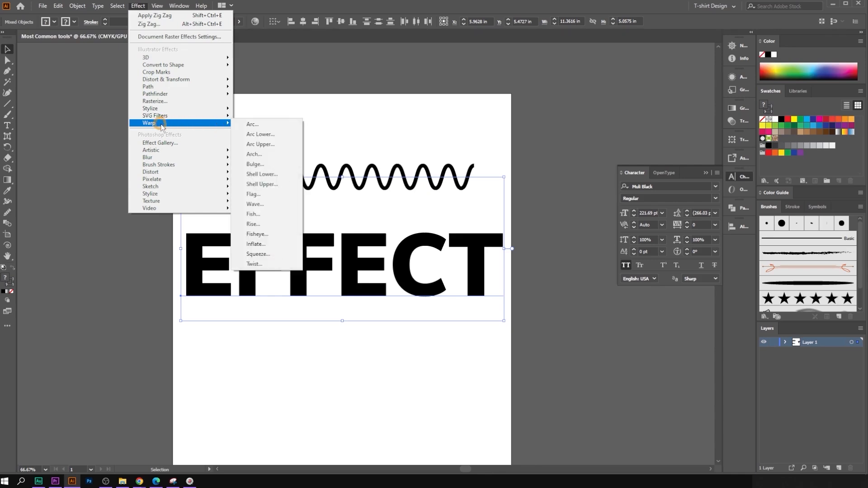
{"action": "left_click", "coordinate": [266, 128]}
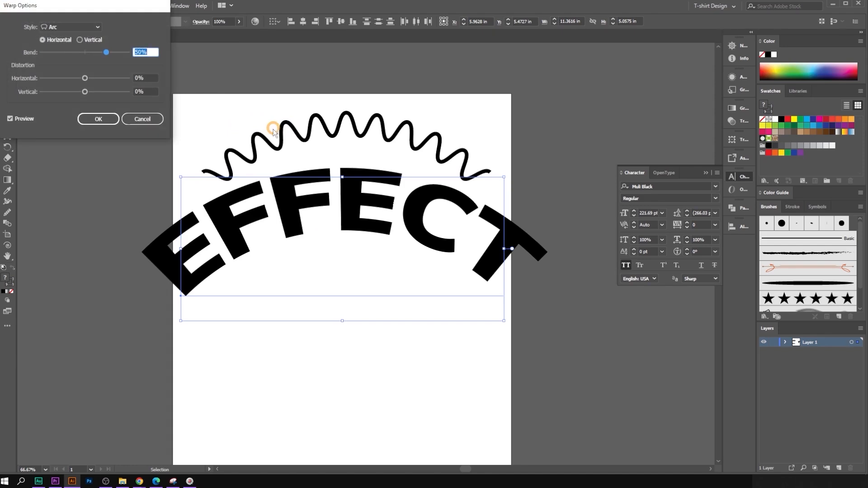
{"action": "left_click_drag", "start_coordinate": [103, 14], "coordinate": [111, 82]}
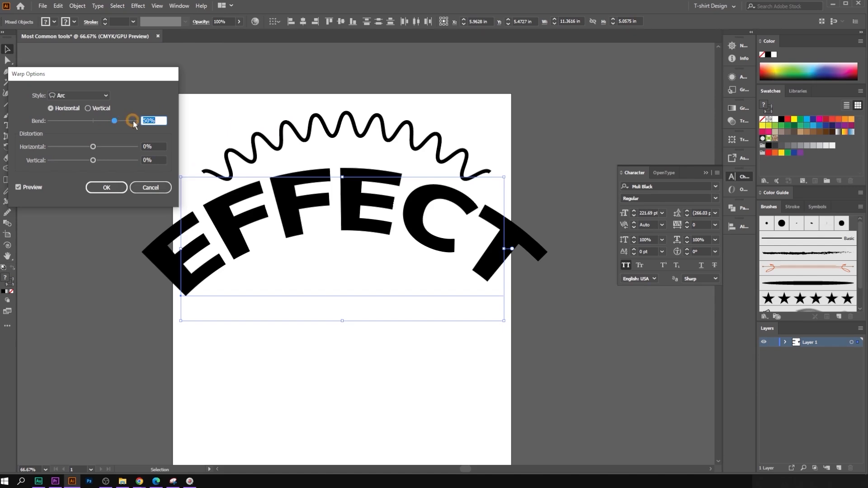
{"action": "left_click", "coordinate": [164, 189]}
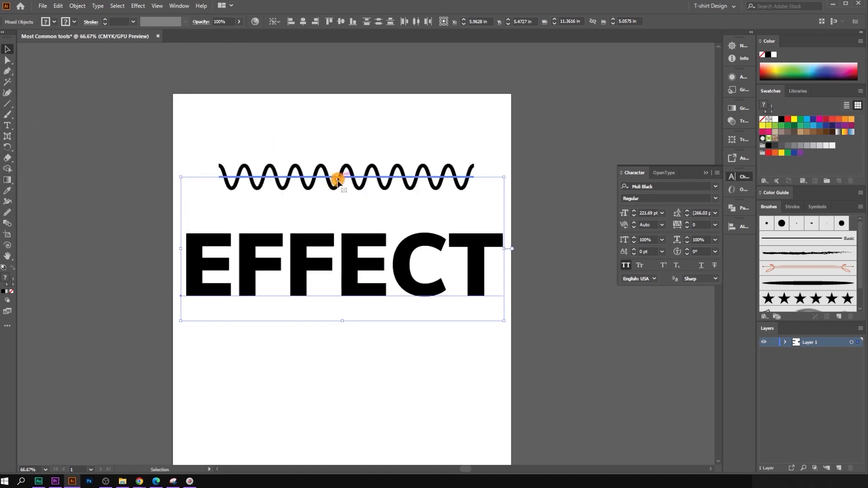
- Move the wavy line off the artboard to just above its upper edge
{"action": "left_click", "coordinate": [335, 174]}
{"action": "left_click_drag", "start_coordinate": [334, 174], "coordinate": [336, 68]}
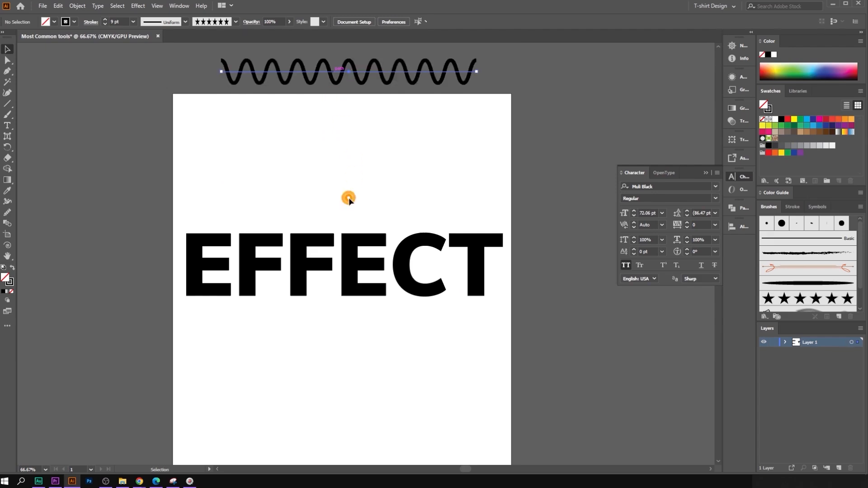
{"action": "scroll", "coordinate": [349, 200], "scroll_direction": "down", "scroll_amount": 1}
- Start an Arc warp on the EFFECT text and try the Arc Lower and Arc Upper styles
{"action": "left_click", "coordinate": [339, 284]}
{"action": "left_click", "coordinate": [138, 5]}
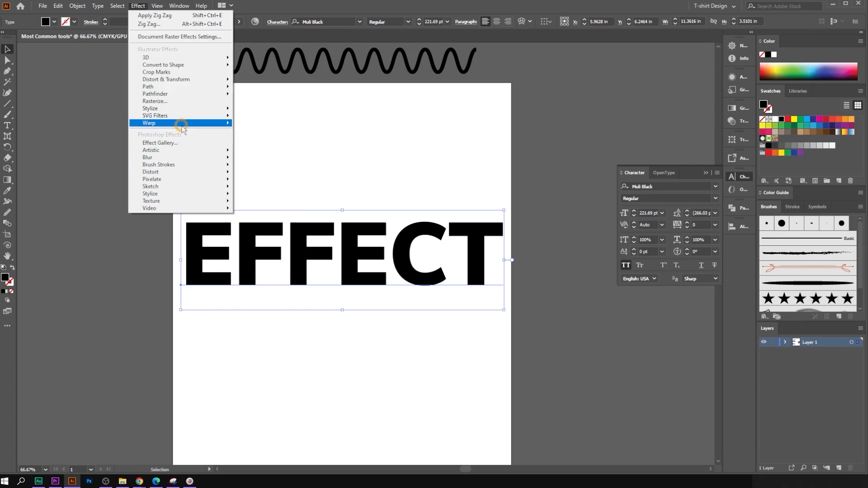
{"action": "mouse_move", "coordinate": [181, 123]}
{"action": "left_click", "coordinate": [271, 124]}
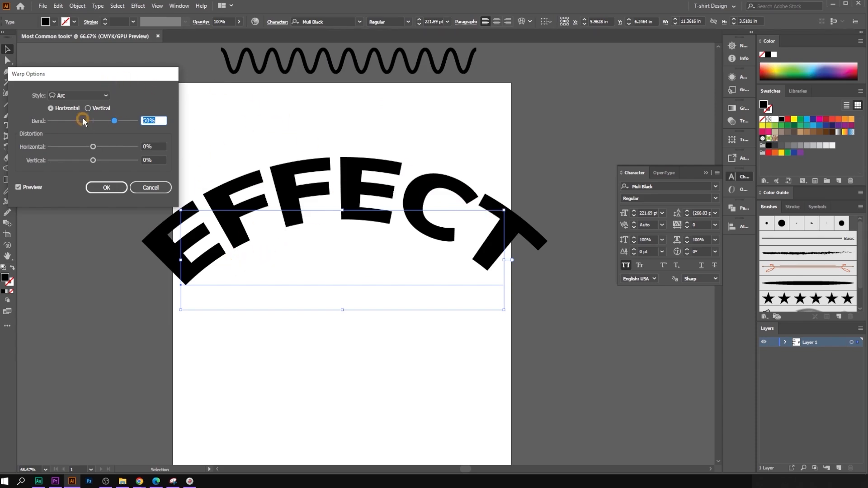
{"action": "left_click", "coordinate": [76, 95]}
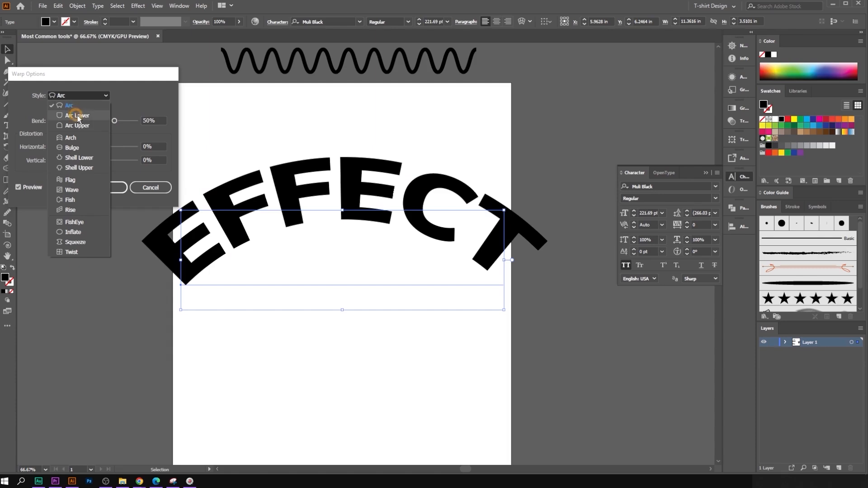
{"action": "left_click", "coordinate": [76, 115]}
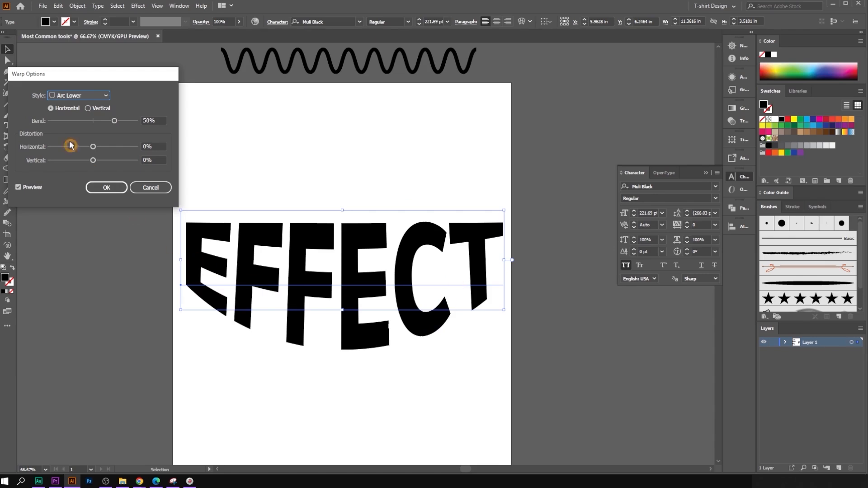
{"action": "left_click", "coordinate": [86, 96]}
{"action": "left_click", "coordinate": [82, 126]}
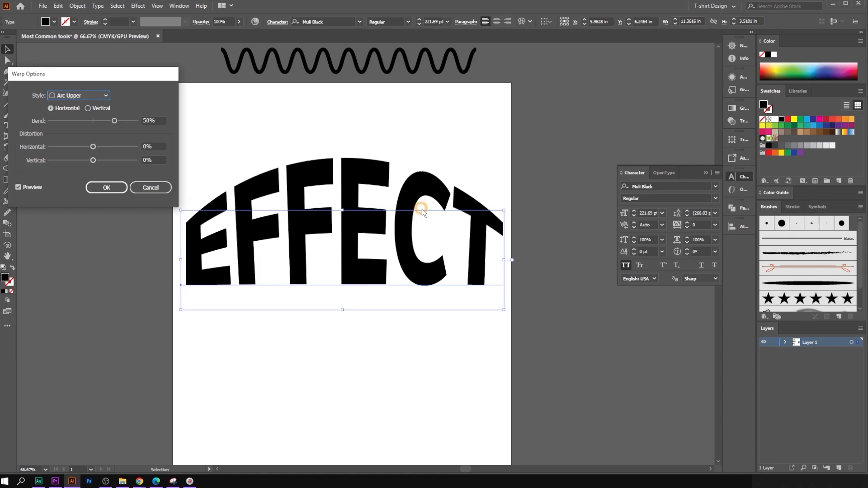
- Try the Flag and Wave warp styles on the EFFECT text, raising the Wave bend to 55%
{"action": "left_click", "coordinate": [74, 95]}
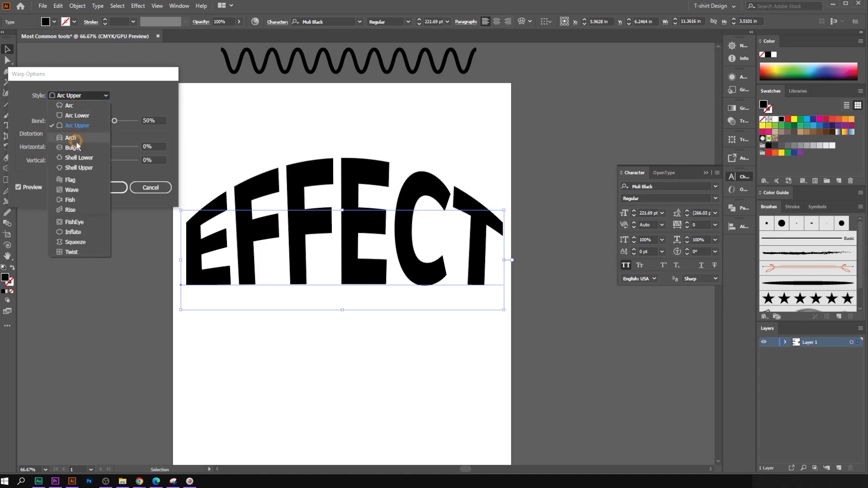
{"action": "left_click", "coordinate": [67, 181]}
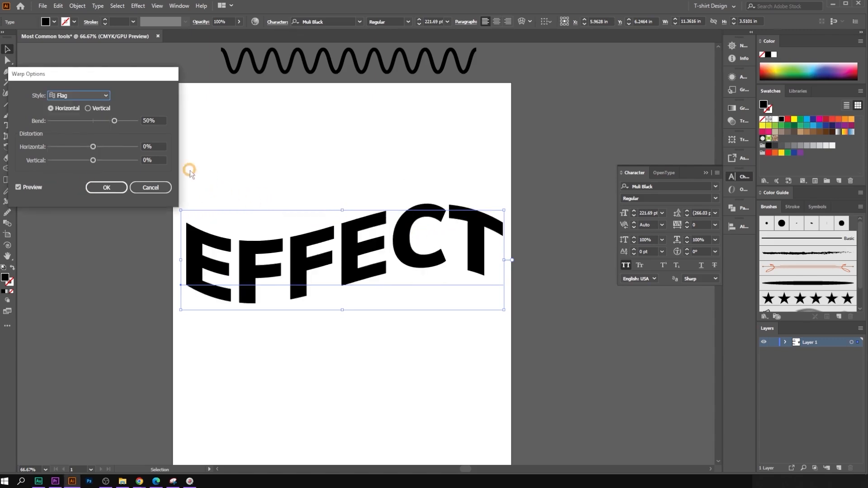
{"action": "left_click", "coordinate": [83, 96]}
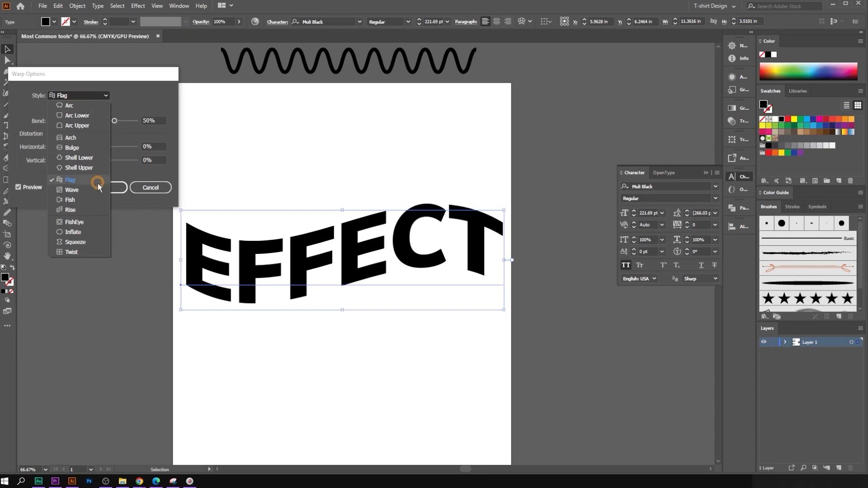
{"action": "left_click", "coordinate": [72, 191]}
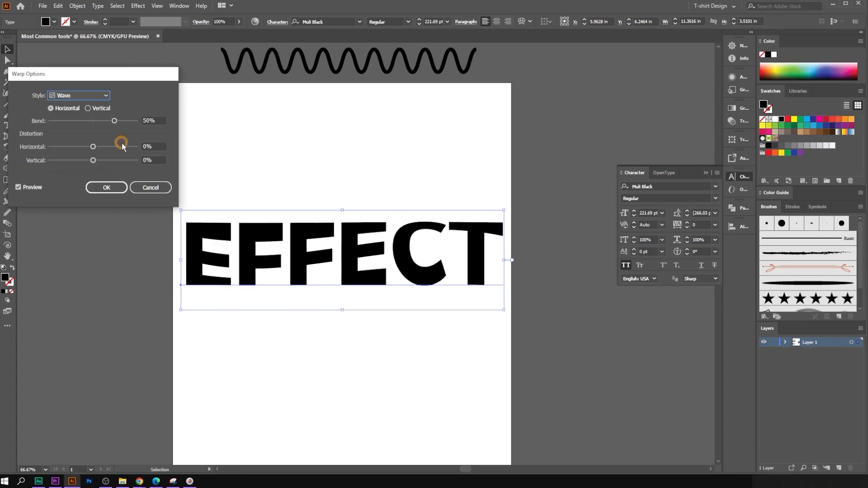
{"action": "left_click", "coordinate": [155, 121]}
{"action": "key", "text": "Up"}
{"action": "key", "text": "Up"}
{"action": "key", "text": "Up"}
{"action": "key", "text": "Up"}
{"action": "key", "text": "Up"}
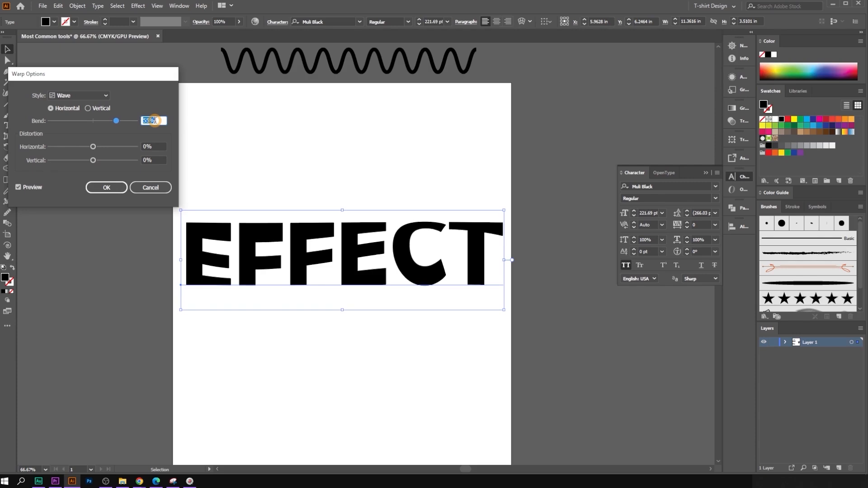
- Try the Shell Lower warp style on the EFFECT text and cancel the warp
{"action": "left_click", "coordinate": [74, 95]}
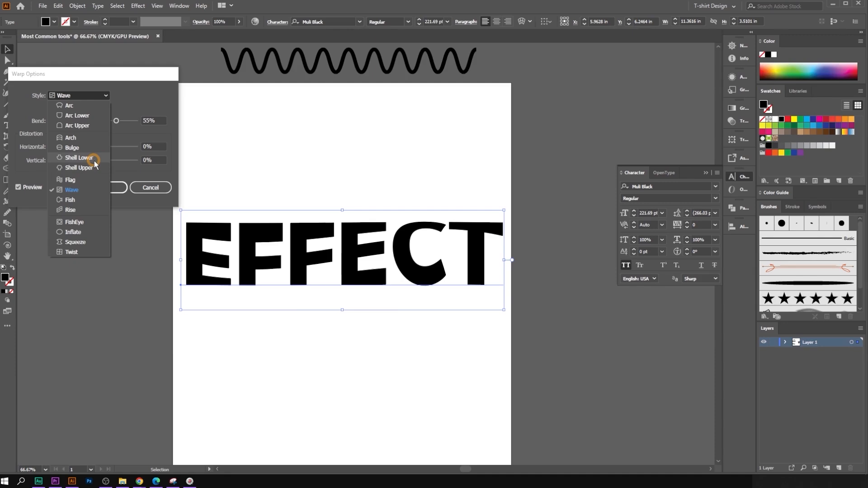
{"action": "left_click", "coordinate": [79, 158]}
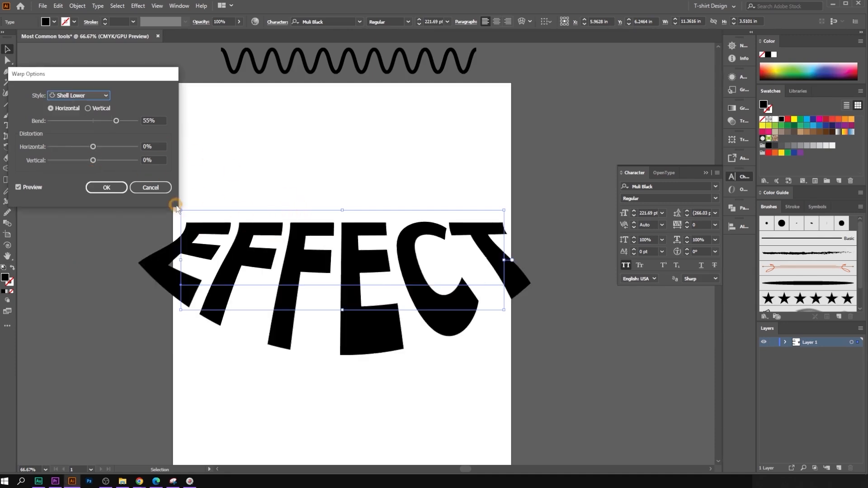
{"action": "left_click", "coordinate": [155, 188]}
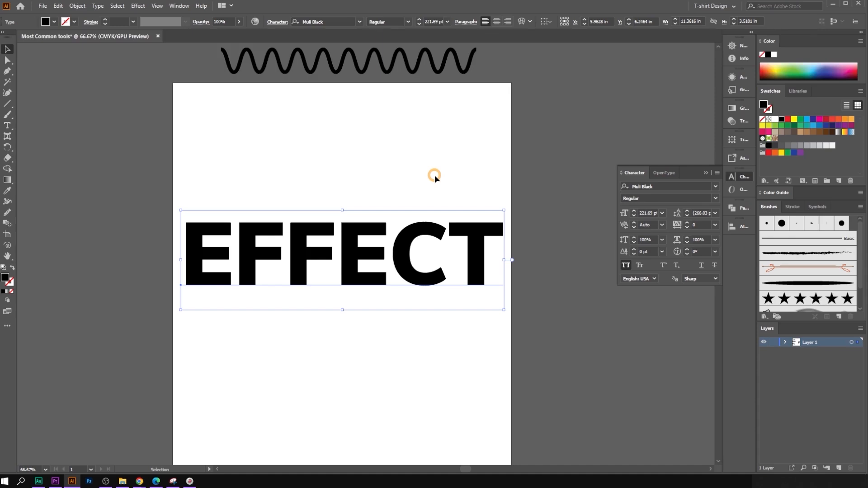
- Collapse the expanded Character panel to free up the canvas
{"action": "left_click", "coordinate": [705, 173]}
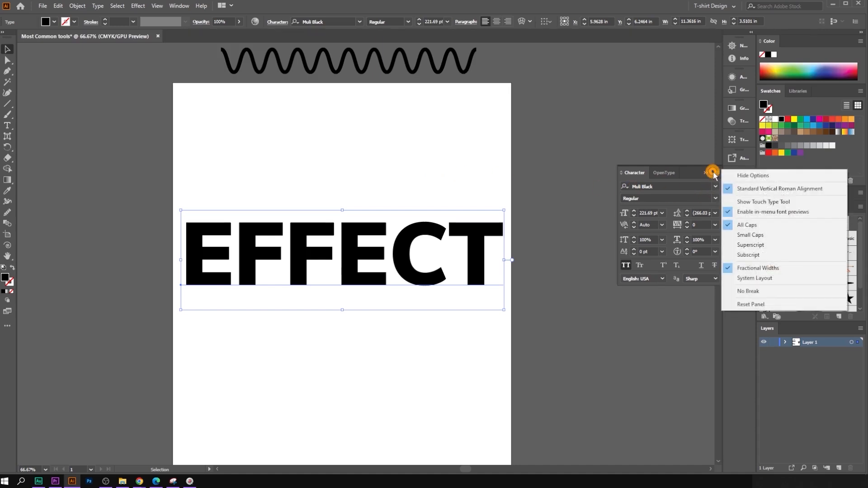
{"action": "left_click", "coordinate": [707, 173]}
{"action": "left_click", "coordinate": [823, 327]}
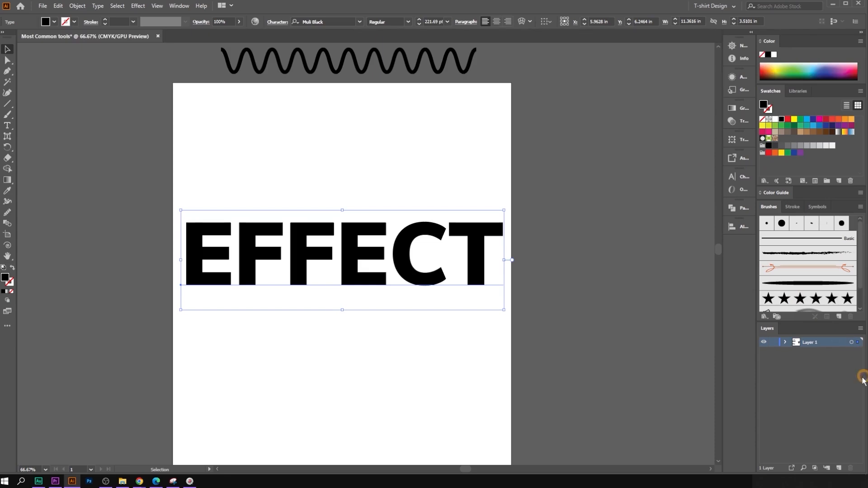
- Delete both sample texts and the wavy line from the document
{"action": "scroll", "coordinate": [393, 156], "scroll_direction": "down", "scroll_amount": 2}
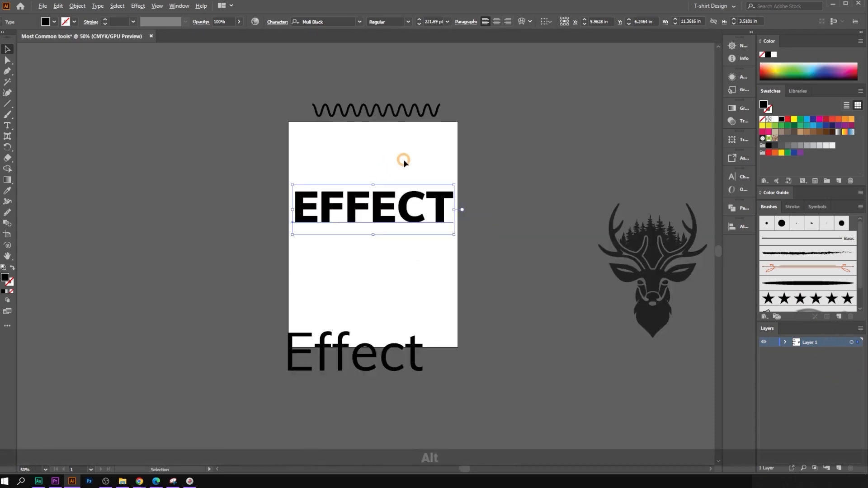
{"action": "left_click", "coordinate": [498, 171]}
{"action": "left_click_drag", "start_coordinate": [368, 310], "coordinate": [388, 334]}
{"action": "key", "text": "Delete"}
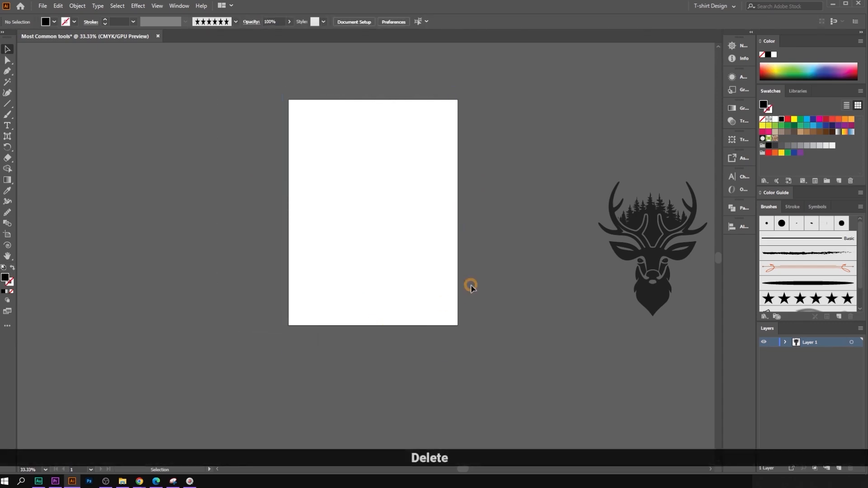
- Move the deer artwork to the artboard's centre, then delete it so the document is empty
{"action": "left_click_drag", "start_coordinate": [654, 256], "coordinate": [374, 211]}
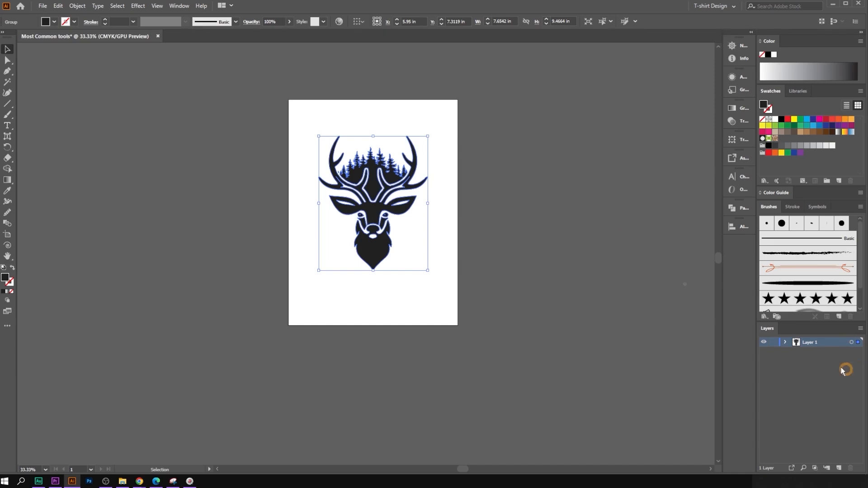
{"action": "key", "text": "Delete"}
{"action": "key", "text": "ctrl+a"}
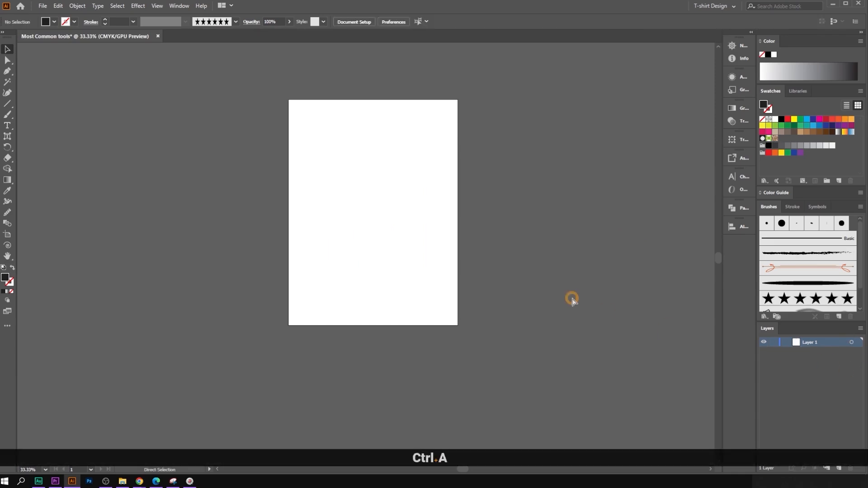
{"action": "key", "text": "Delete"}
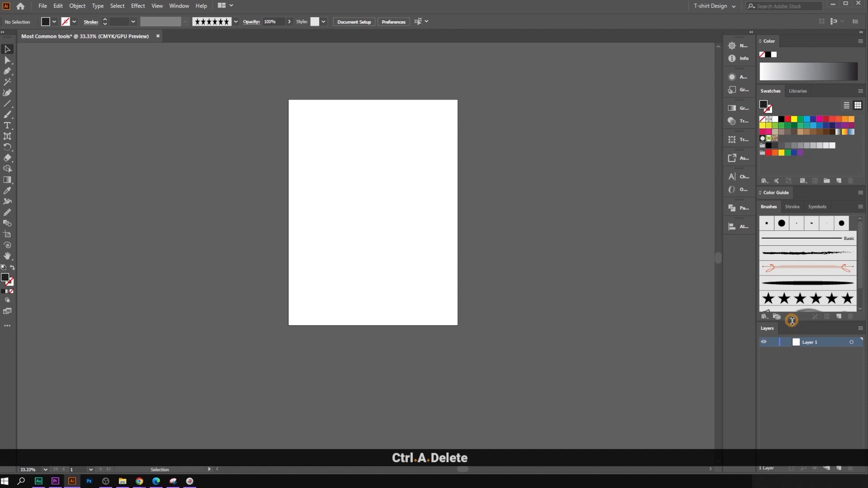
- Enlarge the Layers panel in height and width
{"action": "left_click_drag", "start_coordinate": [790, 322], "coordinate": [769, 225]}
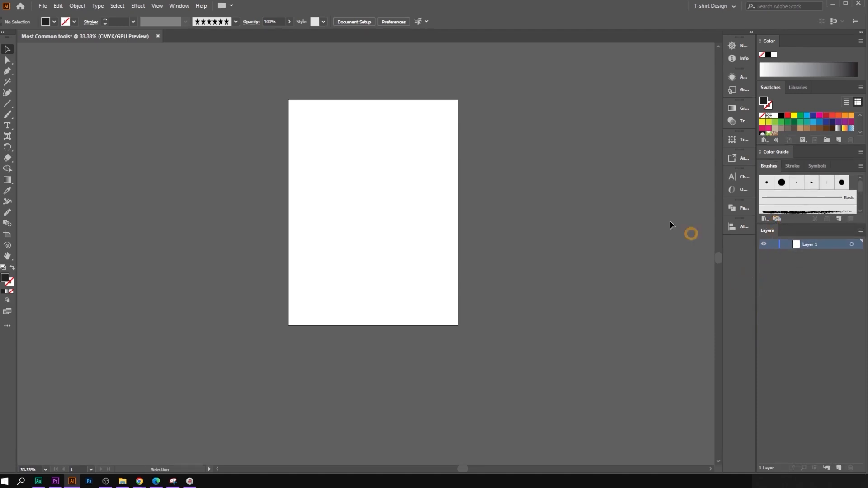
{"action": "left_click", "coordinate": [179, 5]}
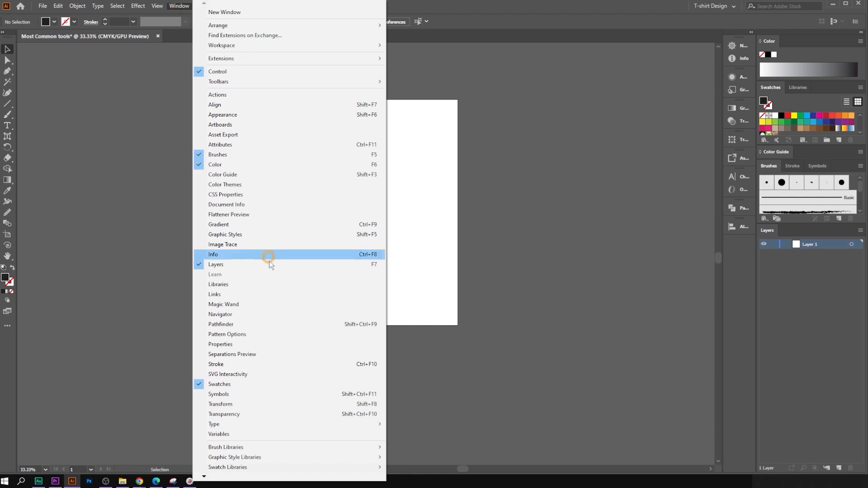
{"action": "left_click", "coordinate": [797, 255]}
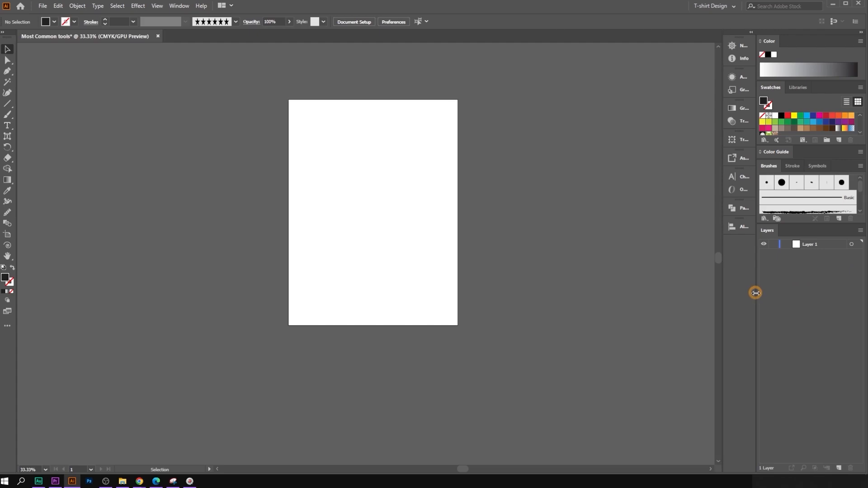
{"action": "left_click_drag", "start_coordinate": [756, 293], "coordinate": [654, 292]}
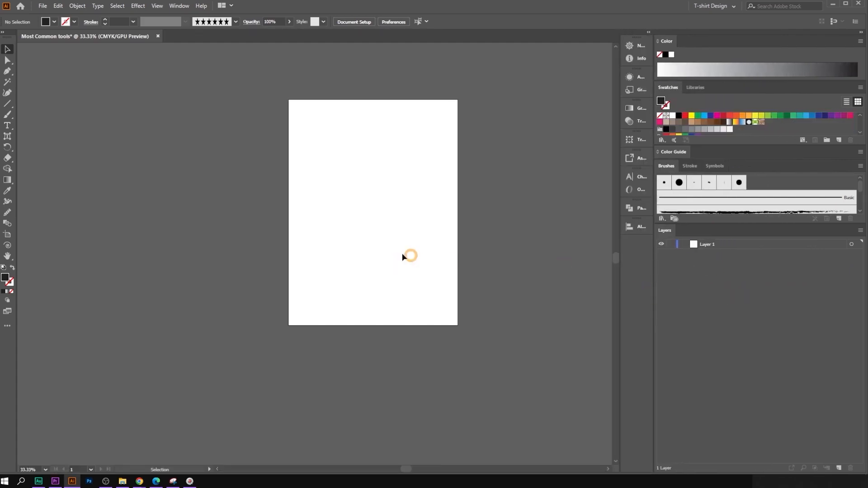
- Draw a dark filled rectangle about 3.85 by 2.97 in on the upper part of the artboard
{"action": "left_click", "coordinate": [10, 107]}
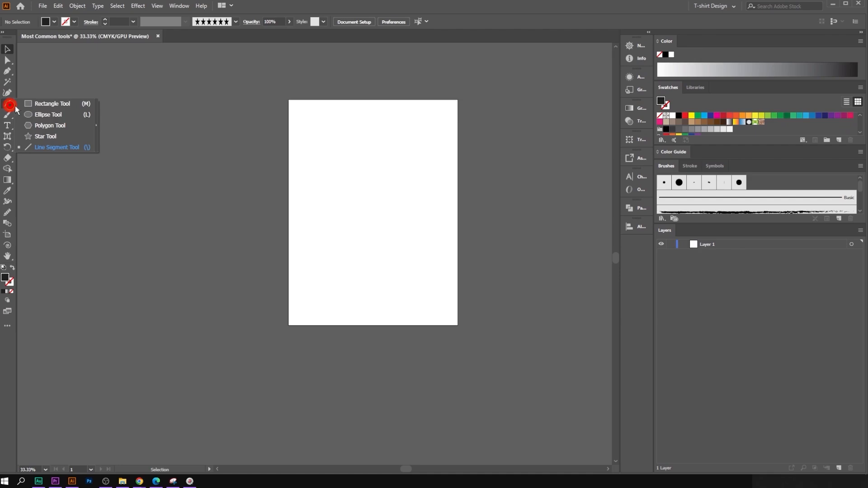
{"action": "left_click", "coordinate": [54, 105]}
{"action": "scroll", "coordinate": [403, 168], "scroll_direction": "up", "scroll_amount": 2}
{"action": "left_click_drag", "start_coordinate": [395, 176], "coordinate": [312, 171]}
{"action": "left_click_drag", "start_coordinate": [183, 128], "coordinate": [293, 211]}
{"action": "left_click", "coordinate": [7, 49]}
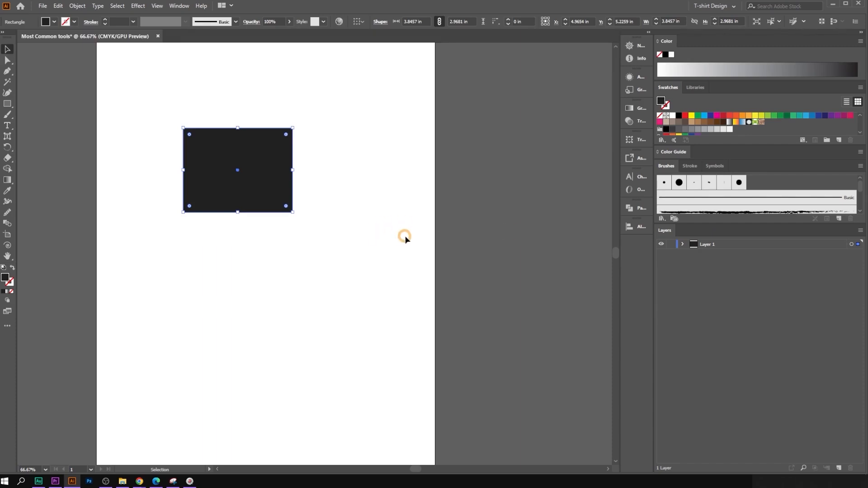
- Draw a second rectangle about 3.85 by 2.92 in, below and slightly right of the first
{"action": "left_click", "coordinate": [405, 239]}
{"action": "left_click", "coordinate": [8, 104]}
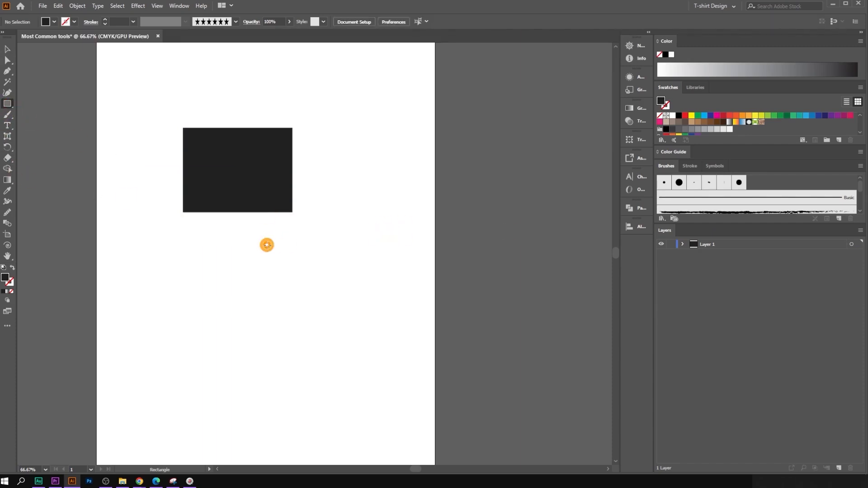
{"action": "left_click_drag", "start_coordinate": [237, 231], "coordinate": [347, 314]}
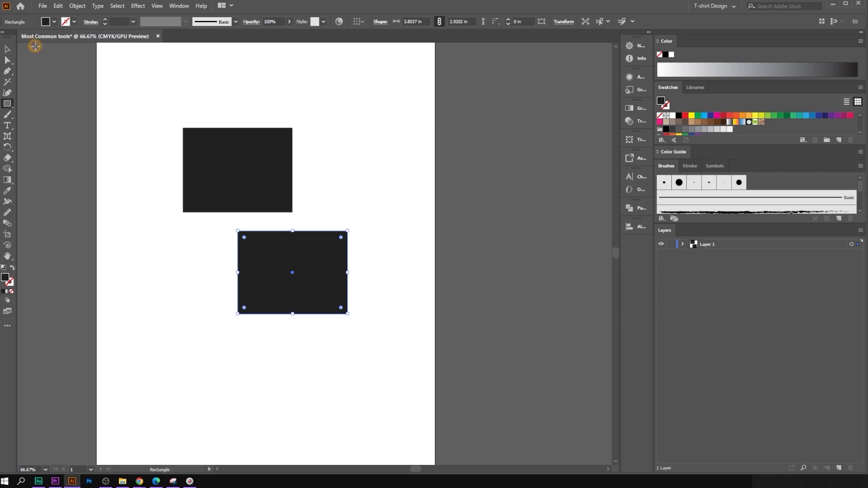
{"action": "left_click", "coordinate": [8, 48]}
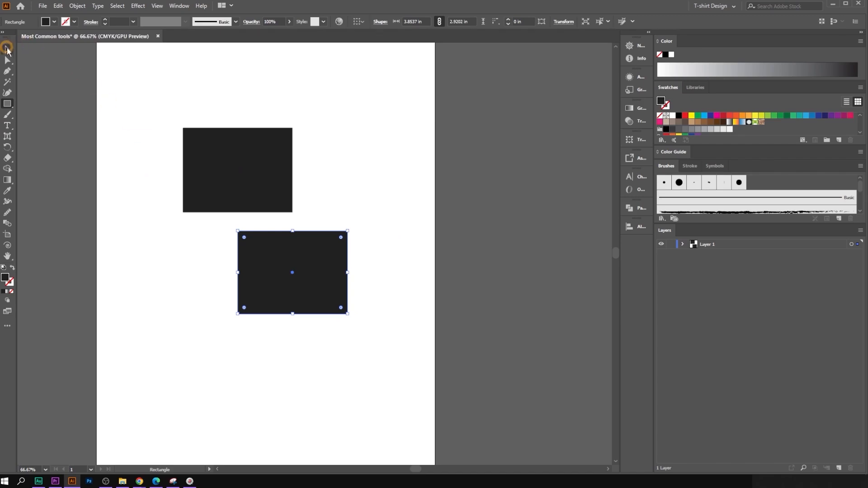
- Expand Layer 1's contents and duplicate the second rectangle twice, once below it and once across the artboard's left edge
{"action": "left_click", "coordinate": [681, 244]}
{"action": "scroll", "coordinate": [395, 294], "scroll_direction": "down", "scroll_amount": 1}
{"action": "left_click", "coordinate": [364, 279]}
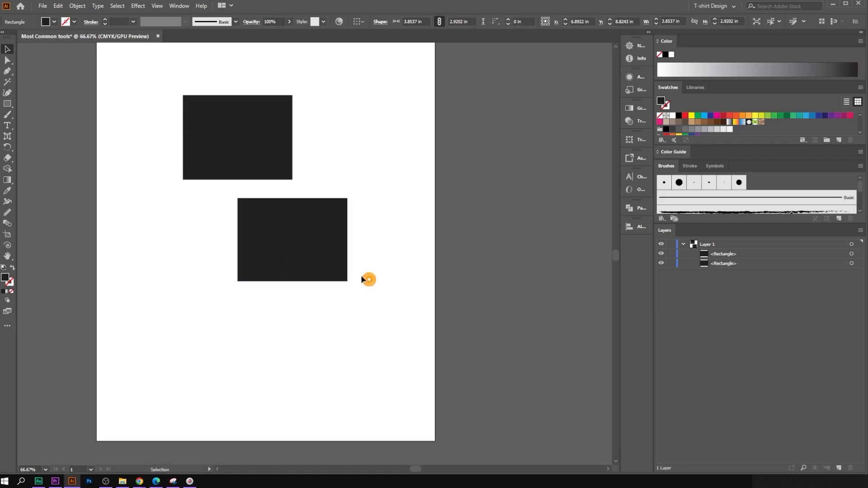
{"action": "left_click_drag", "start_coordinate": [322, 253], "coordinate": [365, 345]}
{"action": "scroll", "coordinate": [539, 296], "scroll_direction": "down", "scroll_amount": 2}
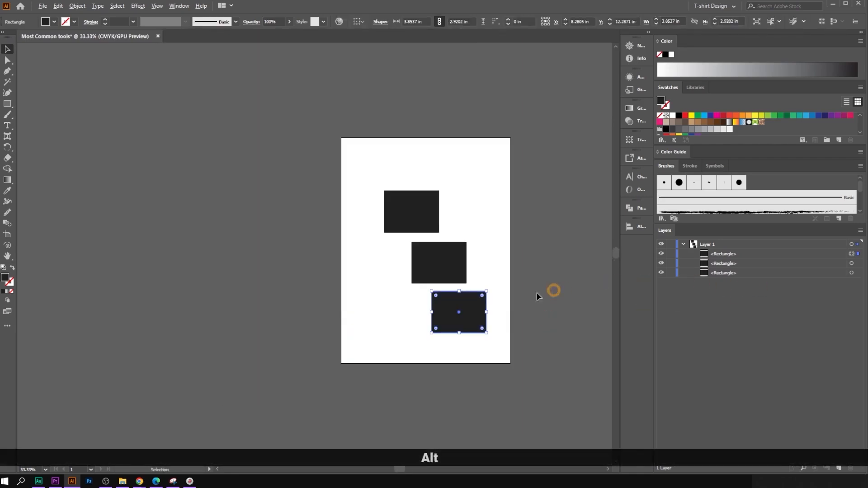
{"action": "left_click_drag", "start_coordinate": [475, 314], "coordinate": [341, 277]}
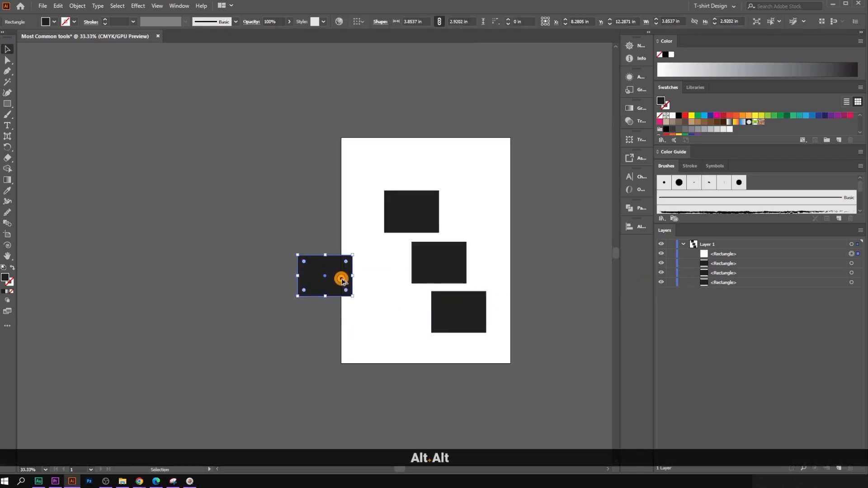
- Draw a circle about 5.44 in across just outside the artboard's left edge, above the overlapping rectangle
{"action": "left_click", "coordinate": [267, 181]}
{"action": "left_click_drag", "start_coordinate": [4, 105], "coordinate": [31, 118]}
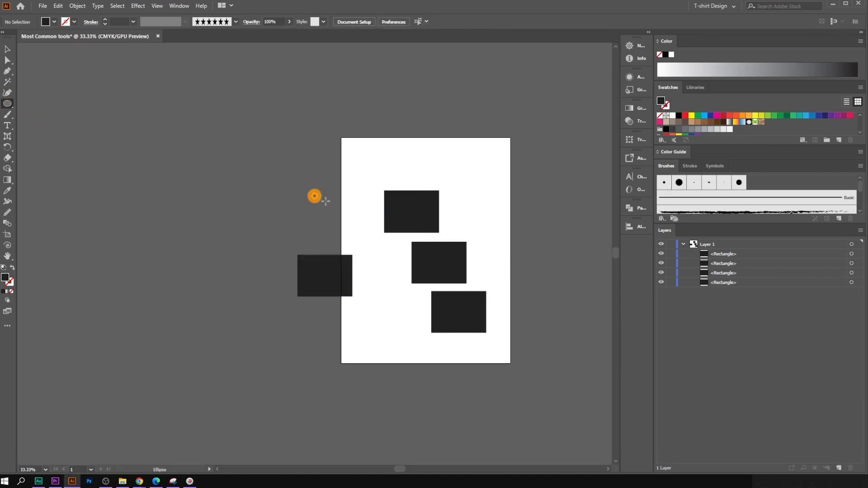
{"action": "mouse_move", "coordinate": [303, 203]}
{"action": "left_mouse_down"}
{"action": "mouse_move", "coordinate": [338, 223]}
{"action": "mouse_move", "coordinate": [341, 241]}
{"action": "left_mouse_up"}
{"action": "left_click", "coordinate": [7, 49]}
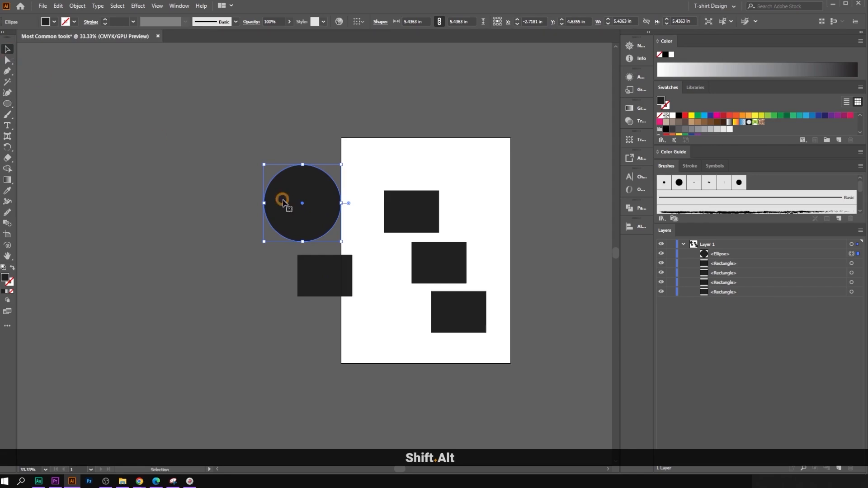
- Make three copies of the circle, overlapping one another left of the original
{"action": "left_click_drag", "start_coordinate": [281, 200], "coordinate": [190, 229]}
{"action": "left_click_drag", "start_coordinate": [212, 200], "coordinate": [229, 129]}
{"action": "left_click_drag", "start_coordinate": [208, 174], "coordinate": [149, 213]}
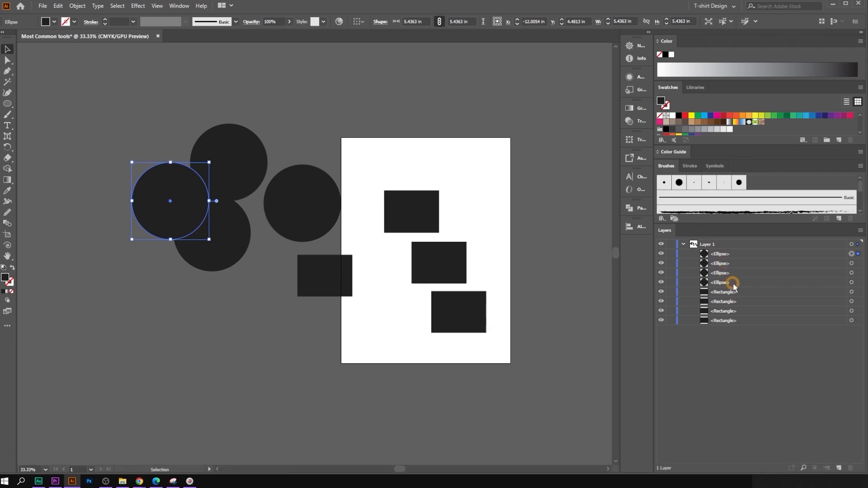
- Move the leftmost circle slightly up and outward from the other circles and deselect it
{"action": "left_click_drag", "start_coordinate": [191, 204], "coordinate": [180, 188]}
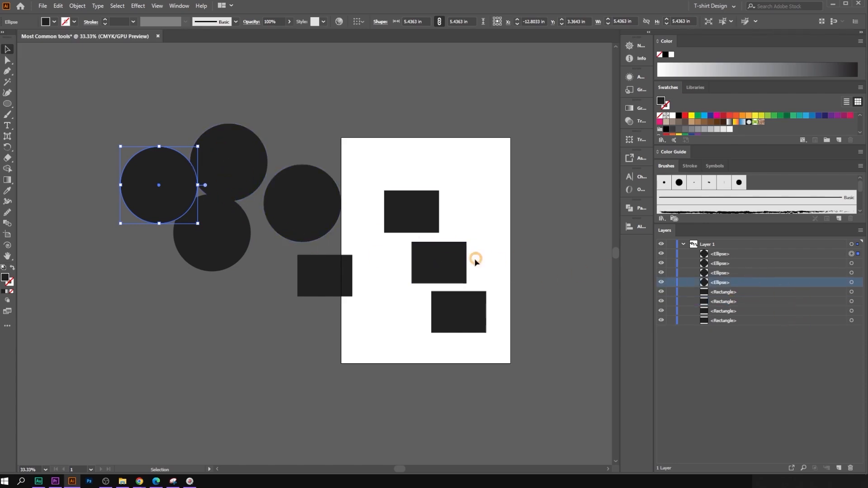
{"action": "left_click", "coordinate": [446, 254]}
{"action": "left_click", "coordinate": [774, 294]}
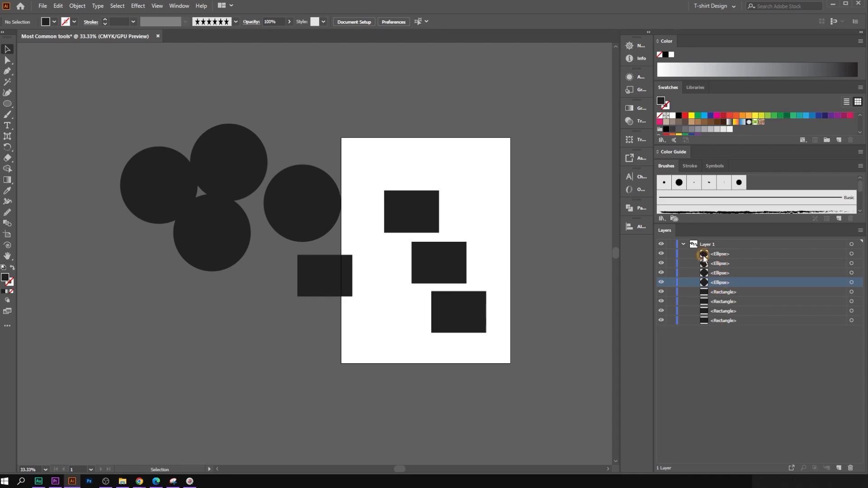
- Rename Layer 1 as Sahpes, and expand and collapse it to review the shapes it contains
{"action": "left_click", "coordinate": [683, 244]}
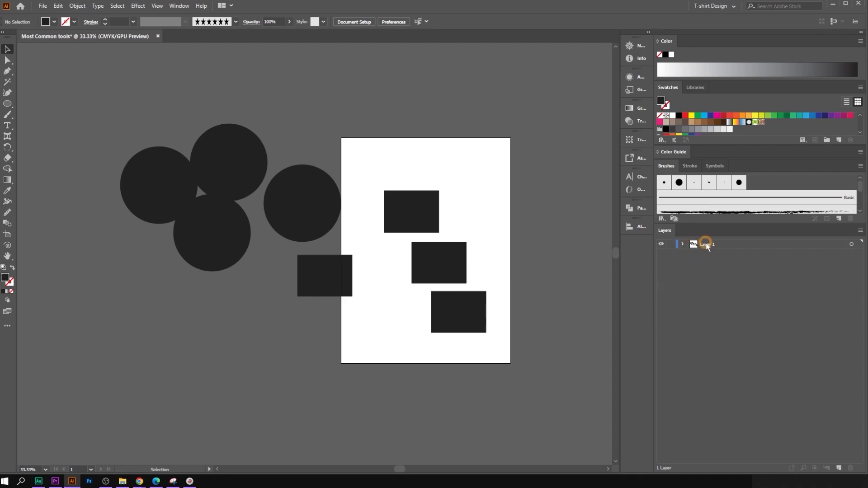
{"action": "left_click", "coordinate": [707, 246]}
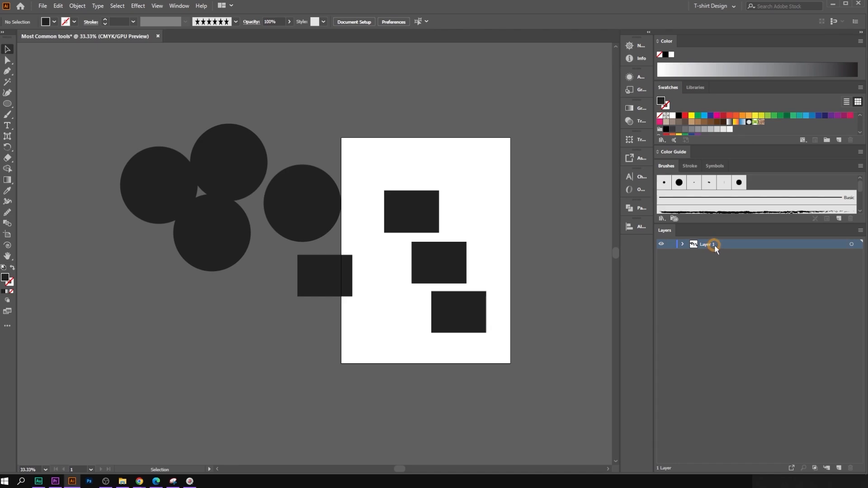
{"action": "double_click", "coordinate": [714, 245]}
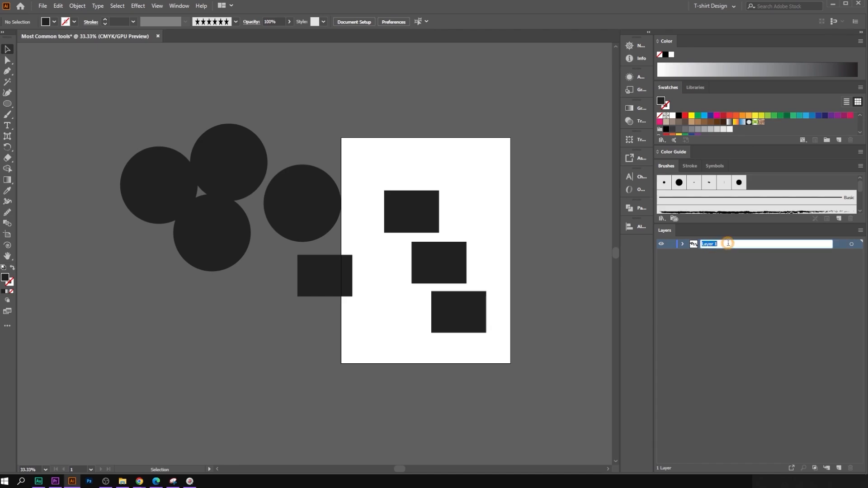
{"action": "type", "text": "Sahpes"}
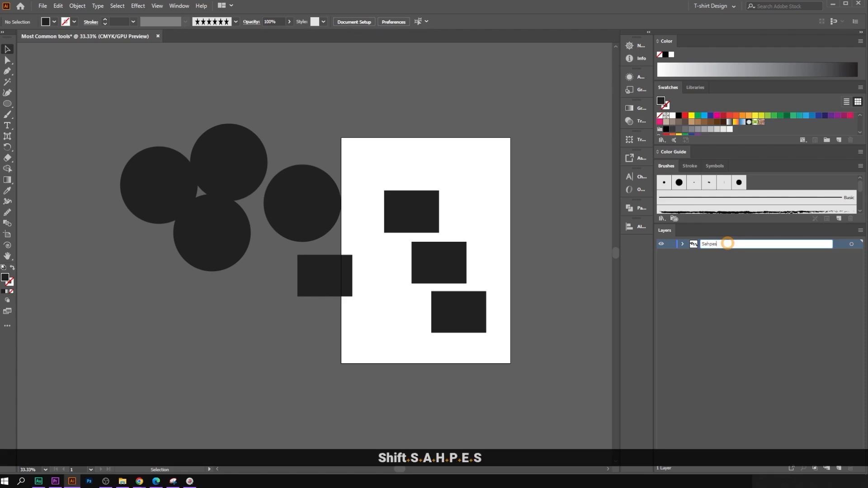
{"action": "left_click", "coordinate": [727, 257]}
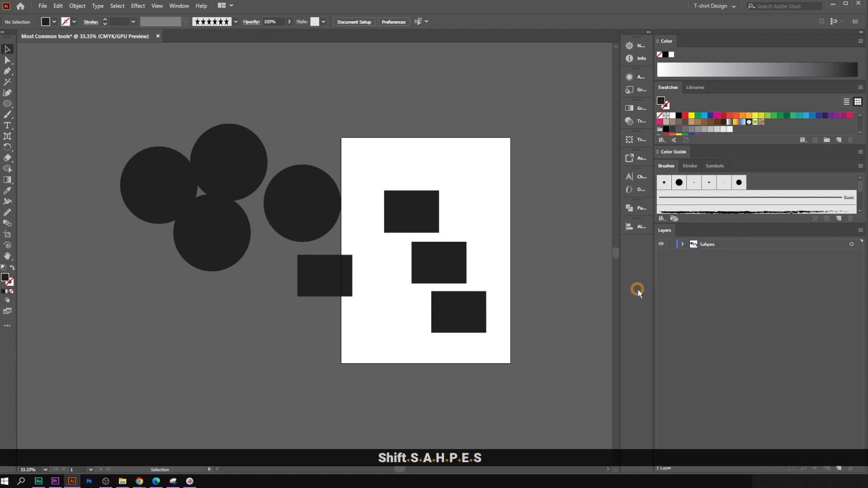
{"action": "left_click", "coordinate": [683, 244]}
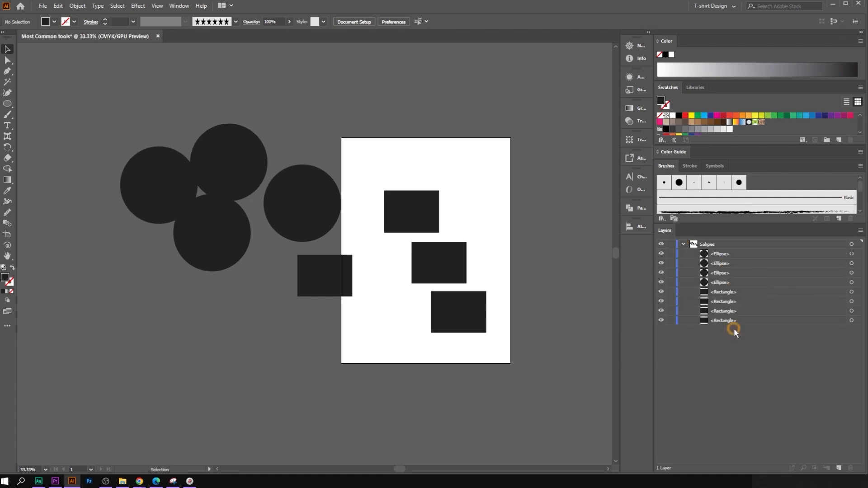
{"action": "left_click", "coordinate": [684, 244]}
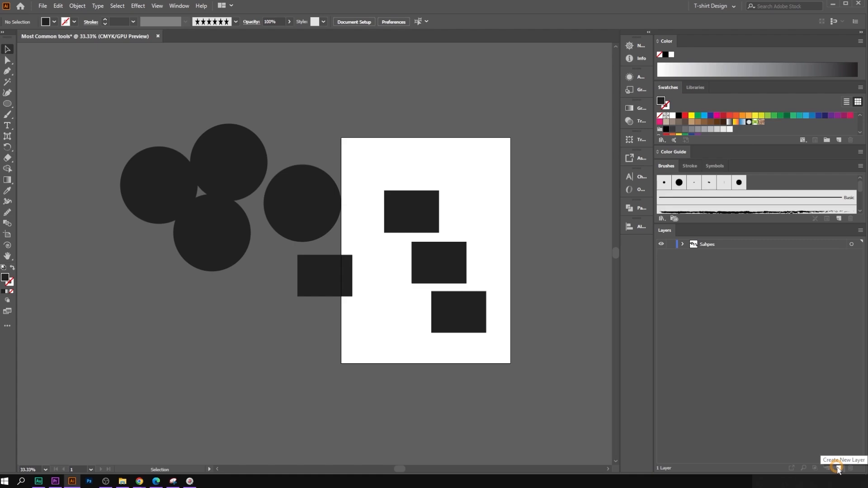
- Create a new layer above Sahpes and name it Text
{"action": "left_click", "coordinate": [839, 469]}
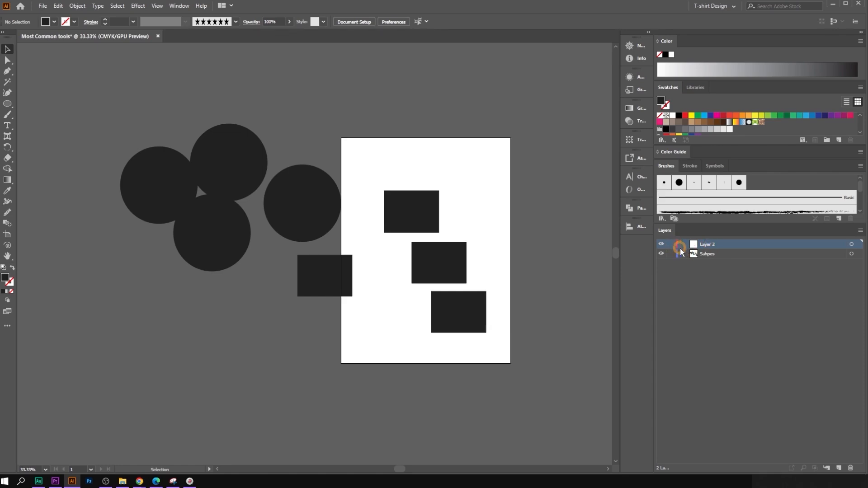
{"action": "double_click", "coordinate": [718, 247]}
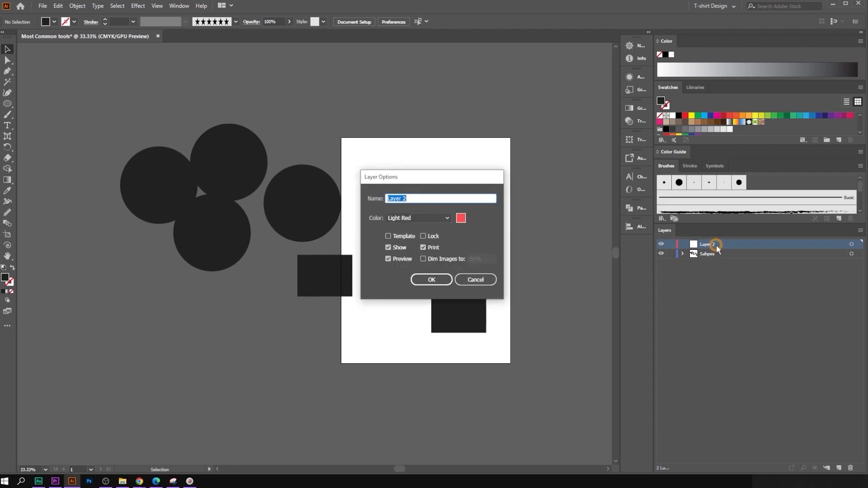
{"action": "type", "text": "Tex"}
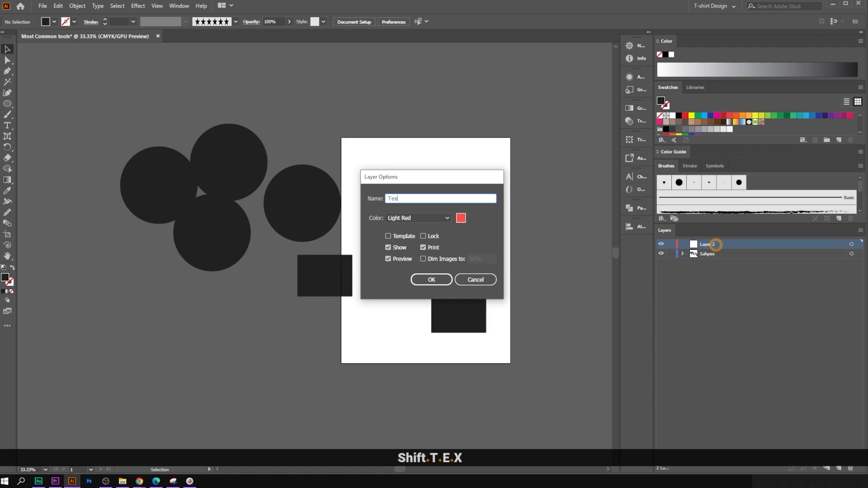
{"action": "type", "text": "t"}
{"action": "left_click", "coordinate": [436, 279]}
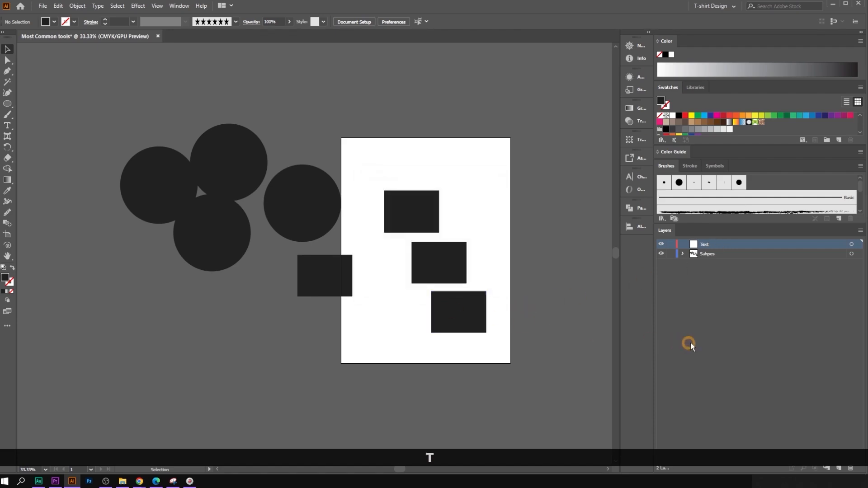
- Add the text TEST just above the artboard's upper-left corner on the Text layer
{"action": "scroll", "coordinate": [415, 227], "scroll_direction": "up", "scroll_amount": 1}
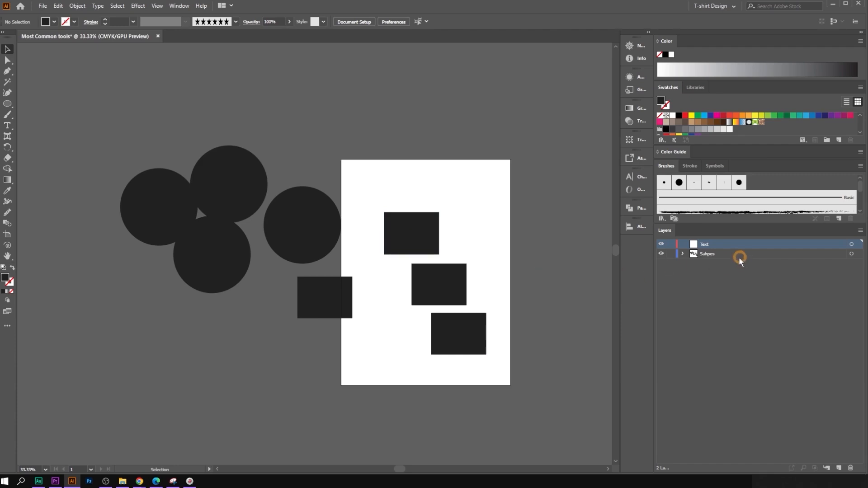
{"action": "left_click", "coordinate": [7, 125]}
{"action": "left_click", "coordinate": [340, 144]}
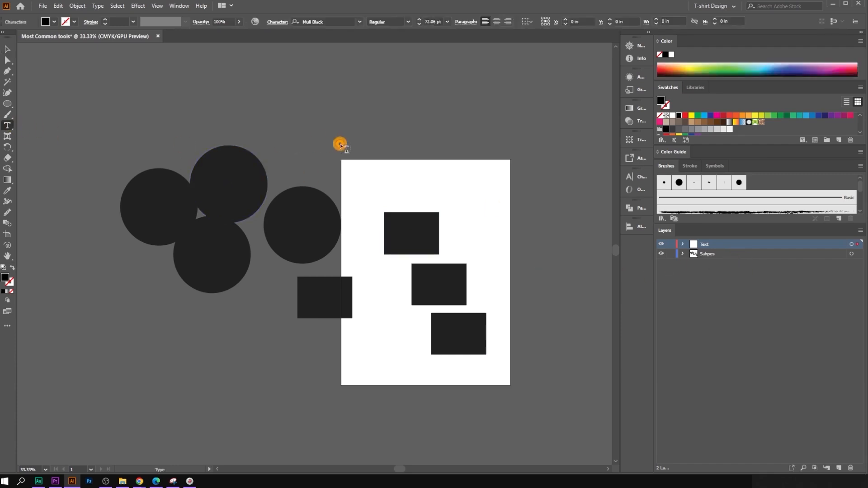
{"action": "type", "text": "TES"}
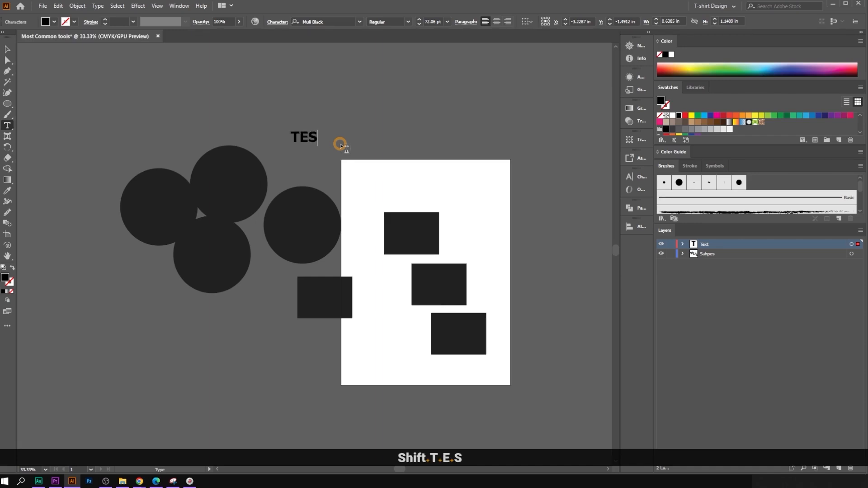
{"action": "type", "text": "T"}
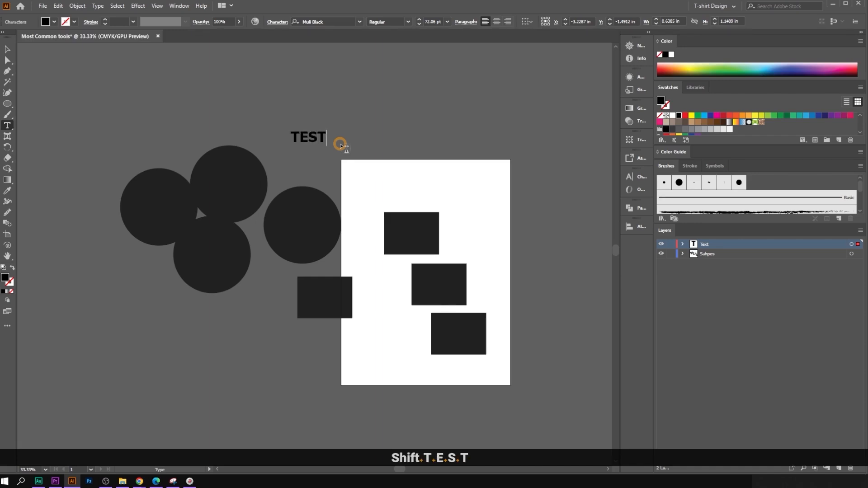
- Duplicate the TEST text four times, three in a row above it and one at the artboard's upper edge, with the Text layer expanded
{"action": "left_click", "coordinate": [15, 54]}
{"action": "left_click_drag", "start_coordinate": [311, 141], "coordinate": [329, 98]}
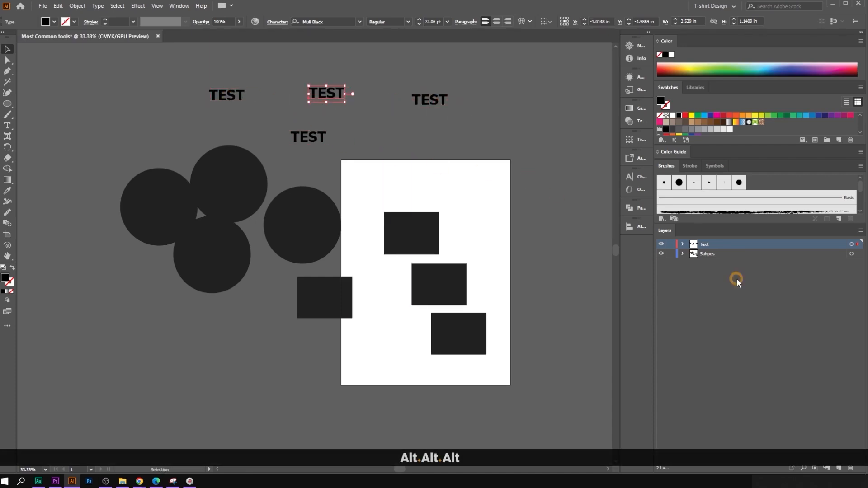
{"action": "left_click", "coordinate": [682, 244]}
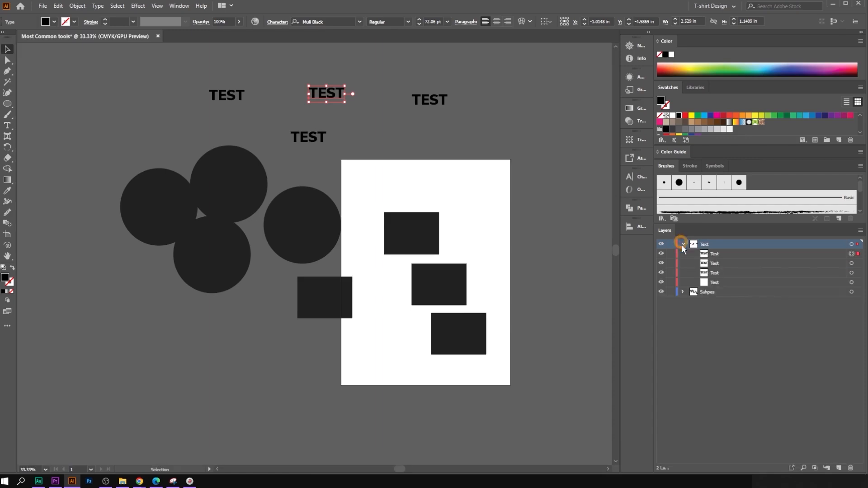
{"action": "left_click_drag", "start_coordinate": [339, 98], "coordinate": [456, 160]}
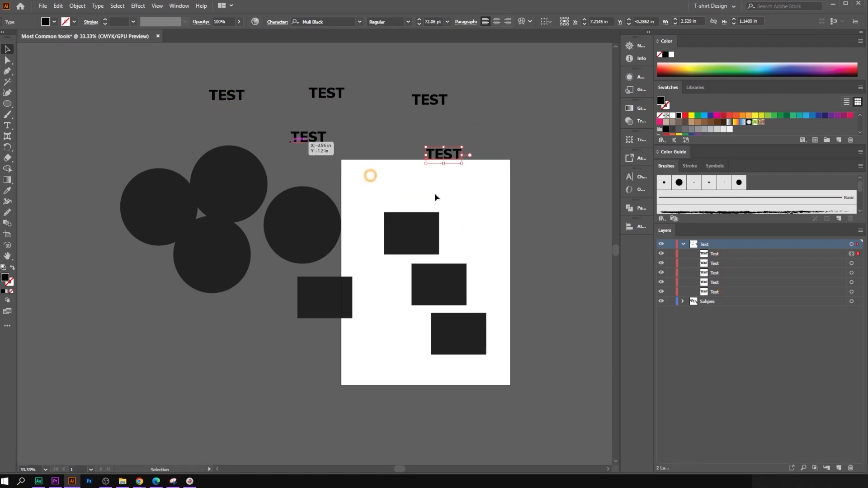
- Collapse and reopen the Text layer's contents to compare its grouping with the Sahpes layer
{"action": "left_click", "coordinate": [683, 245]}
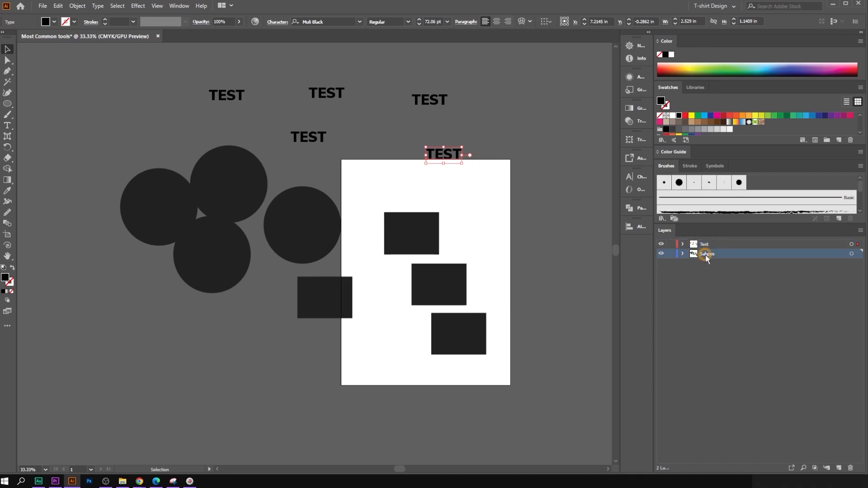
{"action": "left_click", "coordinate": [701, 254]}
{"action": "left_click", "coordinate": [687, 253]}
{"action": "left_click", "coordinate": [683, 244]}
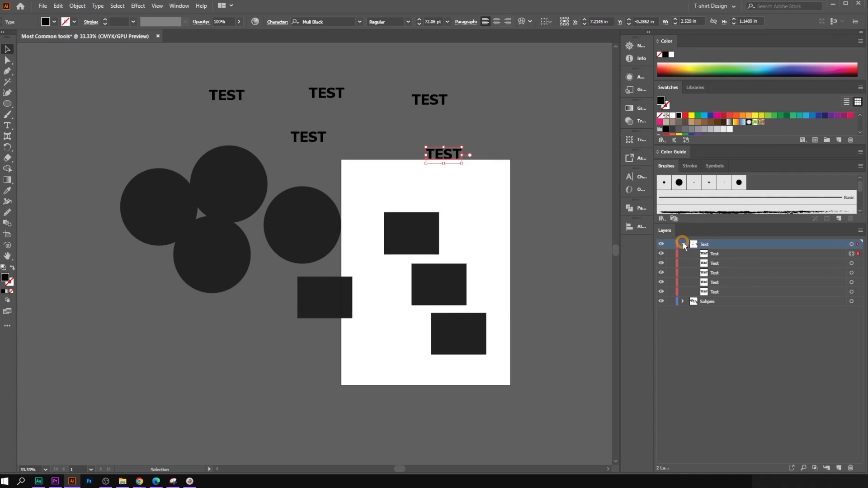
{"action": "left_click", "coordinate": [683, 244]}
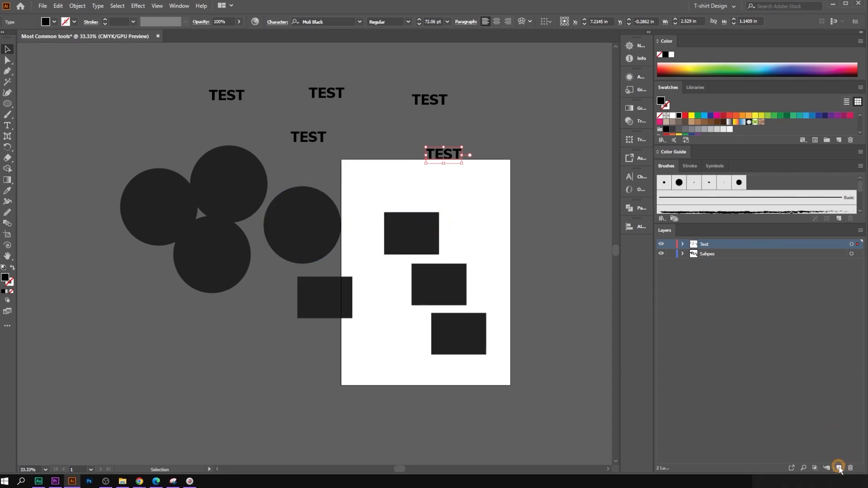
- Create a new layer above Text, name it Image, and deselect the artwork
{"action": "left_click", "coordinate": [839, 468]}
{"action": "double_click", "coordinate": [720, 243]}
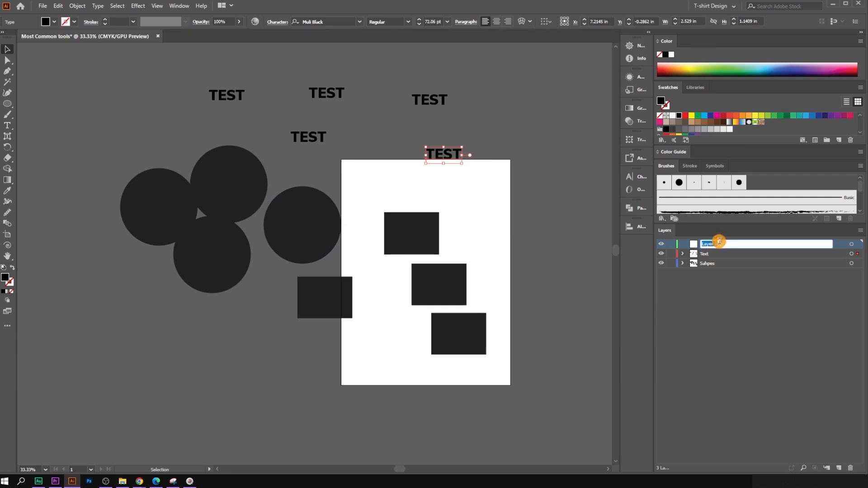
{"action": "type", "text": "Image"}
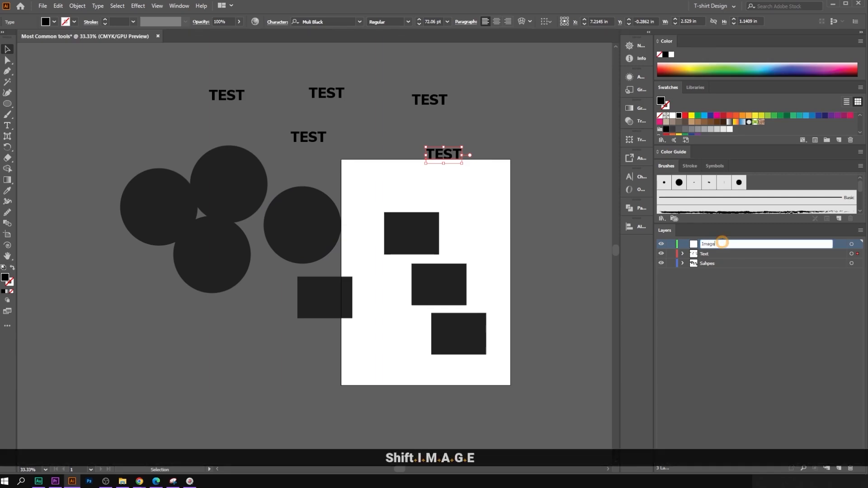
{"action": "left_click", "coordinate": [528, 271]}
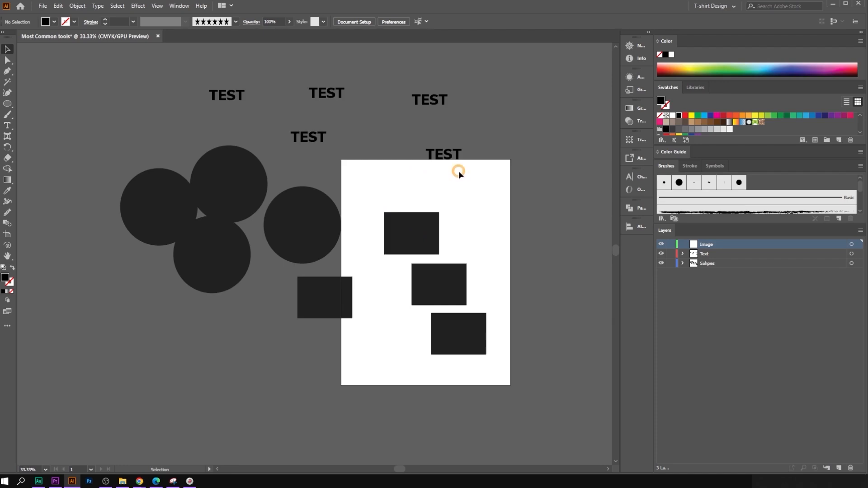
- Create another layer above Image and name it Vector
{"action": "left_click", "coordinate": [838, 468]}
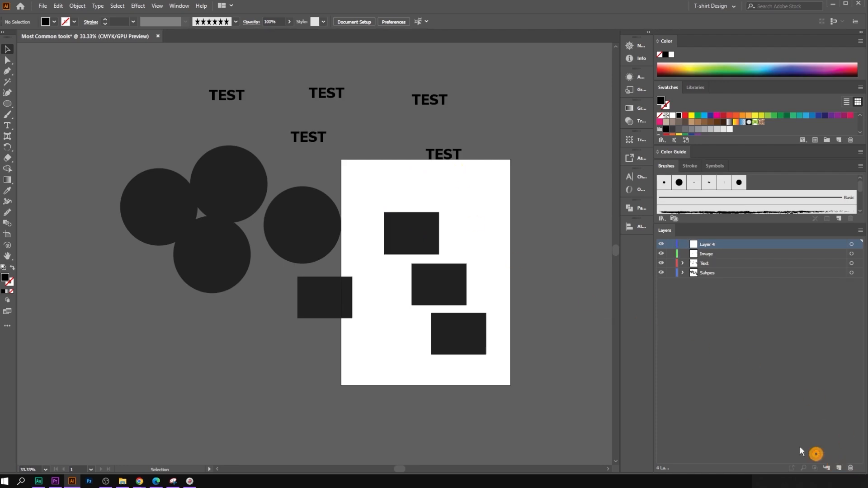
{"action": "left_click", "coordinate": [731, 247]}
{"action": "double_click", "coordinate": [726, 248]}
{"action": "type", "text": "V"}
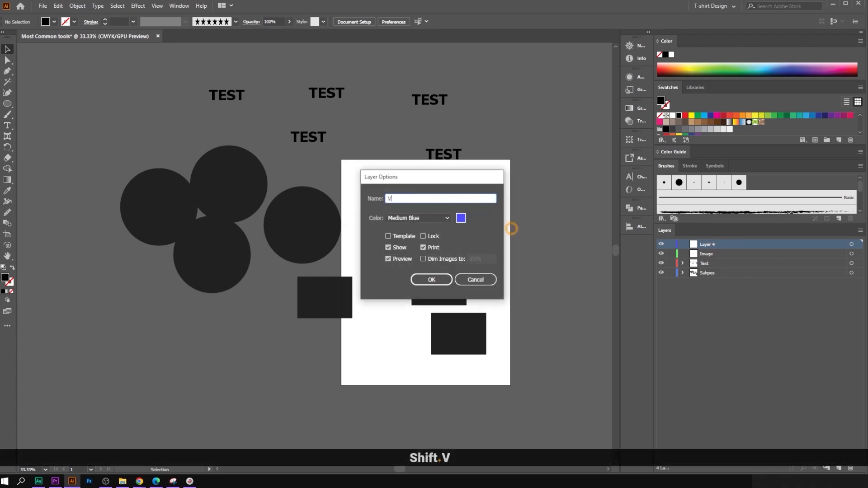
{"action": "type", "text": "ectr"}
{"action": "key", "text": "BackSpace"}
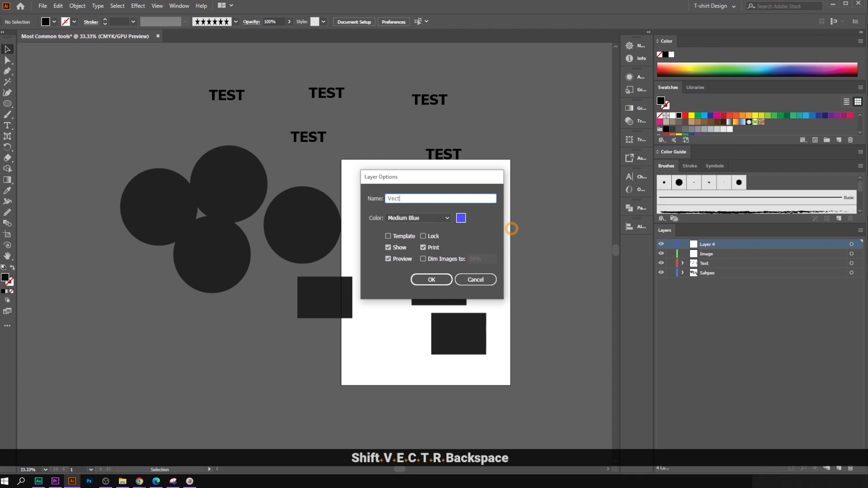
{"action": "type", "text": "or"}
{"action": "left_click", "coordinate": [431, 282]}
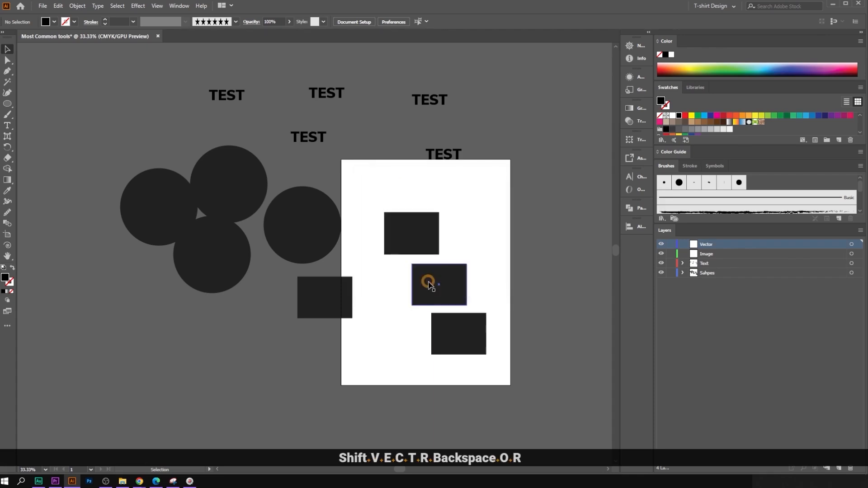
- Paste the orange deer head onto the Vector layer and move it above the artboard's upper-right corner
{"action": "key", "text": "ctrl+v"}
{"action": "scroll", "coordinate": [362, 251], "scroll_direction": "down", "scroll_amount": 1}
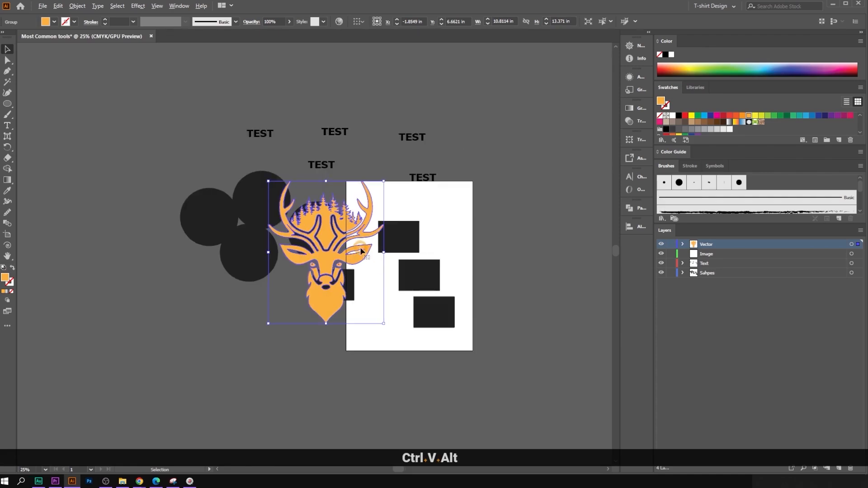
{"action": "left_click_drag", "start_coordinate": [362, 251], "coordinate": [516, 117]}
{"action": "scroll", "coordinate": [500, 143], "scroll_direction": "up", "scroll_amount": 2}
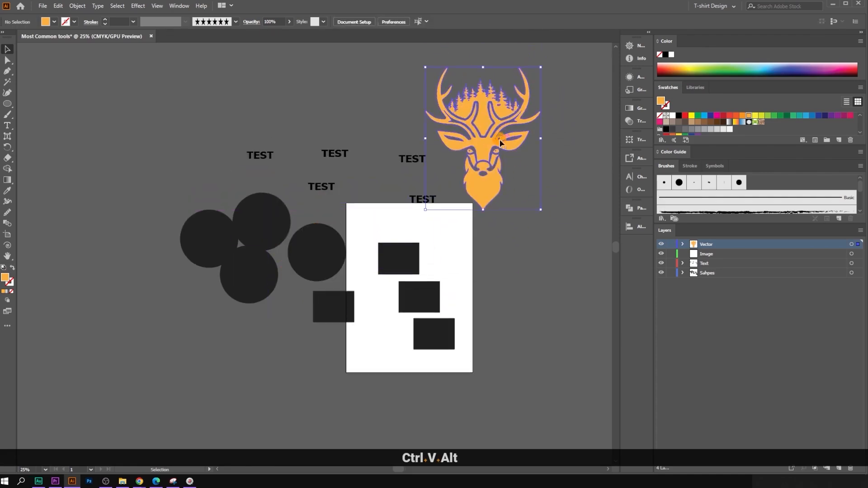
- Recolour the deer head with the dark fill sampled from the uppermost circle and deselect it
{"action": "left_click", "coordinate": [7, 190]}
{"action": "left_click", "coordinate": [260, 226]}
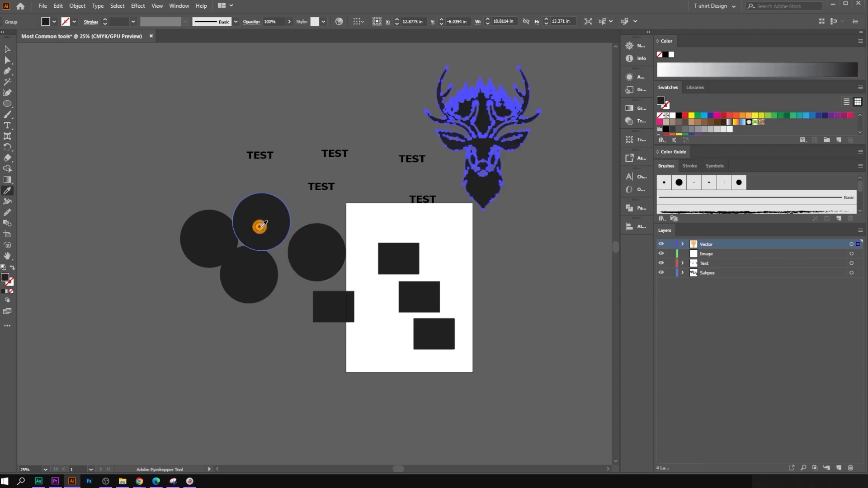
{"action": "key", "text": "v"}
{"action": "scroll", "coordinate": [484, 242], "scroll_direction": "up", "scroll_amount": 1}
{"action": "left_click", "coordinate": [485, 242]}
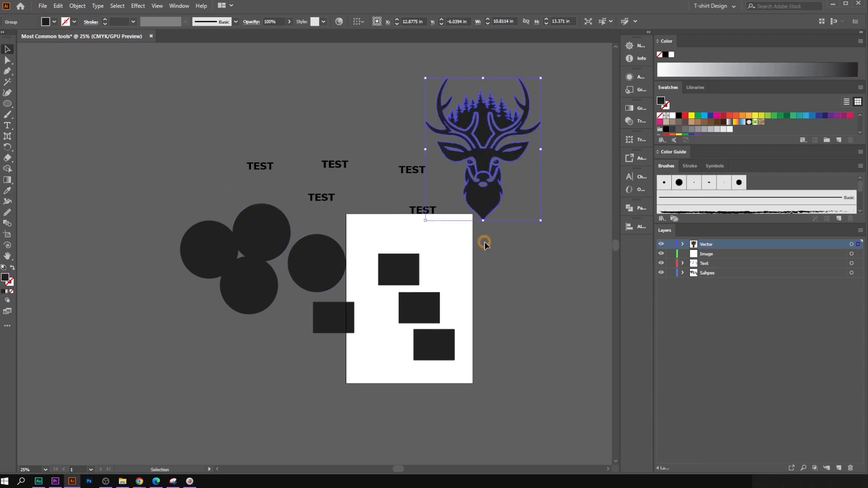
{"action": "left_click", "coordinate": [471, 193]}
{"action": "scroll", "coordinate": [479, 172], "scroll_direction": "up", "scroll_amount": 2}
{"action": "left_click", "coordinate": [541, 274]}
{"action": "left_click", "coordinate": [694, 273]}
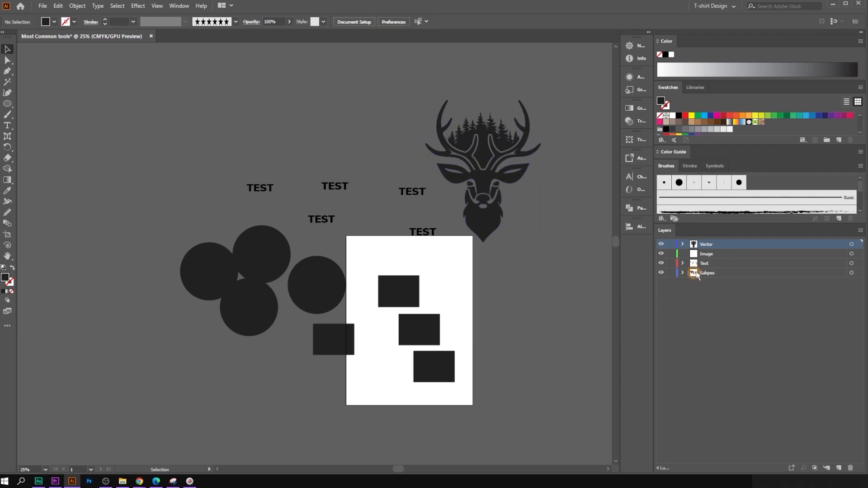
- Delete the Vector layer together with the deer head artwork it contains
{"action": "left_click", "coordinate": [724, 254]}
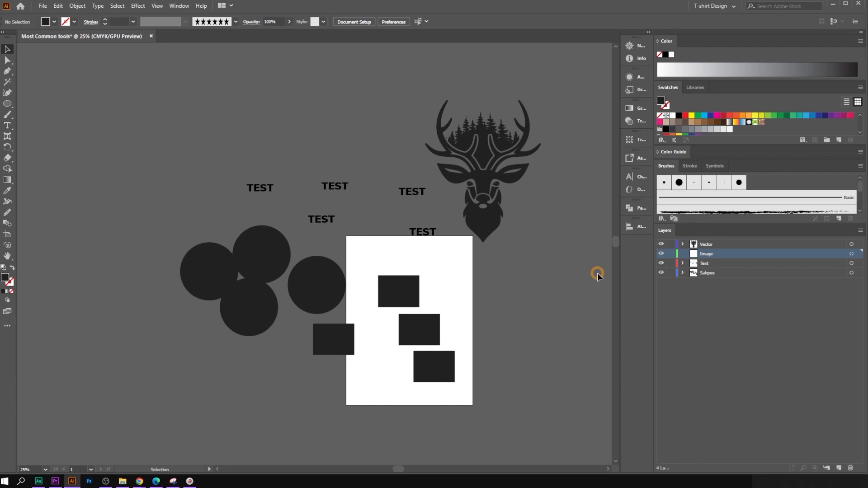
{"action": "left_click", "coordinate": [717, 245]}
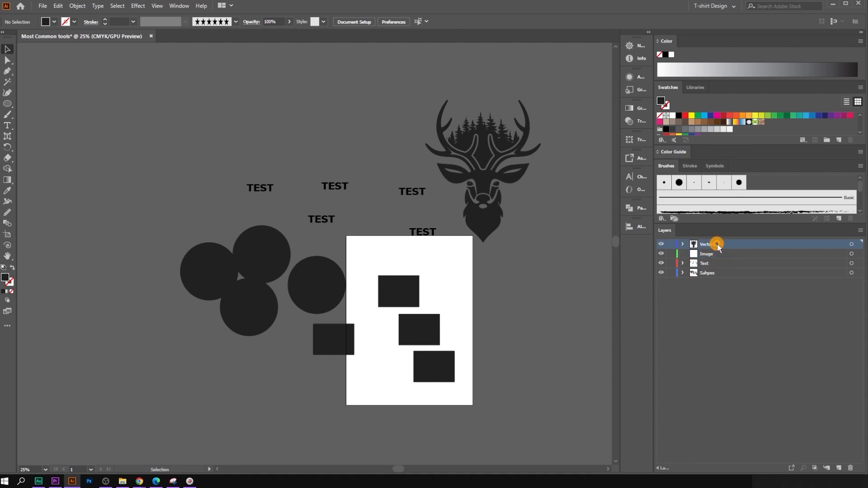
{"action": "left_click", "coordinate": [850, 468]}
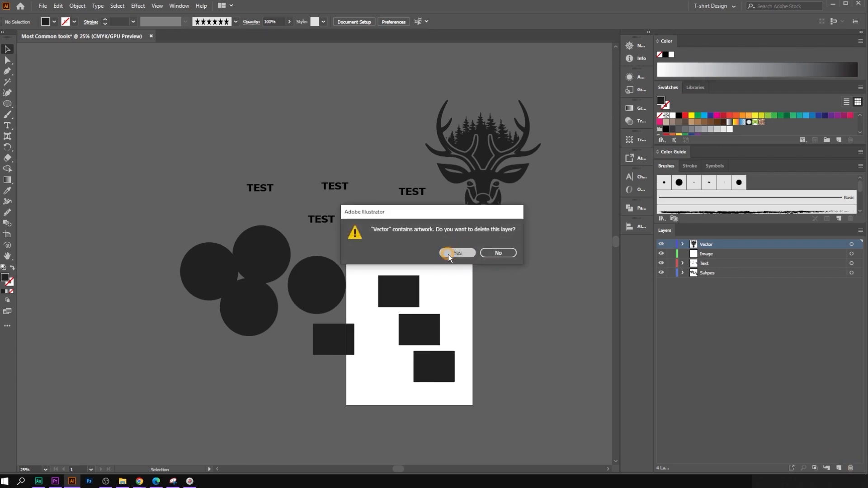
{"action": "left_click", "coordinate": [458, 253]}
- Add an empty layer above Image, and delete it along with the Image and Text layers and their artwork
{"action": "left_click", "coordinate": [841, 467]}
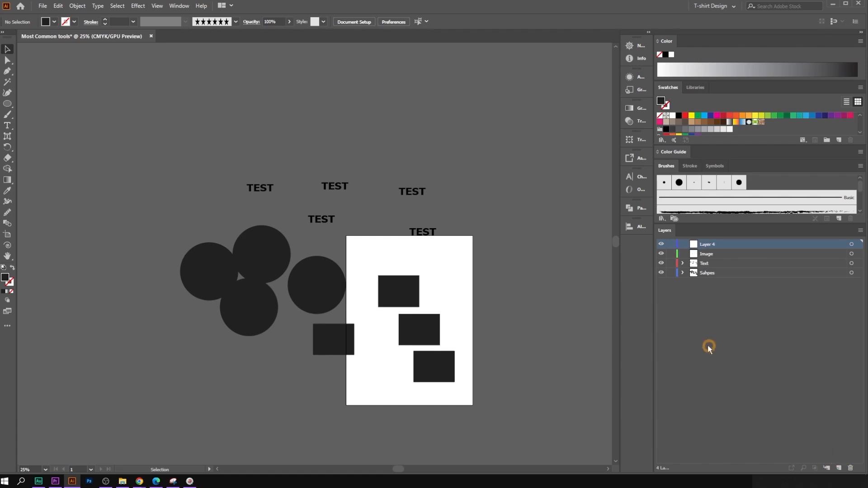
{"action": "left_click", "coordinate": [850, 468]}
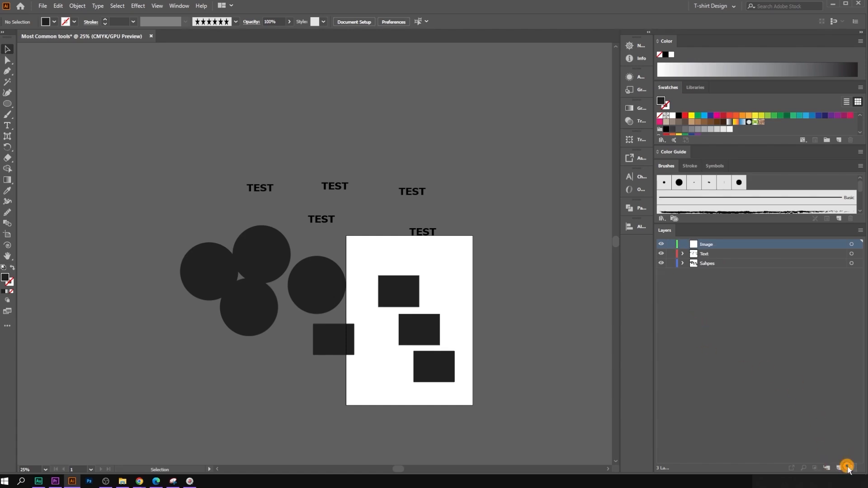
{"action": "left_click", "coordinate": [851, 468]}
{"action": "left_click", "coordinate": [850, 469]}
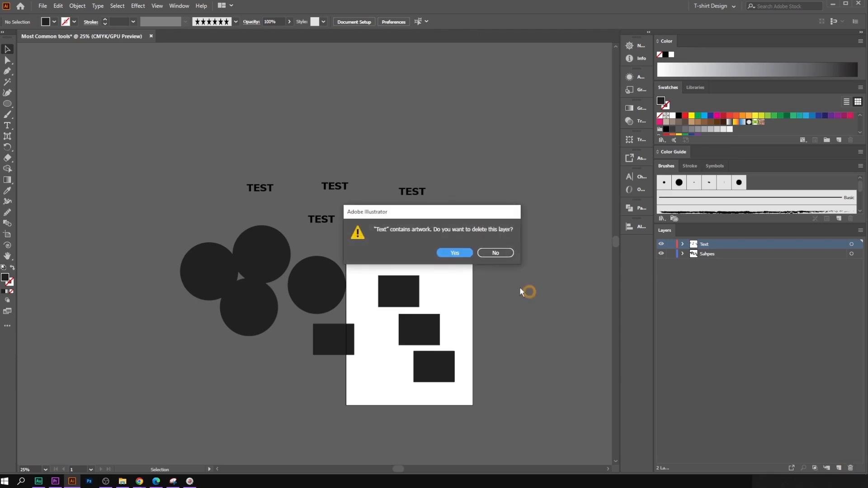
{"action": "left_click", "coordinate": [460, 257]}
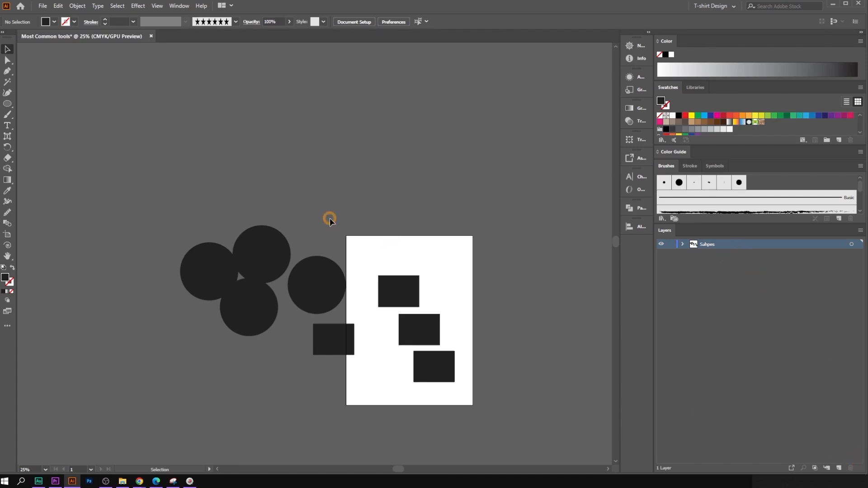
- Expand the Sahpes layer and delete its two lowest rectangle objects one at a time
{"action": "left_click", "coordinate": [683, 244]}
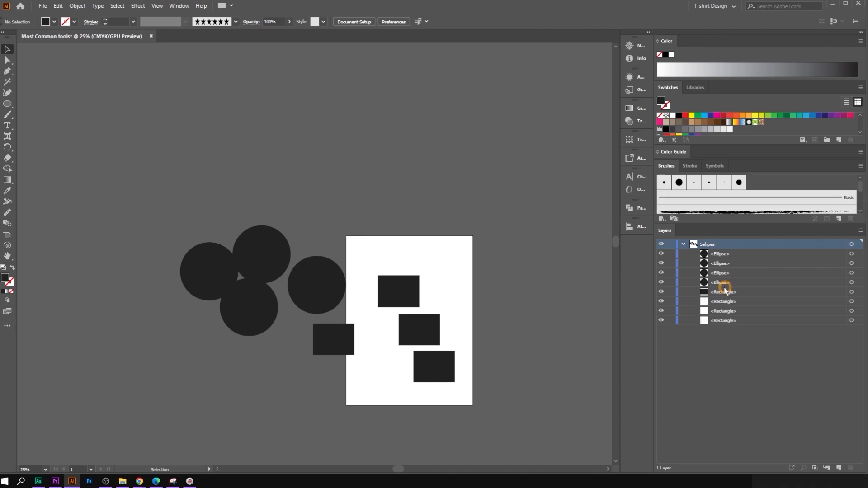
{"action": "left_click", "coordinate": [725, 321]}
{"action": "left_click", "coordinate": [851, 467]}
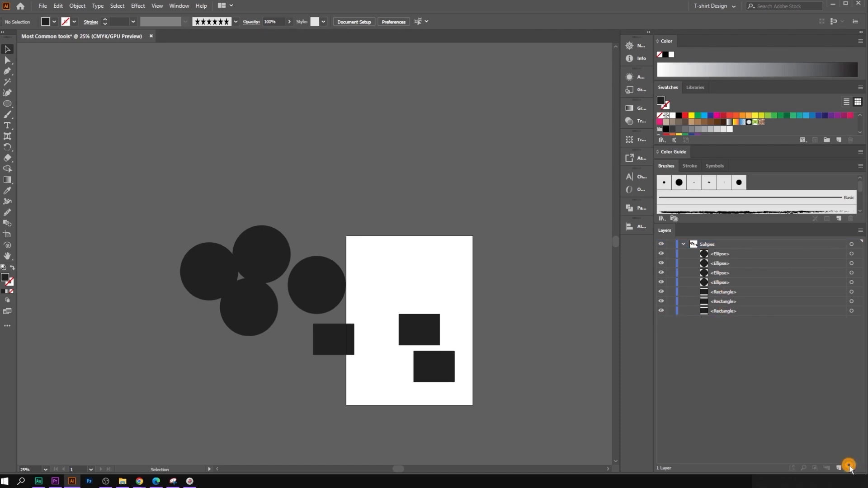
{"action": "left_click", "coordinate": [748, 309]}
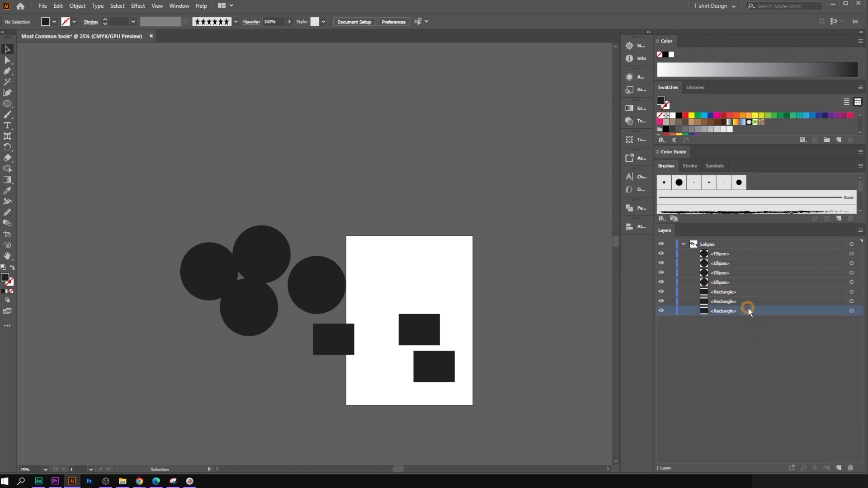
{"action": "left_click", "coordinate": [851, 468]}
- Delete all the remaining ellipses and rectangles inside the Sahpes layer, leaving the layer itself in place
{"action": "left_click_drag", "start_coordinate": [747, 324], "coordinate": [701, 258]}
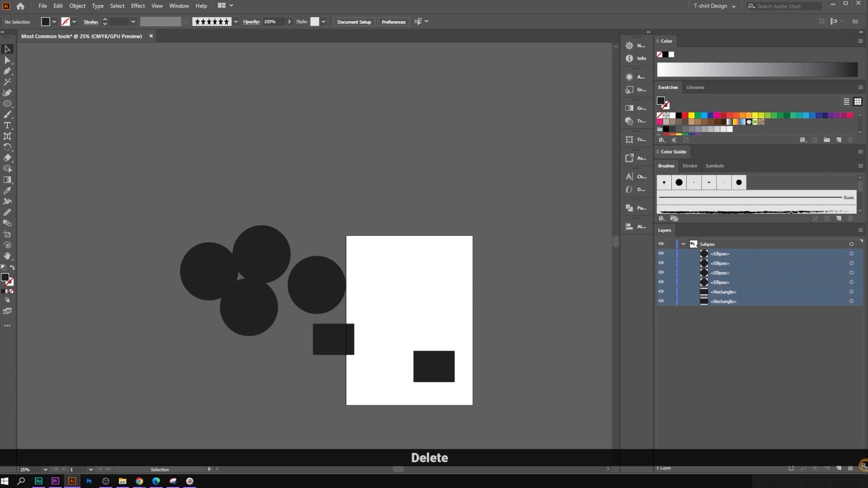
{"action": "left_click", "coordinate": [851, 469]}
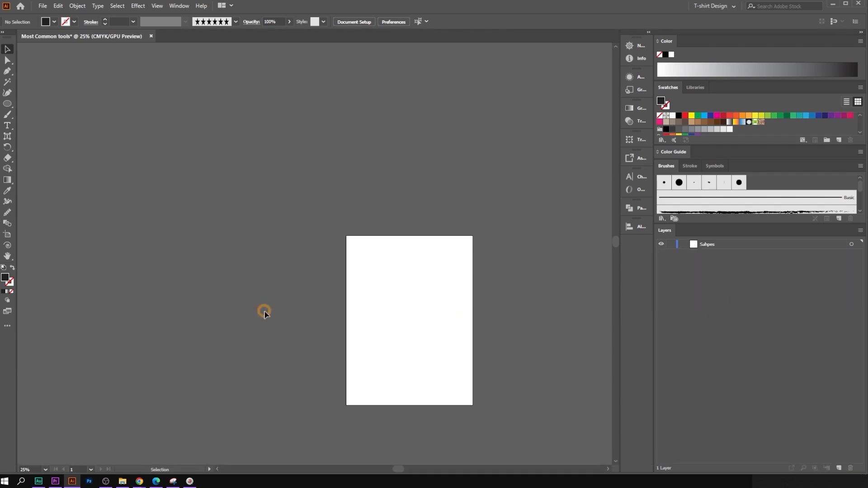
{"action": "scroll", "coordinate": [475, 342], "scroll_direction": "up", "scroll_amount": 1}
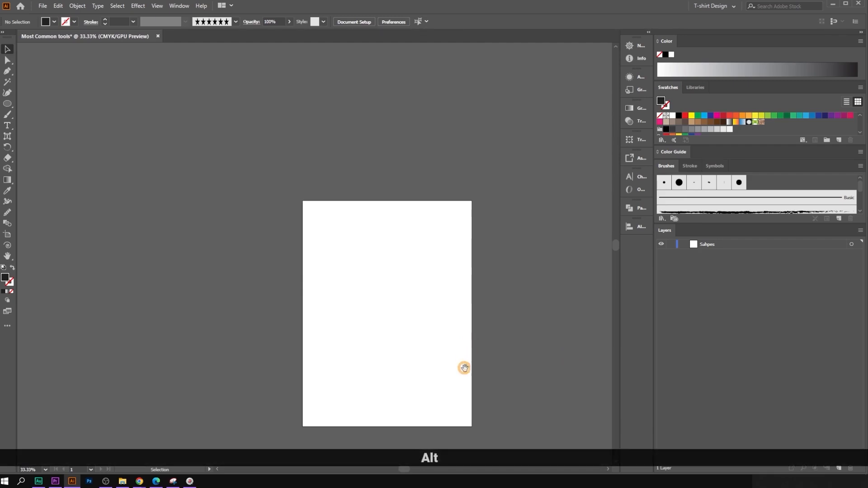
{"action": "left_click_drag", "start_coordinate": [463, 367], "coordinate": [433, 304]}
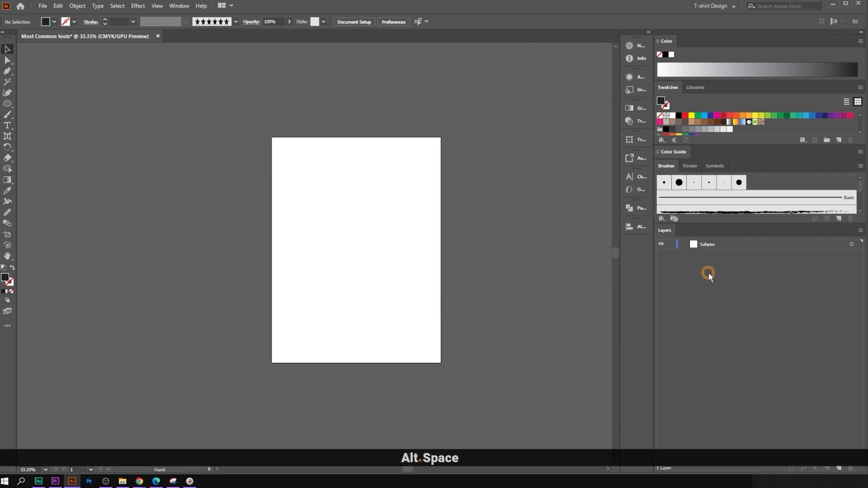